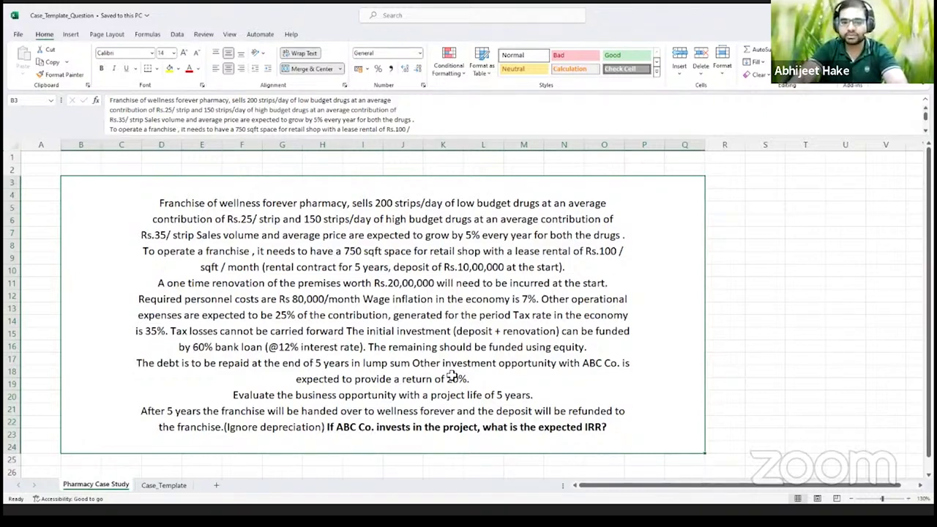
Switch to the Case_Template sheet and examine its commission, units sold, expense, investment and cash flow rows.
click(399, 459)
click(379, 397)
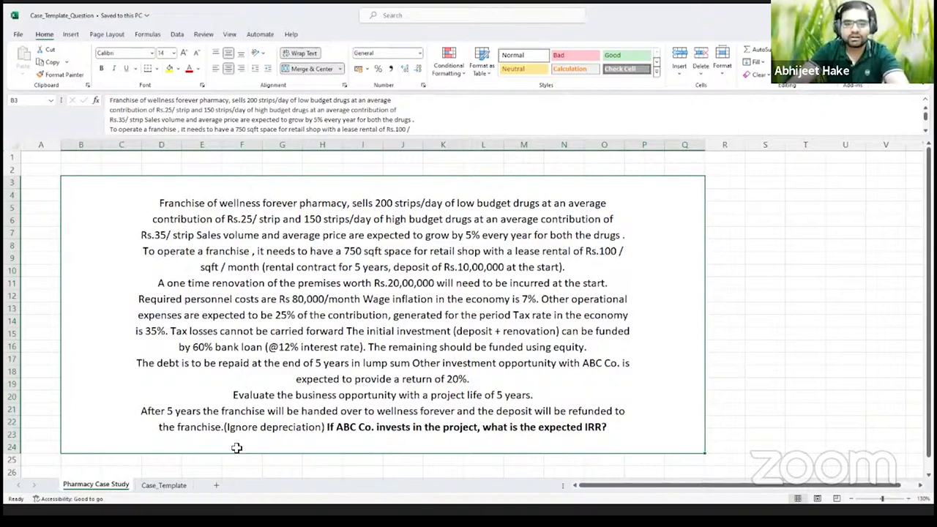
click(164, 484)
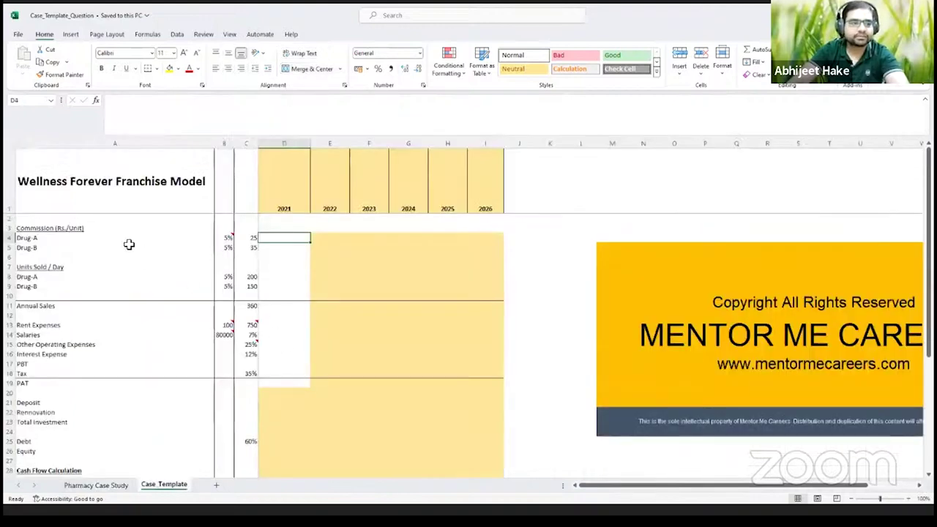
click(52, 239)
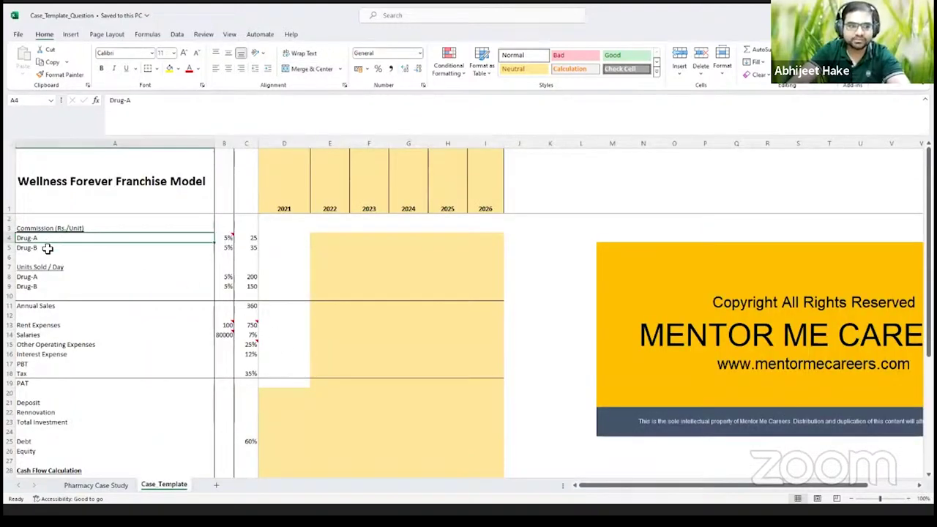
click(43, 248)
click(45, 278)
click(42, 287)
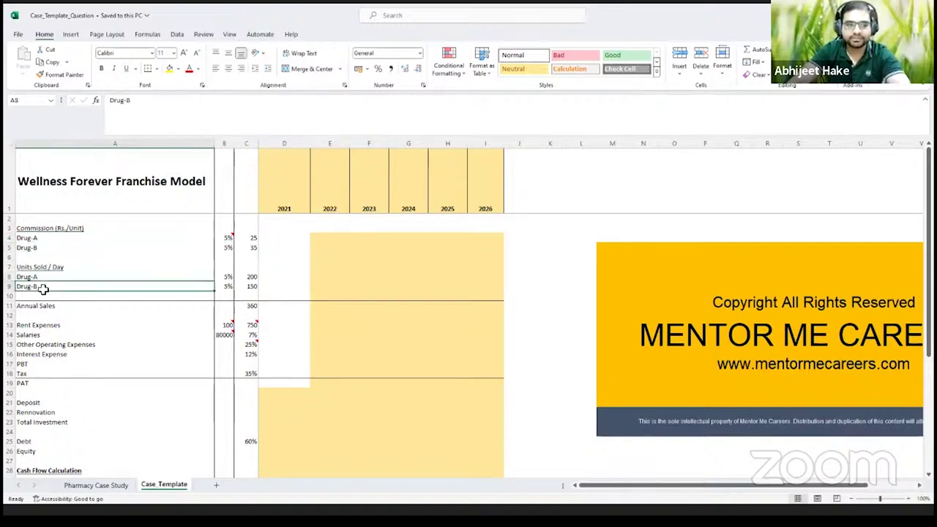
click(247, 307)
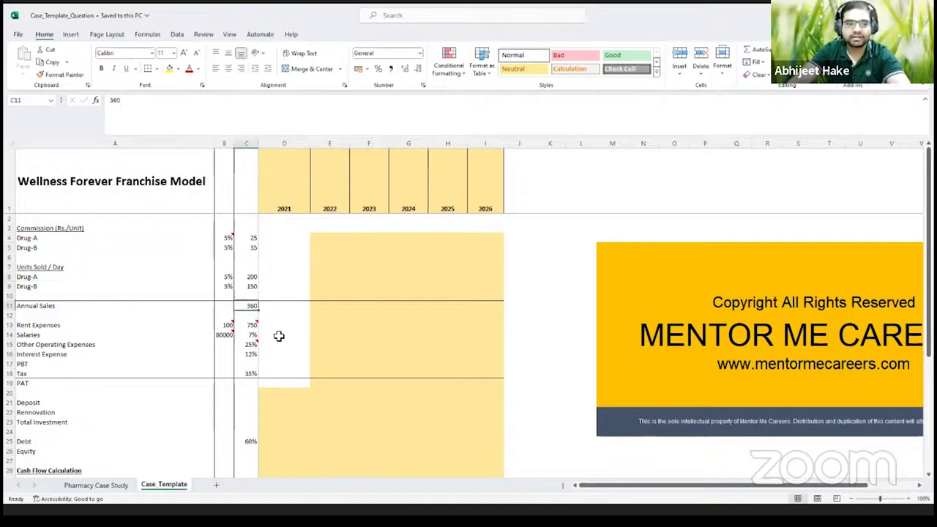
click(278, 314)
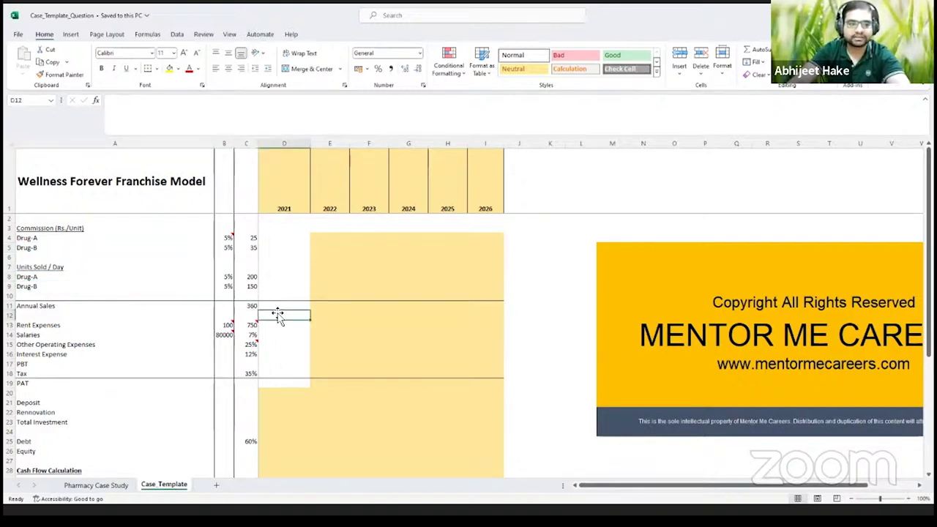
scroll(281, 314, down, 4)
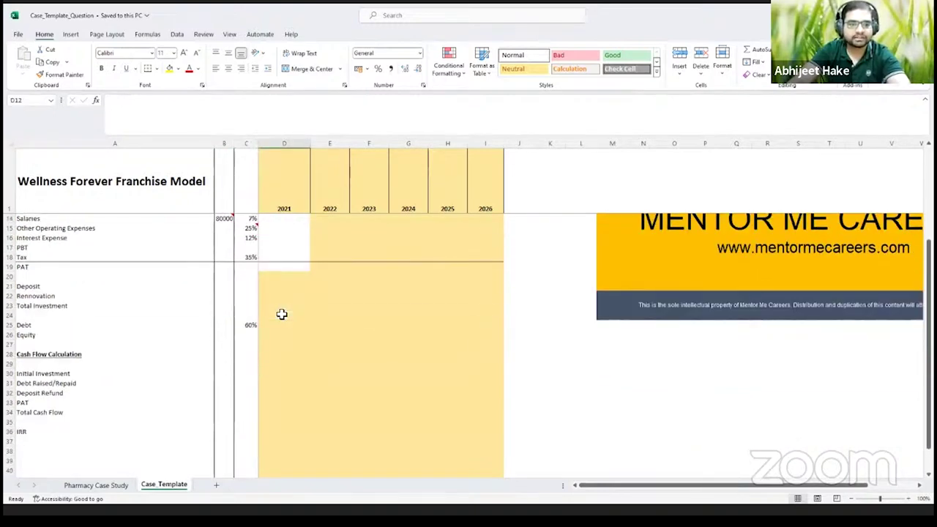
scroll(281, 313, up, 4)
Link the 2021 commissions for Drug-A and Drug-B in D4 and D5 to their base values with =C4 and =C5.
ctrl+scroll(307, 295, up, 1)
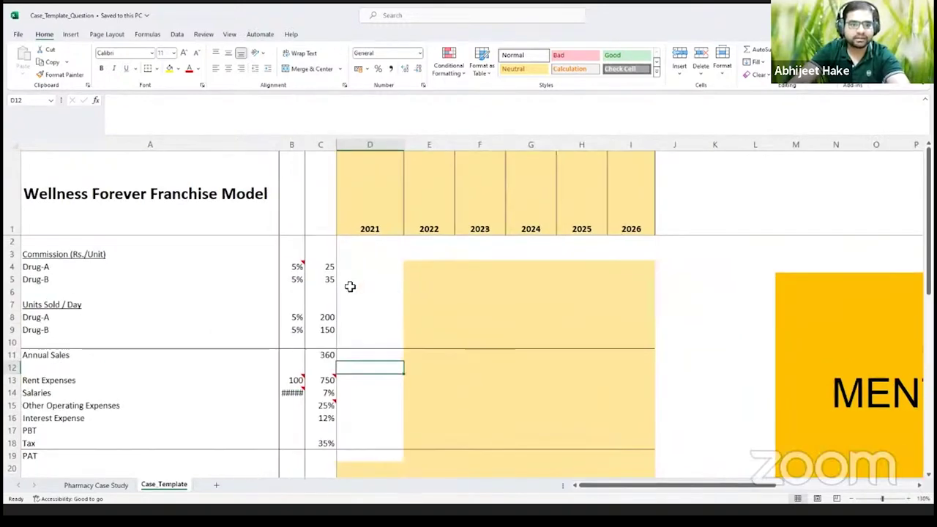
ctrl+scroll(350, 286, up, 1)
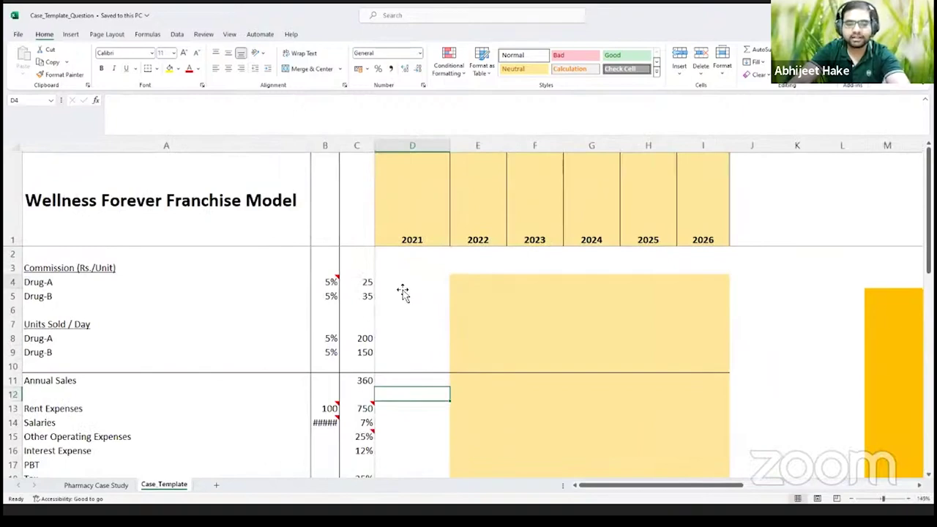
click(403, 287)
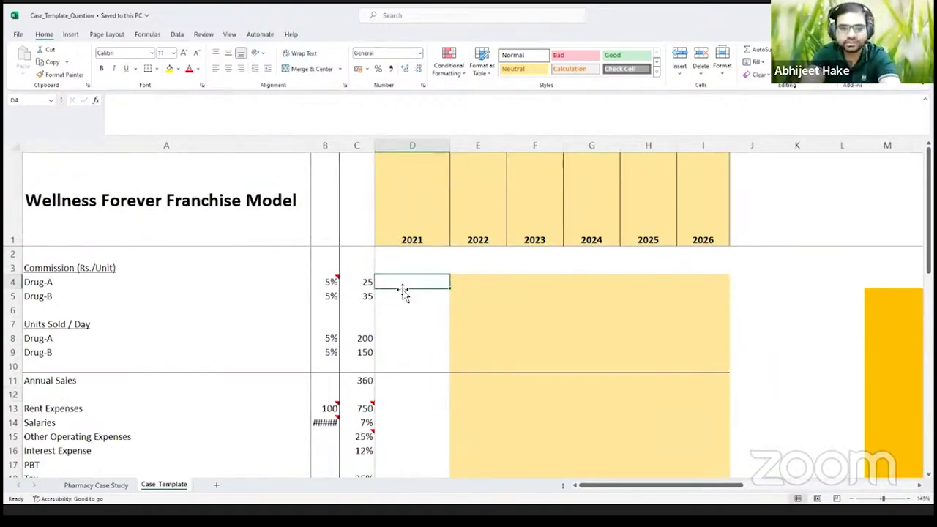
text(=)
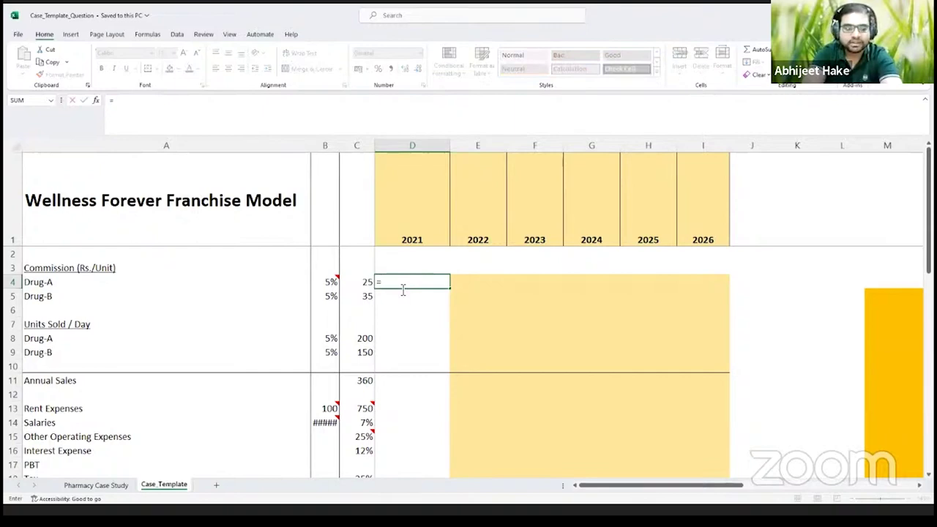
key(Left)
key(Return)
text(=)
key(Left)
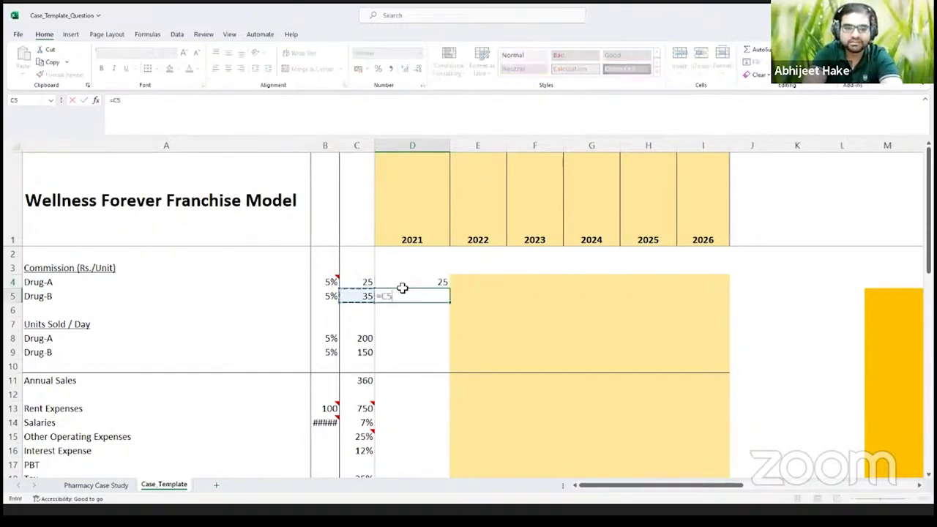
key(Return)
Enter the 2022 Drug-A commission in E4 as =D4*(1+$B$4), with the growth rate reference made absolute.
click(403, 287)
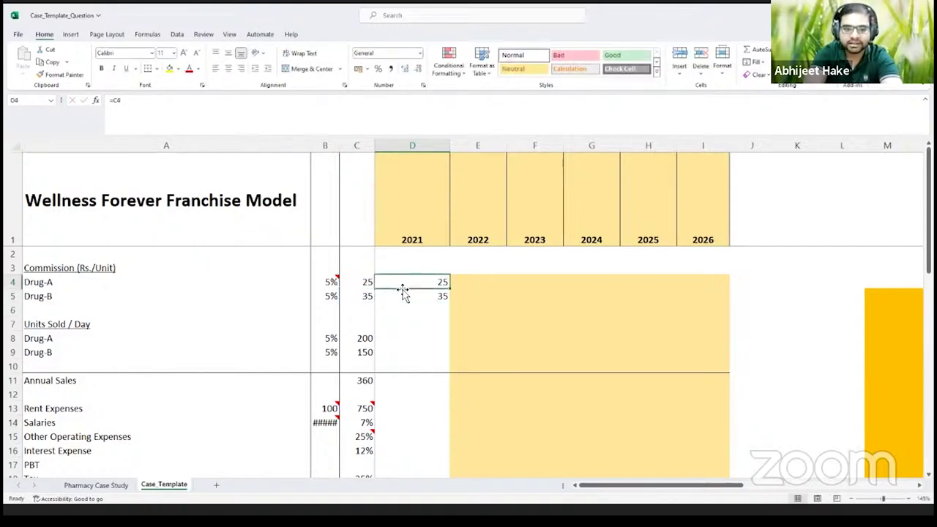
key(Right)
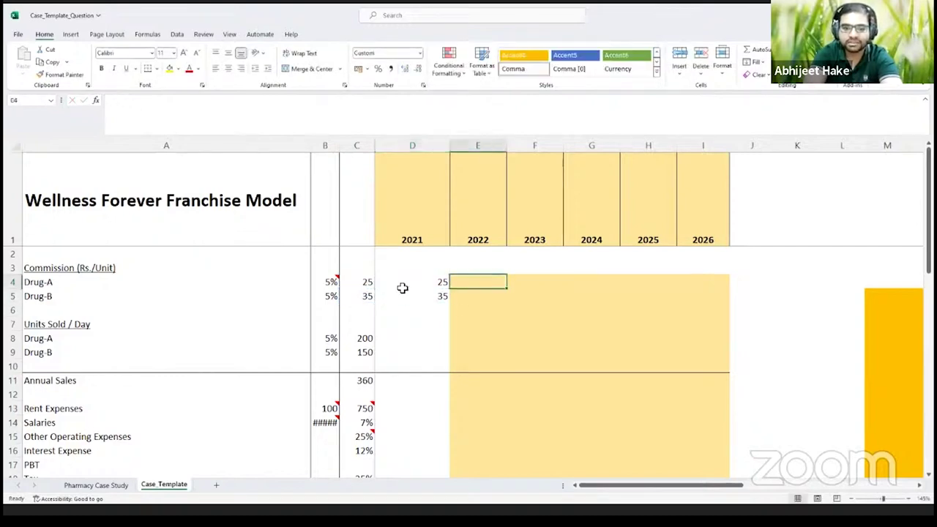
text(=)
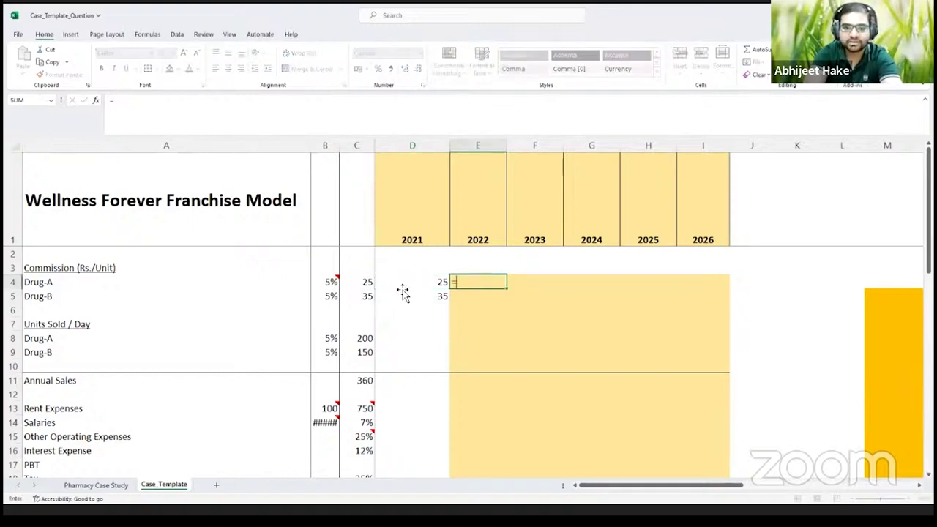
click(403, 292)
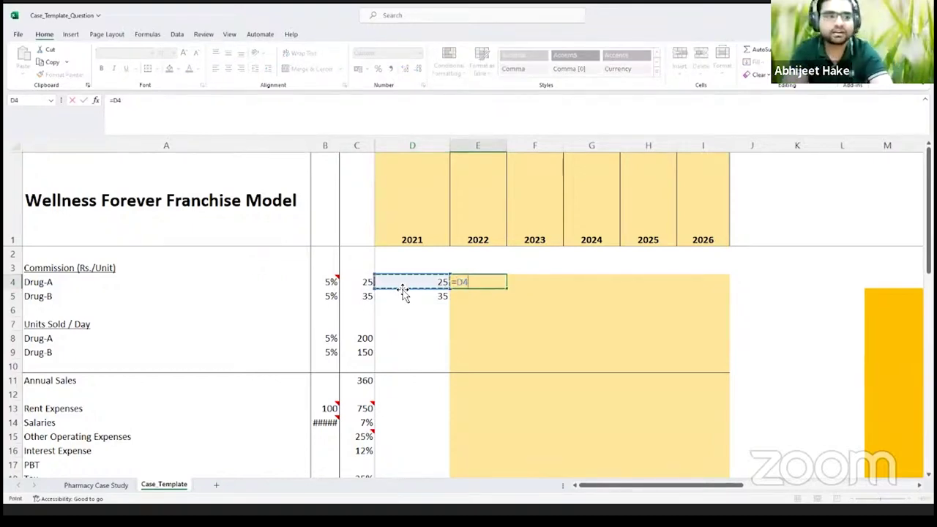
text(*)
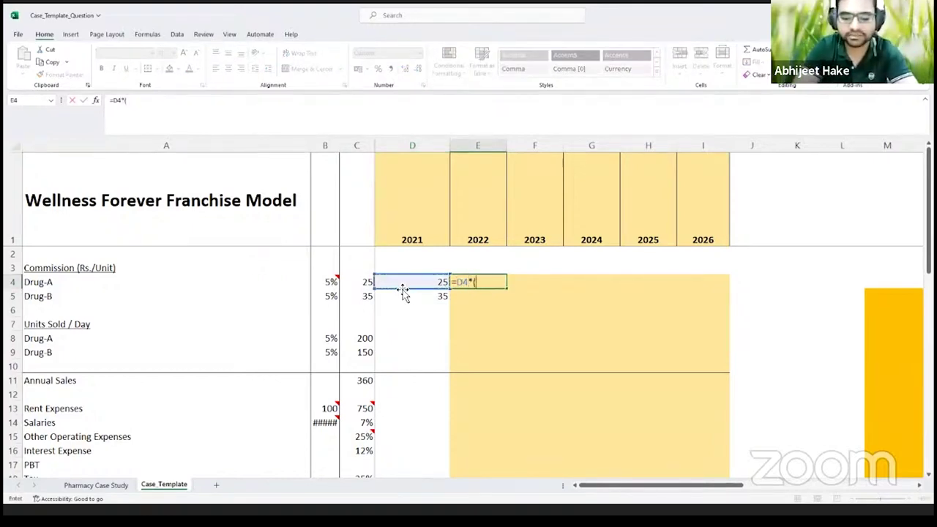
text((1+)
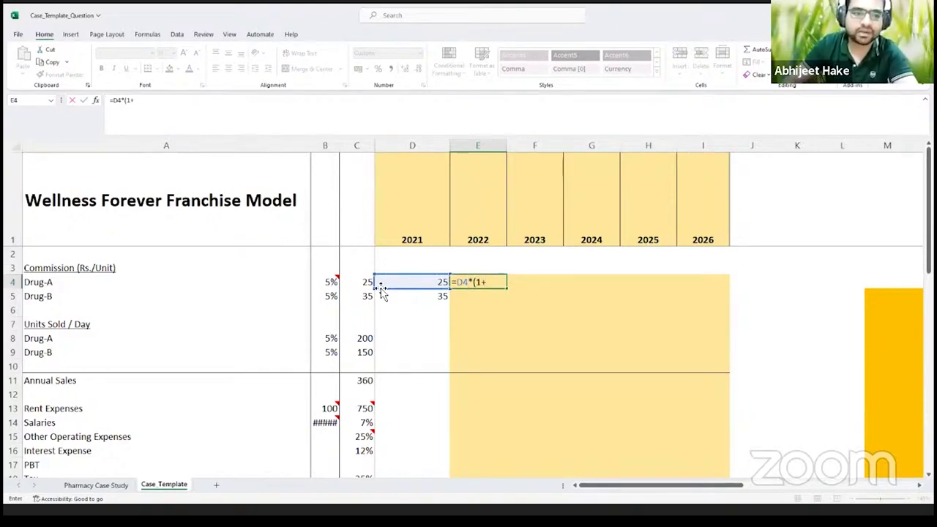
click(329, 282)
key(F4)
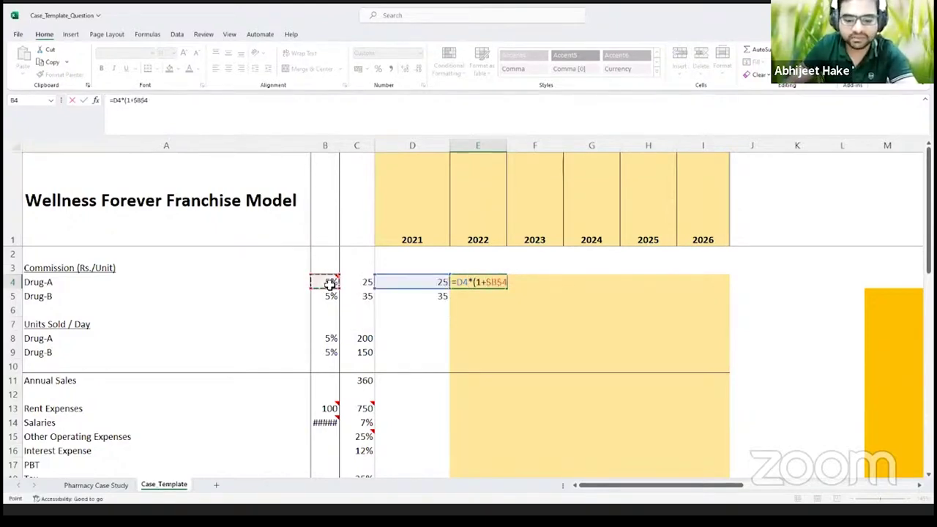
key(Return)
Fill the Drug-A commission growth formula from E4 across to 2025 in H4.
click(495, 283)
drag(505, 288, 623, 283)
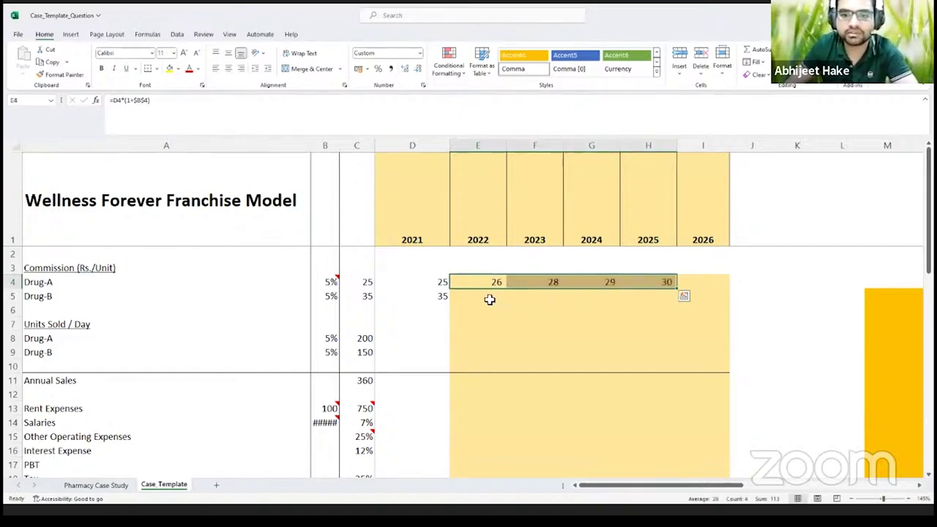
drag(439, 282, 648, 282)
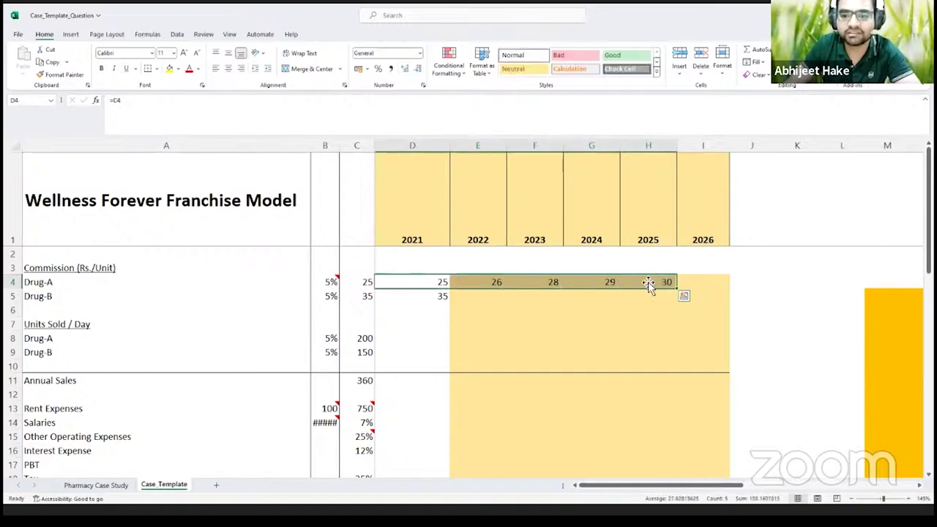
Enter the 2022 Drug-B commission in E5 as =D5*(1+$B$5), with the growth rate reference made absolute.
click(490, 295)
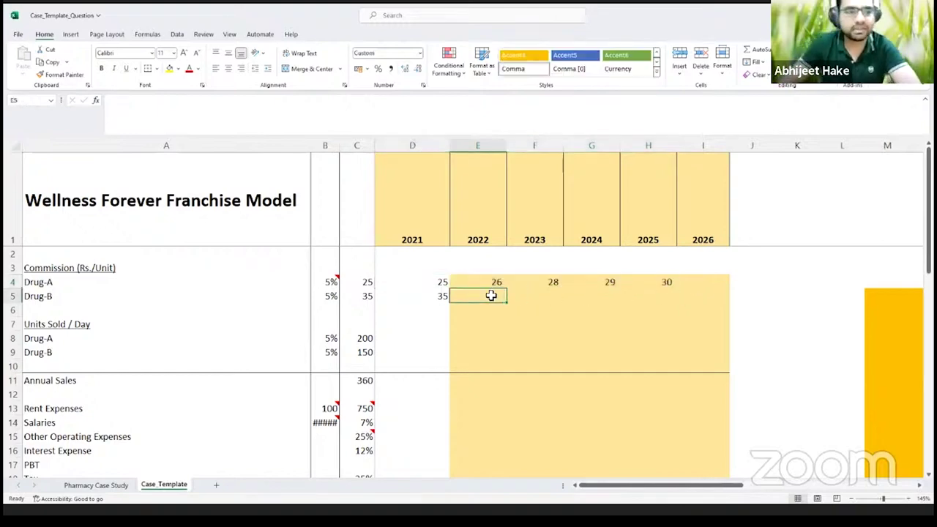
text(=)
key(Left)
text(*)
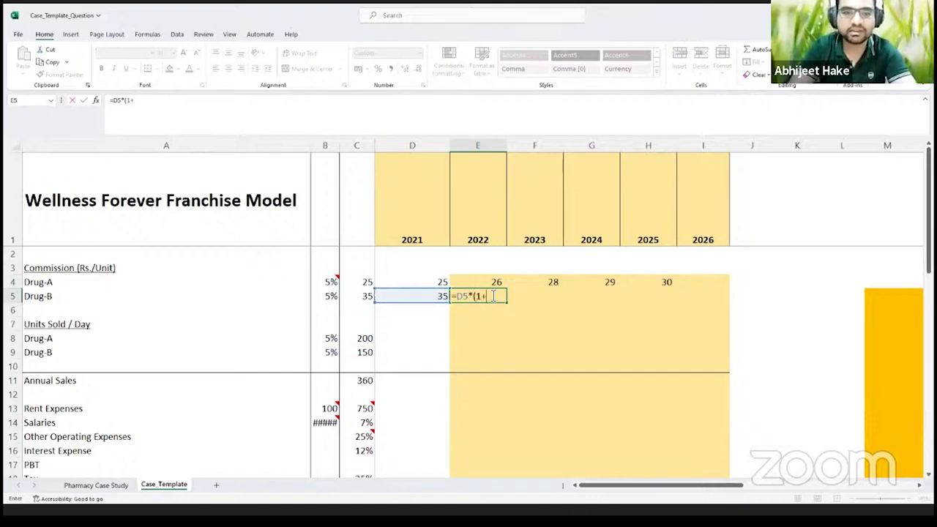
text((1+)
click(327, 297)
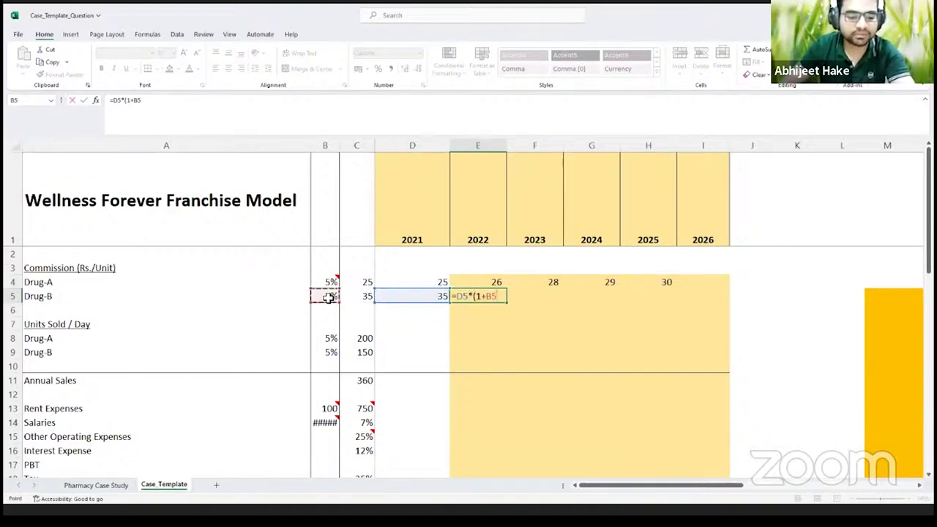
key(F4)
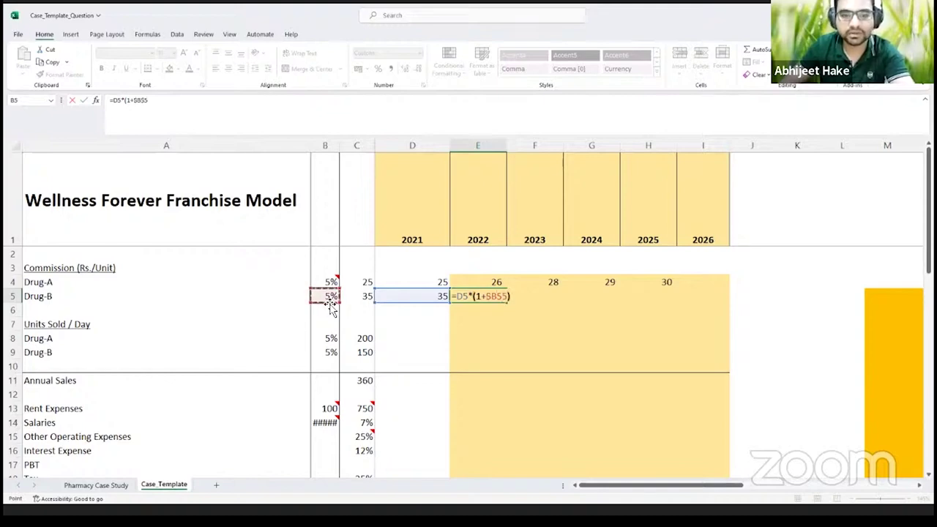
key(Return)
Fill the Drug-B commission growth formula from E5 to H5 and review both drugs' commissions for 2021 to 2025.
click(498, 293)
drag(506, 302, 626, 303)
click(550, 314)
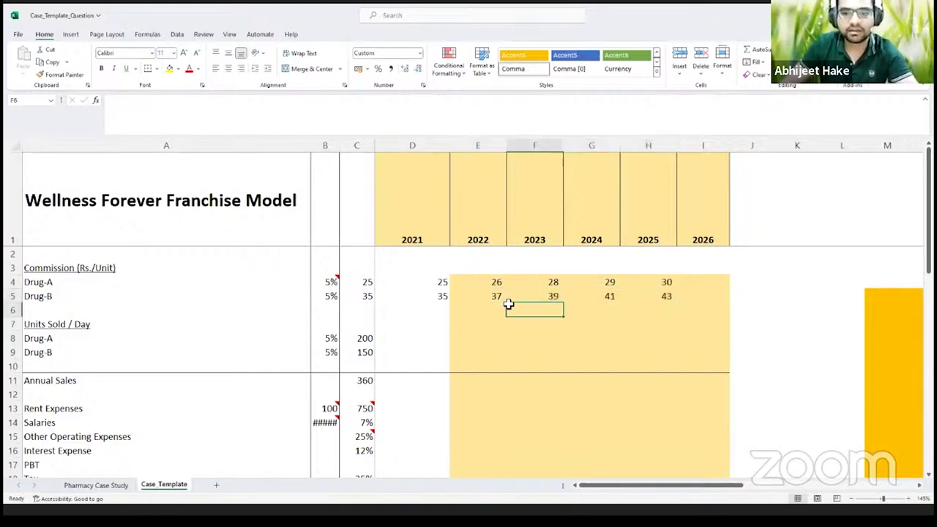
click(428, 284)
click(434, 309)
drag(432, 286, 639, 297)
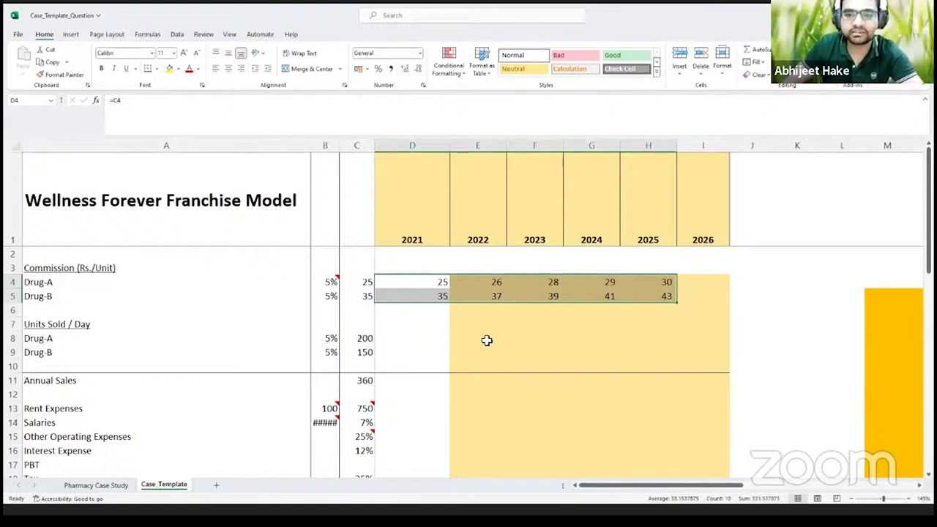
Link the 2021 daily units sold for Drug-A and Drug-B in D8 and D9 to their base values with =C8 and =C9.
click(423, 337)
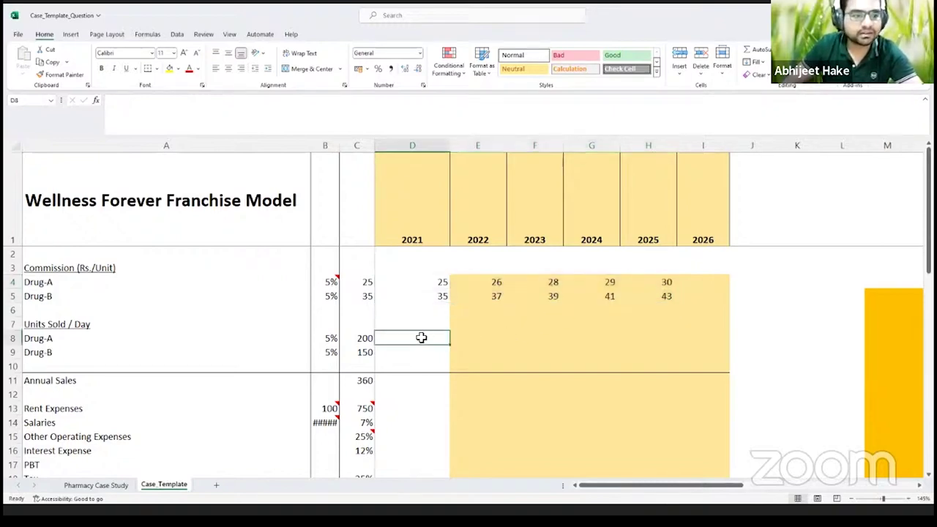
click(417, 353)
click(415, 342)
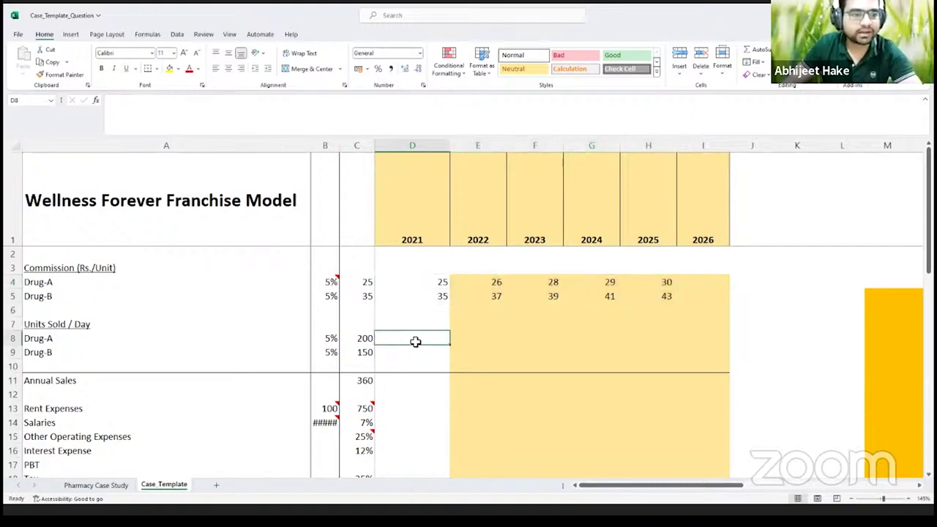
text(=)
click(370, 339)
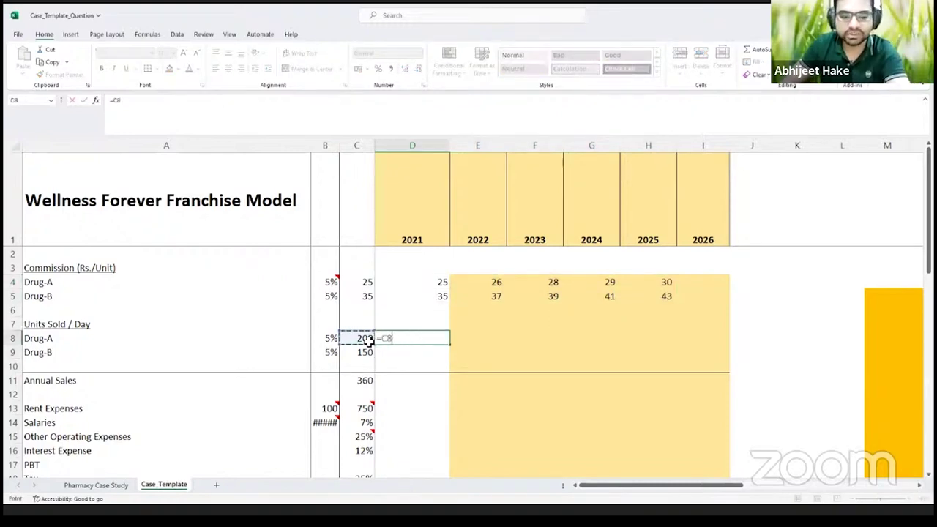
key(Return)
text(=)
key(Left)
text(=)
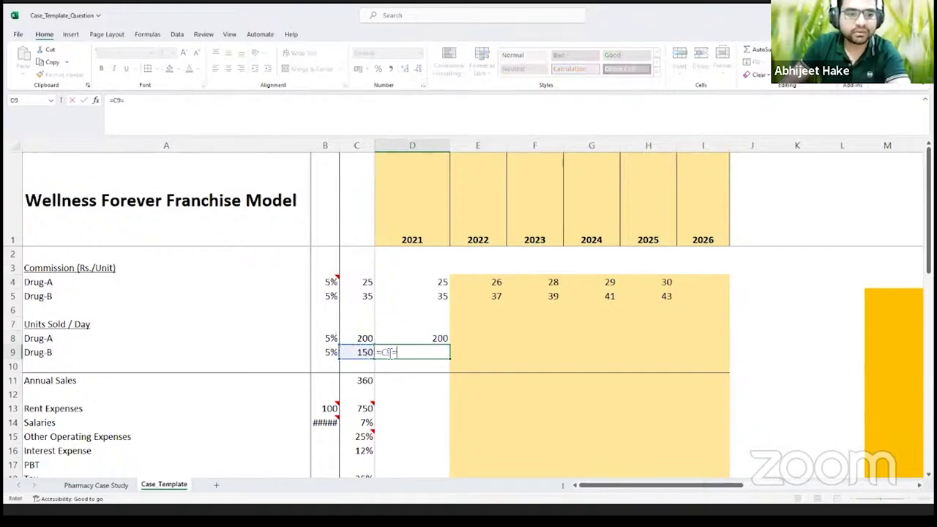
key(BackSpace)
key(ctrl+Return)
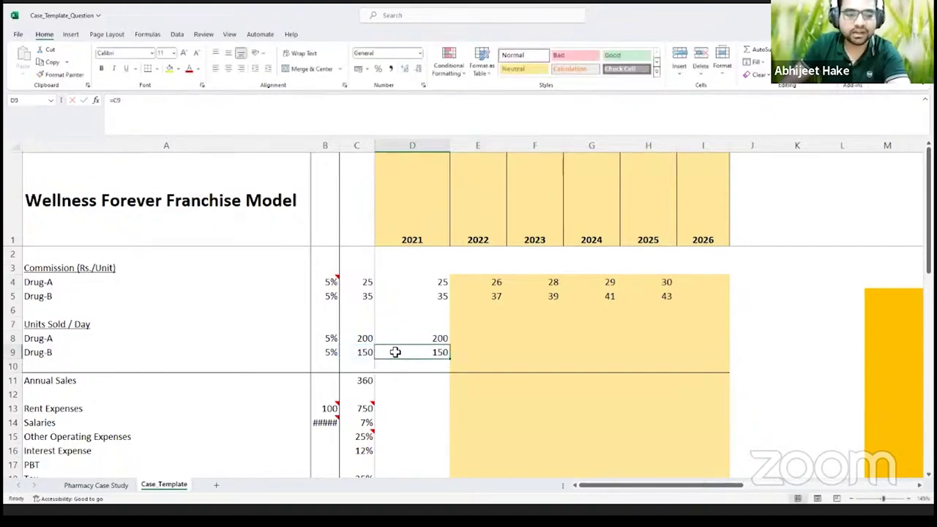
Enter the 2022 Drug-A daily units sold in E8 as =D8*(1+$B$8), with the growth rate reference made absolute.
click(401, 337)
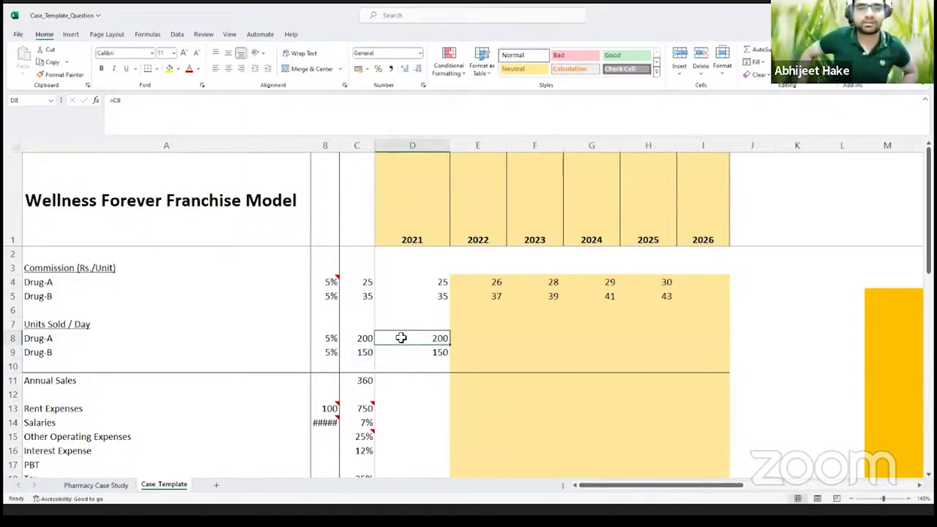
key(Right)
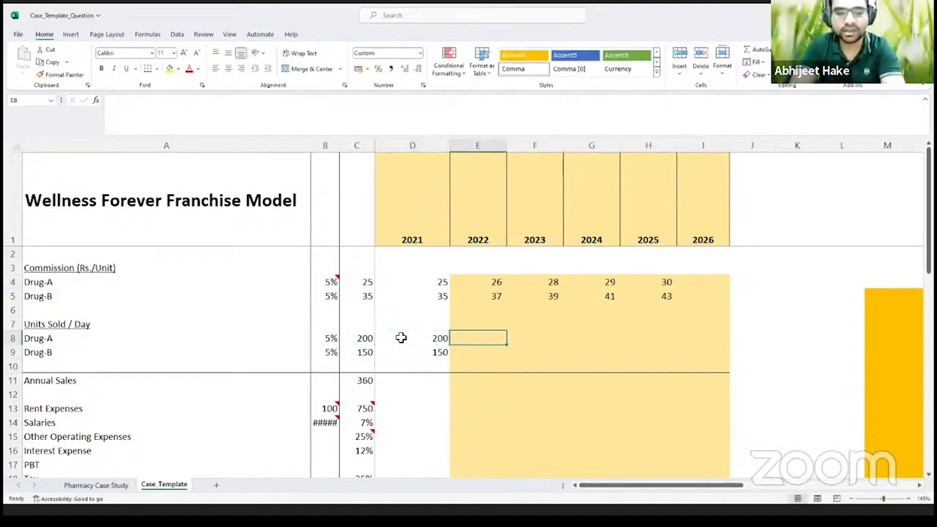
text(=)
key(Left)
text(*)
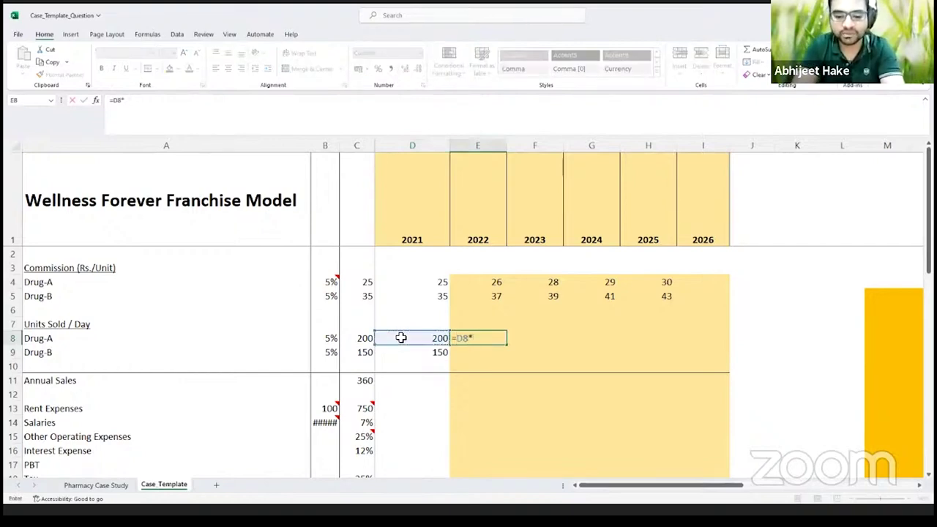
text((1+)
click(327, 338)
click(139, 100)
key(F4)
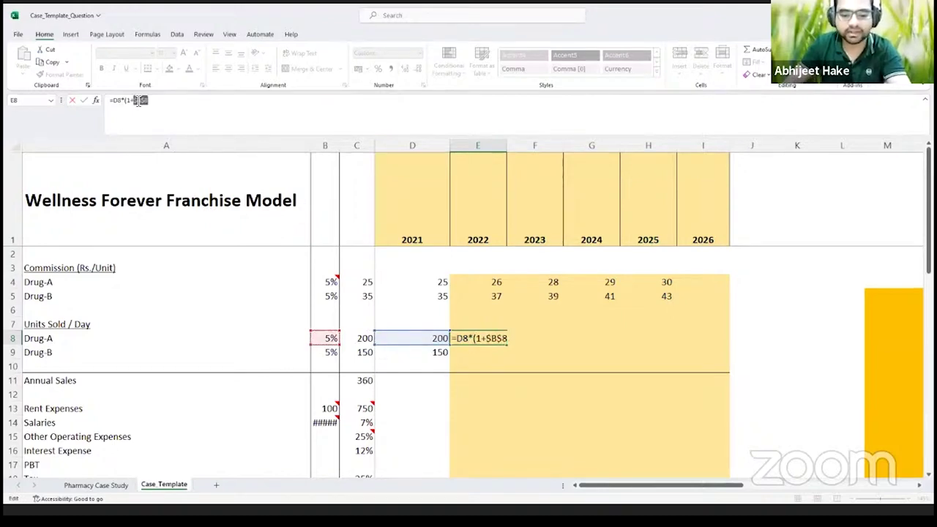
text())
key(Return)
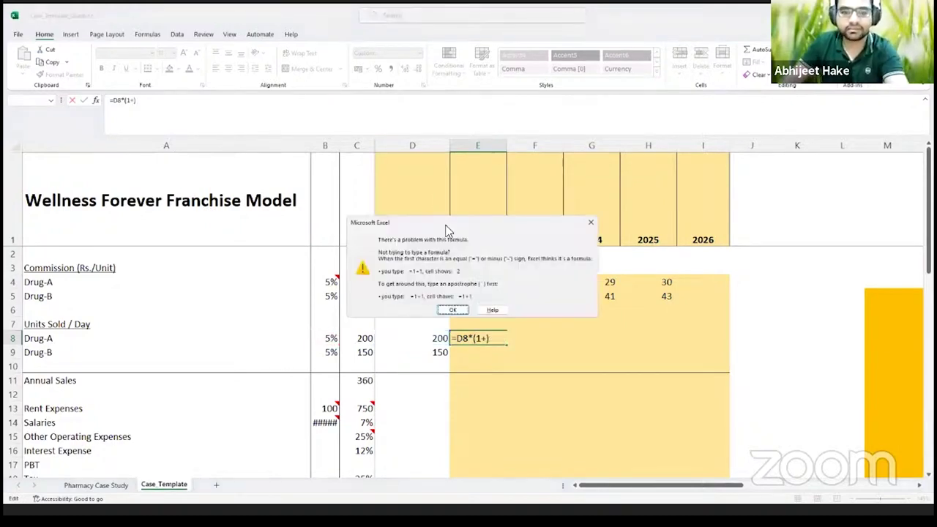
key(Return)
click(327, 339)
key(F4)
key(Return)
Fill the Drug-A units sold growth formula from E8 across to 2026 in I8.
drag(502, 339, 685, 339)
key(ctrl+r)
double_click(602, 337)
key(Escape)
click(656, 338)
double_click(667, 343)
key(Tab)
Enter the 2022 Drug-B daily units sold in E9 as =D9*(1+B9).
click(485, 354)
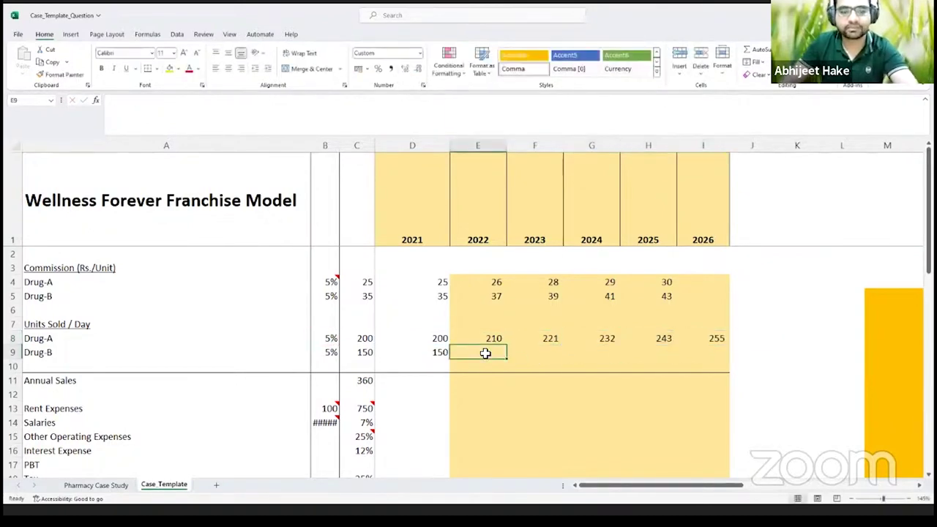
text(=)
key(Left)
text(()
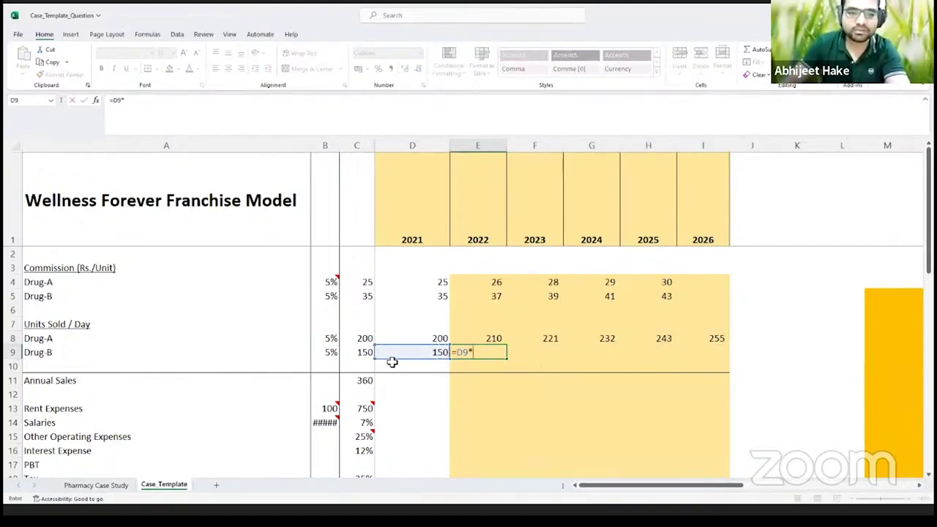
text(1+)
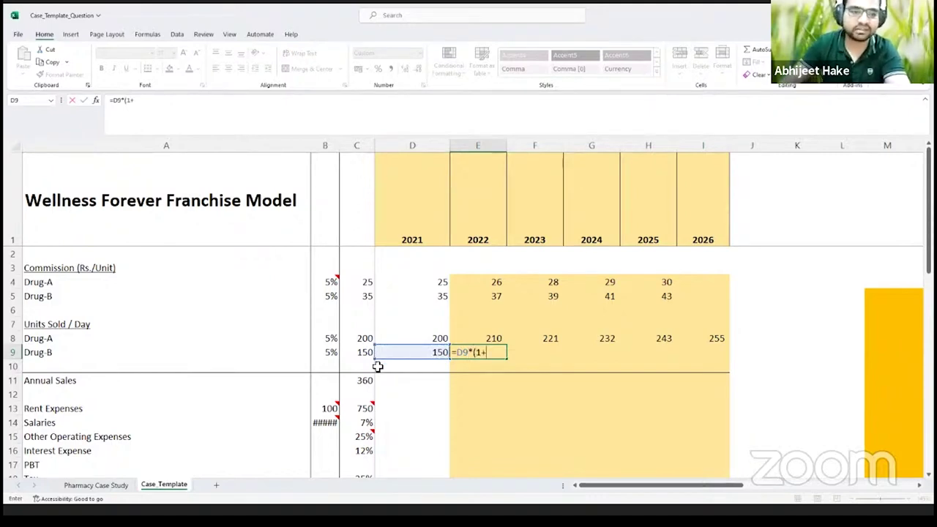
click(328, 352)
key(Return)
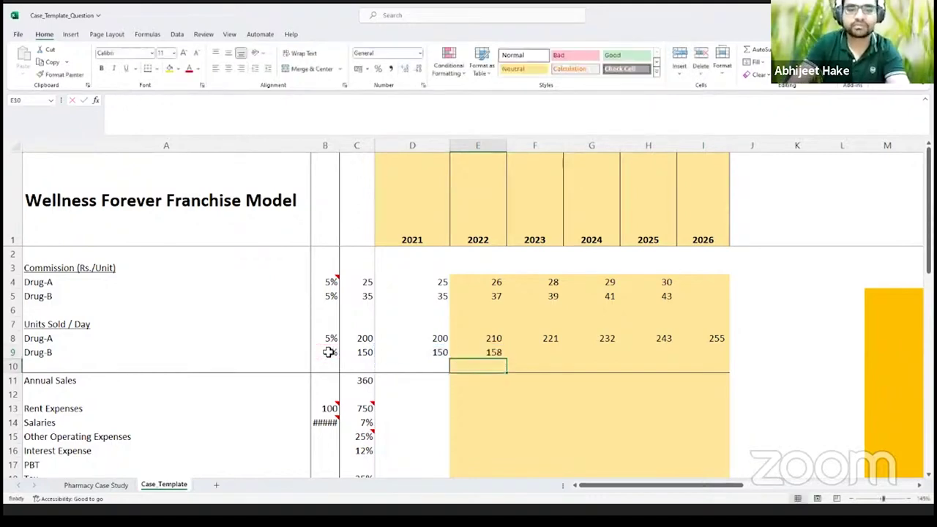
Make the growth rate reference B9 absolute in the Drug-B units formula in E9.
drag(493, 352, 650, 352)
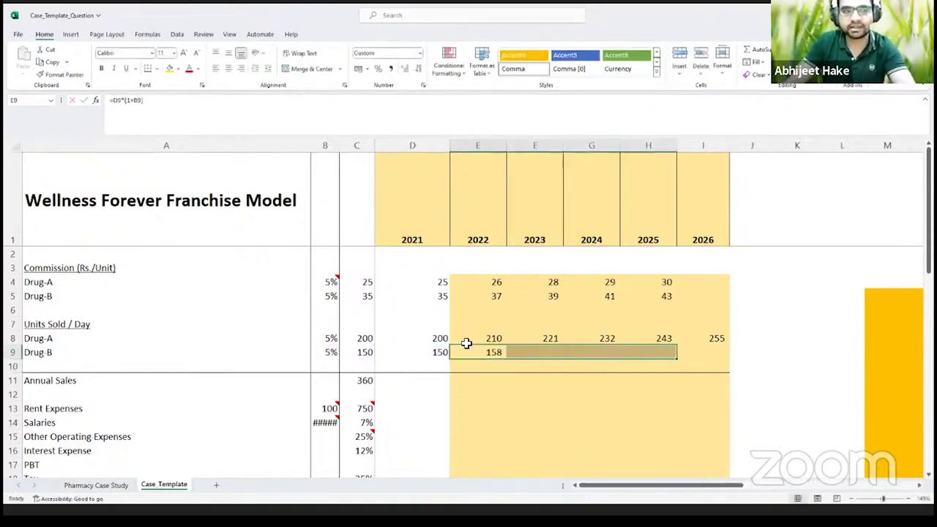
click(494, 352)
click(138, 101)
double_click(137, 100)
key(Return)
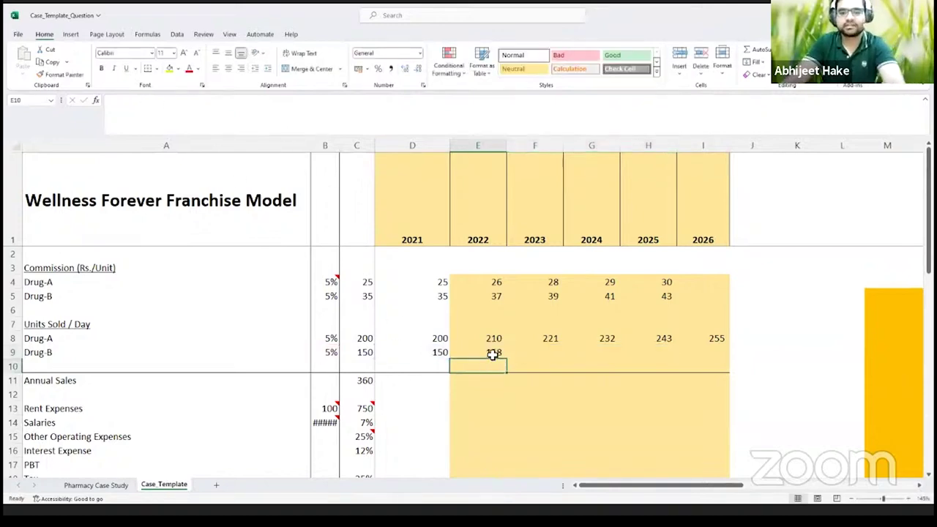
Fill the Drug-B units formula from E9 to H9 and clear the surplus 2026 Drug-A value in I8.
drag(490, 353, 642, 352)
key(ctrl+r)
click(713, 338)
key(Delete)
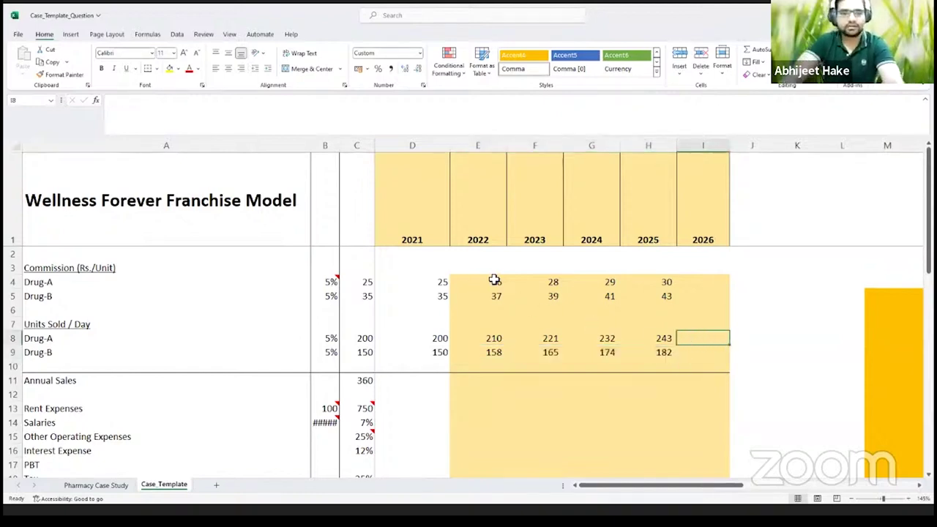
drag(443, 281, 647, 283)
drag(448, 296, 648, 296)
drag(440, 338, 648, 352)
Enter the combined daily commission of both drugs for 2021 in D11 as =(D4*D8+D5*D9).
click(432, 381)
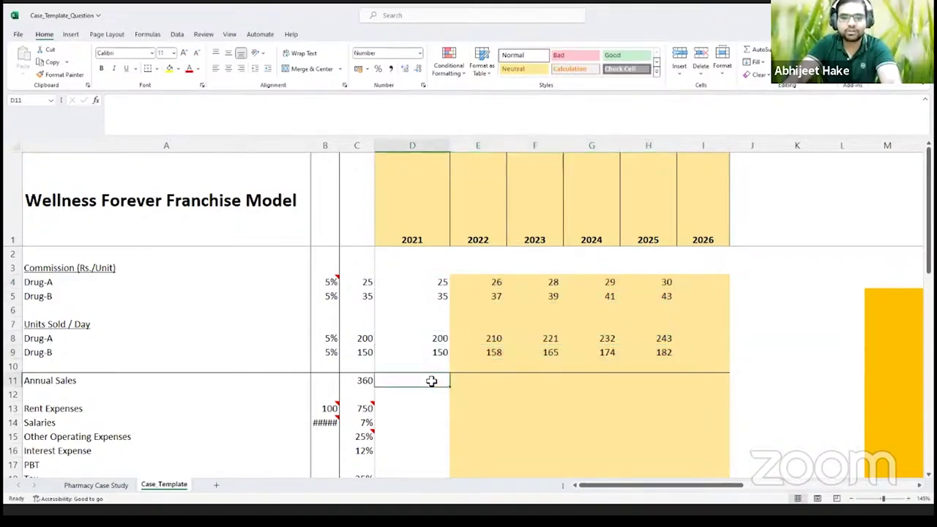
text(=)
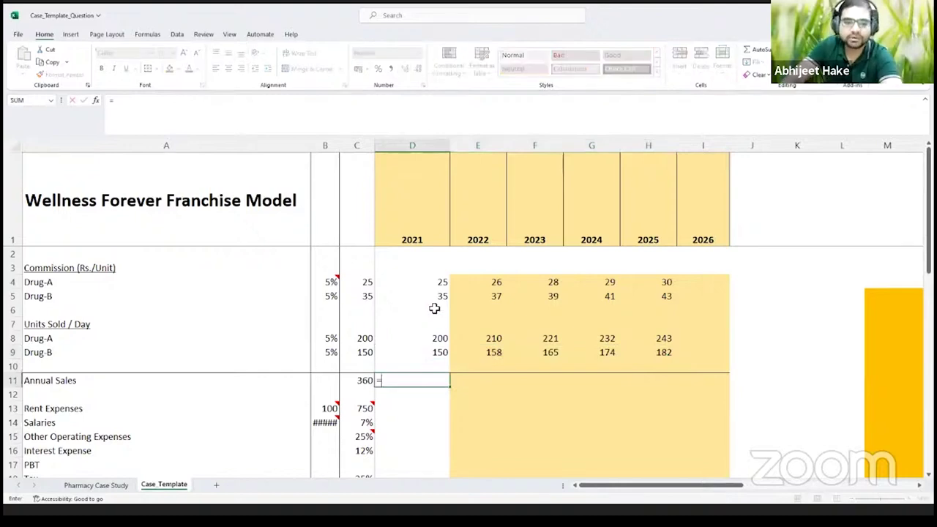
click(435, 284)
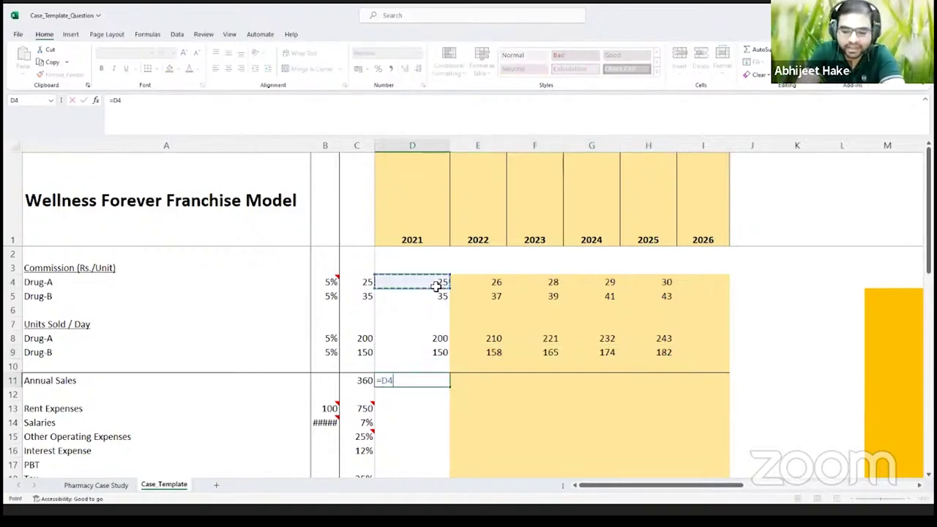
text(*)
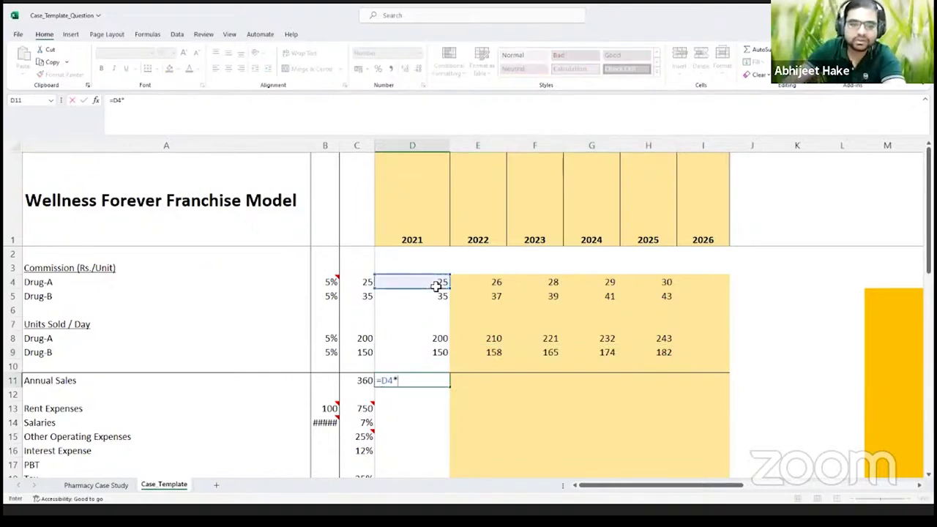
click(432, 338)
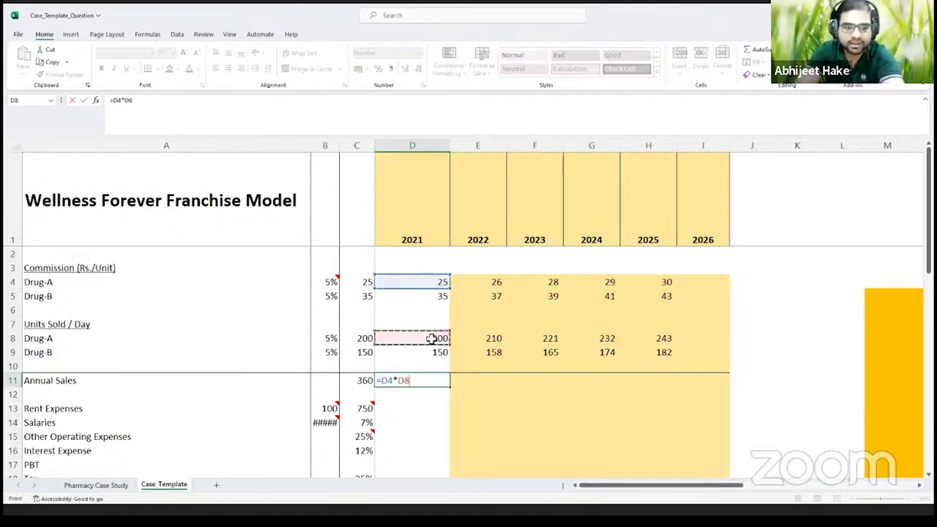
text(+)
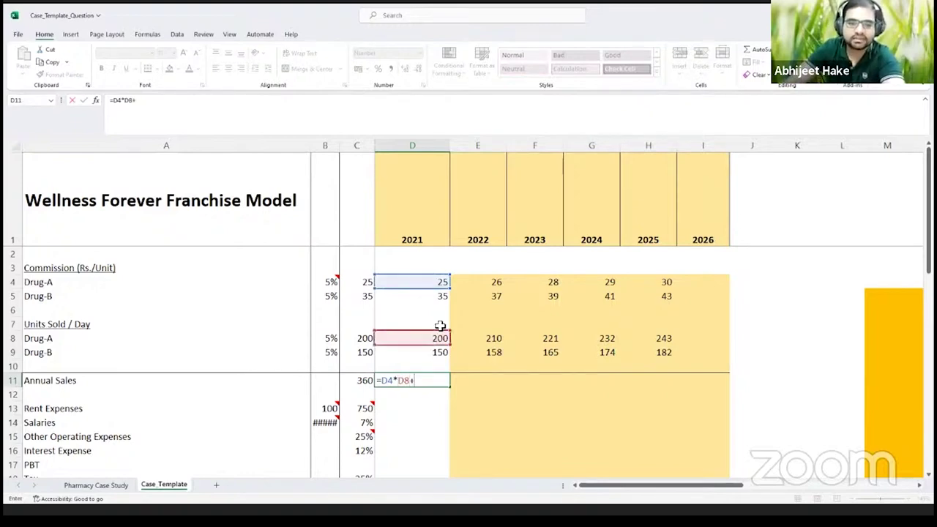
click(428, 297)
text(*)
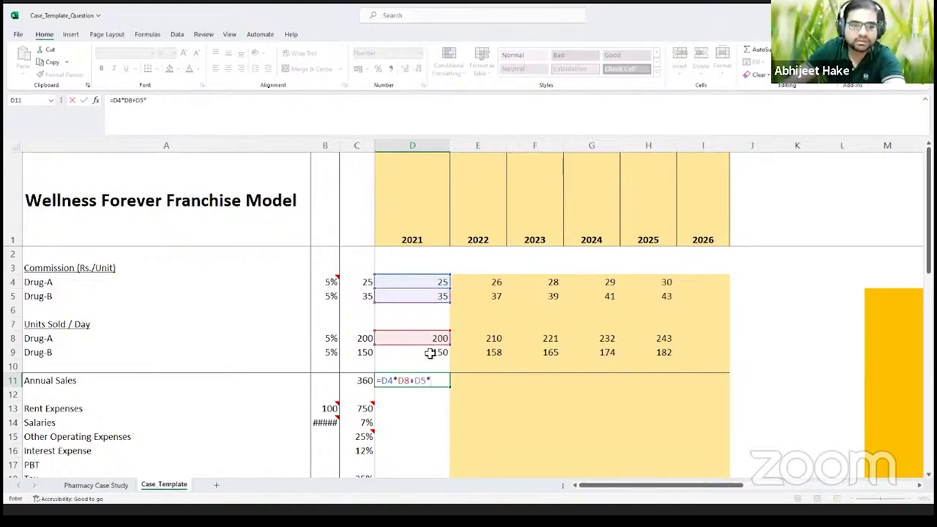
click(431, 353)
text())
click(116, 106)
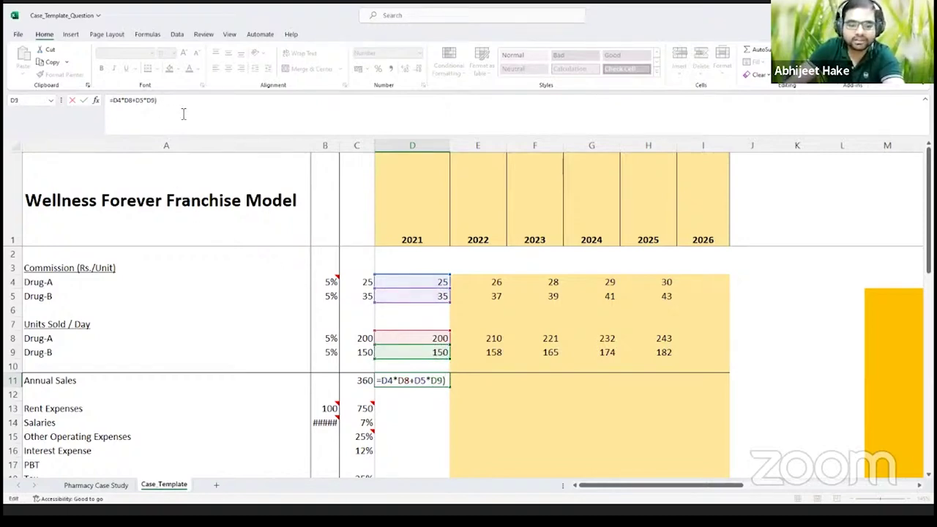
text(()
key(ctrl+Return)
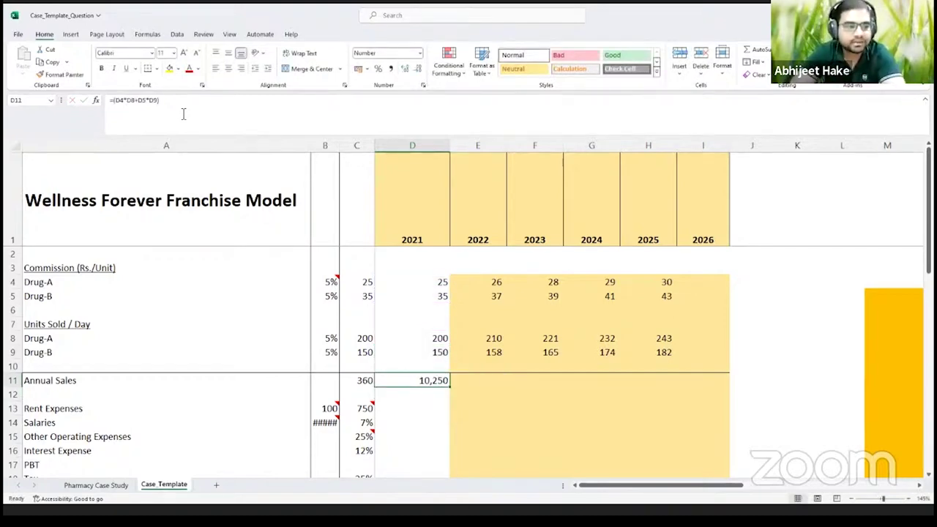
Annualise the 2021 sales in D11 by multiplying the bracketed formula by the days in C11.
key(Down)
key(Up)
key(Left)
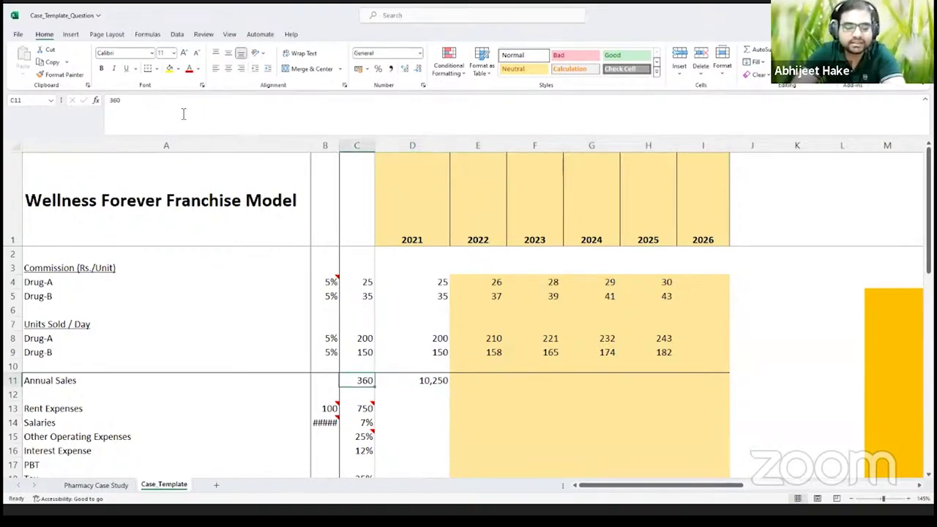
key(Right)
click(190, 113)
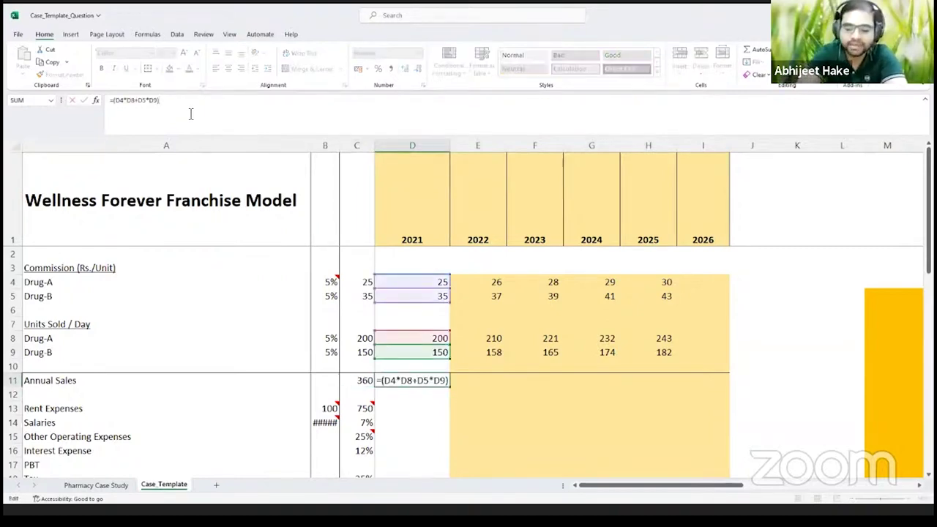
text(*)
click(355, 380)
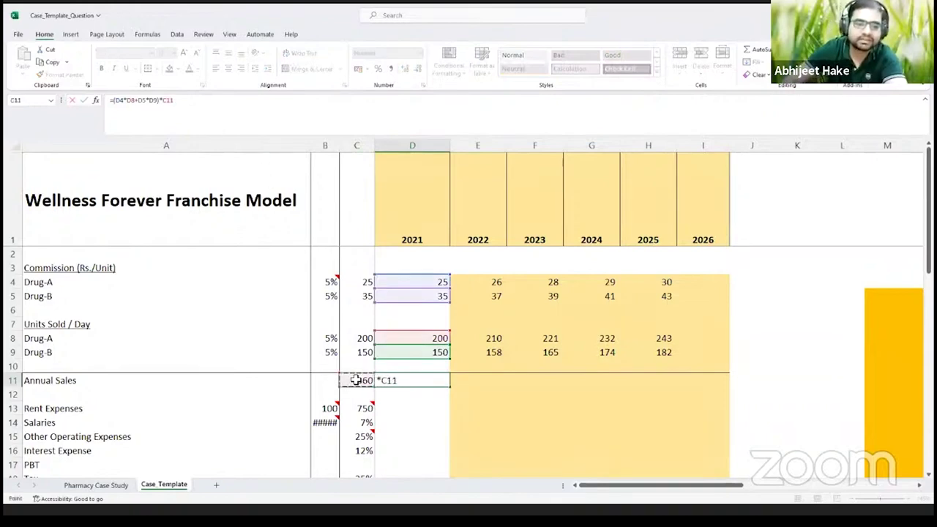
key(ctrl+Return)
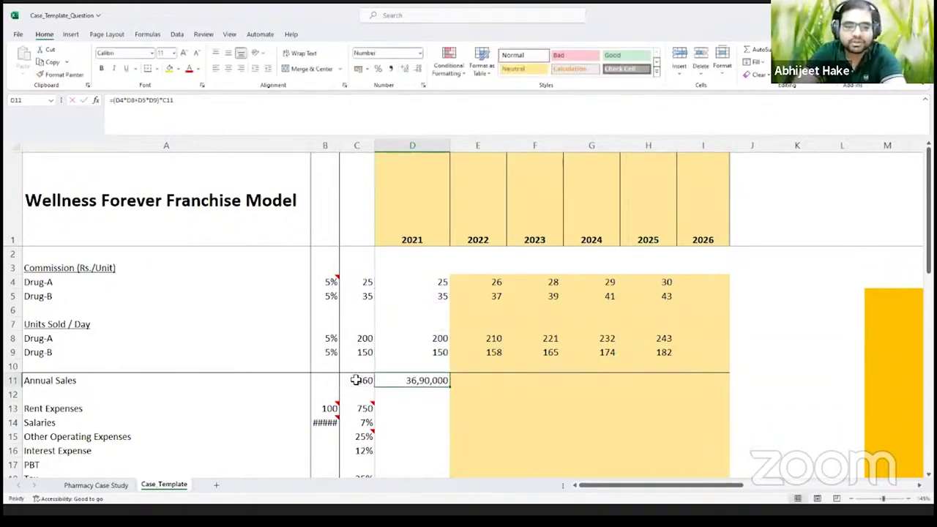
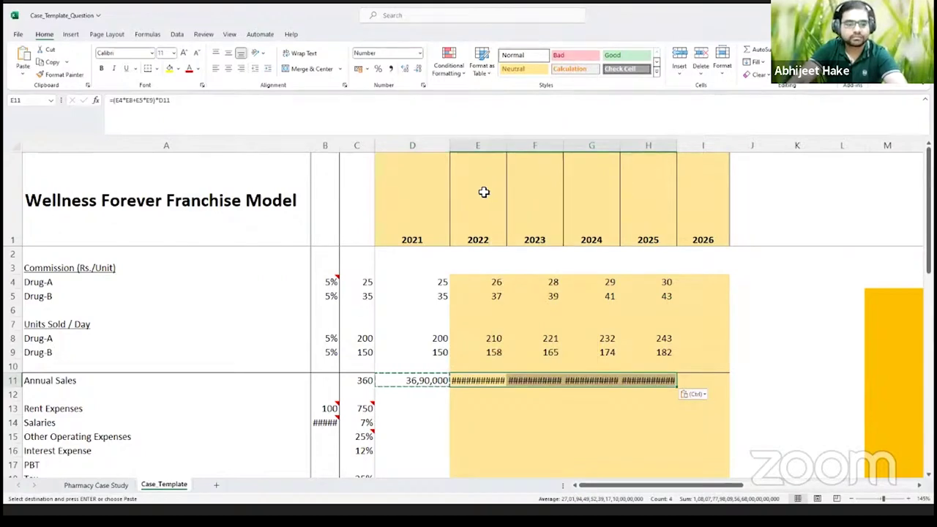
Keep the number format of the 2022 to 2025 annual sales and widen columns E to H.
key(Escape)
key(ctrl+1)
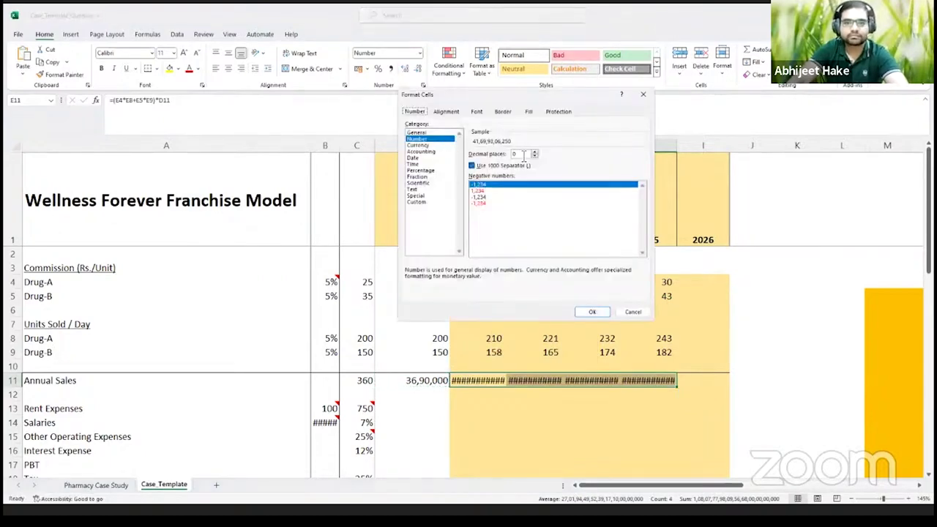
click(593, 313)
drag(498, 146, 627, 147)
drag(505, 147, 531, 147)
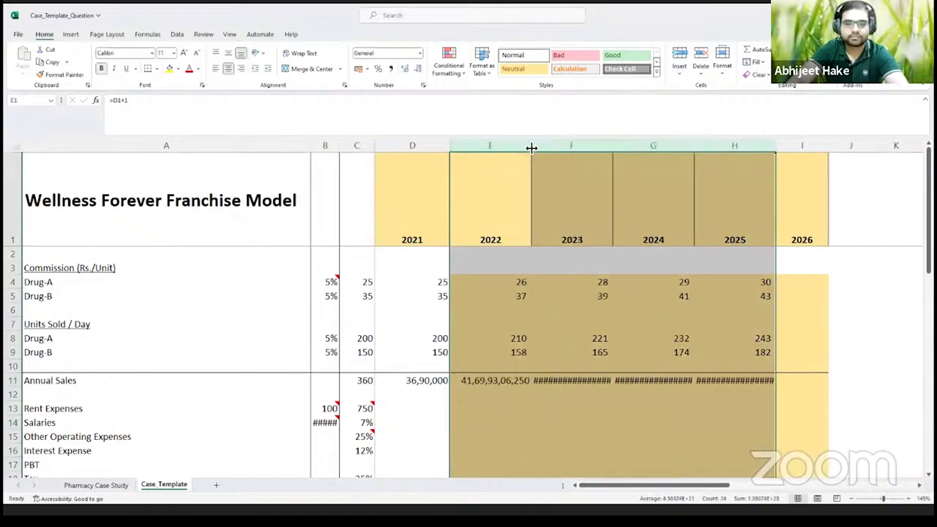
Make the days reference absolute in D11 so the annual sales formula reads =(D4*D8+D5*D9)*$C$11.
click(491, 385)
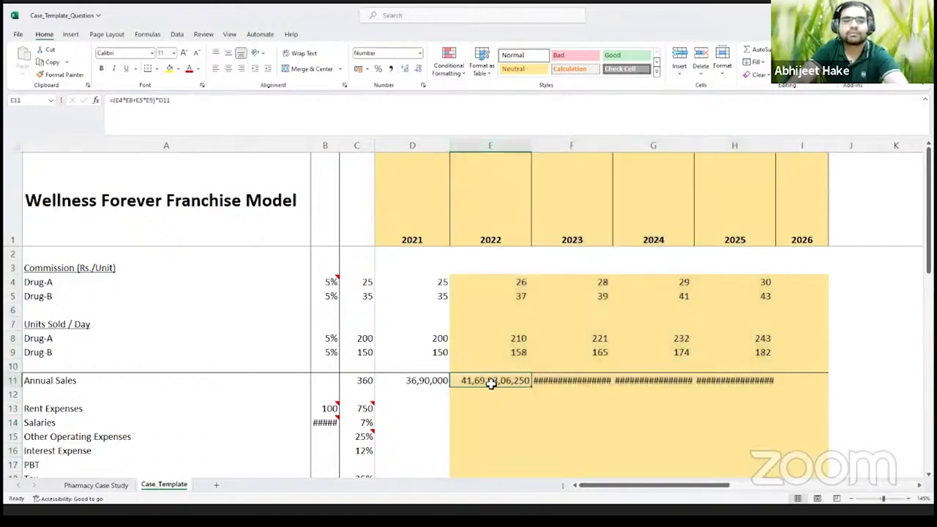
click(424, 381)
click(173, 100)
key(F4)
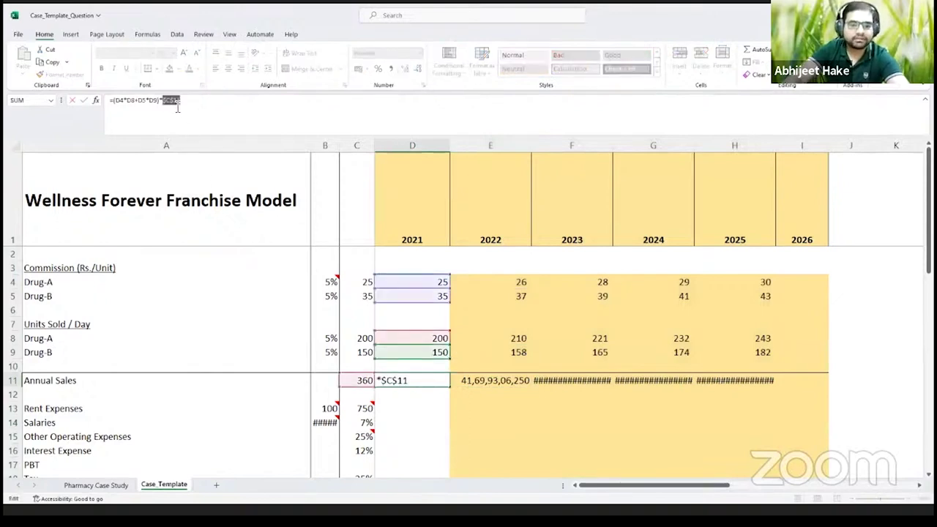
key(ctrl+Return)
Try filling the annual sales formula from D11 across to H11, and undo the fill.
key(shift+Right)
key(shift+Right)
key(shift+Right)
key(shift+Right)
key(shift+Right)
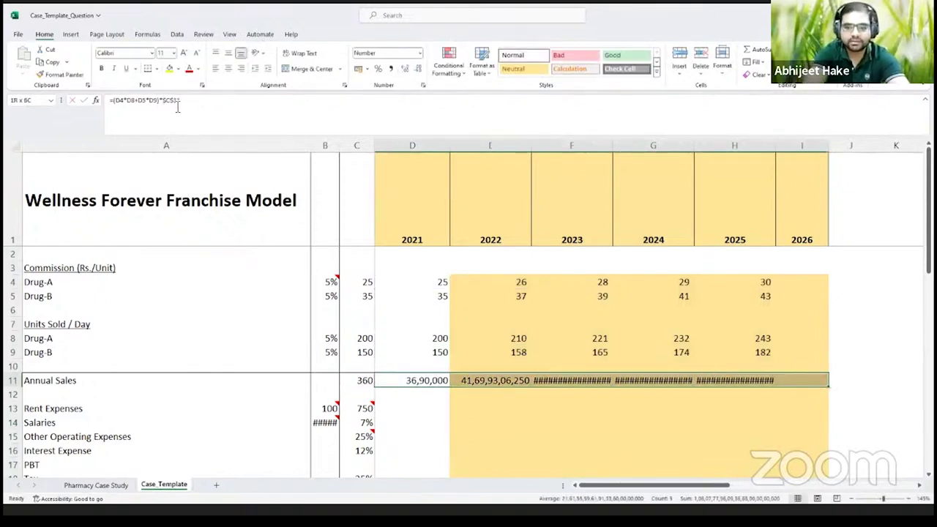
key(shift+Left)
key(ctrl+r)
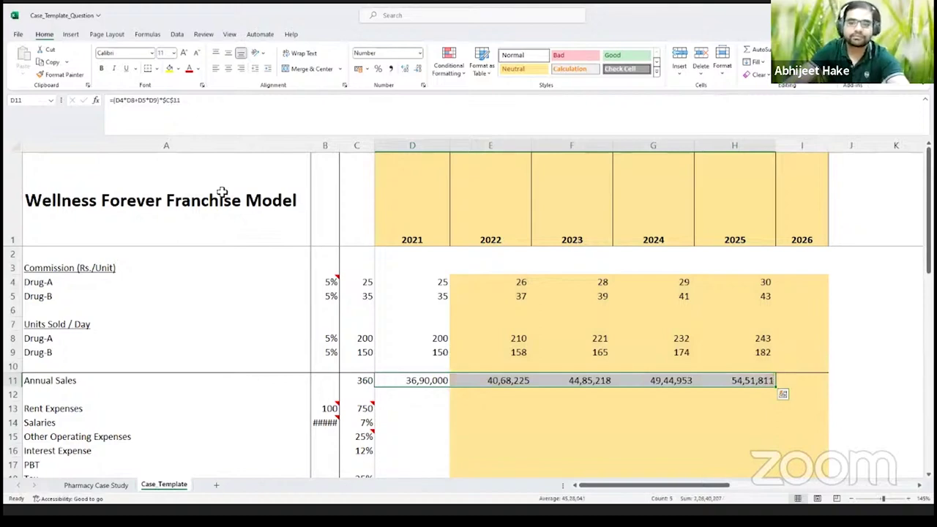
key(ctrl+z)
Copy the 2021 annual sales formula from D11 and paste only the formula into E11:H11.
click(413, 379)
key(ctrl+c)
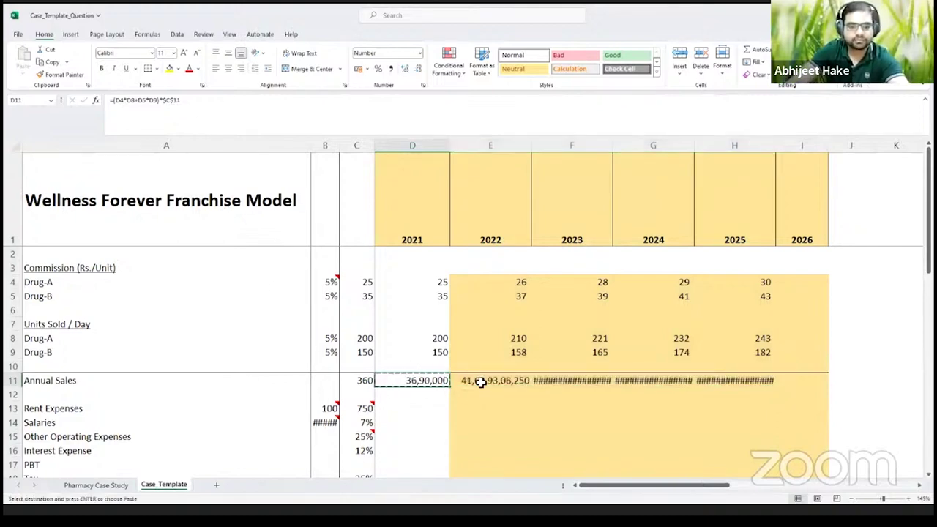
drag(480, 380, 710, 380)
right_click(500, 382)
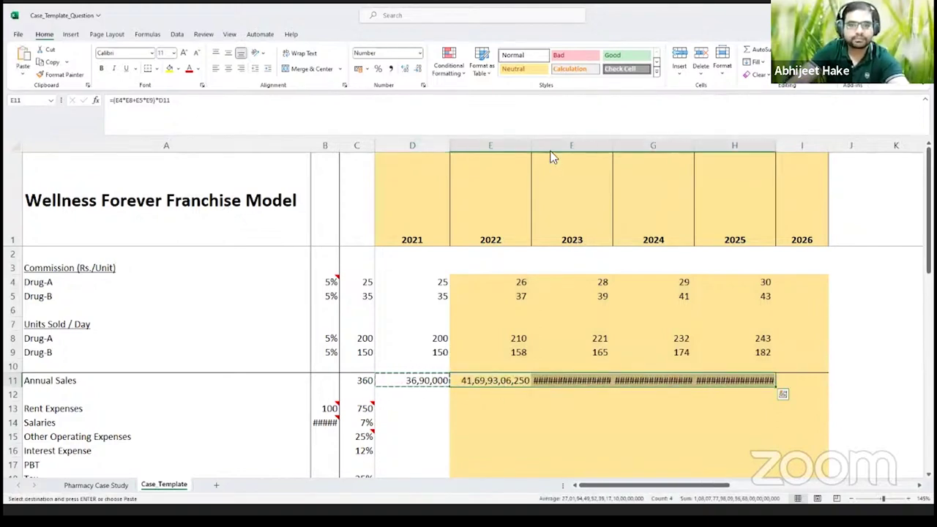
click(551, 132)
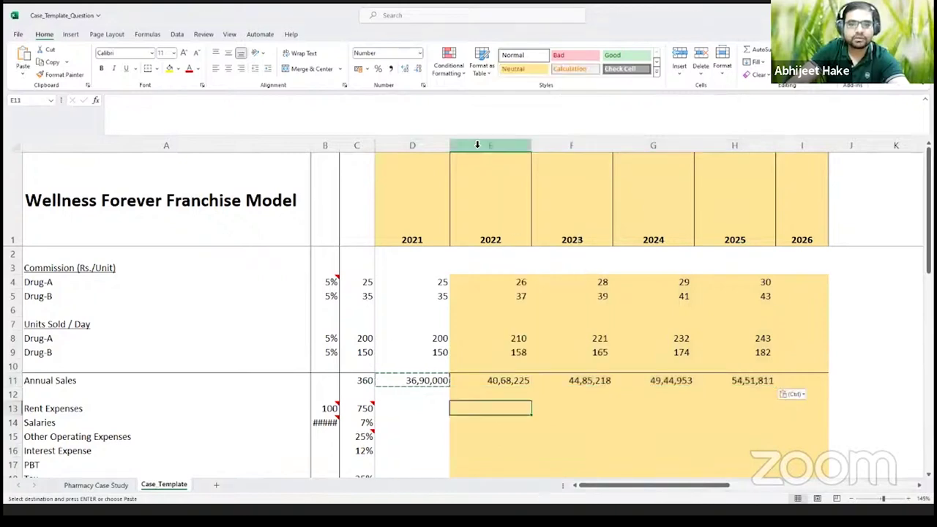
Narrow columns D to H to one equal width and widen column B so the monthly salary figure is readable.
drag(412, 145, 710, 144)
drag(449, 146, 443, 143)
click(504, 395)
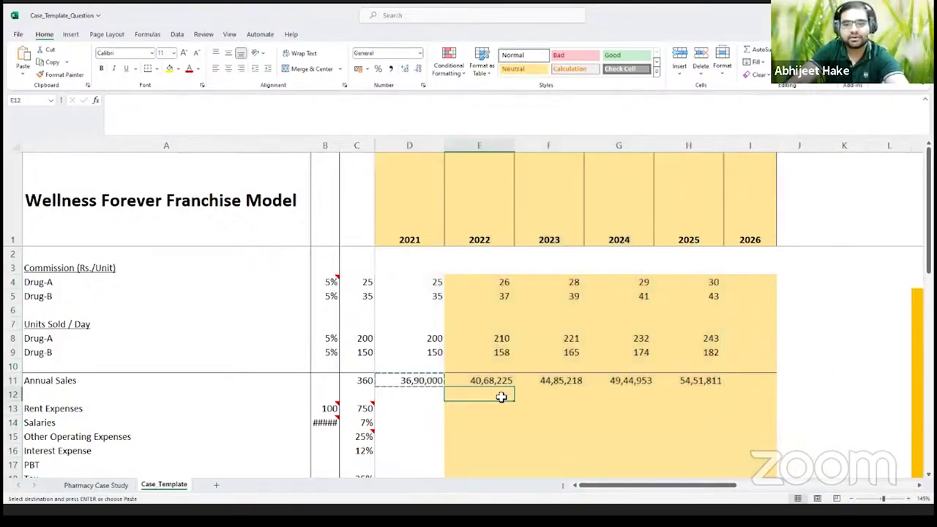
click(454, 383)
click(544, 381)
click(621, 384)
click(681, 384)
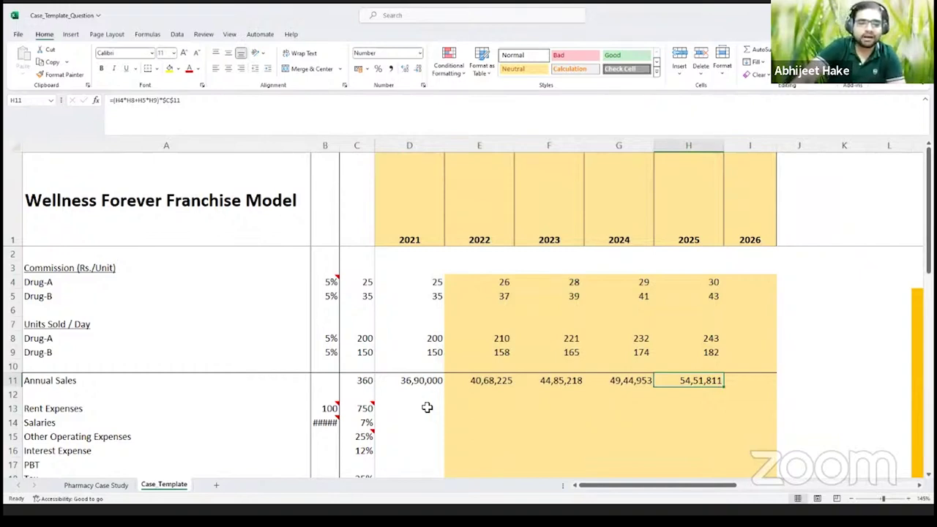
drag(340, 150, 346, 150)
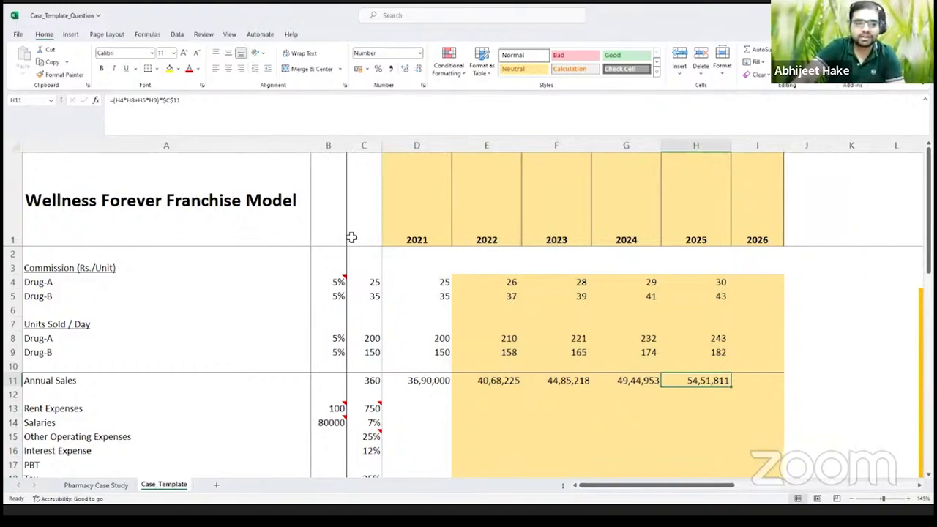
Review the projected commissions, units sold per day and annual sales for 2021 to 2025, including the annual sales formulas.
click(418, 404)
click(418, 395)
click(497, 399)
click(578, 400)
click(709, 398)
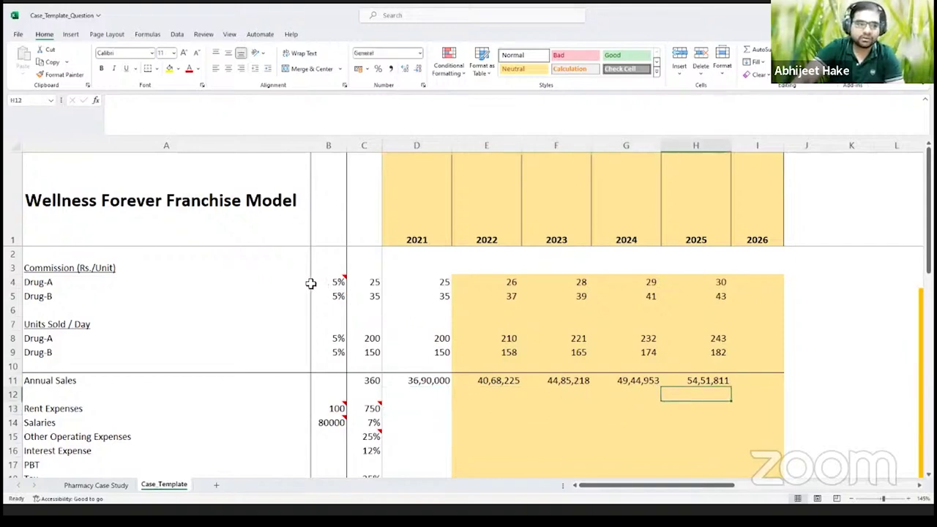
drag(421, 284, 432, 297)
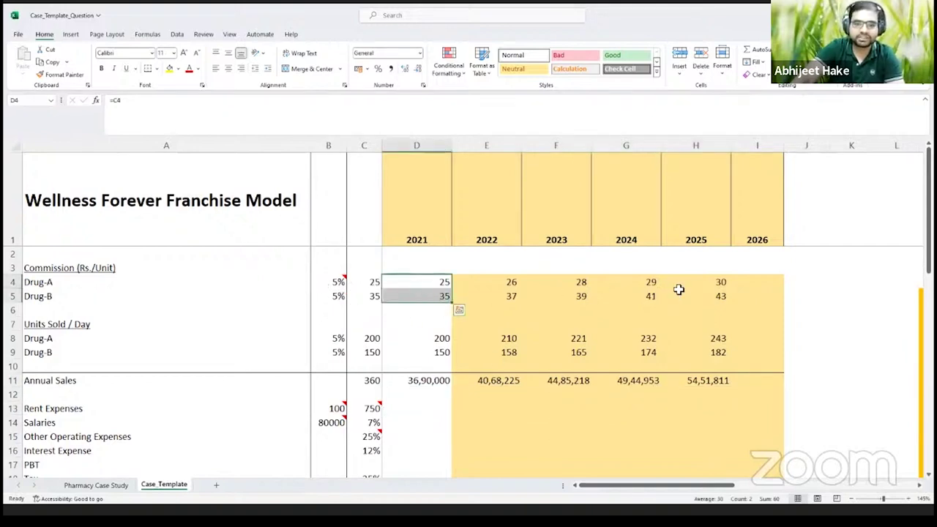
click(714, 295)
drag(437, 338, 439, 352)
drag(504, 338, 734, 349)
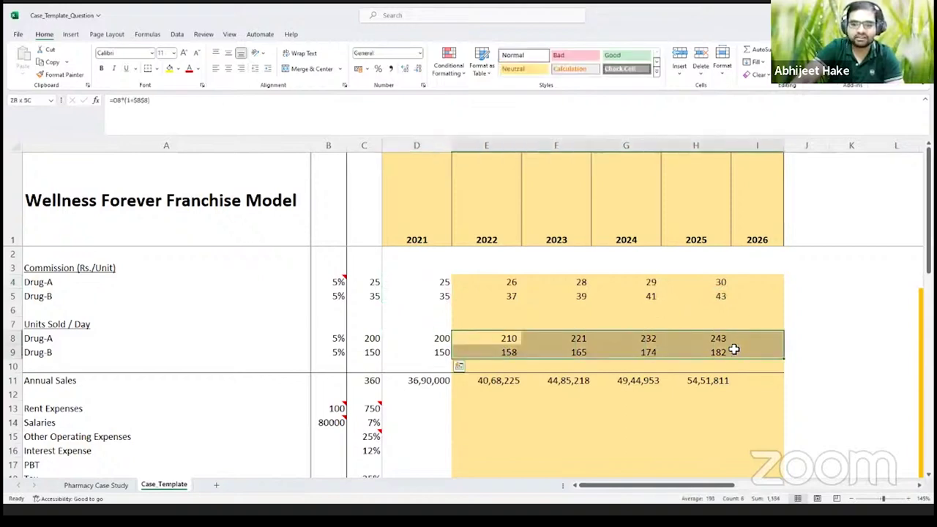
click(433, 382)
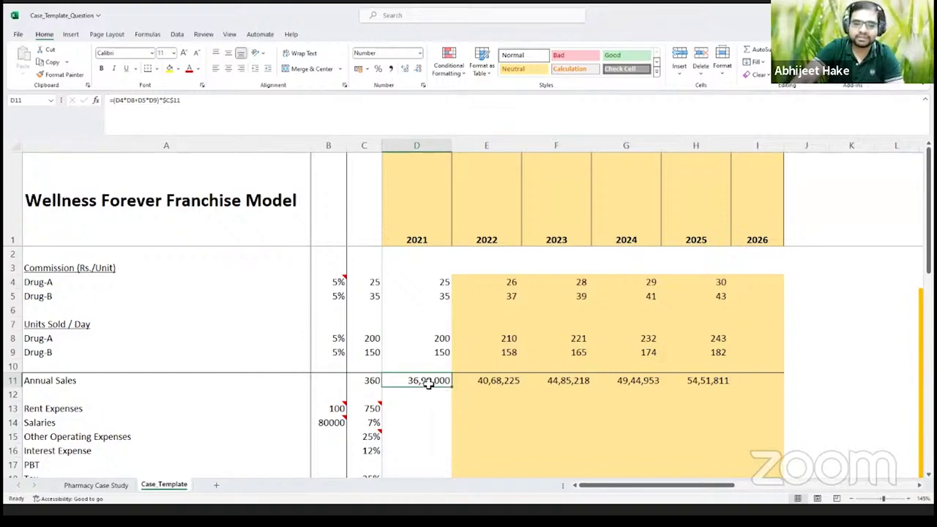
click(491, 381)
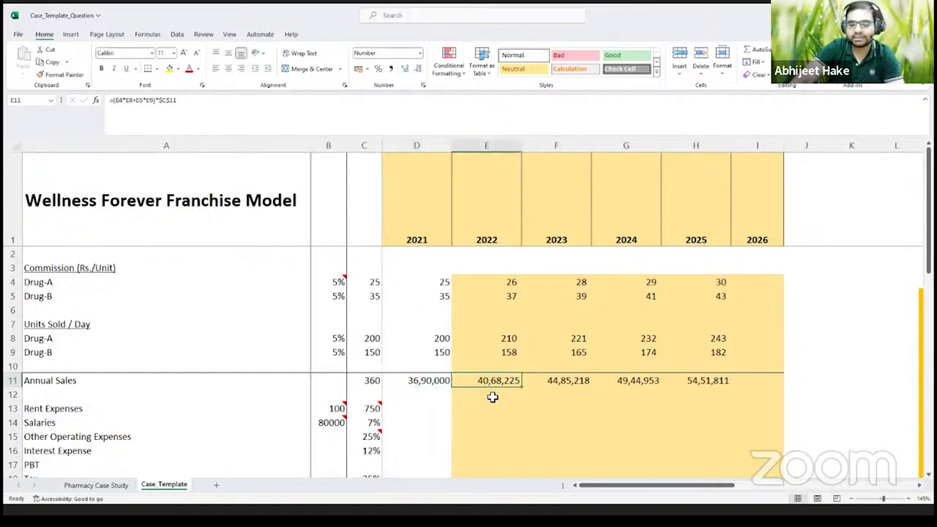
click(562, 384)
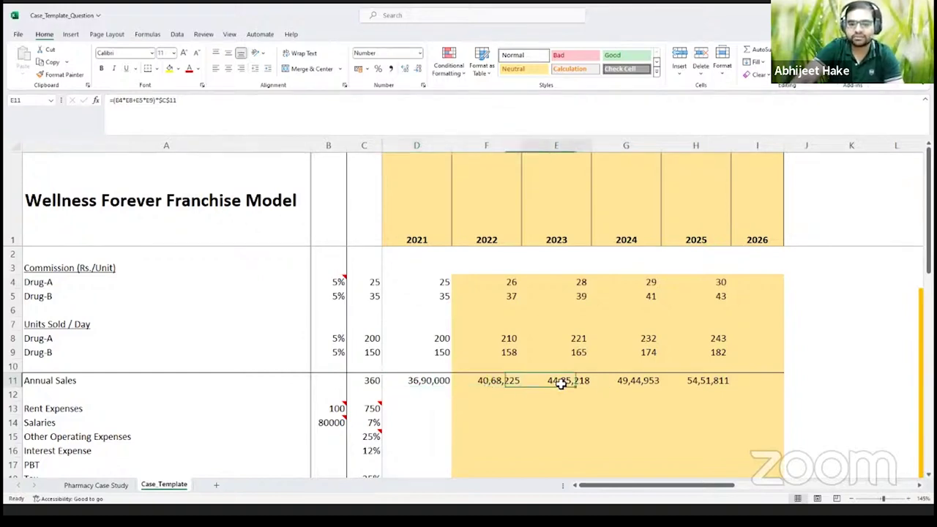
click(622, 382)
click(693, 383)
drag(429, 382, 675, 379)
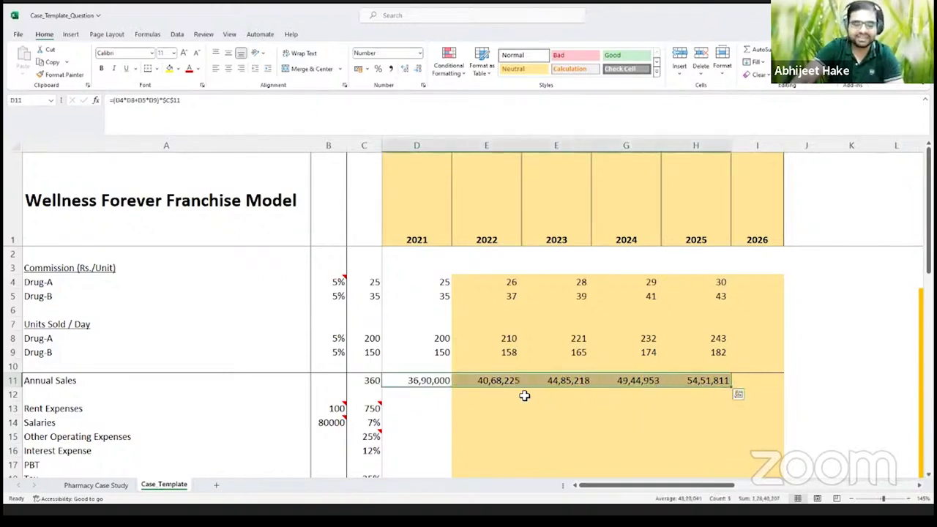
click(176, 212)
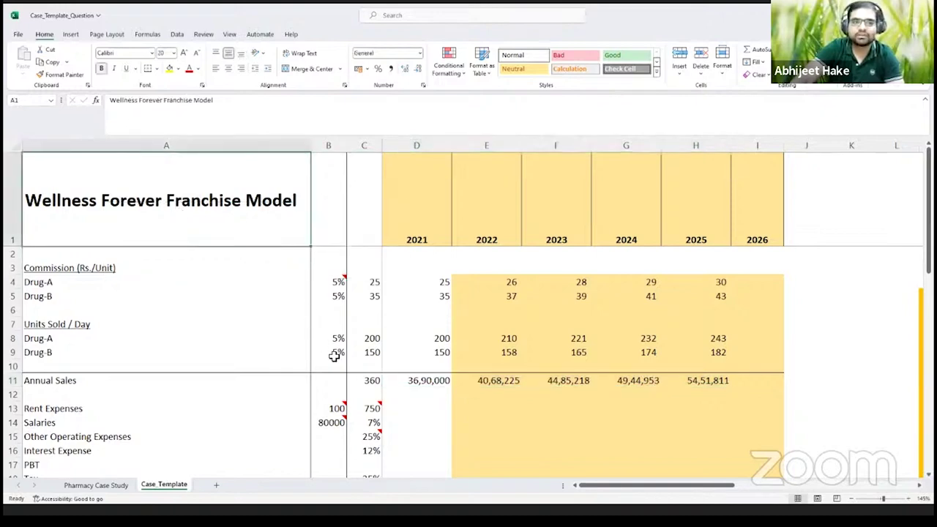
click(483, 395)
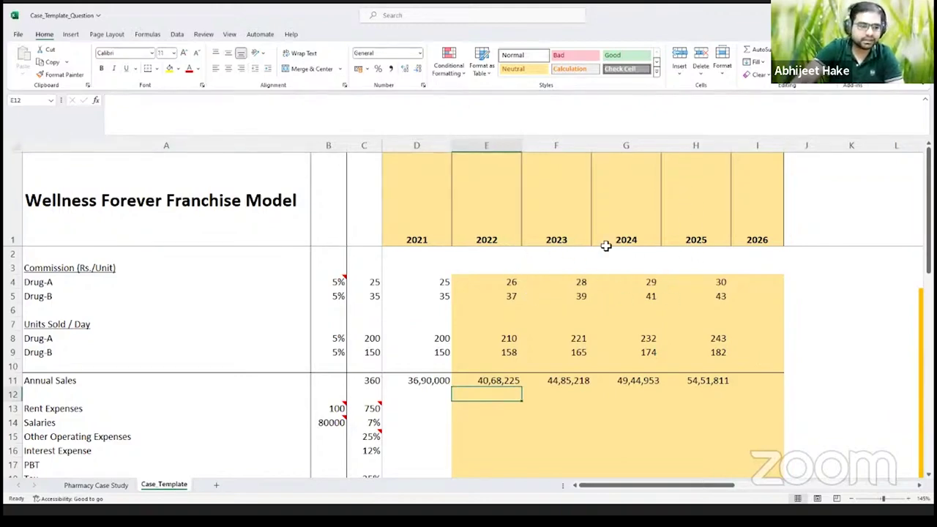
mouse_move(330, 276)
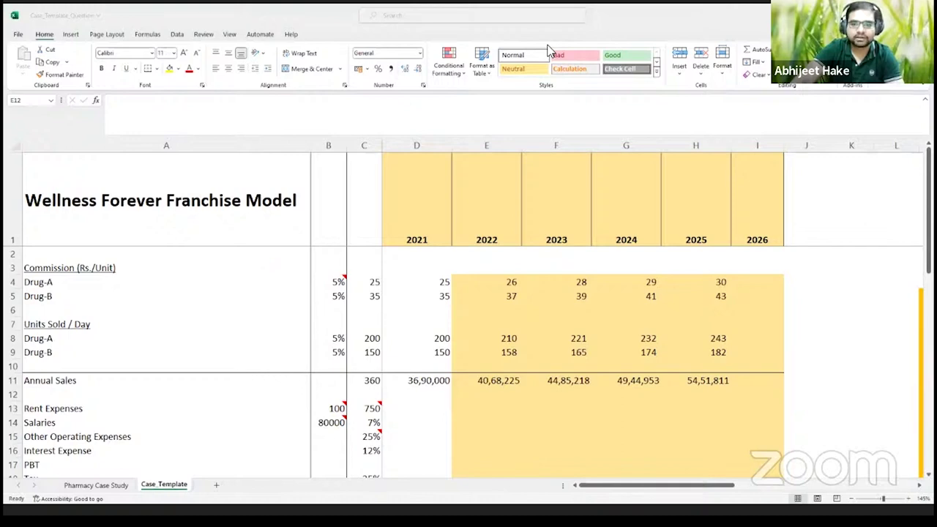
click(557, 322)
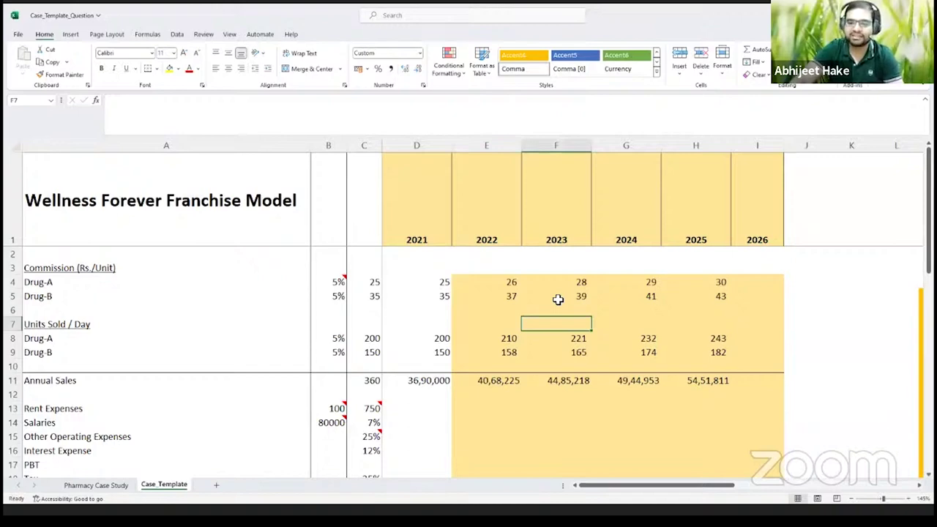
scroll(550, 317, down, 1)
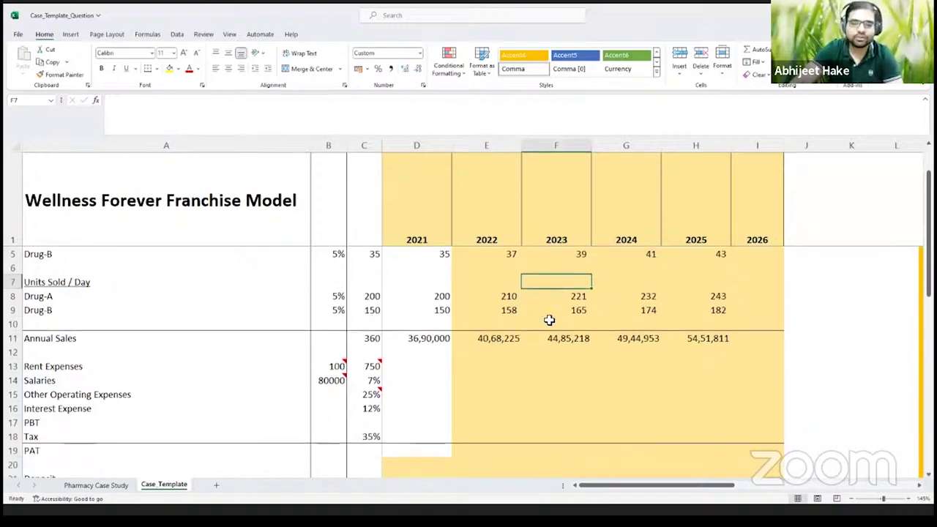
scroll(549, 320, up, 1)
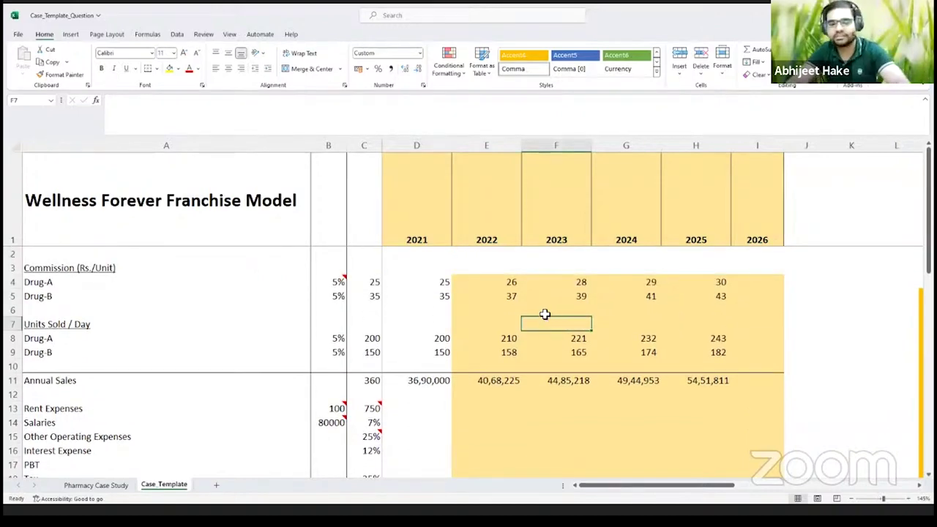
scroll(549, 333, down, 2)
scroll(468, 344, up, 1)
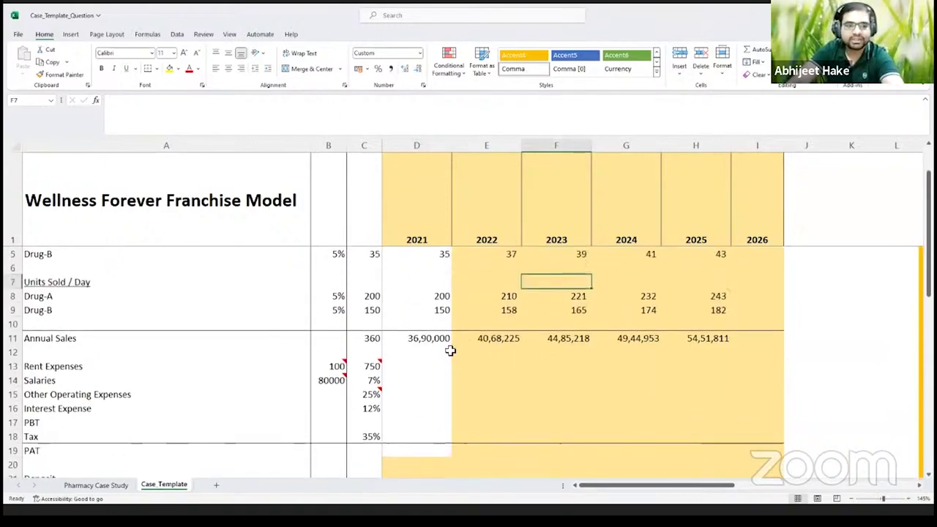
Calculate the 2021 annual rent expense in D13 with the formula =B13*C13*12.
click(421, 372)
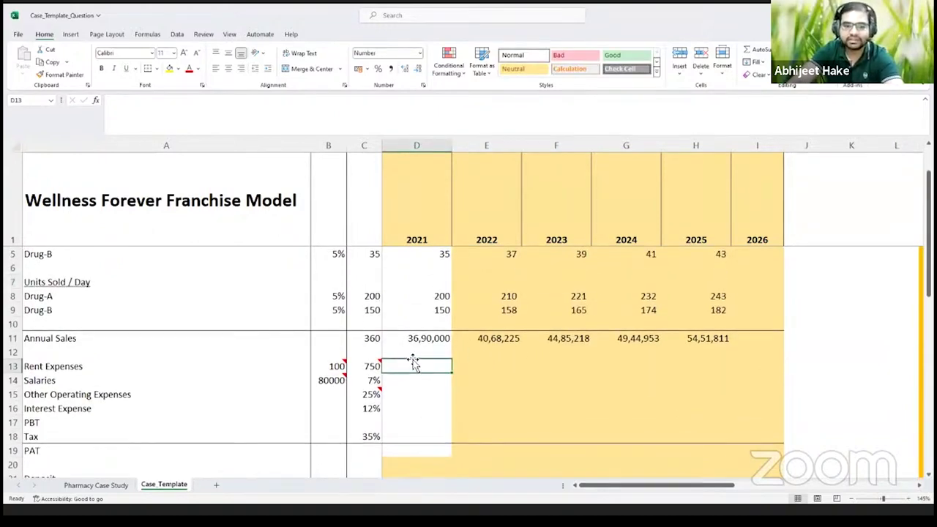
mouse_move(372, 371)
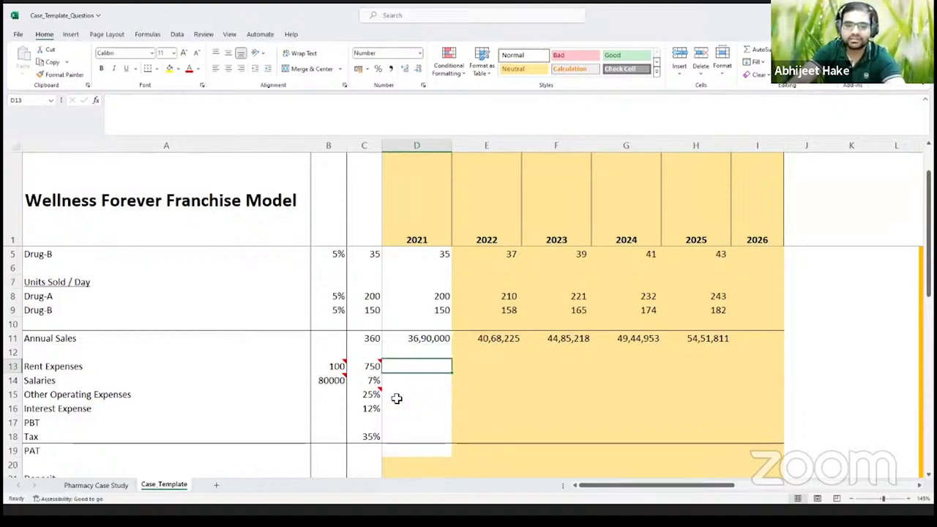
click(338, 370)
click(412, 394)
click(407, 364)
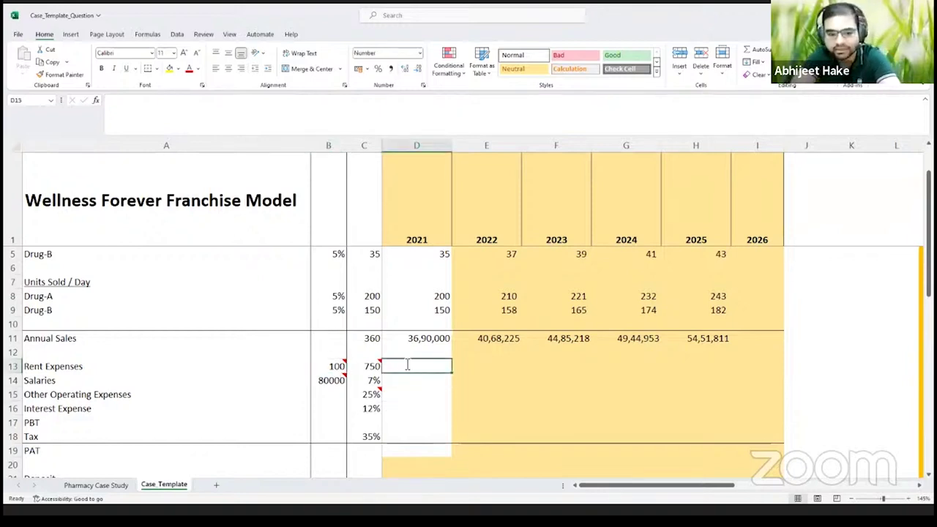
text(=)
key(Left)
key(Left)
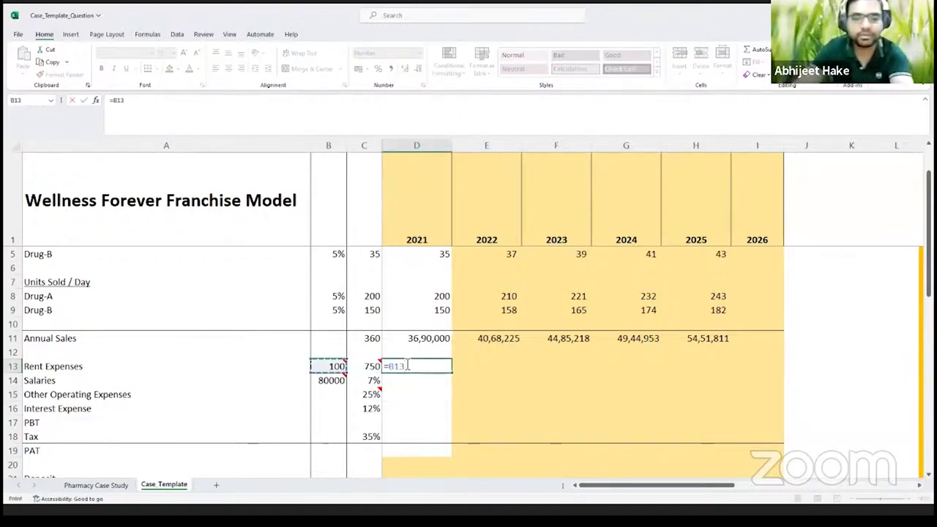
text(*)
key(Left)
key(ctrl+Return)
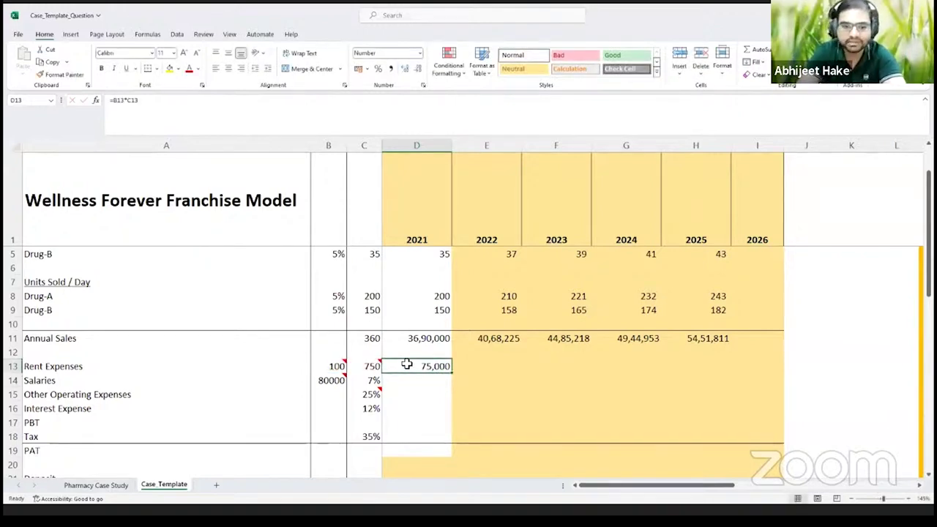
click(220, 123)
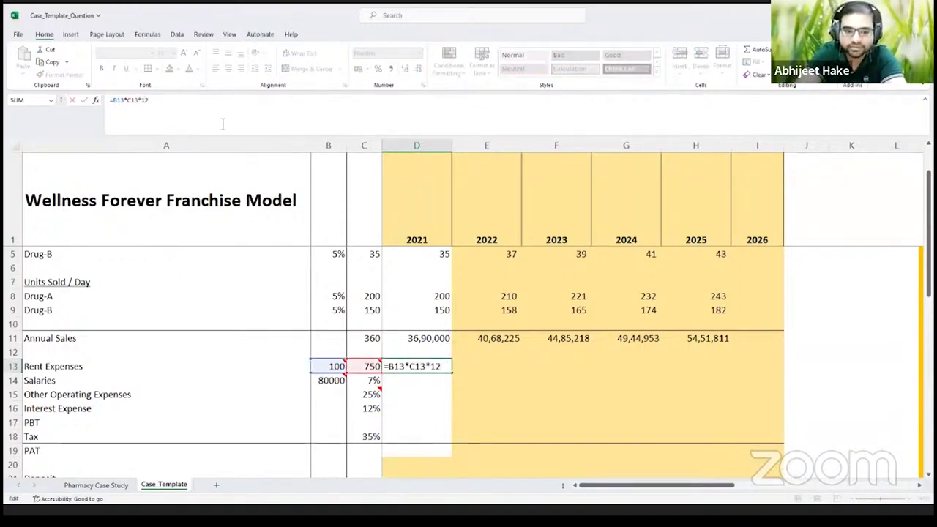
key(Return)
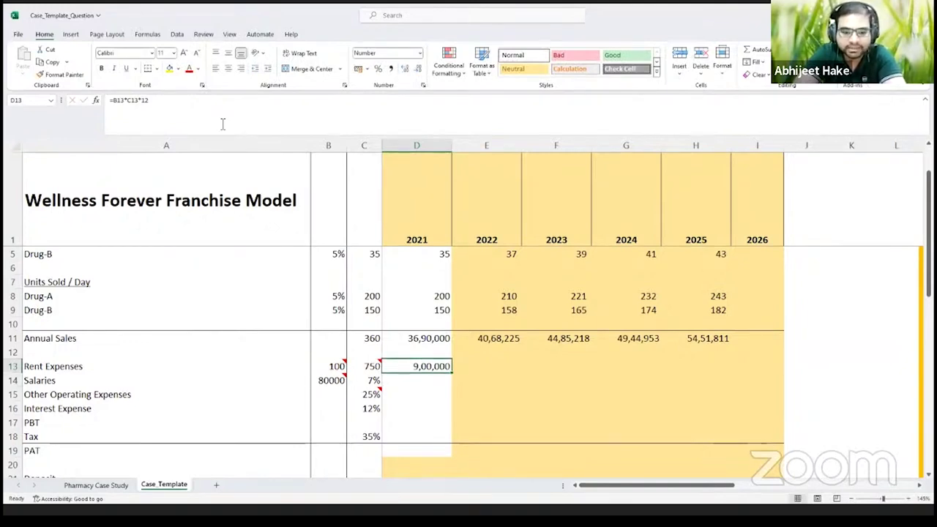
Carry the 2021 rent expense forward with =D13 in E13 and fill it across to H13 for 2025.
key(Right)
key(Left)
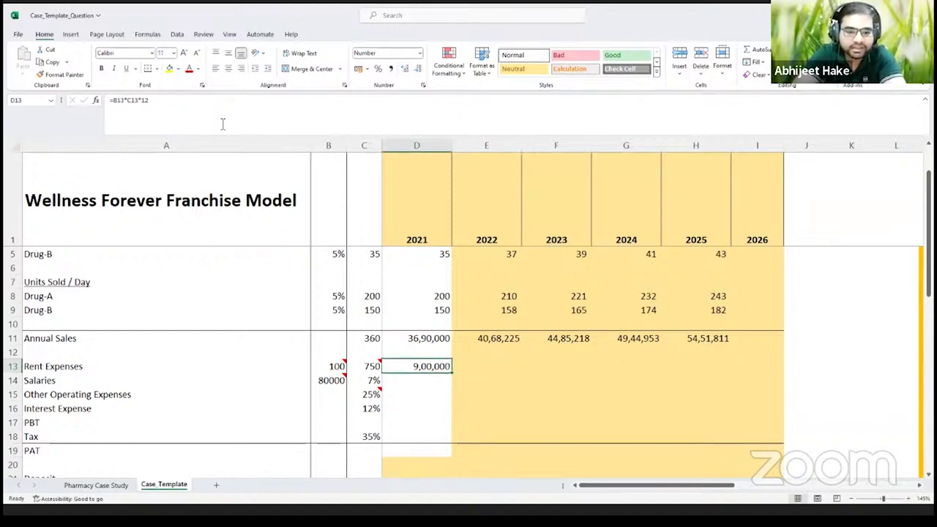
key(Right)
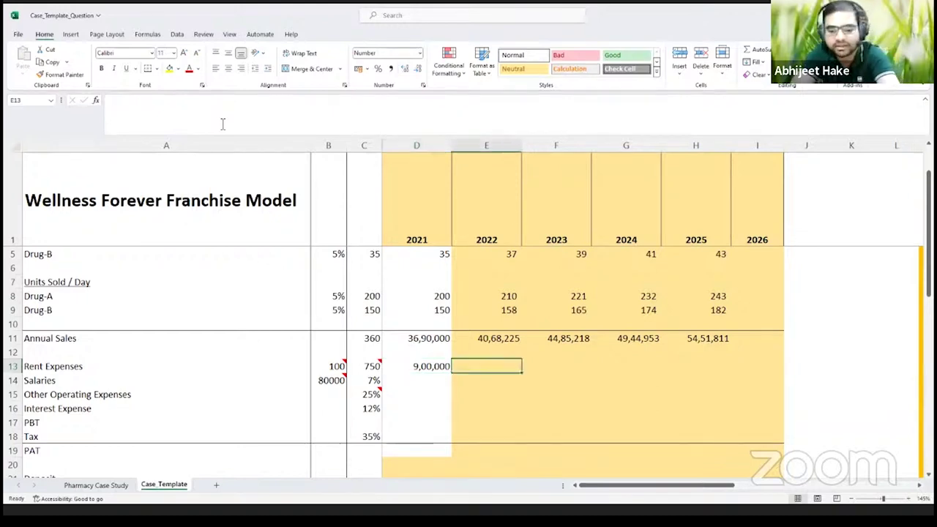
text(=)
key(Left)
key(Return)
key(Up)
key(Right)
key(Left)
key(shift+Right)
key(shift+Right)
key(shift+Right)
key(ctrl+r)
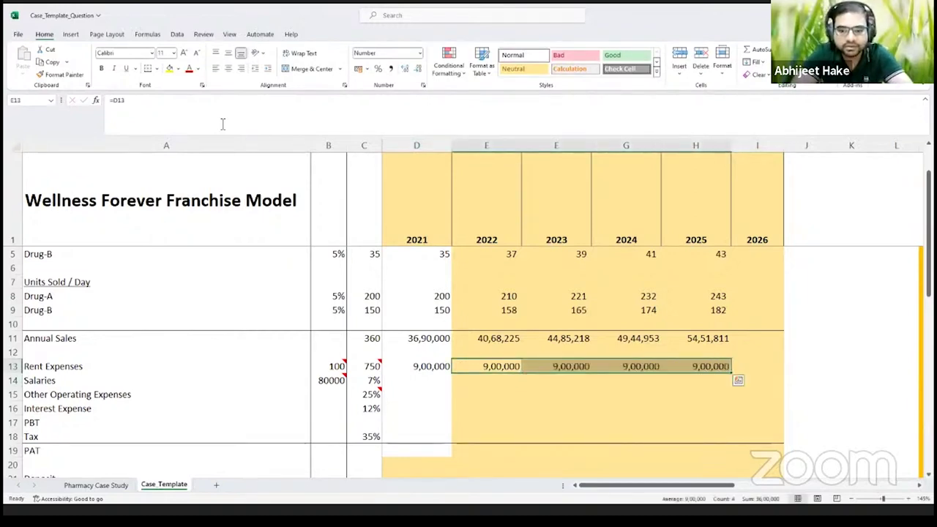
key(Left)
key(Right)
key(Right)
key(Right)
key(Right)
Calculate the 2021 annual salaries in D14 with the formula =B14*12.
key(Left)
key(Left)
key(Left)
key(Left)
key(Left)
key(Down)
key(Right)
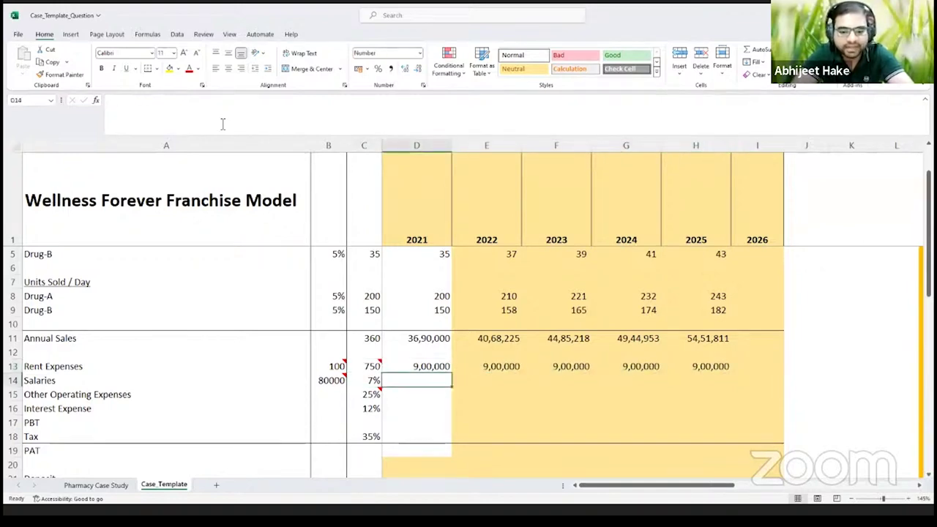
text(=)
key(Left)
key(Left)
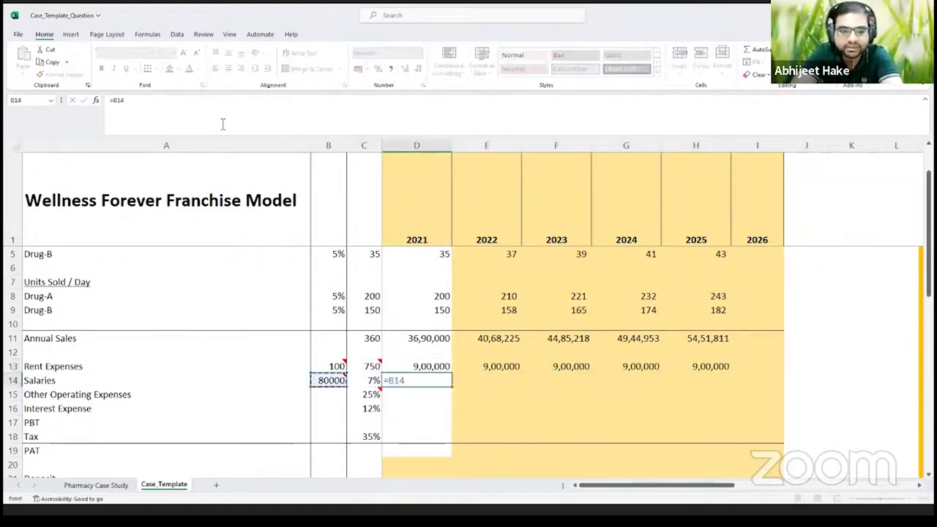
text(*)
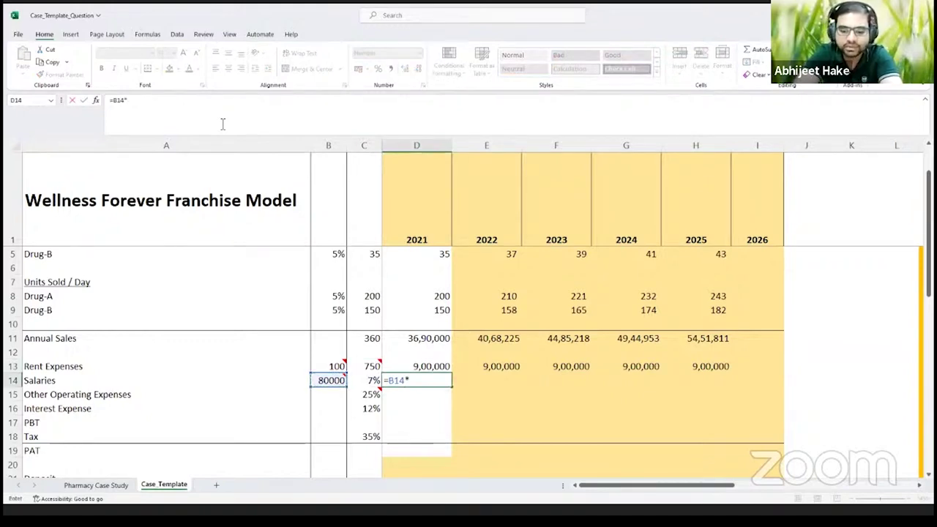
text(12)
key(Return)
key(Up)
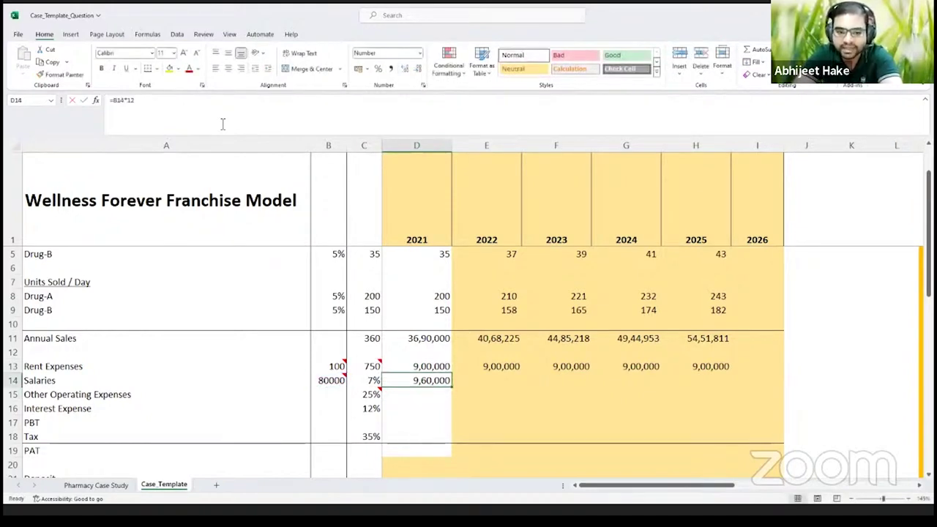
Abandon the 2022 salaries entry and consult the wage inflation assumption on the Pharmacy Case Study sheet.
key(Right)
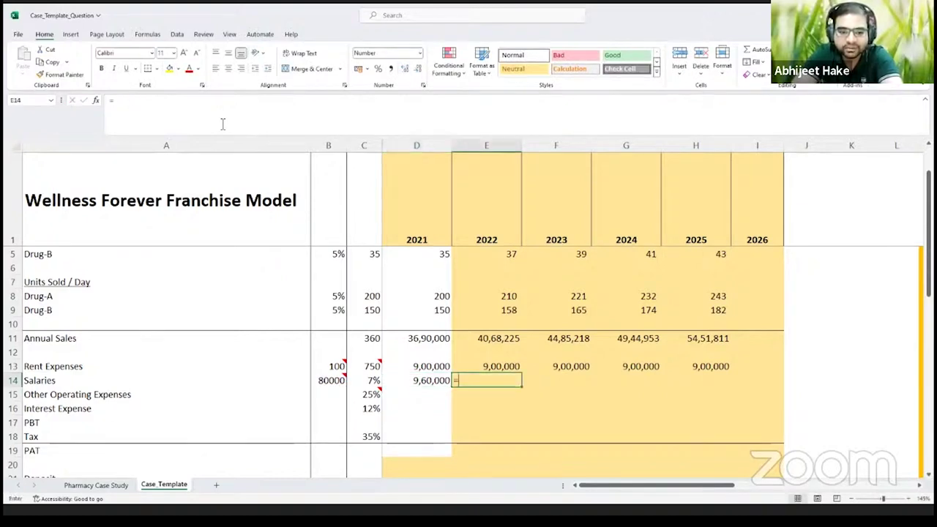
text(=)
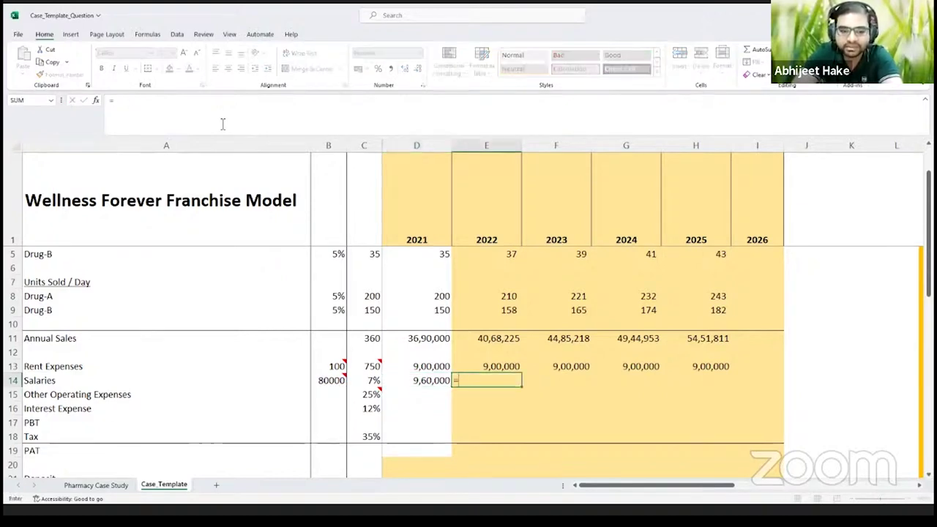
key(Escape)
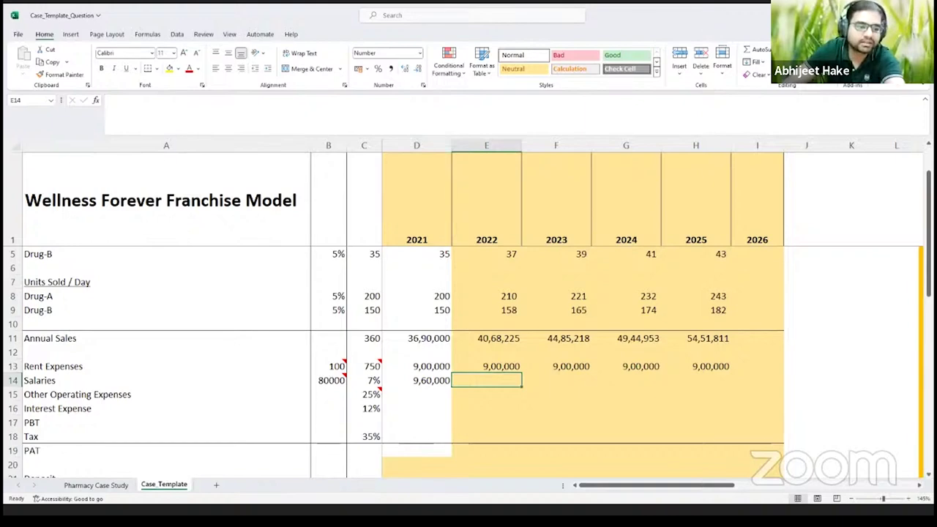
key(ctrl+Page_Up)
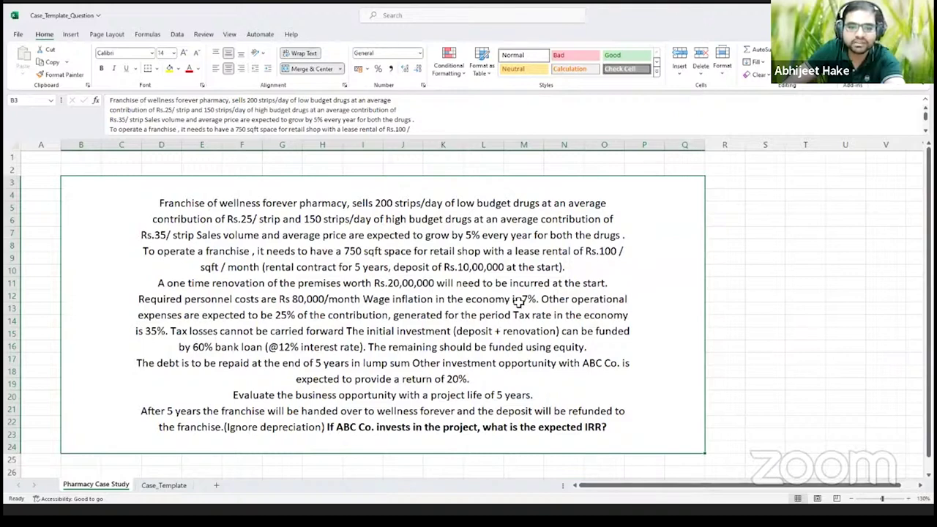
Calculate the 2022 salaries in E14 with the formula =D14*(1+$C$14) and fill it across to H14 for 2025.
click(183, 484)
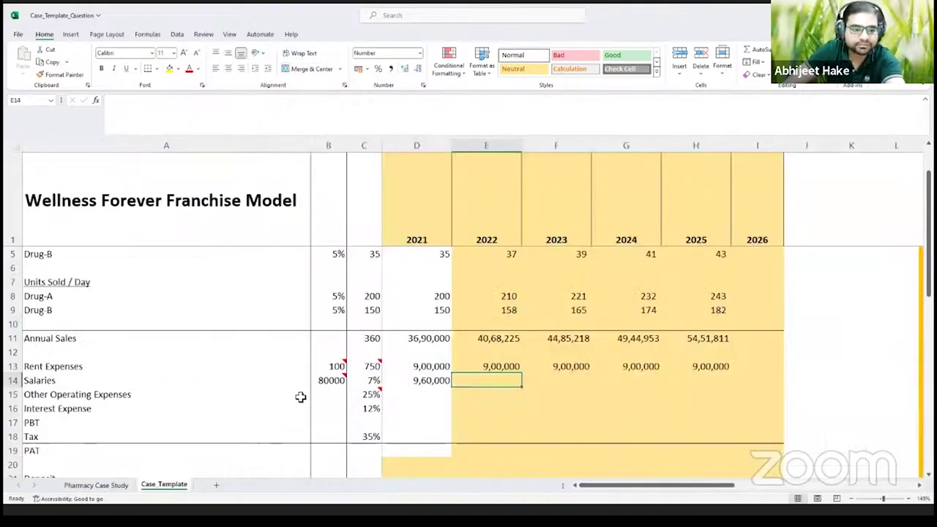
text(=)
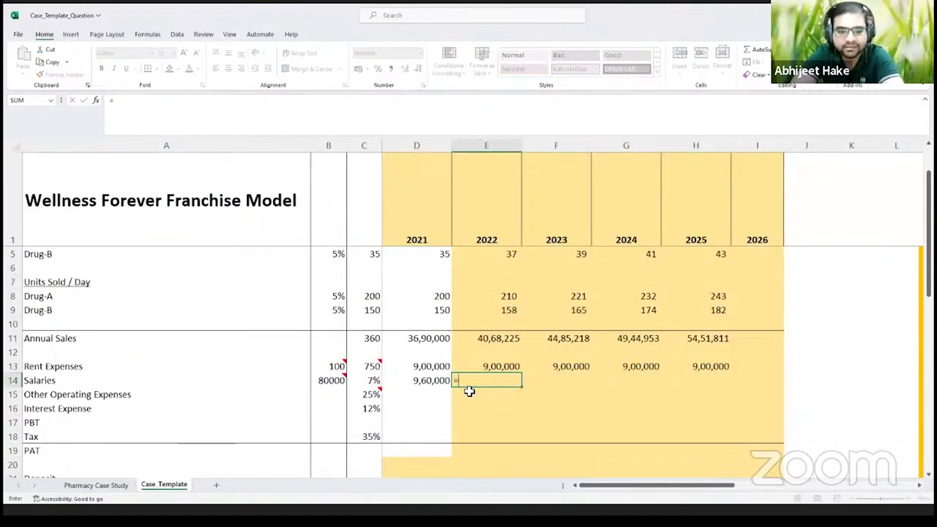
key(Left)
text(()
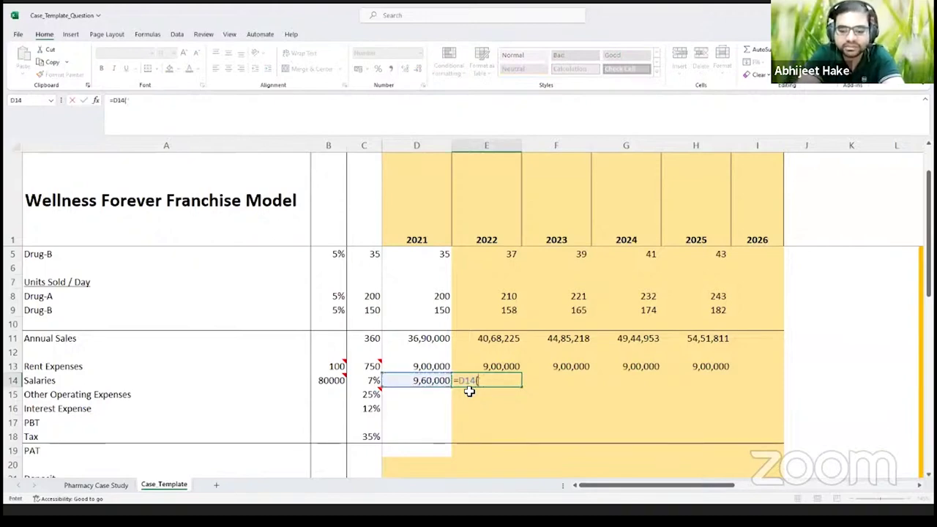
text(*)
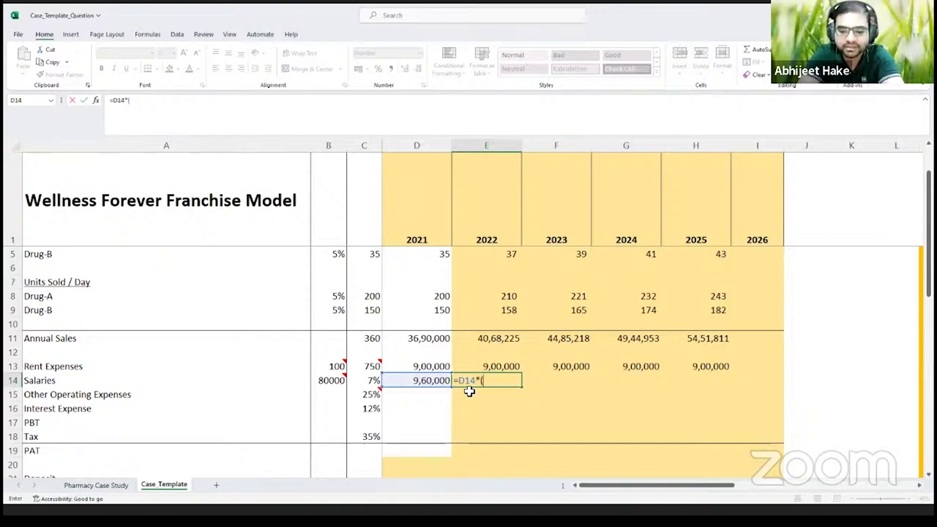
text(1+)
click(369, 381)
text())
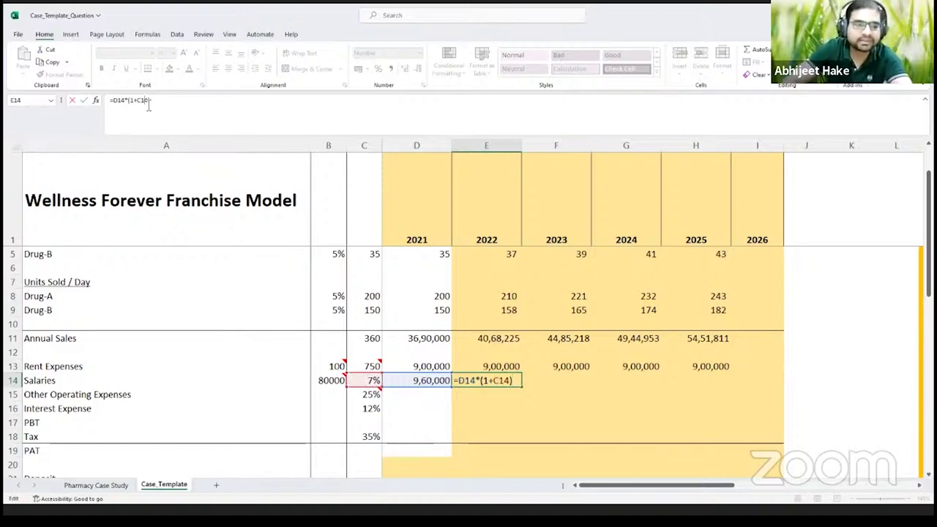
double_click(148, 103)
key(F4)
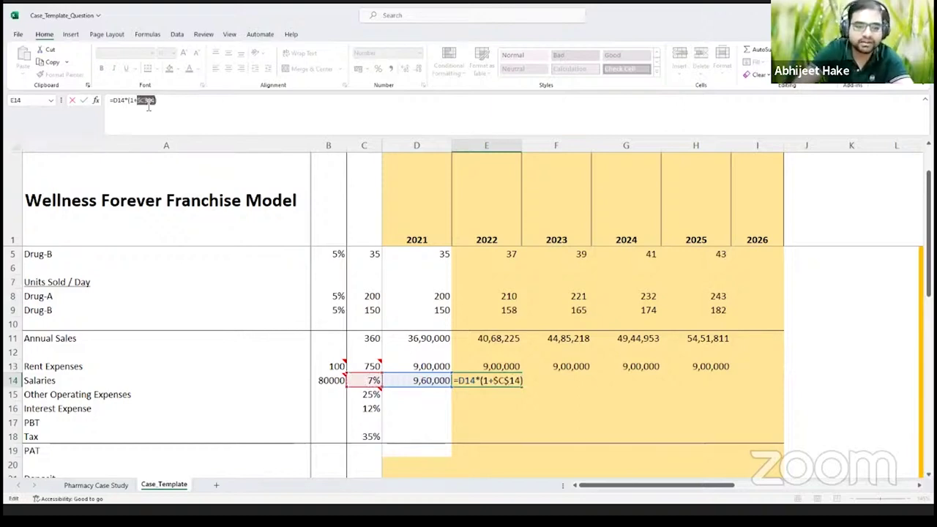
key(ctrl+Return)
drag(505, 381, 693, 382)
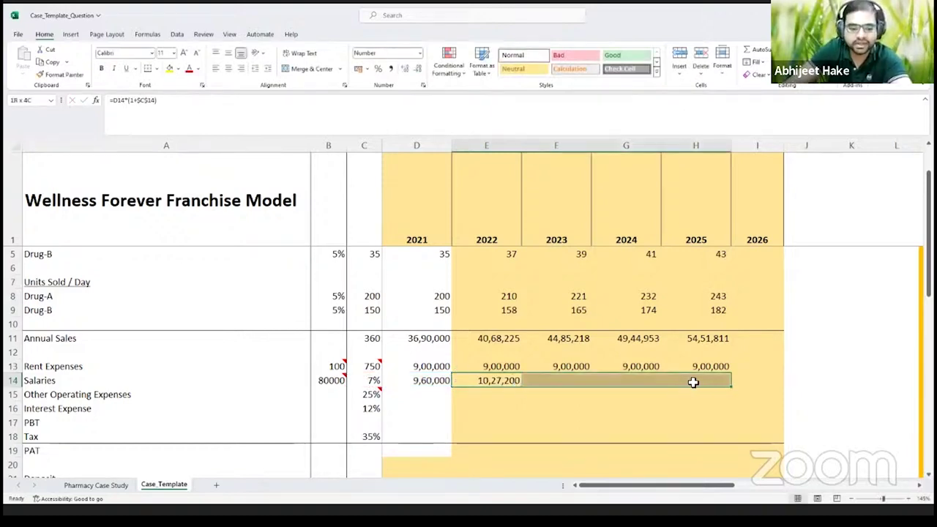
key(ctrl+r)
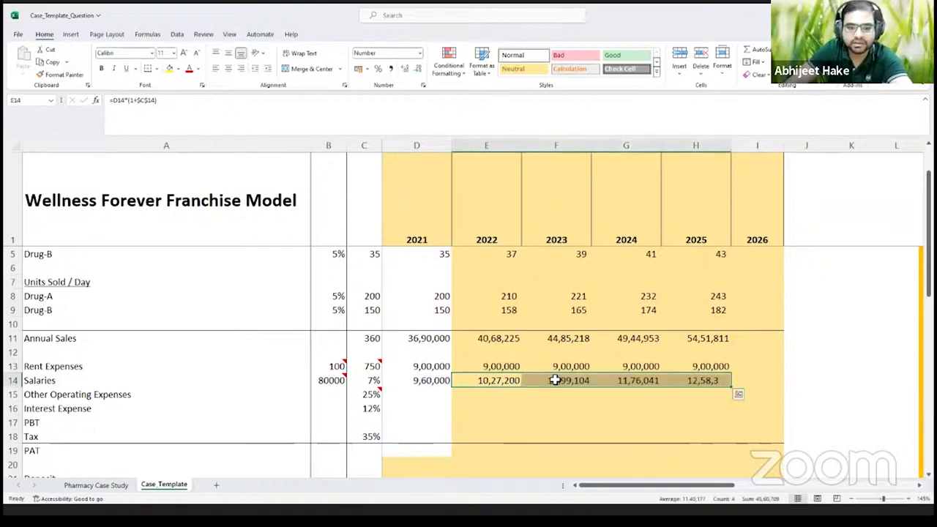
Check the salary formulas from D14 to H14 against the wage inflation rate in C14.
double_click(555, 380)
key(Escape)
double_click(622, 381)
key(Escape)
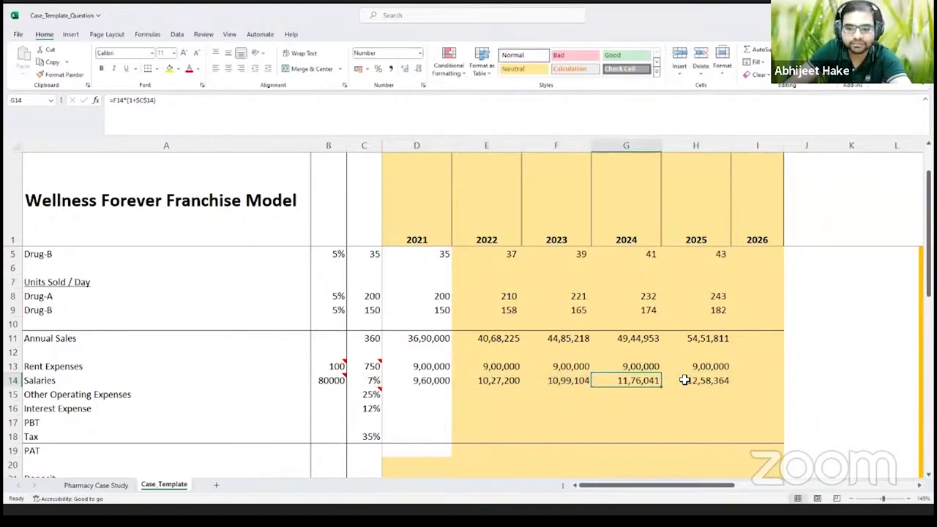
double_click(685, 379)
key(Escape)
click(438, 382)
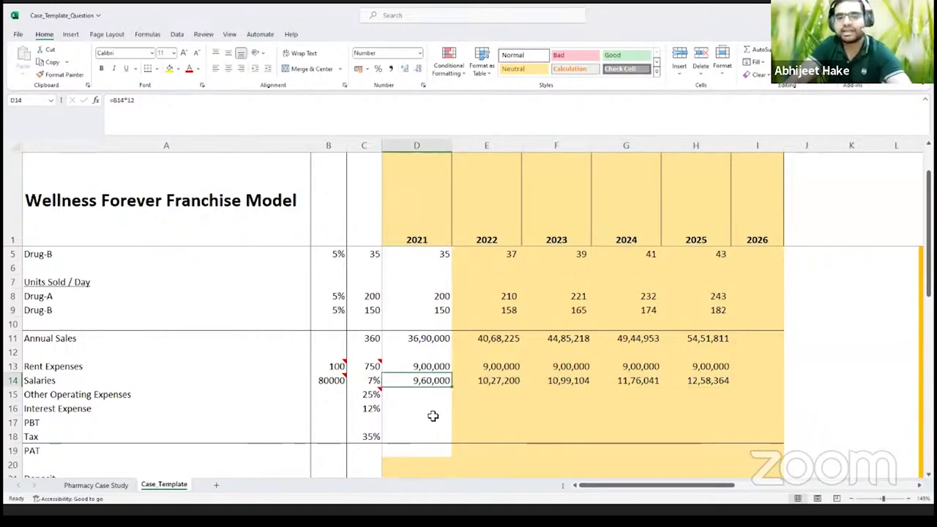
click(487, 385)
click(551, 383)
click(635, 384)
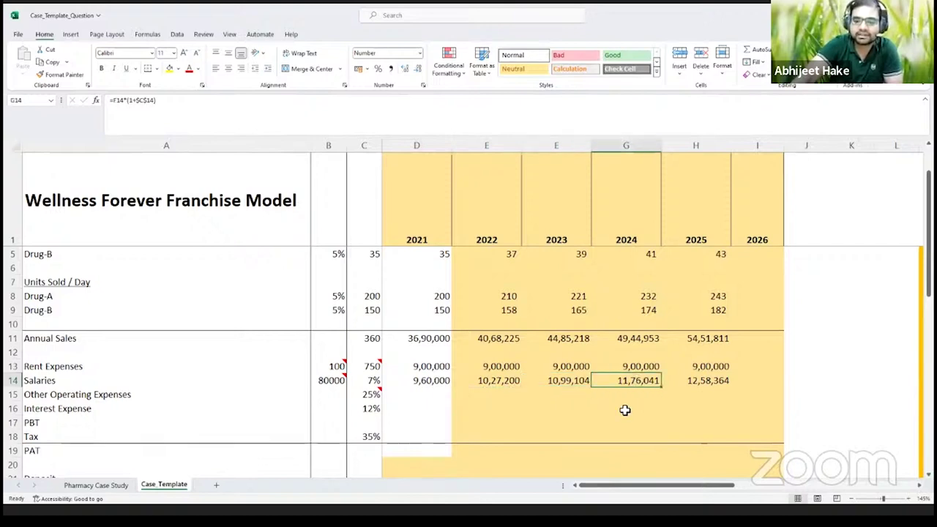
click(705, 382)
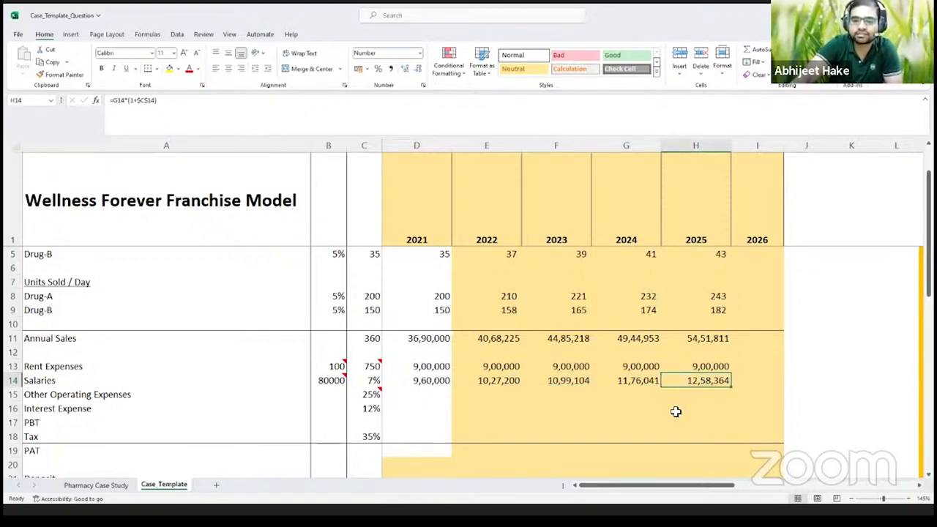
drag(430, 389, 669, 381)
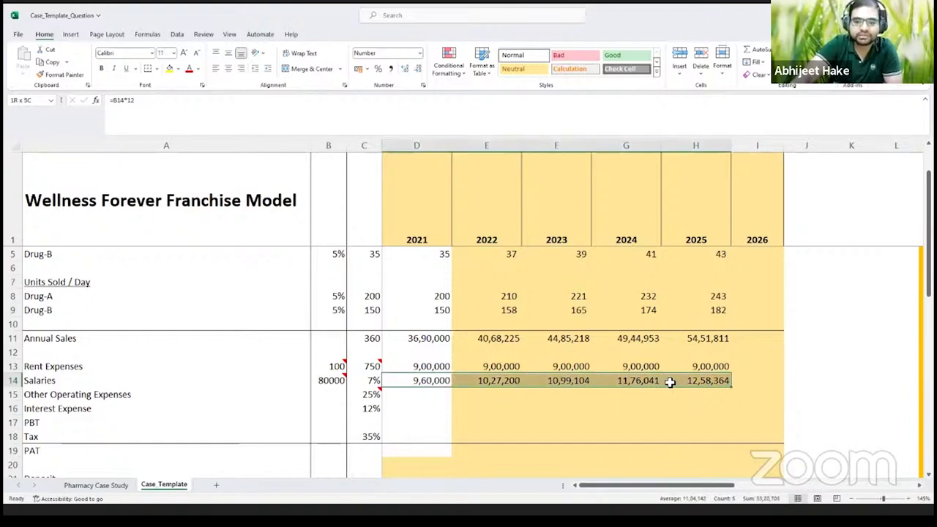
click(372, 380)
Calculate the 2021 other operating expenses in D15 with the formula =$C$15*D11 and check its references.
click(415, 393)
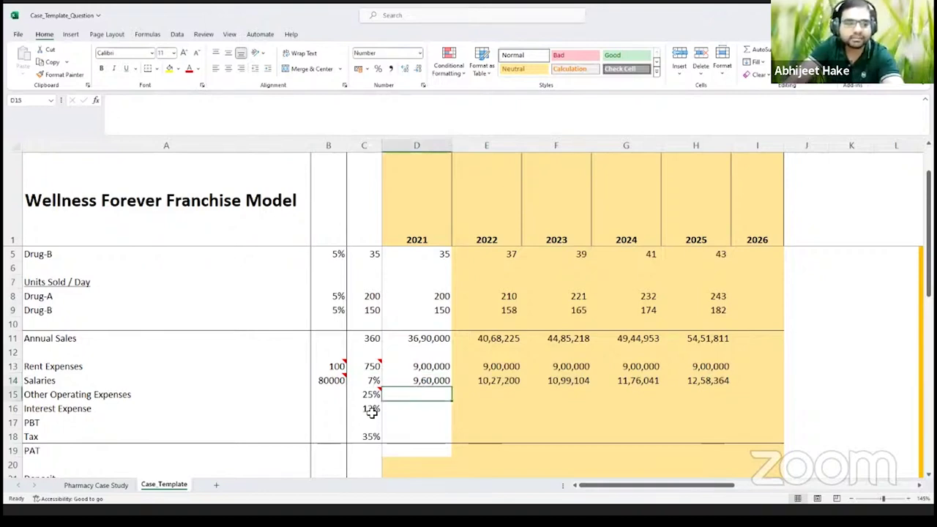
text(=)
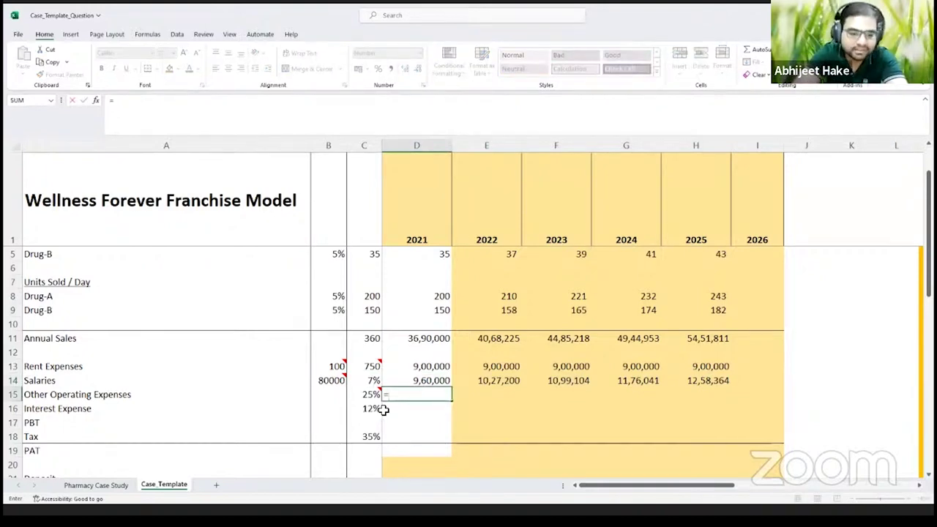
key(Left)
key(F4)
text(*)
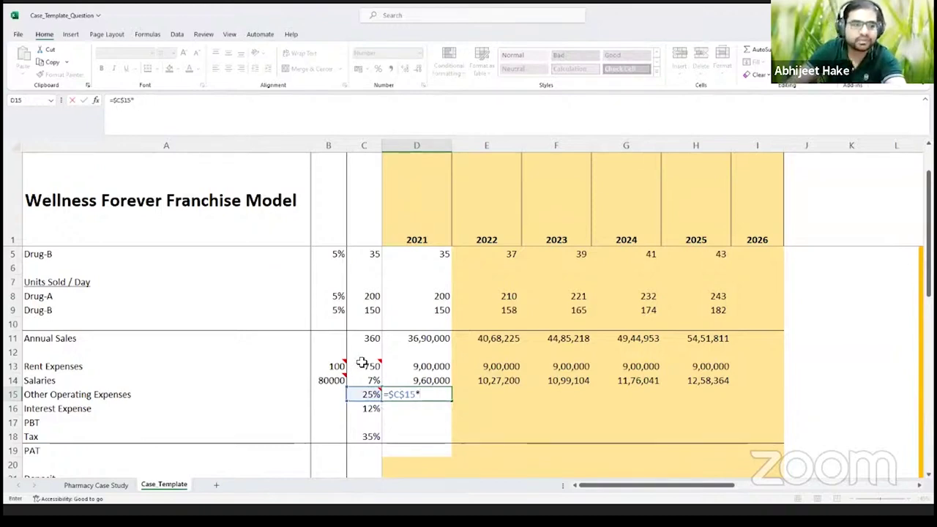
click(415, 338)
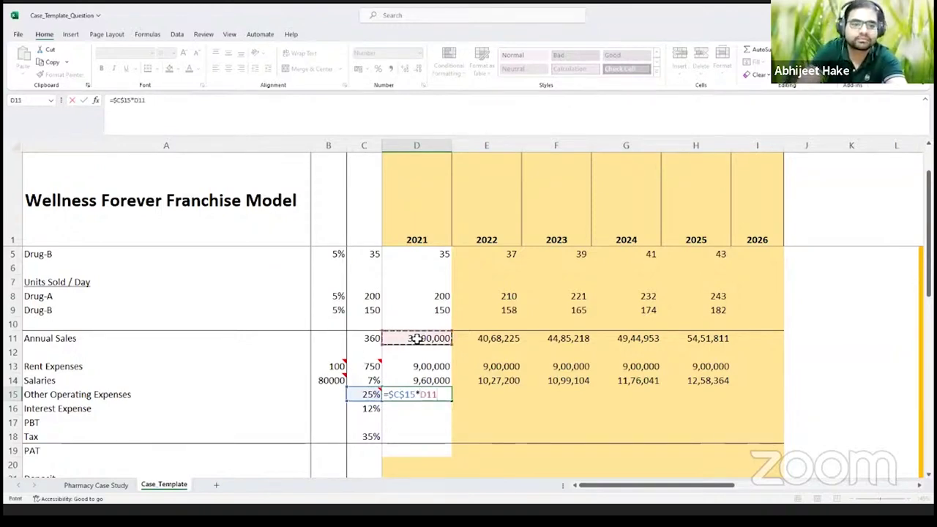
key(ctrl+Return)
key(F2)
key(Escape)
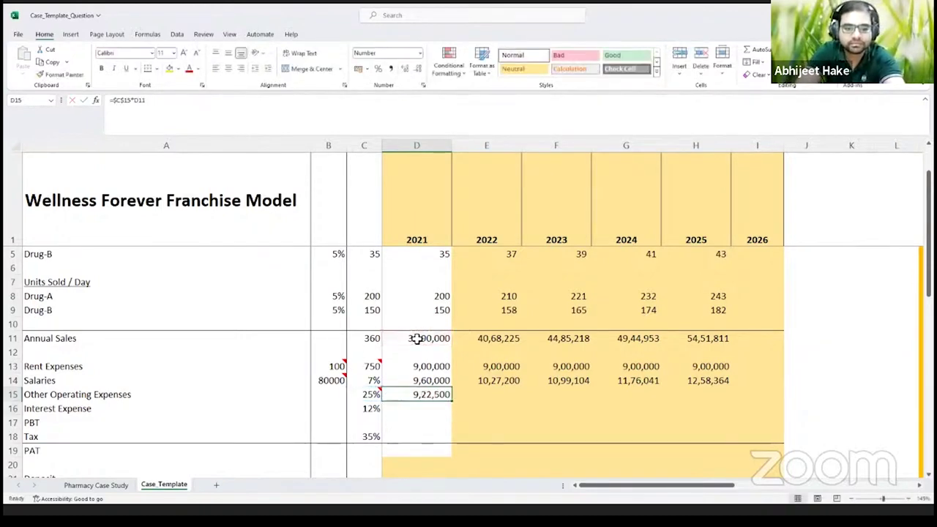
key(F2)
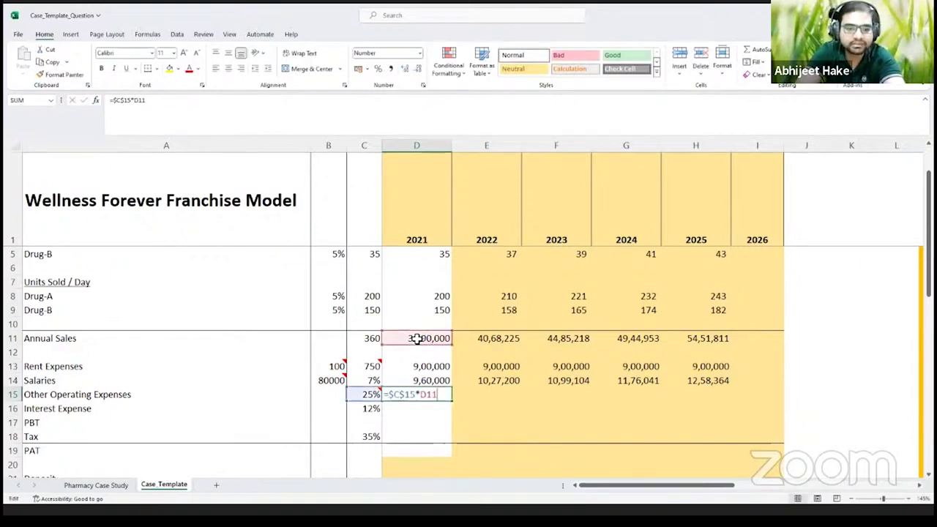
key(Escape)
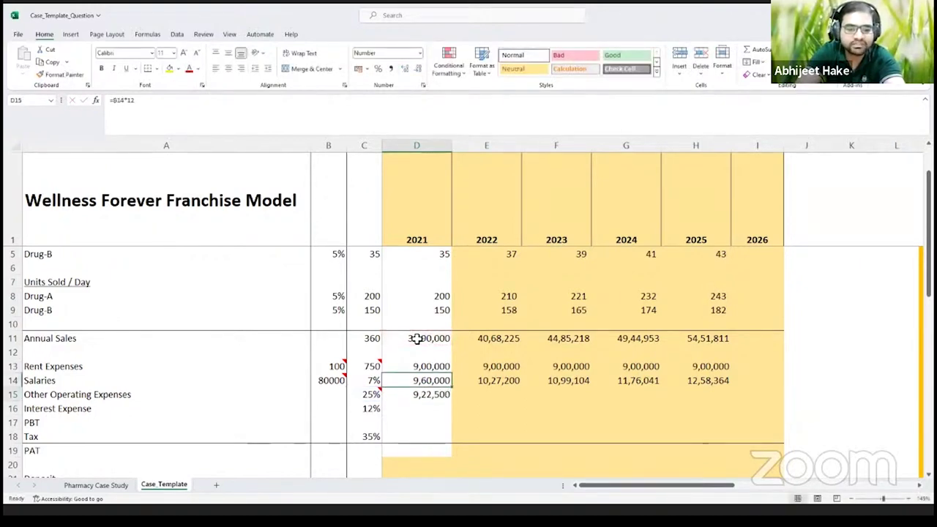
key(F2)
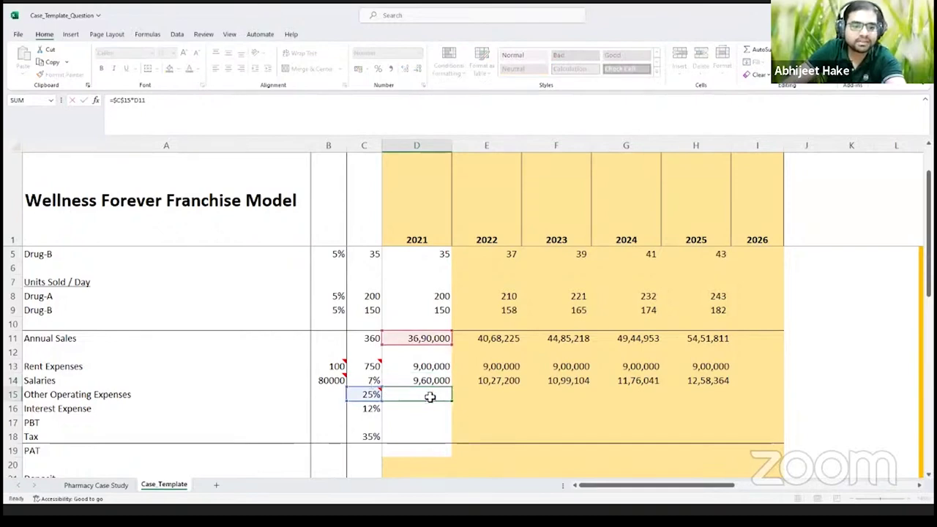
key(Escape)
click(436, 396)
double_click(469, 393)
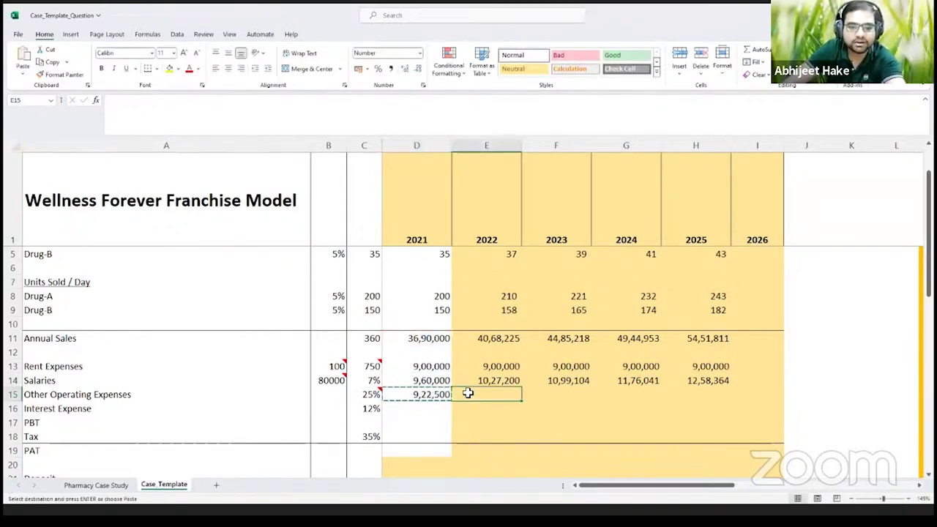
key(Escape)
drag(487, 394, 701, 394)
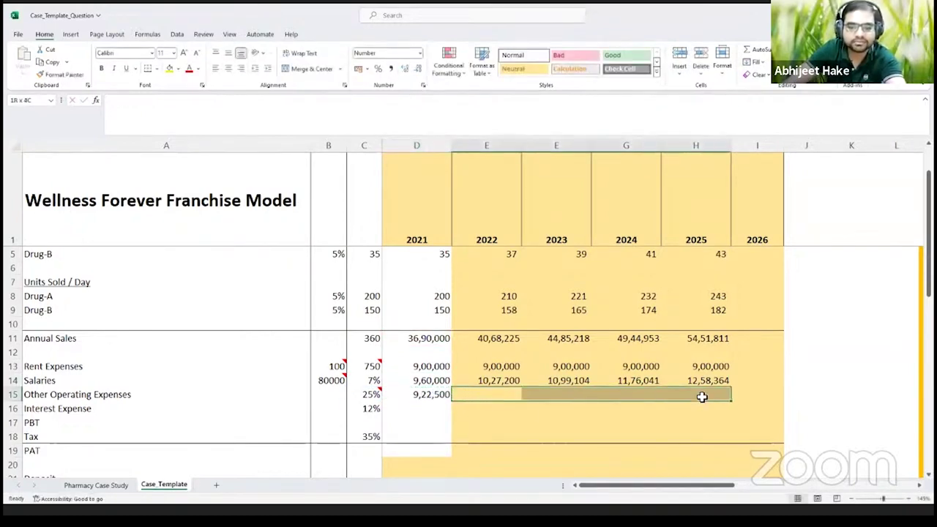
right_click(498, 395)
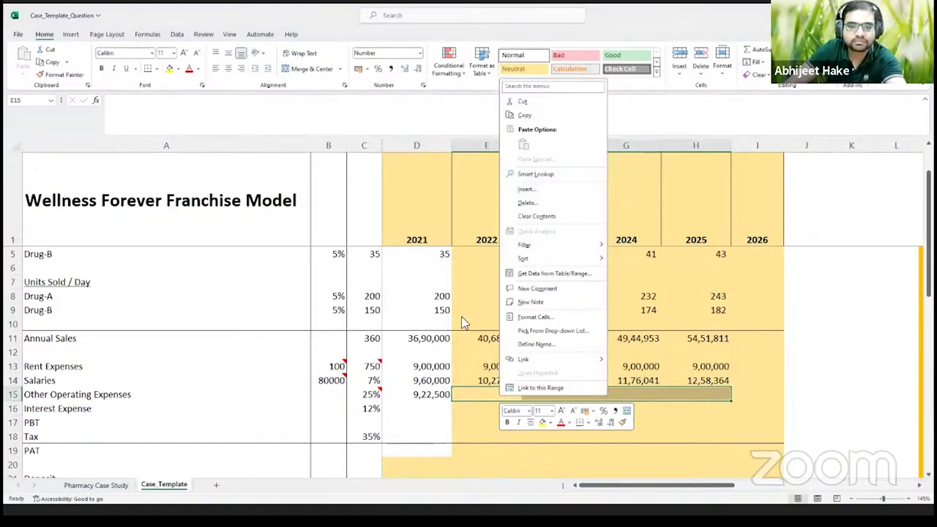
Copy the other operating expenses formula from D15 and paste only the formula into E15 to H15 for 2022 to 2025.
click(432, 395)
key(ctrl+c)
drag(490, 394, 693, 391)
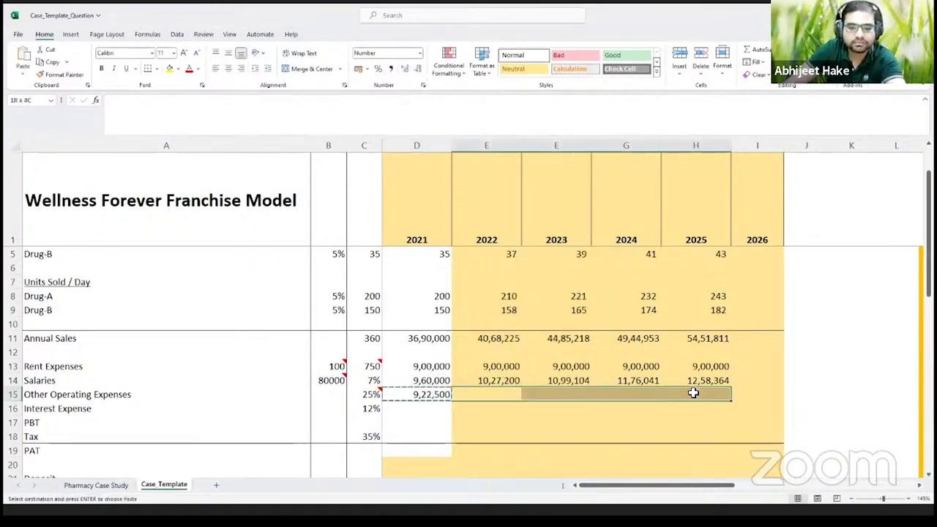
right_click(499, 396)
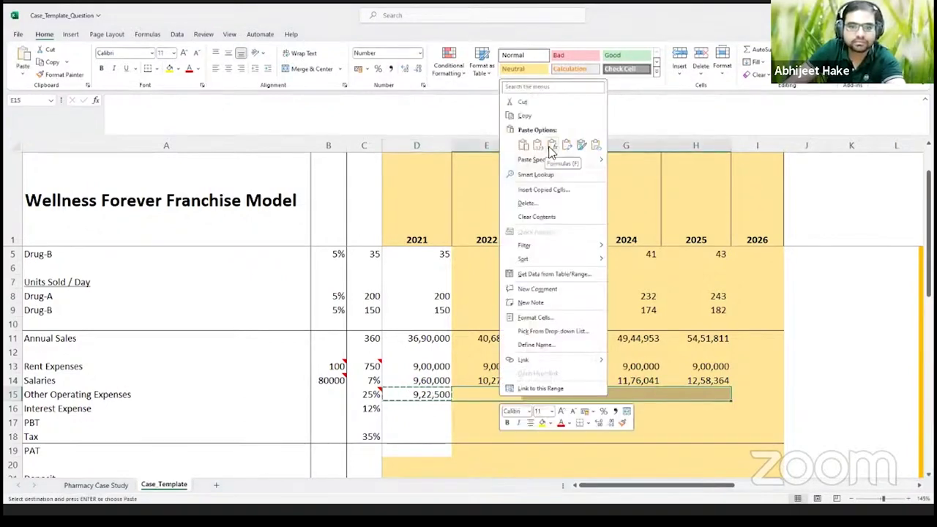
click(550, 145)
Check that each other operating expenses formula in row 15 refers to the fixed rate and its own year's annual sales.
double_click(505, 395)
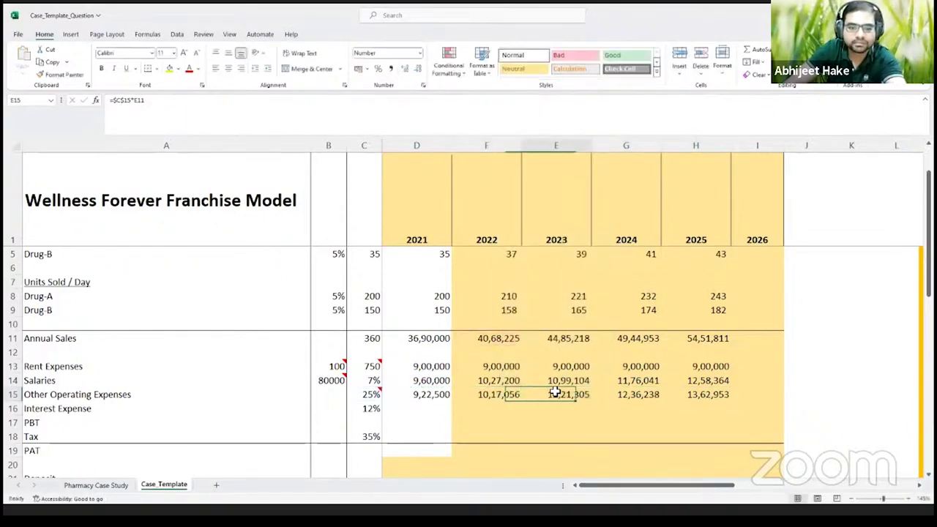
double_click(556, 395)
double_click(629, 394)
double_click(699, 394)
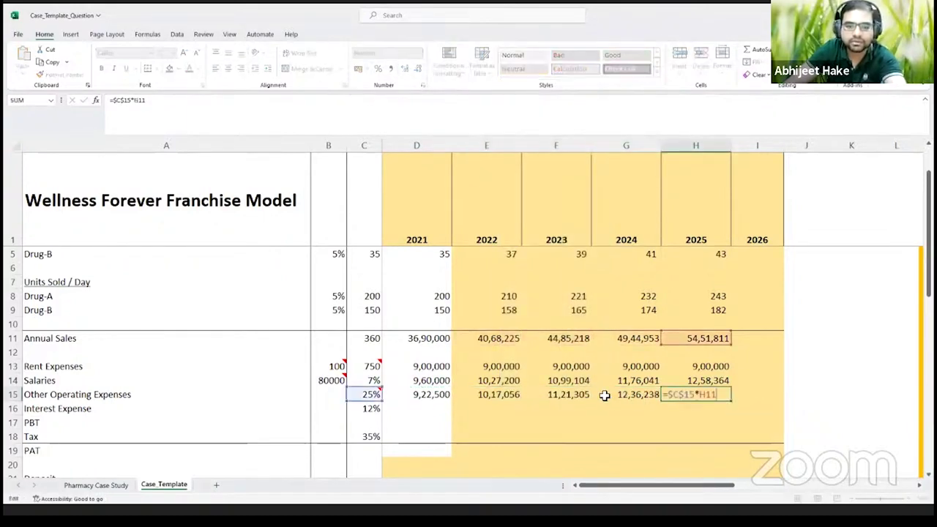
click(513, 395)
click(564, 394)
click(614, 396)
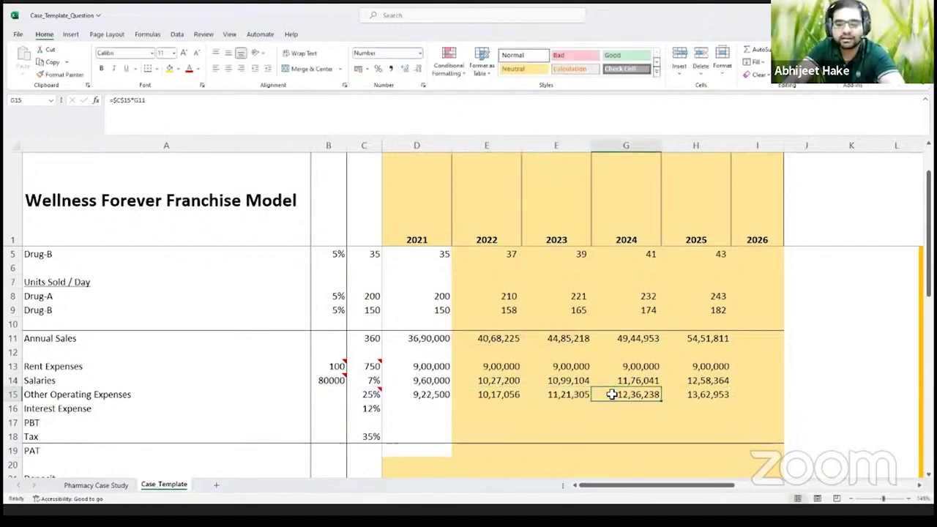
double_click(611, 395)
click(696, 395)
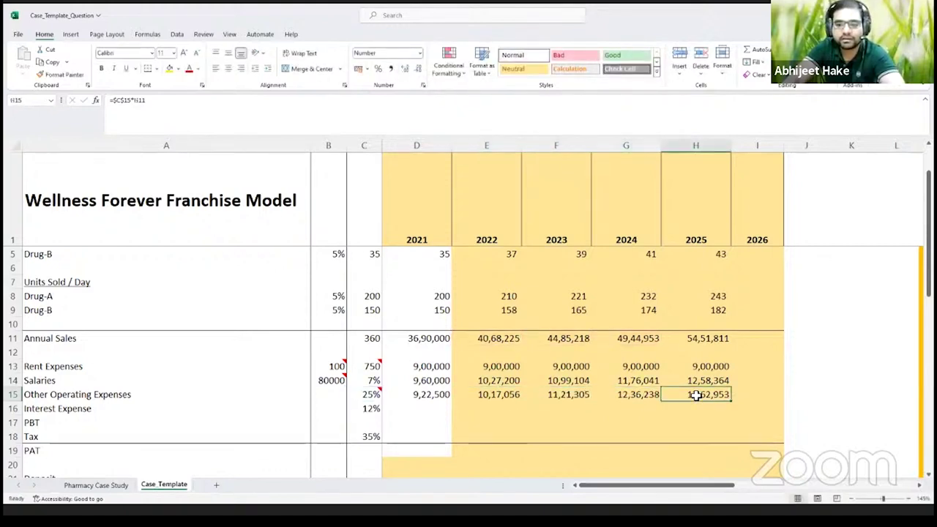
double_click(696, 395)
key(Escape)
double_click(699, 397)
key(Escape)
double_click(487, 395)
key(Escape)
double_click(548, 393)
key(Escape)
click(621, 393)
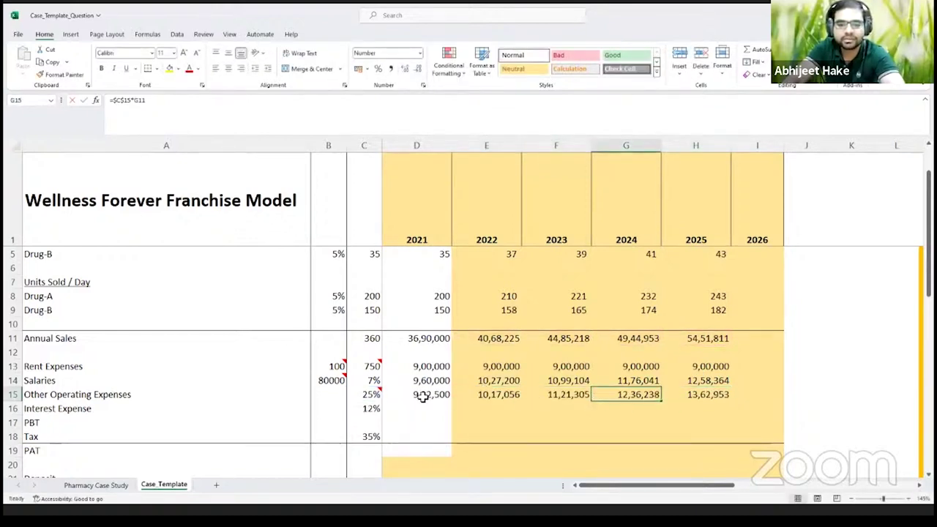
click(423, 396)
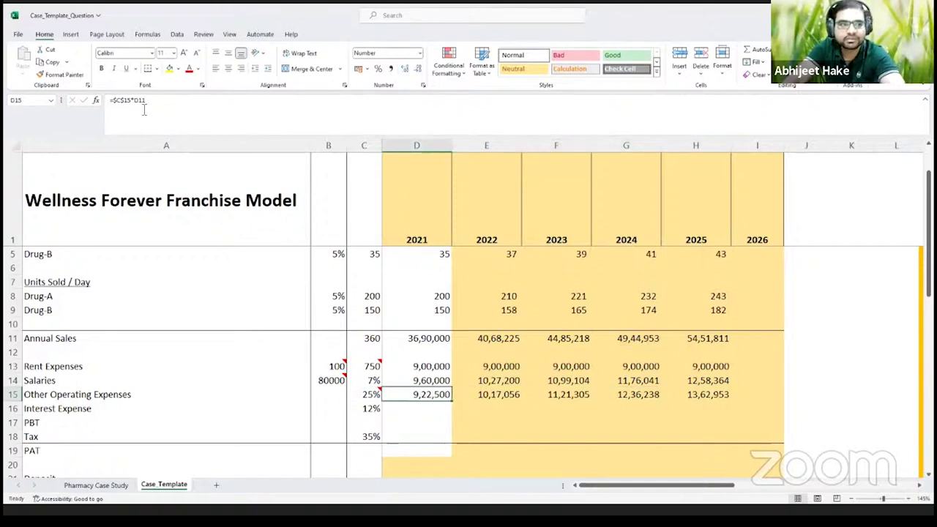
Examine the empty Interest Expense row together with the investment, Debt and Equity rows further down the case template.
click(406, 404)
scroll(435, 404, down, 2)
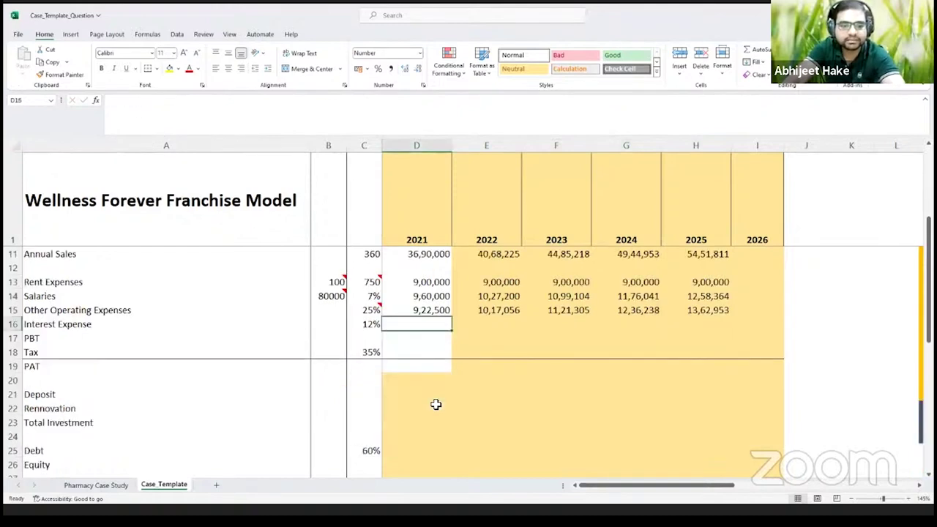
scroll(434, 400, down, 1)
scroll(432, 398, up, 2)
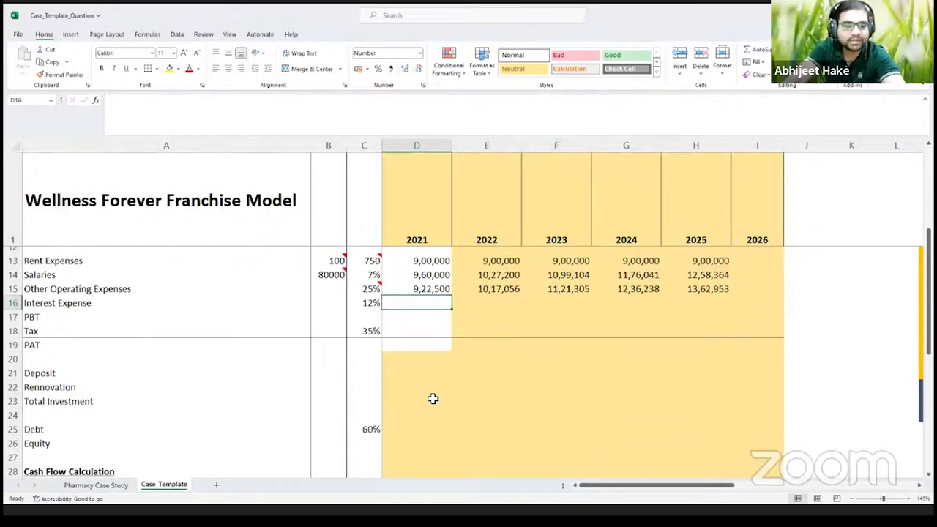
scroll(420, 410, down, 3)
drag(407, 364, 703, 380)
scroll(511, 357, down, 1)
scroll(511, 357, up, 3)
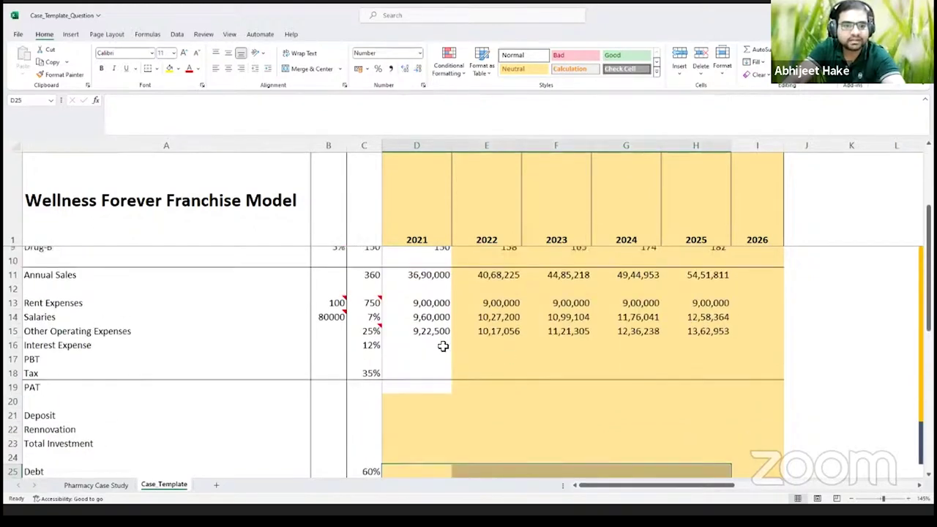
Calculate the 2021 PBT in D17 with the formula =D11-D13-D14-D15-D16, deducting all expense rows from annual sales.
click(414, 369)
click(411, 378)
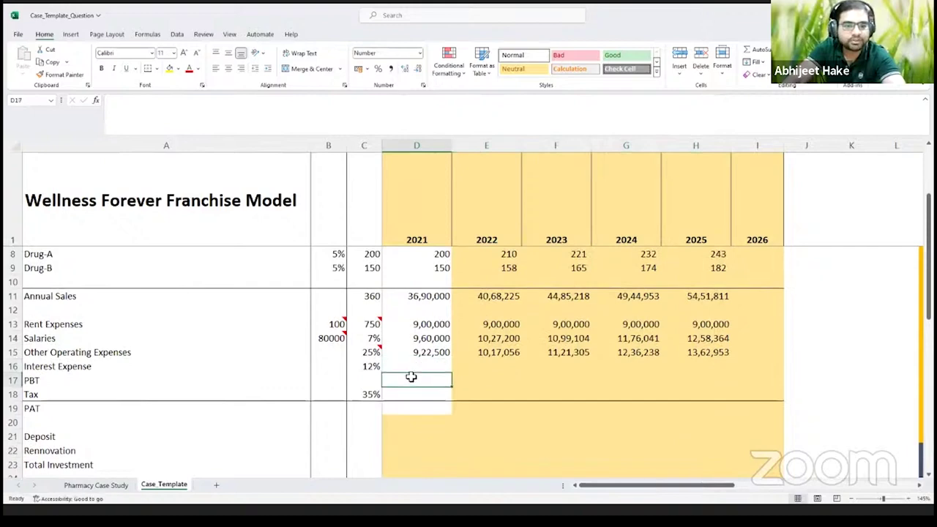
text(=)
key(Up)
key(Up)
key(Up)
key(Up)
key(Up)
key(Up)
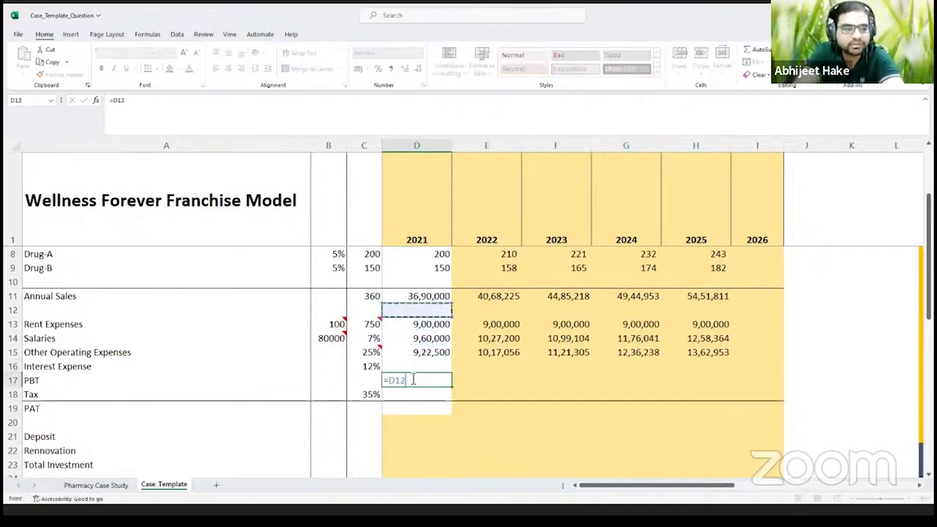
text(-)
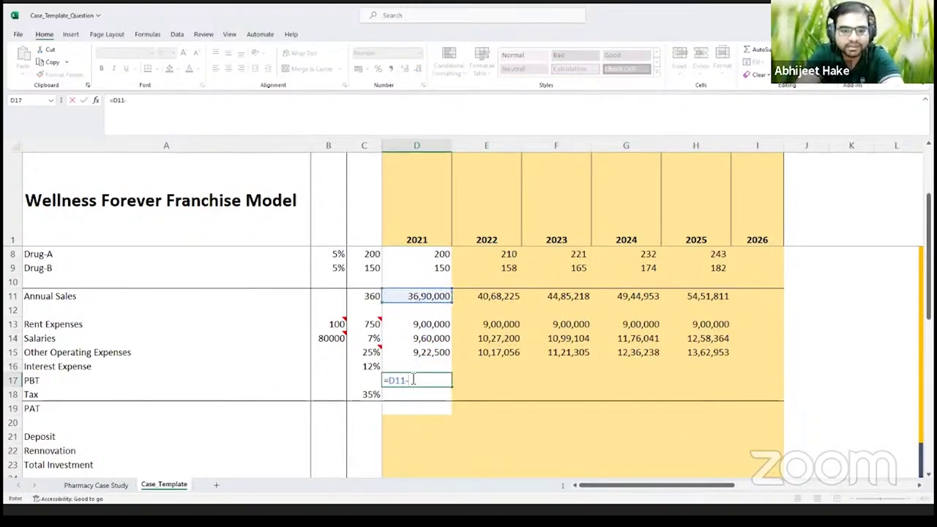
key(Up)
key(Up)
key(Up)
key(Up)
text(-)
key(Up)
key(Up)
key(Up)
text(-)
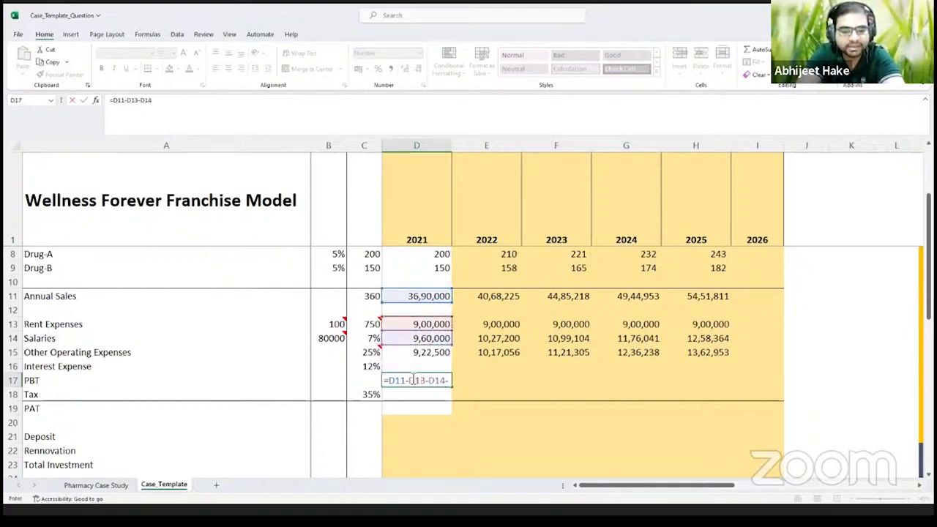
key(Up)
key(Up)
text(-)
key(Up)
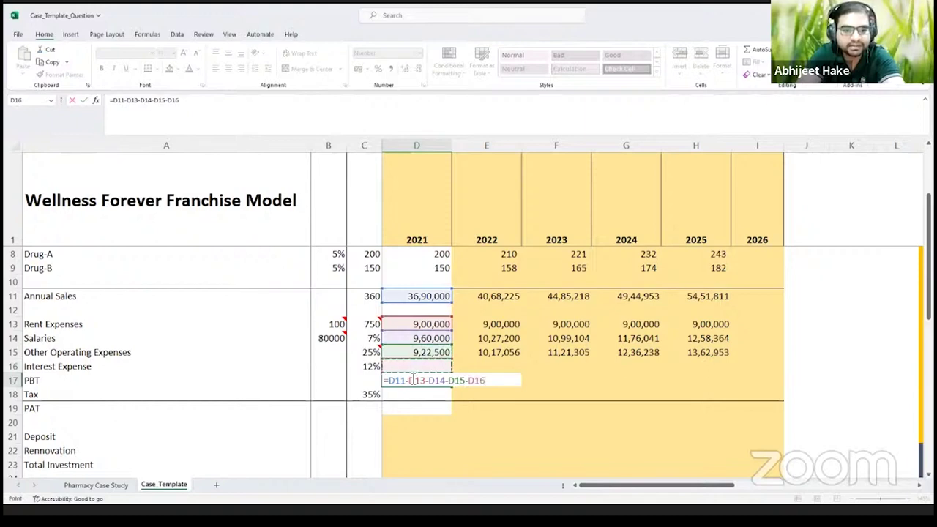
key(ctrl+Return)
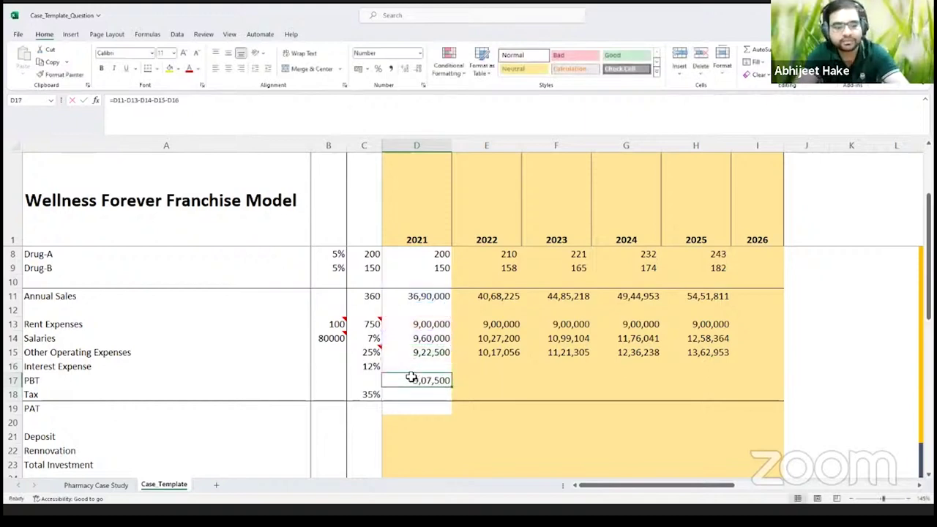
Copy the PBT formula from D17 and paste only the formula into E17 to H17 for 2022 to 2025.
key(ctrl+c)
key(Right)
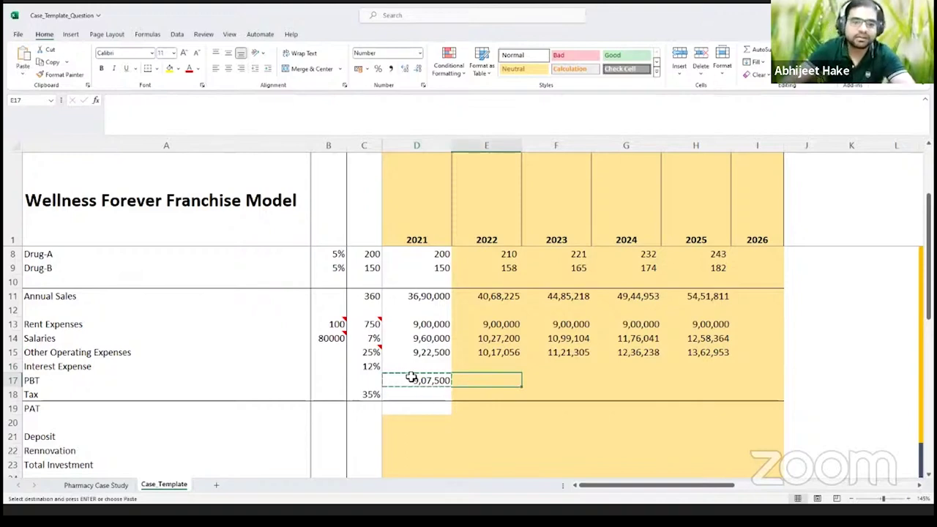
drag(481, 382, 690, 382)
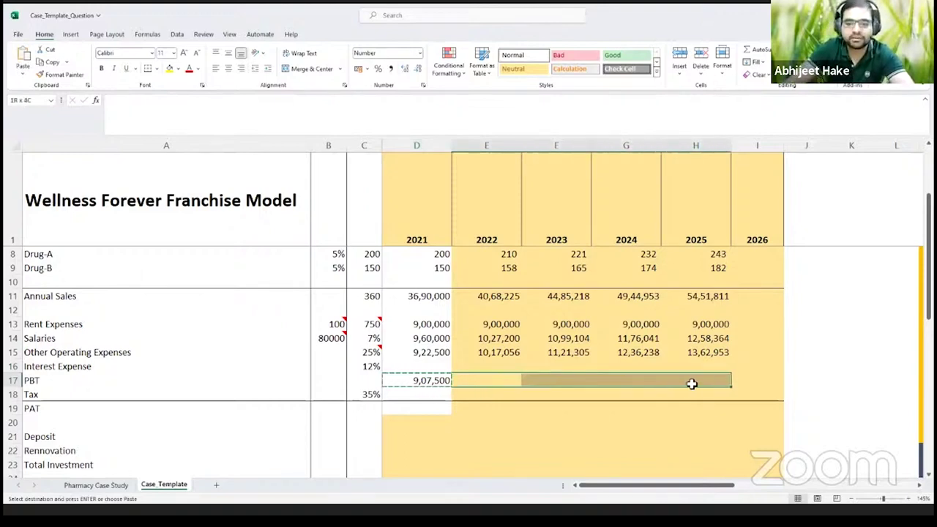
right_click(487, 384)
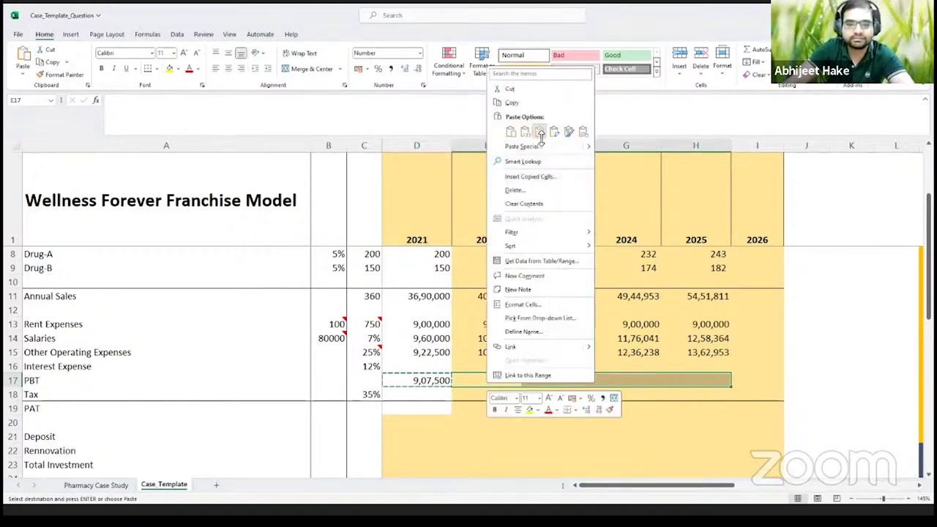
click(540, 137)
Calculate the 2021 tax in D18 with the formula =$C$18*D17 and check its references.
click(415, 398)
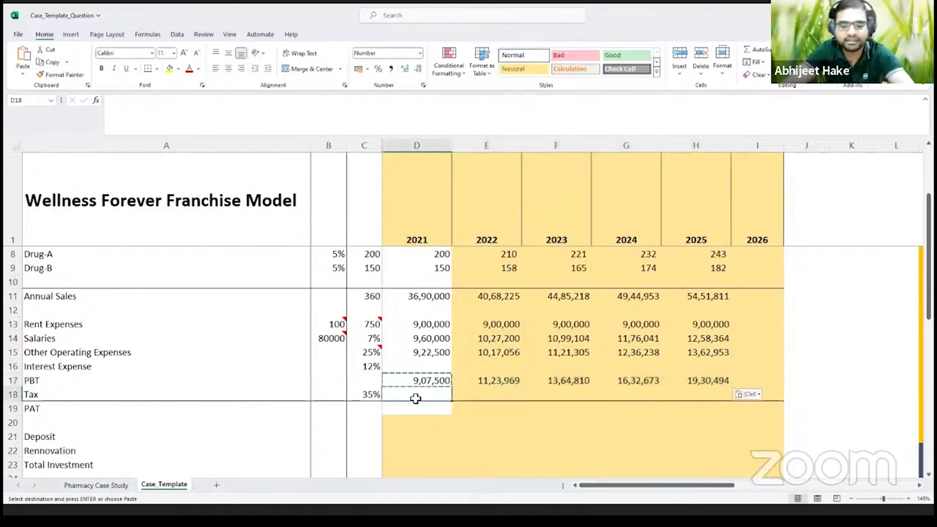
text(=)
key(Left)
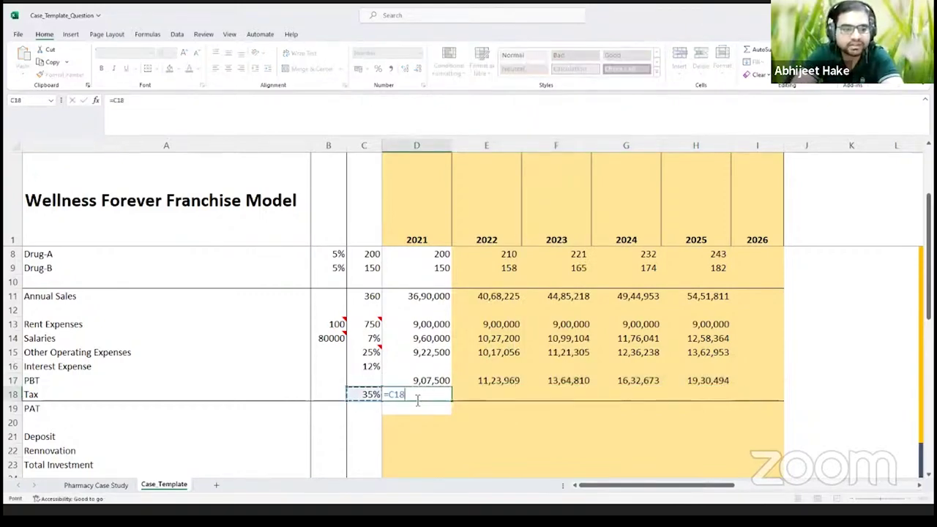
key(Escape)
text(=)
key(Left)
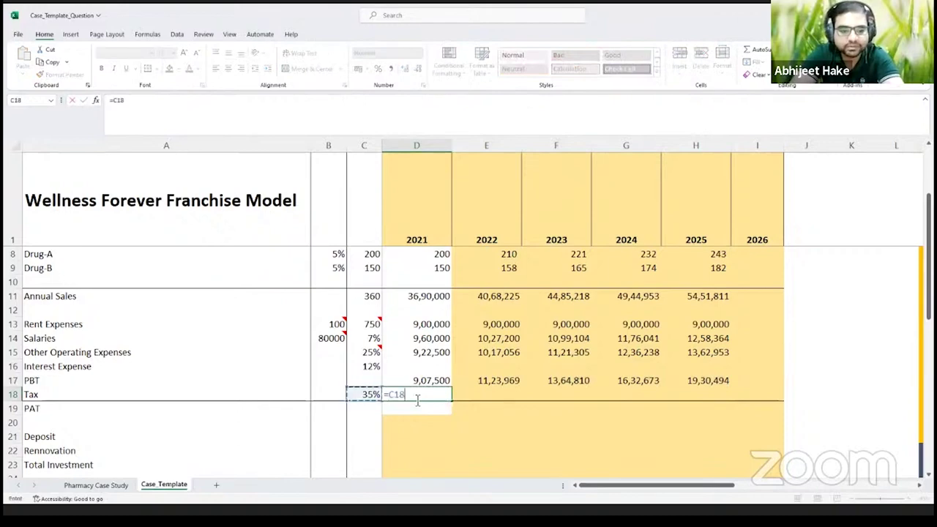
key(Up)
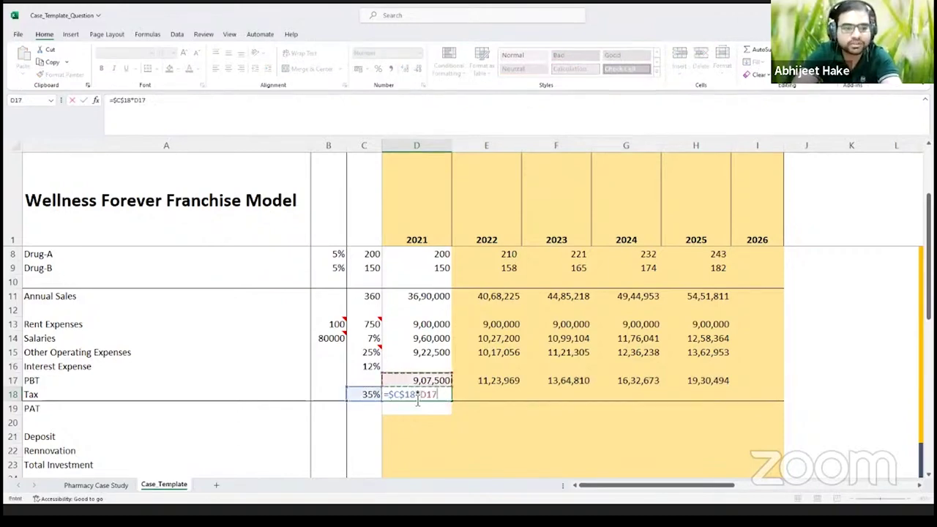
key(Return)
click(416, 396)
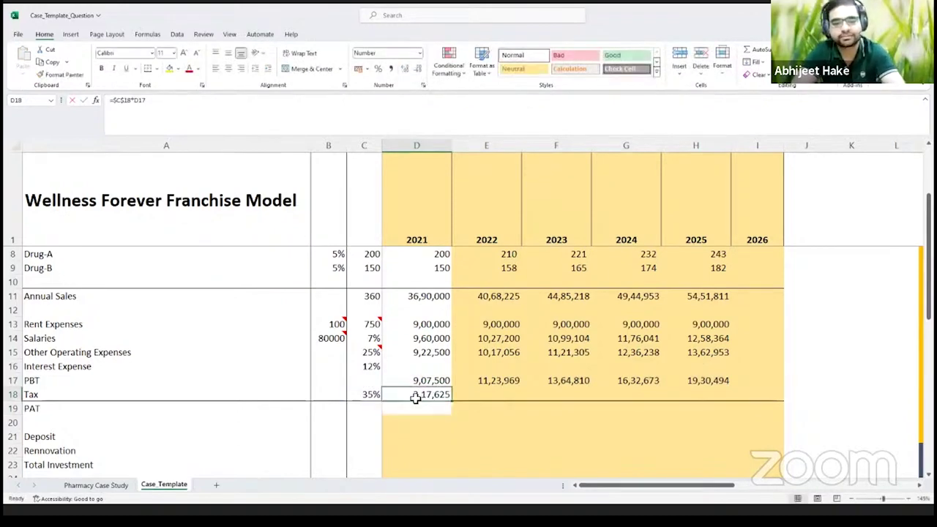
double_click(417, 396)
key(Escape)
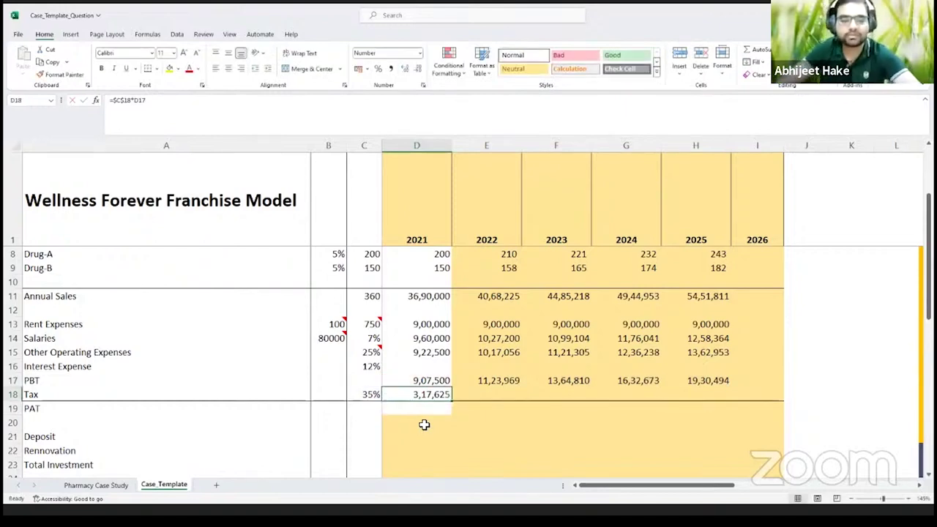
Copy the tax formula from D18 and paste only the formula into E18 to H18 for 2022 to 2025.
key(ctrl+c)
drag(473, 393, 682, 399)
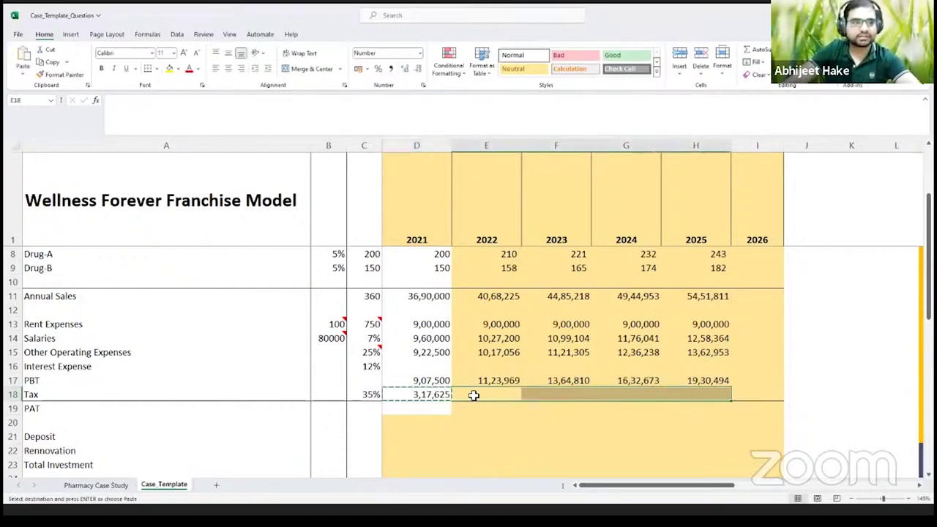
click(443, 396)
drag(476, 395, 691, 395)
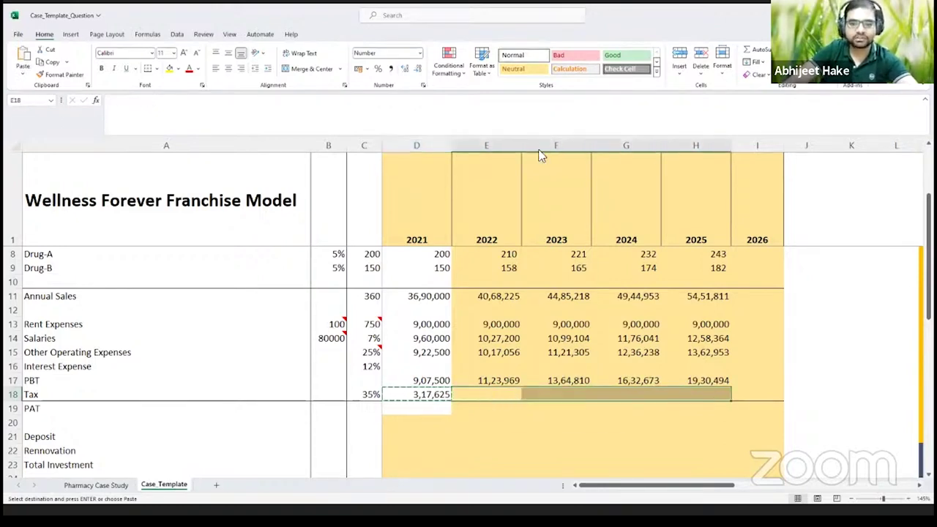
right_click(489, 395)
key(ctrl+v)
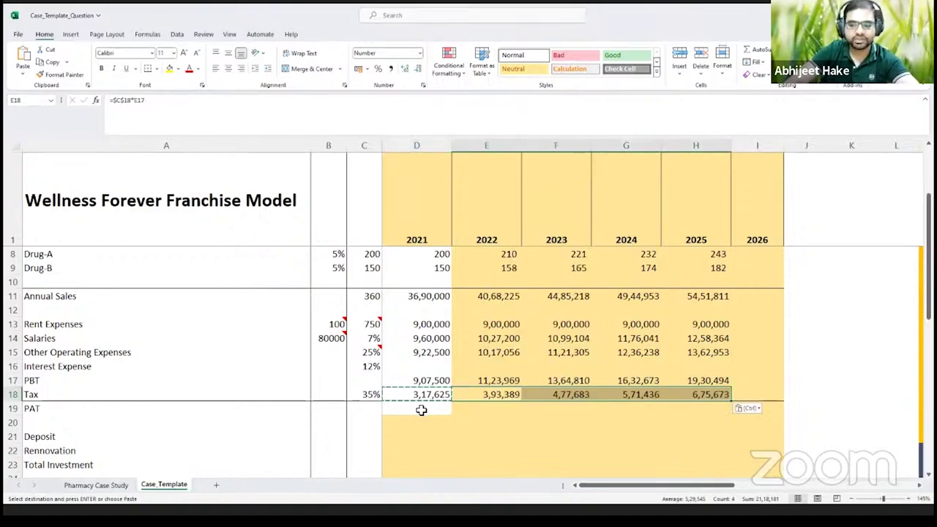
Check that each tax formula in row 18 refers to the fixed tax rate and its own year's PBT.
click(484, 394)
click(556, 394)
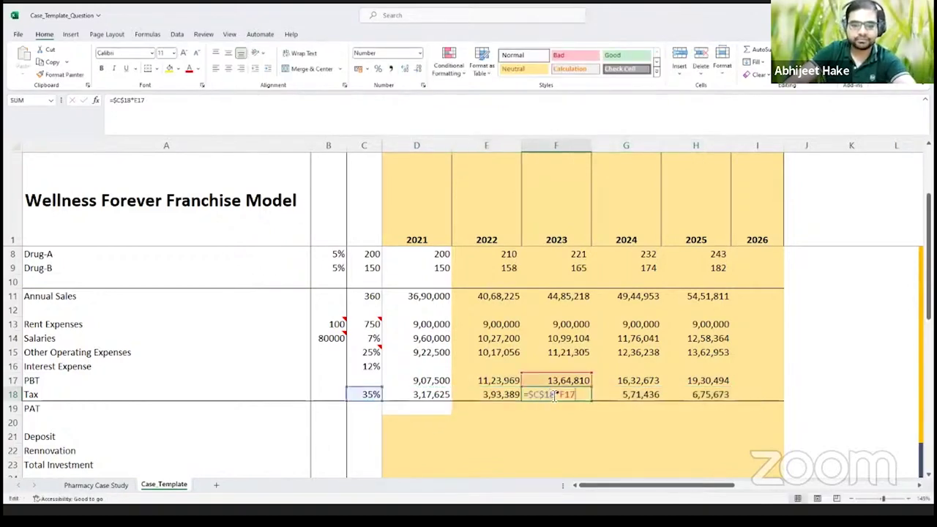
click(628, 397)
double_click(688, 395)
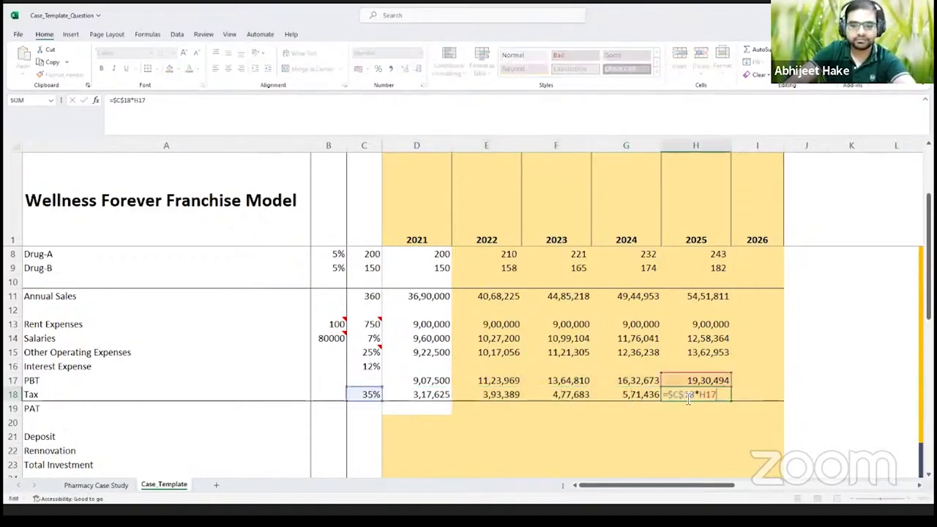
key(Return)
Calculate the 2021 PAT in D19 by subtracting tax from PBT with the formula =D17-D18.
click(429, 408)
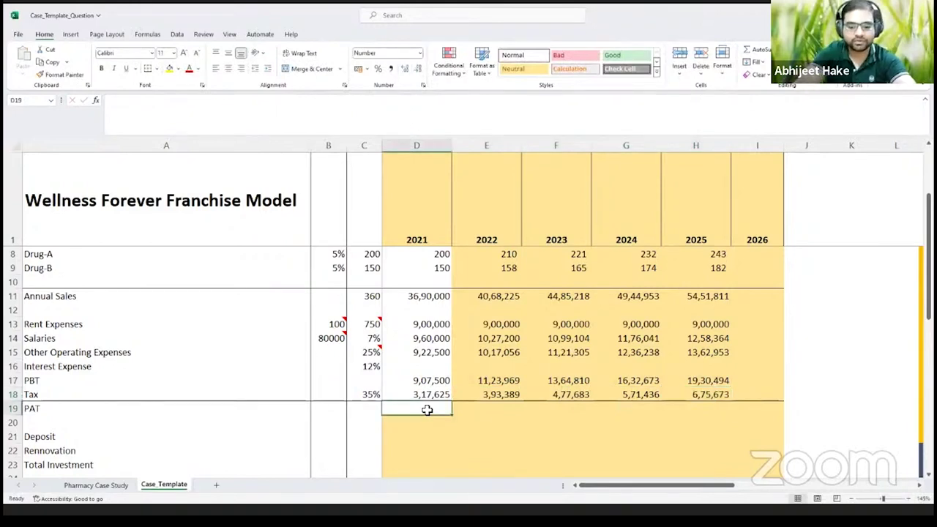
text(=)
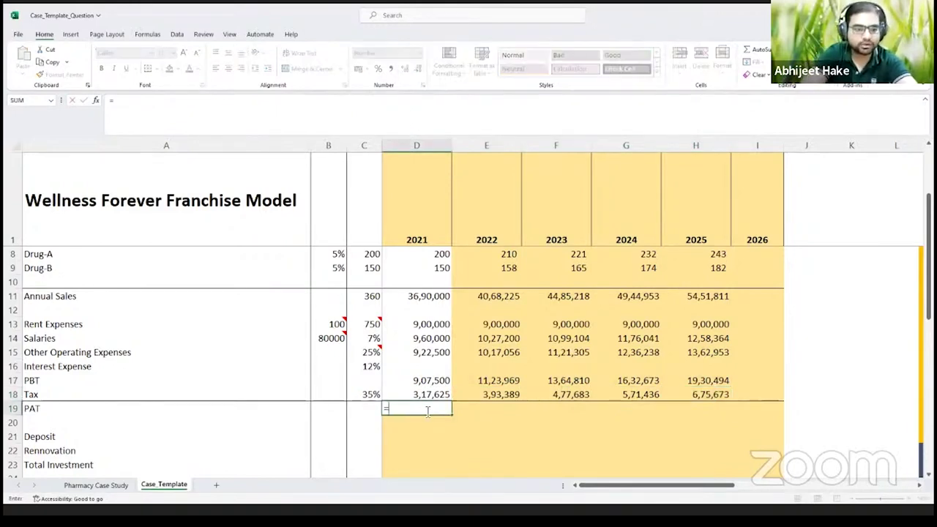
key(Up)
key(Up)
key(Up)
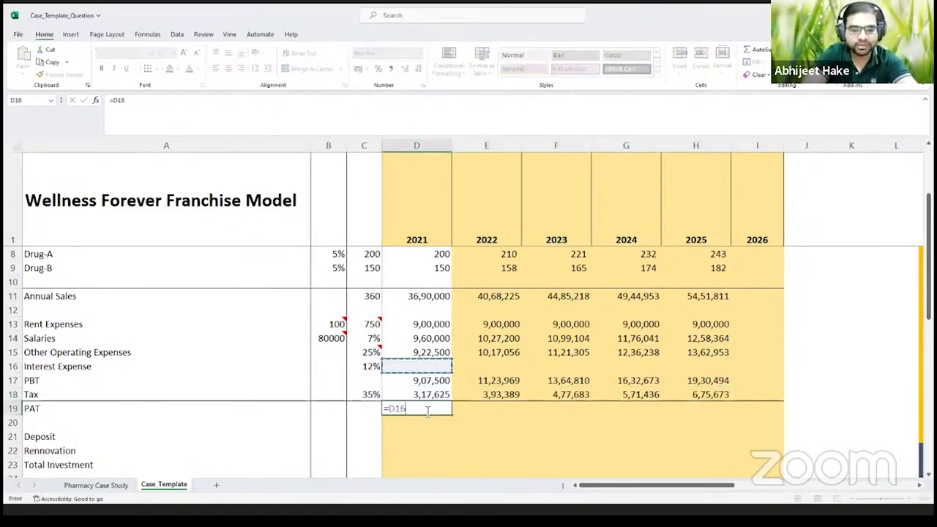
key(Down)
text(-)
key(Up)
key(ctrl+Return)
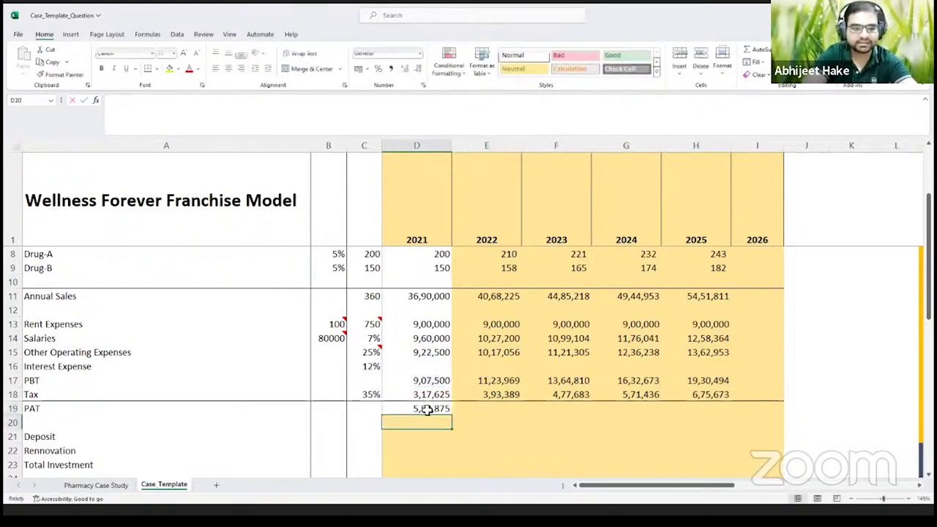
Copy the PAT formula from D19 and paste only the formula into E19 to H19 for 2022 to 2025.
key(ctrl+c)
drag(477, 411, 695, 412)
right_click(488, 410)
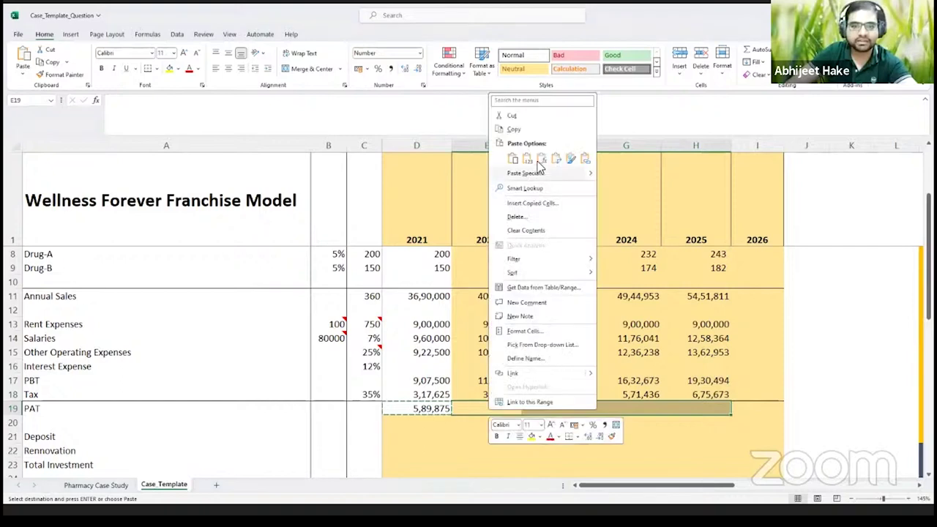
click(540, 161)
Check that each PAT formula in row 19 subtracts its own year's tax from its own year's PBT.
double_click(513, 409)
double_click(553, 410)
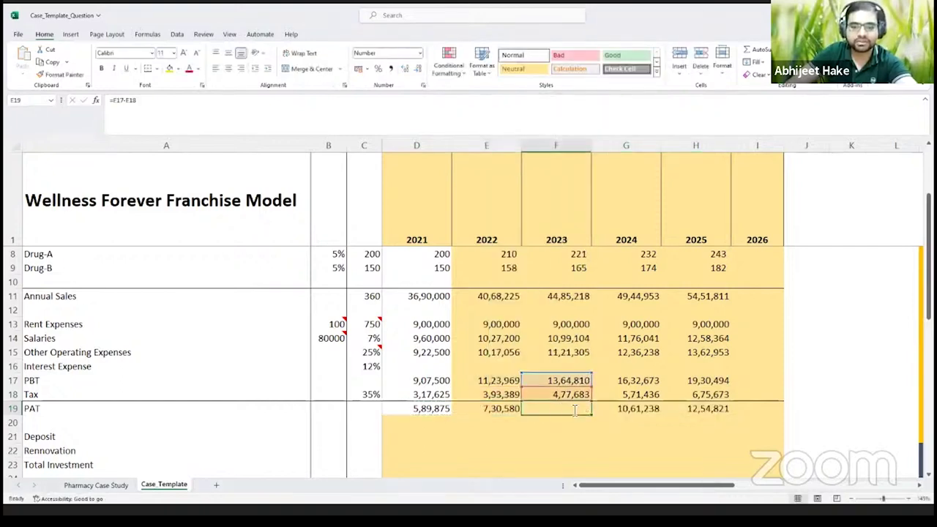
double_click(621, 410)
click(697, 409)
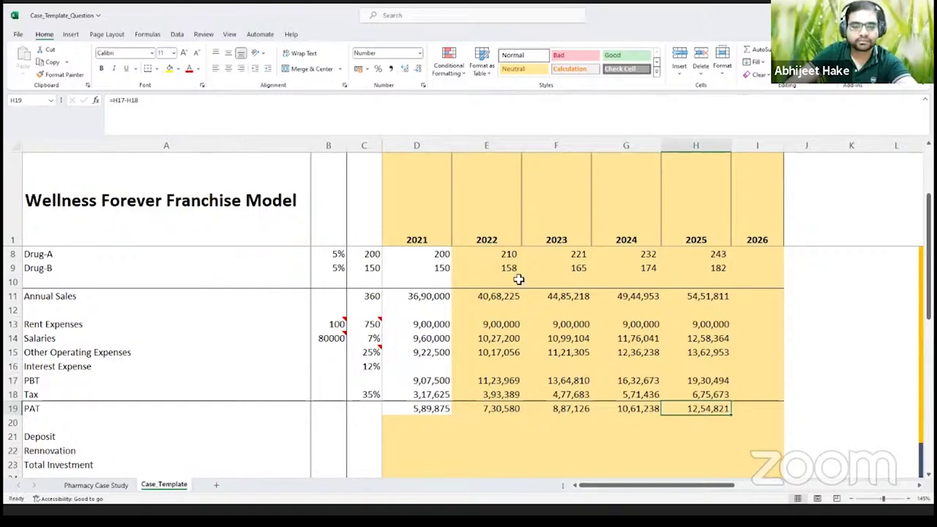
Review the projections from the commission rows down to PAT, including the still empty Interest Expense row.
scroll(493, 341, down, 2)
click(435, 340)
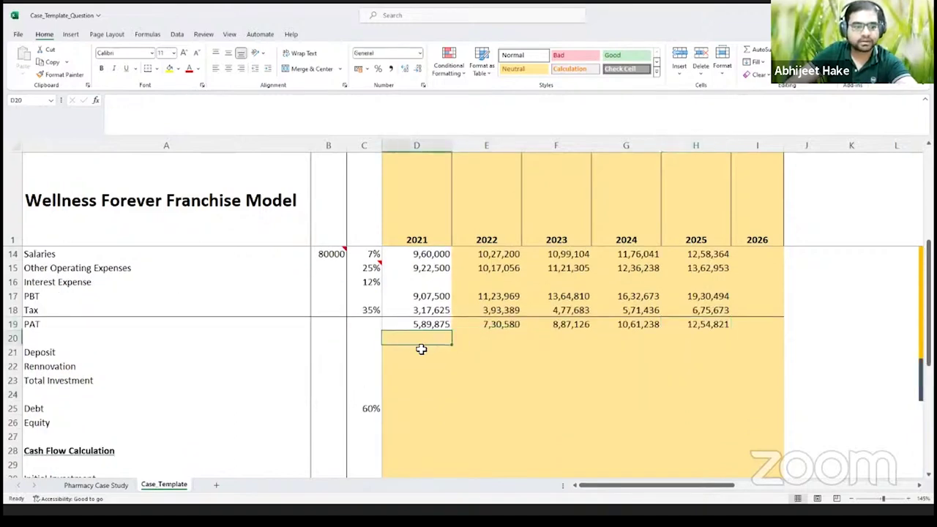
scroll(447, 350, up, 4)
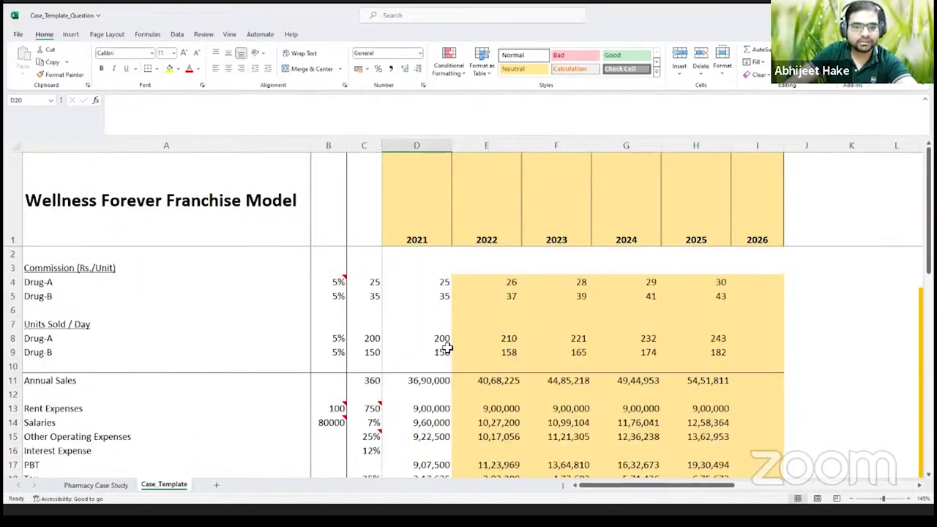
scroll(447, 349, down, 2)
drag(422, 365, 677, 363)
scroll(432, 357, up, 1)
scroll(428, 355, down, 3)
Enter a deposit of 10,00,000 for 2021 in D21.
click(413, 352)
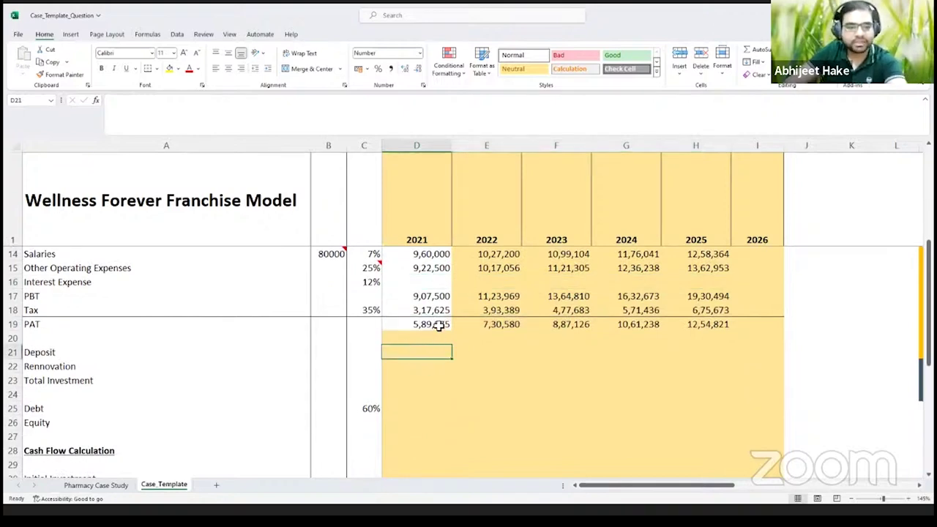
scroll(410, 344, up, 1)
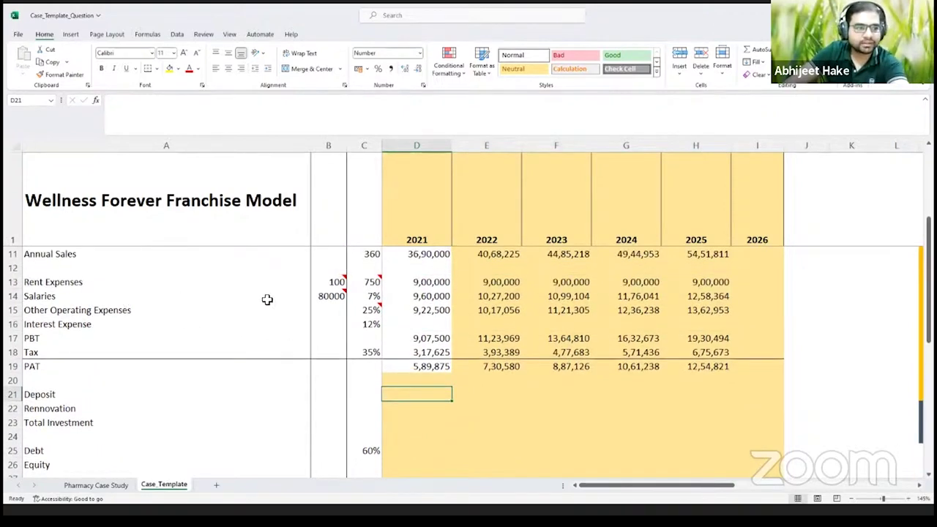
scroll(420, 367, down, 1)
scroll(418, 362, up, 1)
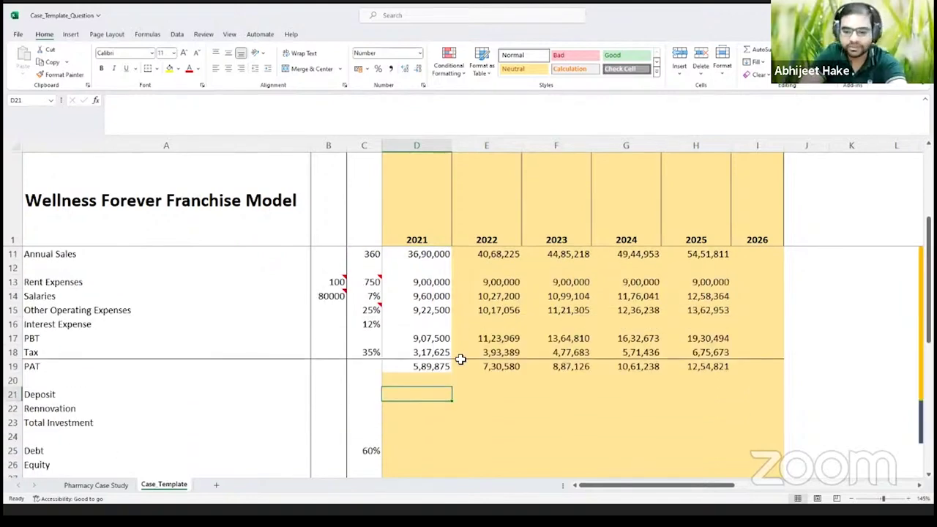
text(+10000)
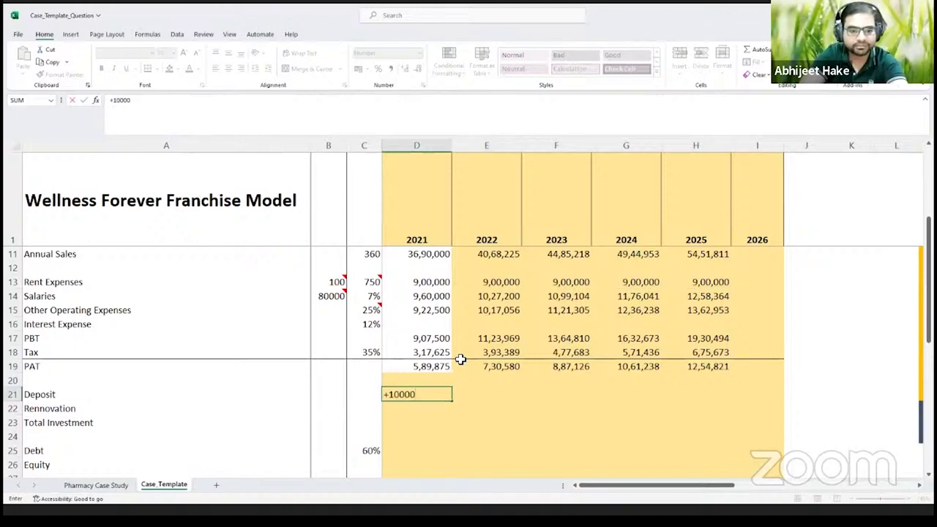
text(00)
key(Return)
key(Up)
key(Down)
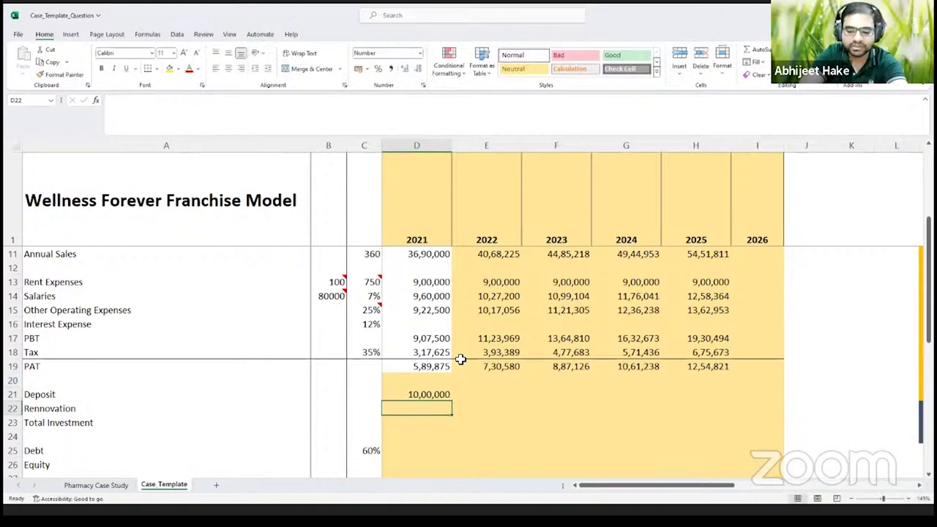
Enter a renovation cost of 20,00,000 for 2021 in D22 and total the investment in D23 with =D21+D22.
text(2)
text(0,00,000)
key(Return)
text(=D21+D22)
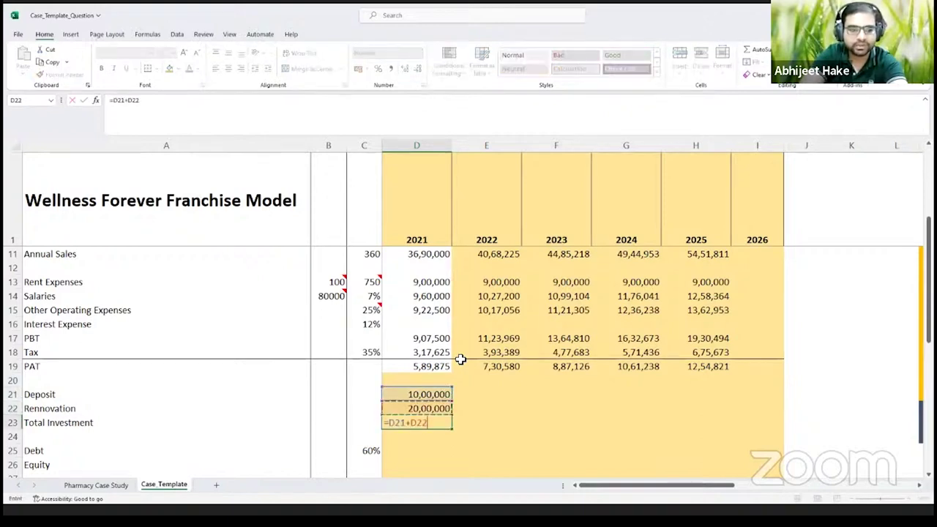
key(Return)
key(Up)
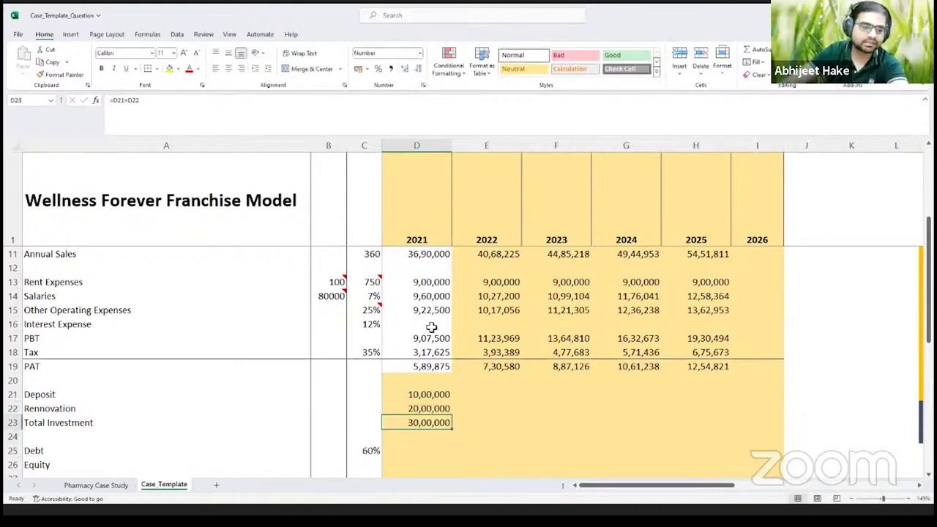
Reread the deposit, renovation and funding terms in the Pharmacy Case Study sheet and compare them with the 2021 investment figures.
click(117, 486)
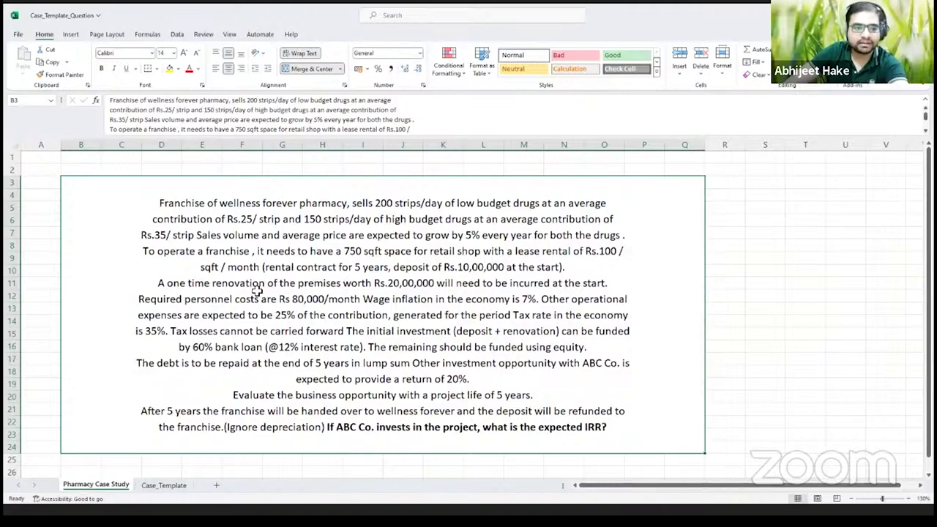
click(166, 485)
click(428, 422)
drag(426, 395, 417, 423)
click(417, 422)
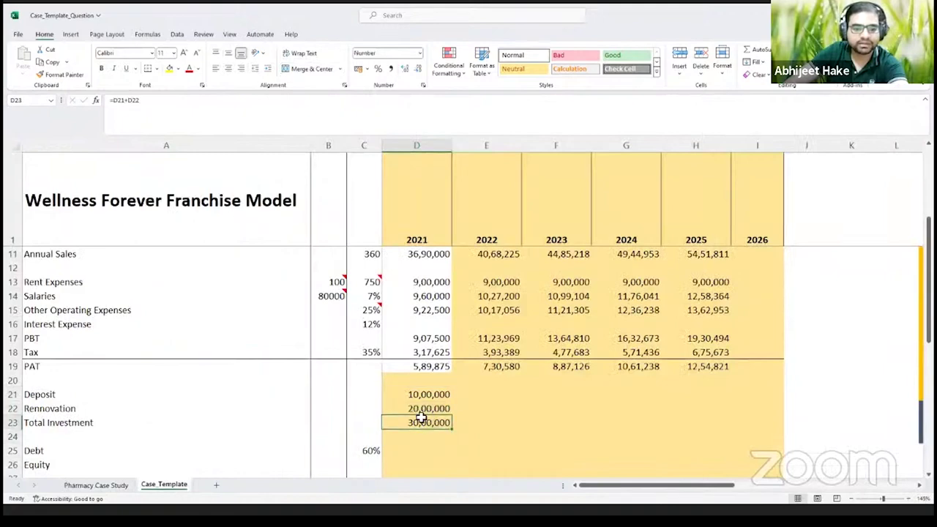
click(433, 396)
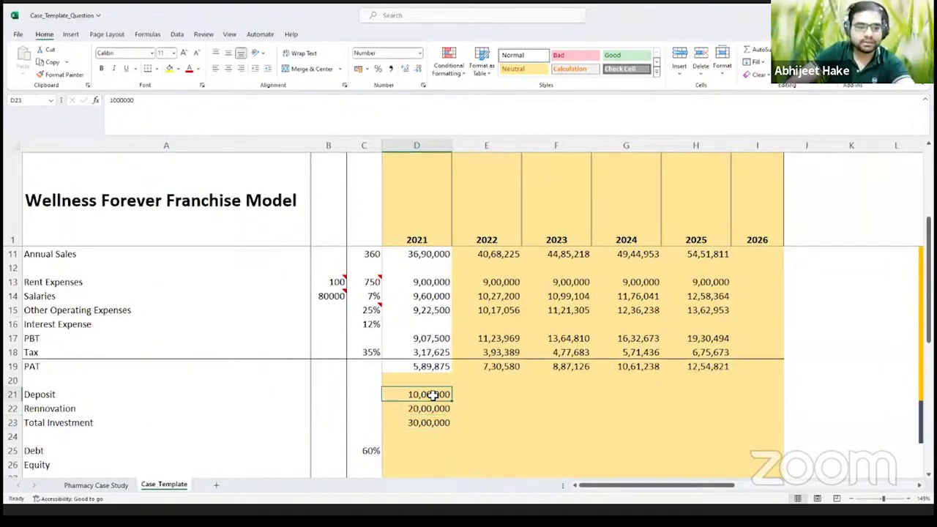
click(477, 394)
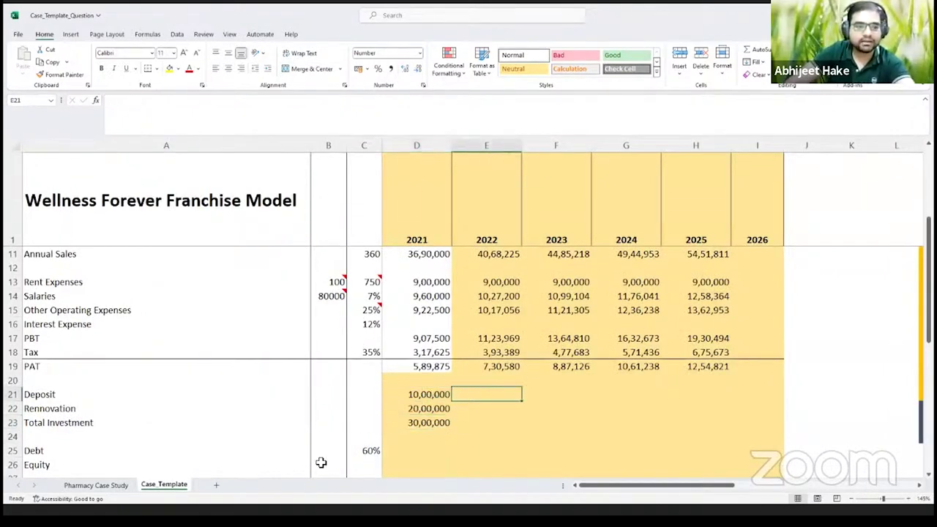
click(117, 486)
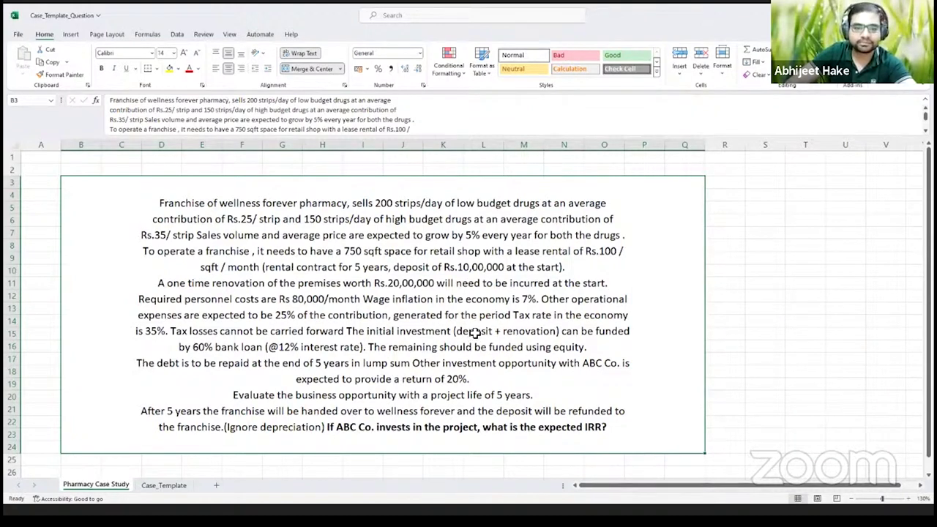
click(164, 485)
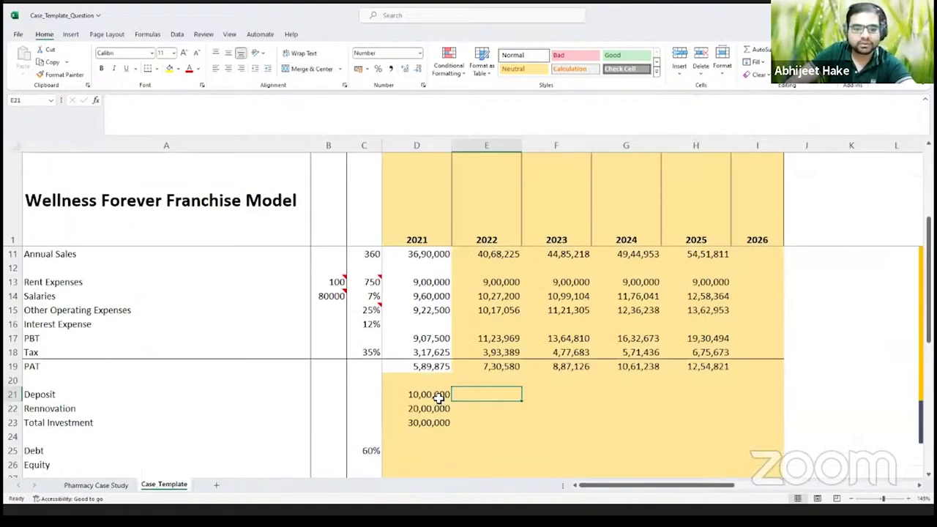
Carry the deposit forward by linking E21 to D21 and copying that formula to F21 and G21.
text(=)
key(Left)
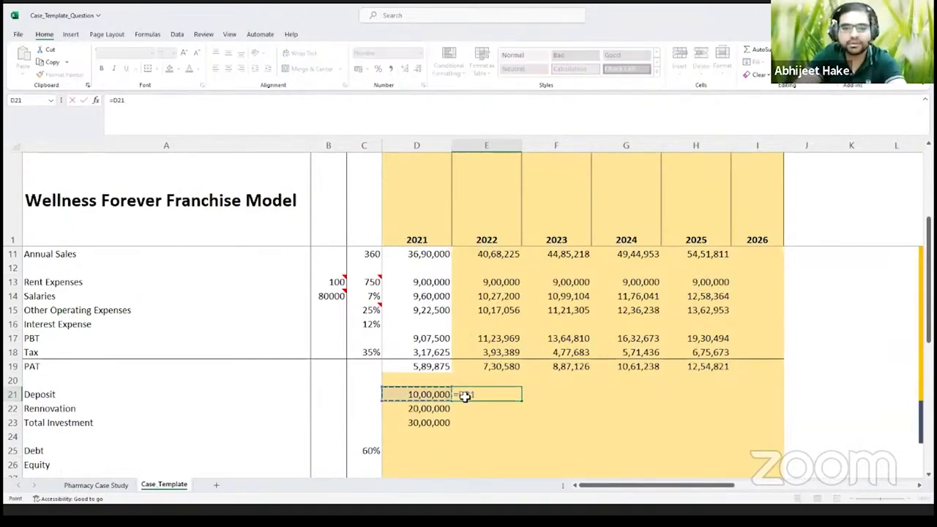
key(ctrl+Return)
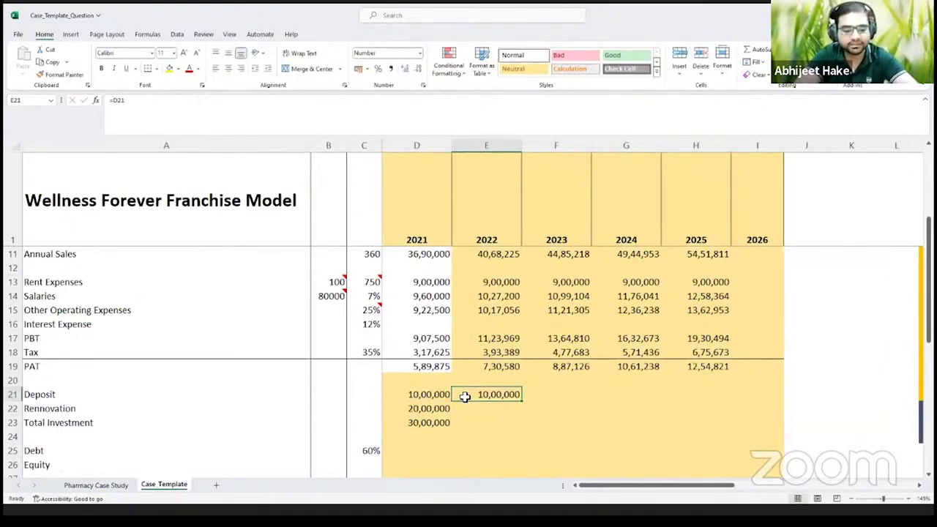
key(ctrl+c)
key(Right)
click(464, 397)
key(ctrl+c)
key(Right)
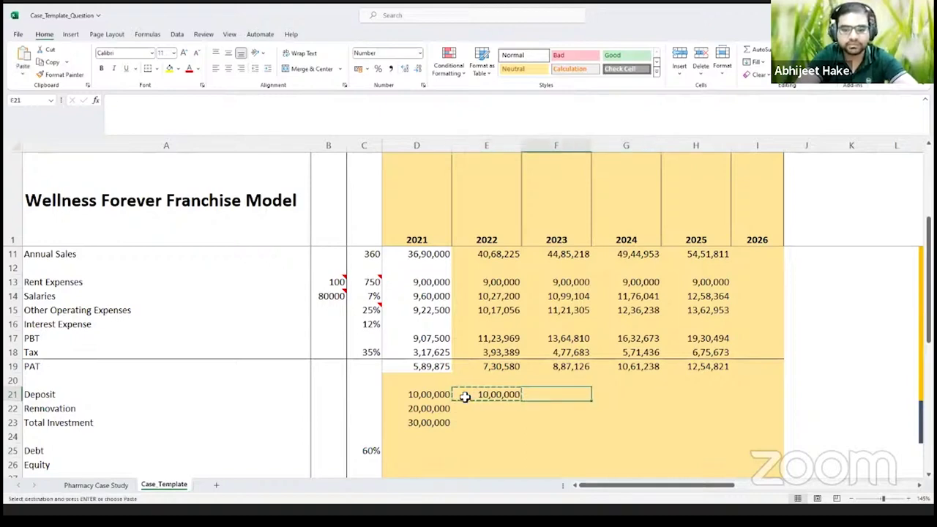
key(ctrl+v)
key(Right)
key(ctrl+v)
key(Right)
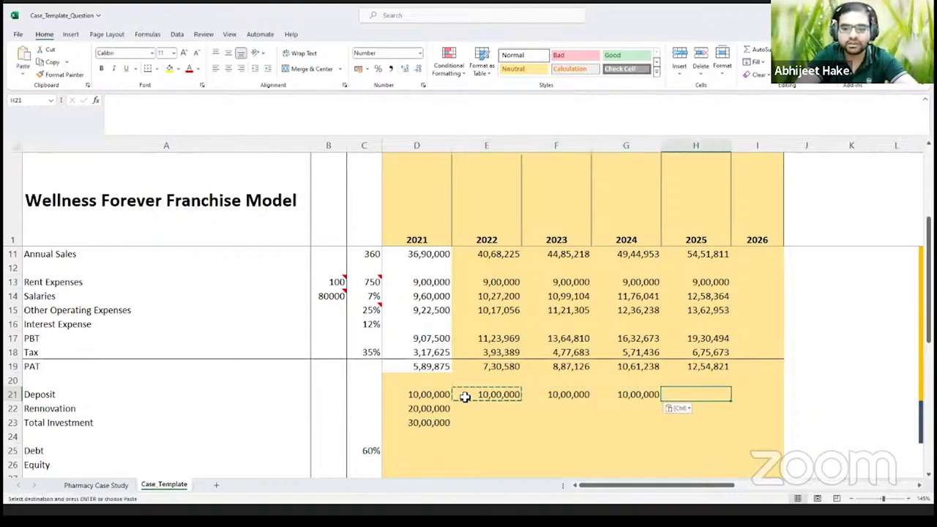
Enter 0 as the 2025 deposit in H21.
text(0)
key(Return)
key(Up)
key(Left)
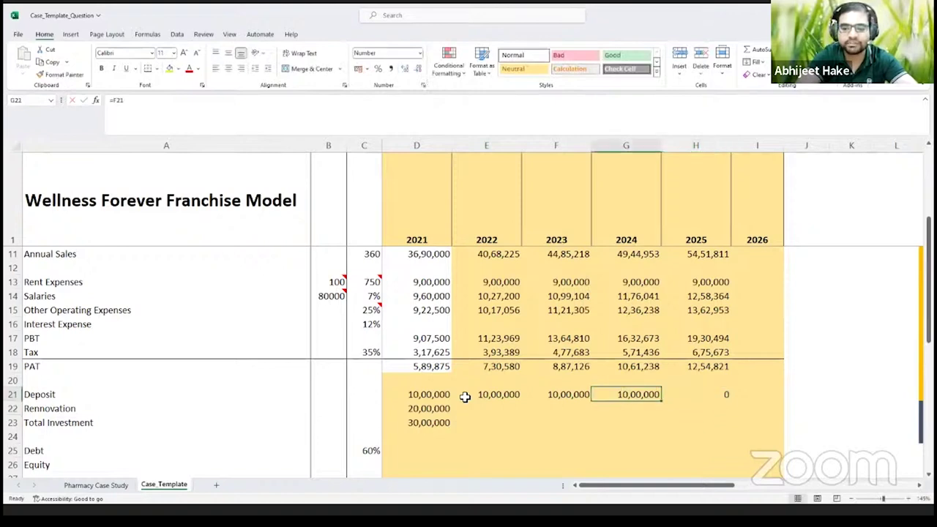
Review the Rennovation, Total Investment, Debt and Equity rows to see which entries still need filling.
key(Right)
key(Down)
key(Left)
key(Left)
key(Left)
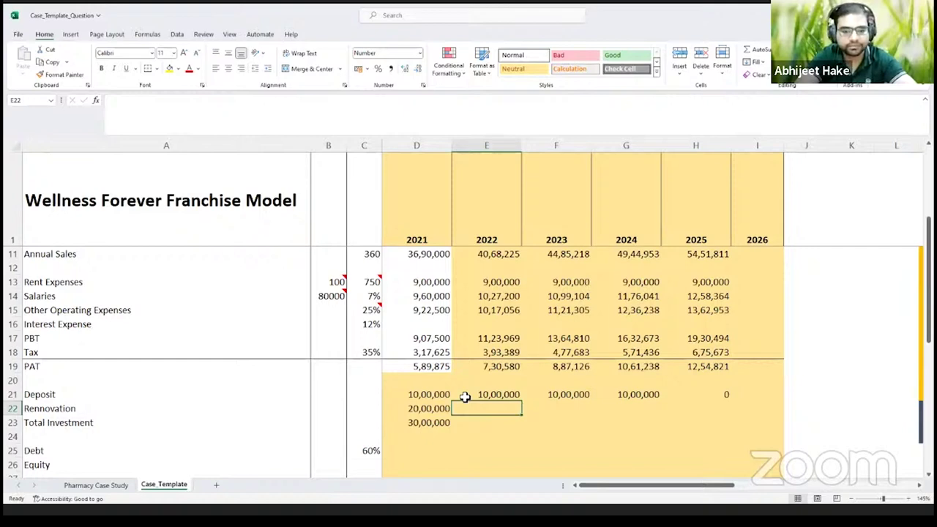
key(Left)
key(Down)
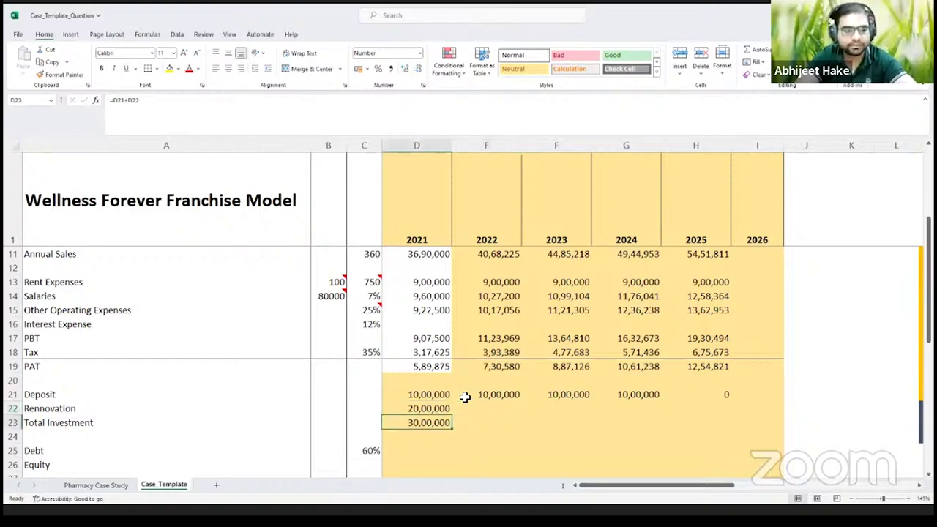
key(Right)
key(Right)
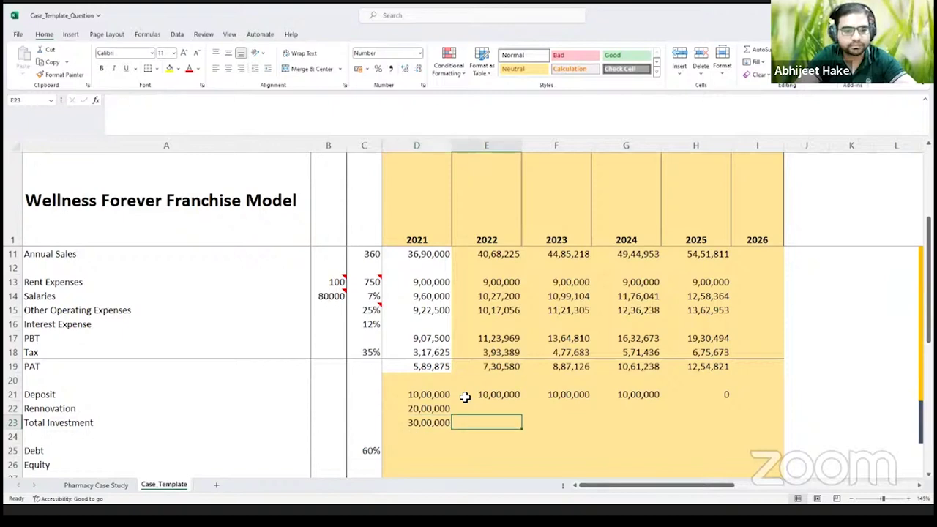
key(Left)
key(Left)
key(Down)
key(Down)
key(Down)
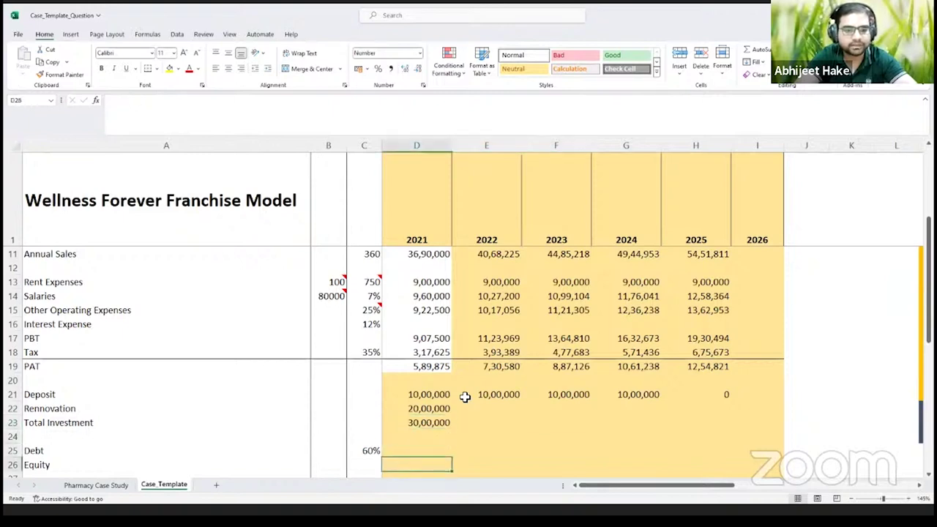
key(Down)
key(Up)
key(Up)
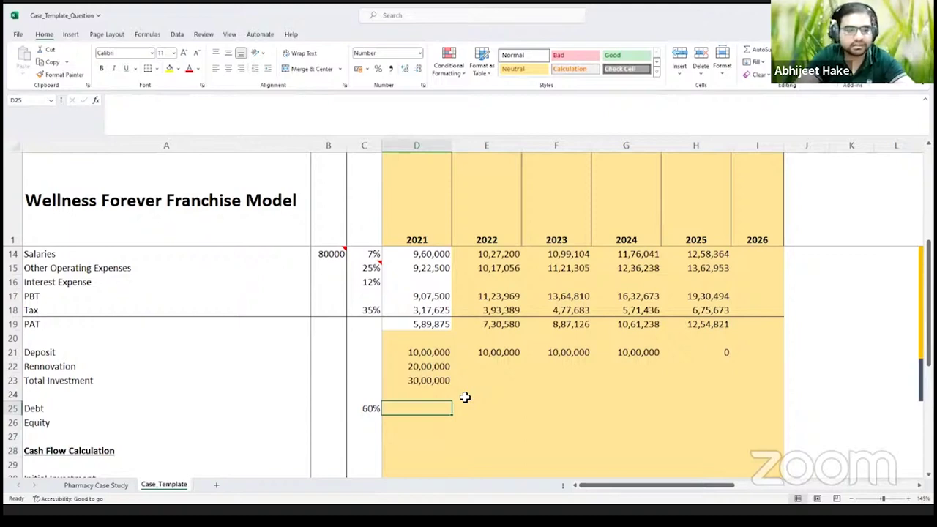
key(Up)
key(Up)
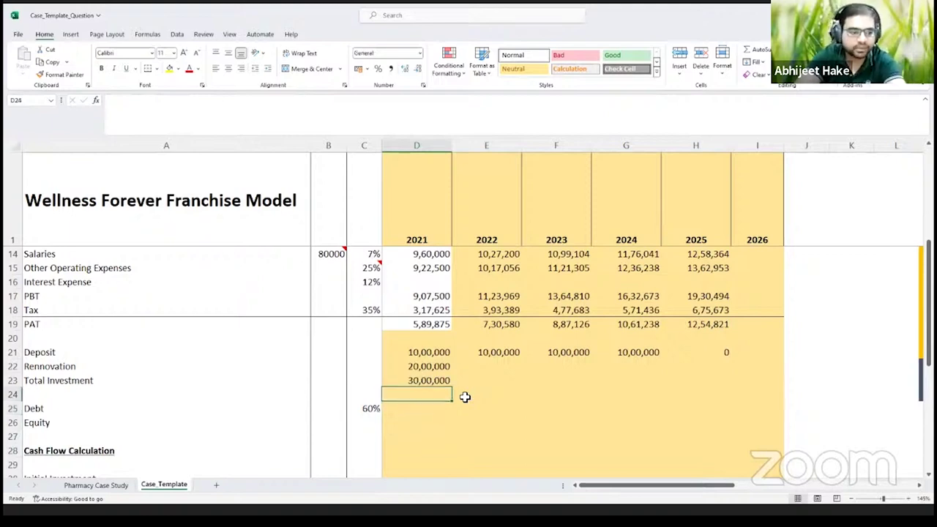
Calculate the 2021 debt in D25 as the debt share times total investment, using =$C$25*D23.
key(Down)
key(Down)
key(Down)
key(Up)
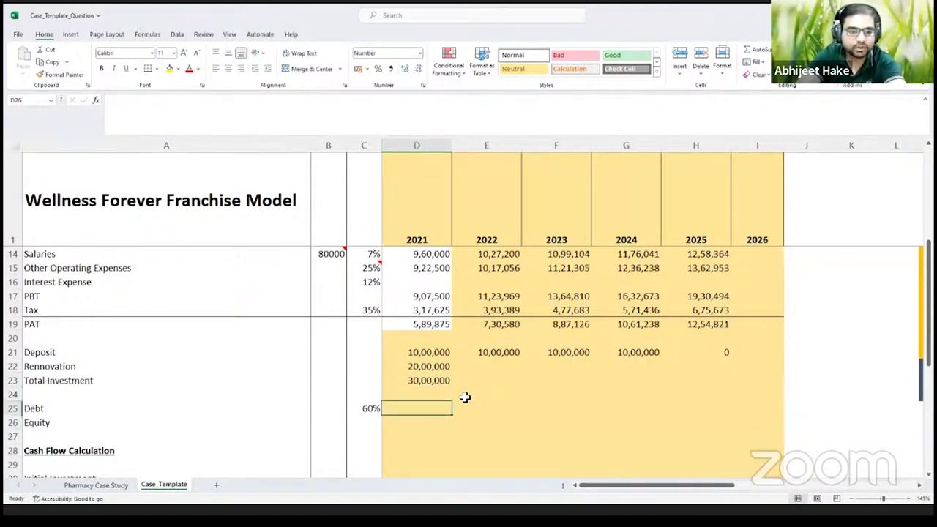
text(=)
key(Left)
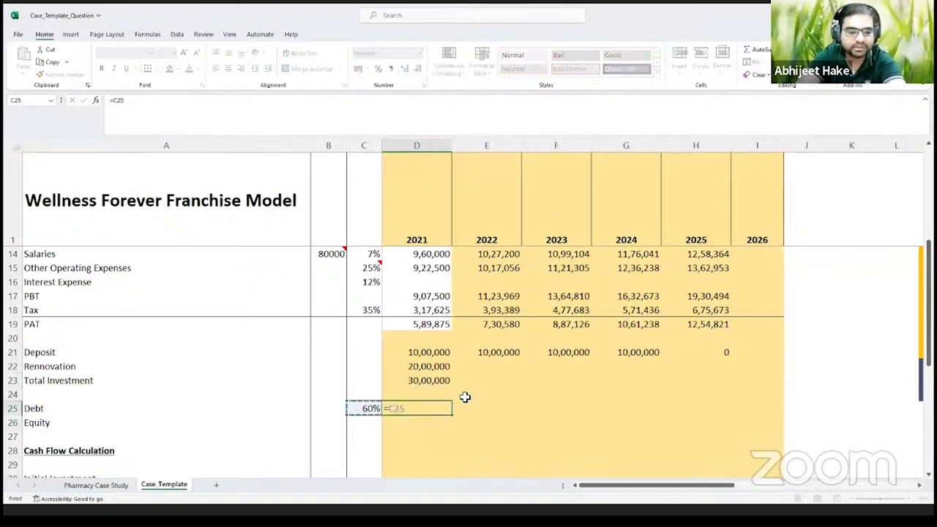
key(F4)
text(*)
key(Up)
key(Up)
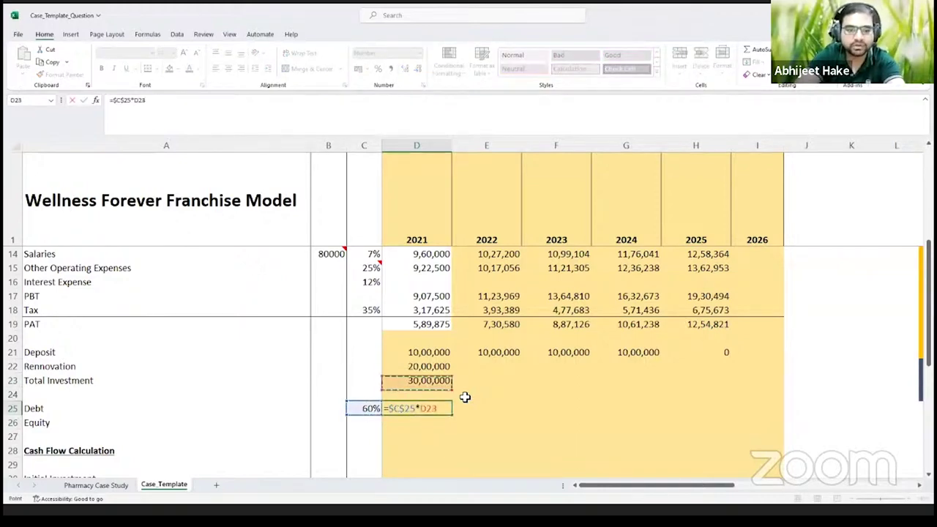
key(Return)
key(Up)
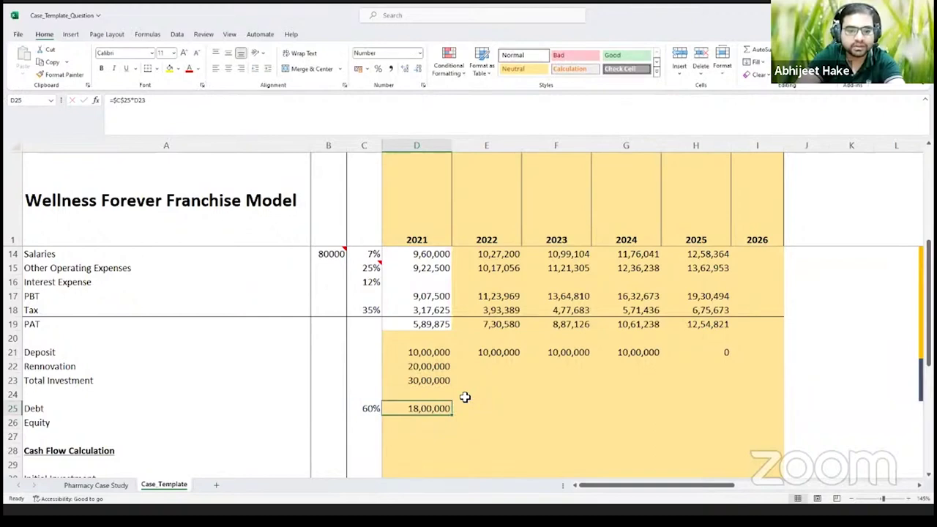
Calculate the equity share in C26 as the remainder after debt, using =1-C25.
key(Down)
key(Left)
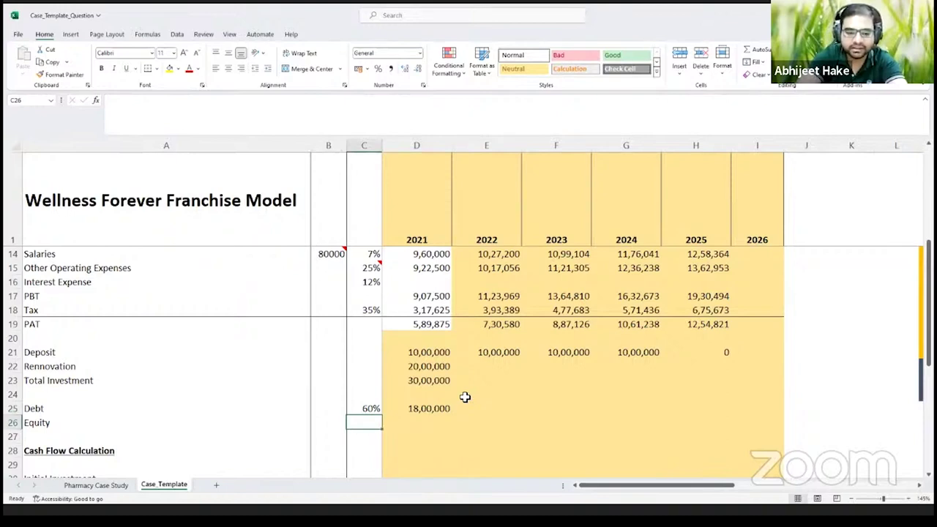
text(=1-)
key(Up)
key(ctrl+Return)
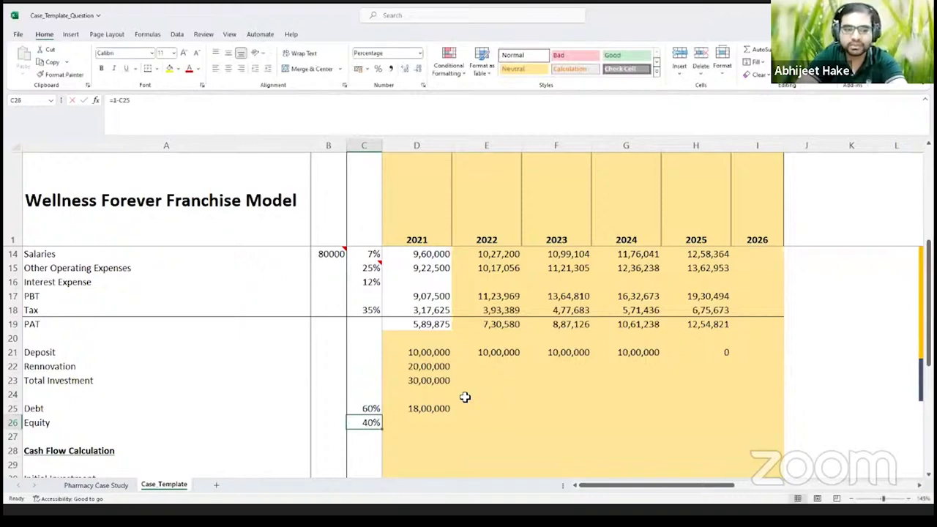
Calculate the 2021 equity in D26 by multiplying the equity share in C26 by the total investment in D23.
key(Right)
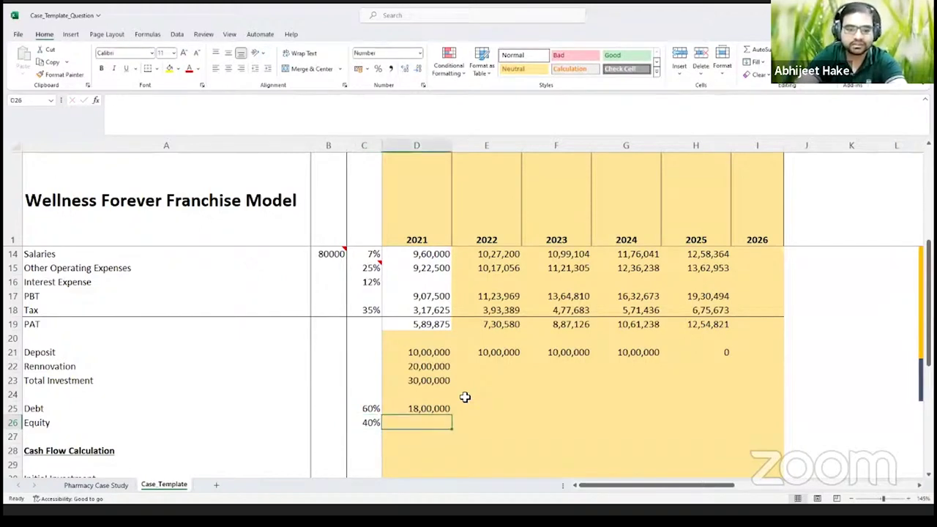
text(=)
key(Left)
text(*)
key(Up)
key(Up)
key(Up)
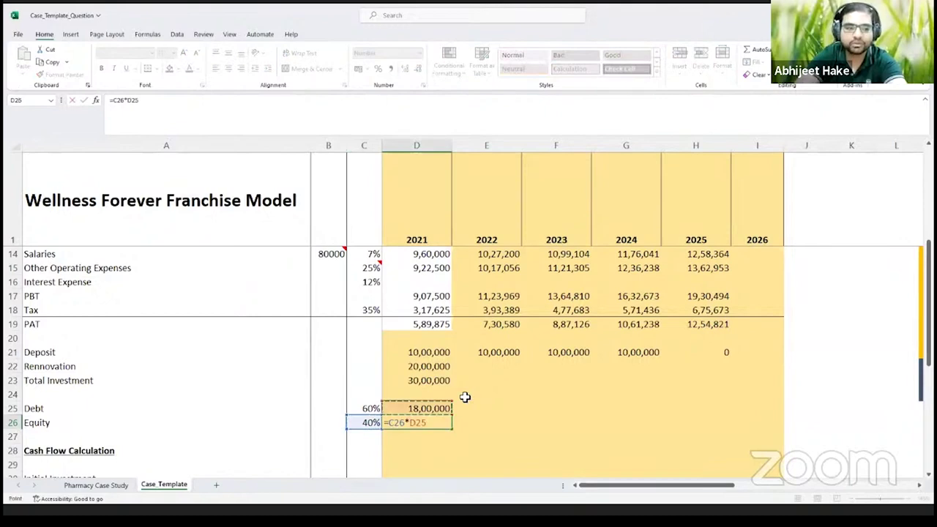
key(Return)
key(Up)
key(Right)
key(Left)
key(Up)
key(Down)
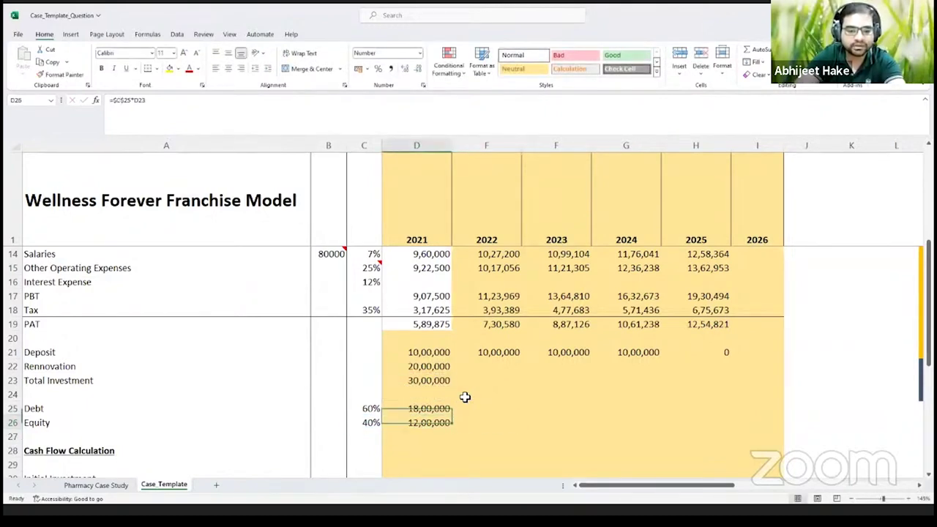
Carry the debt forward by linking E25 to D25 and filling the formula across to G25 for 2024.
key(Right)
key(Up)
key(Left)
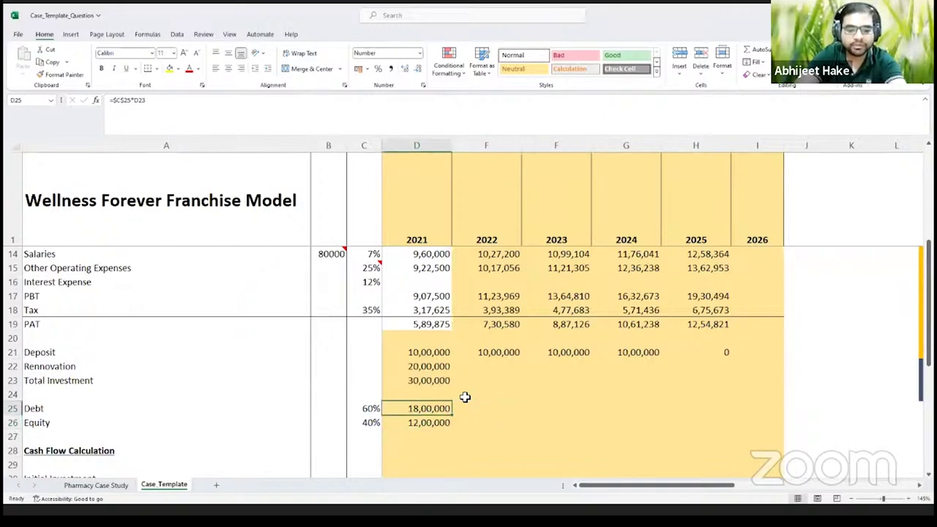
key(Right)
text(=)
key(Left)
key(ctrl+Return)
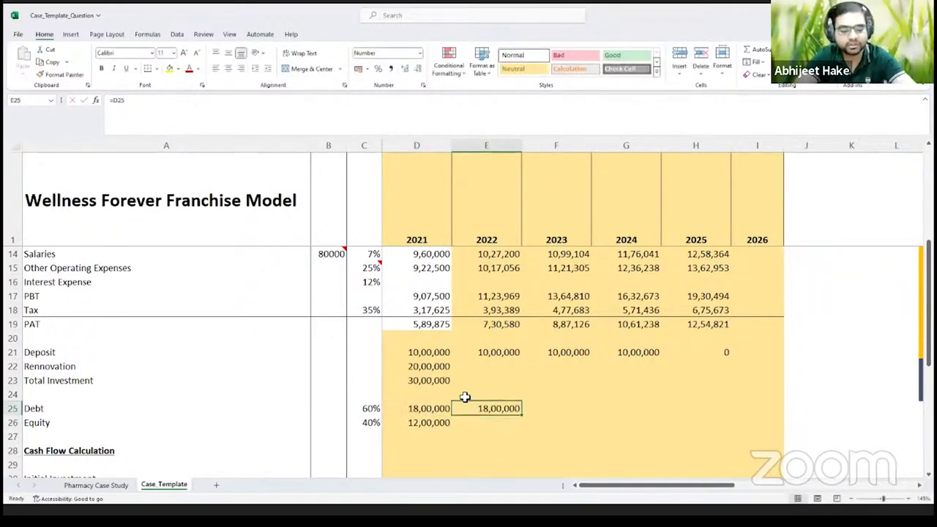
key(shift+Right)
key(shift+Right)
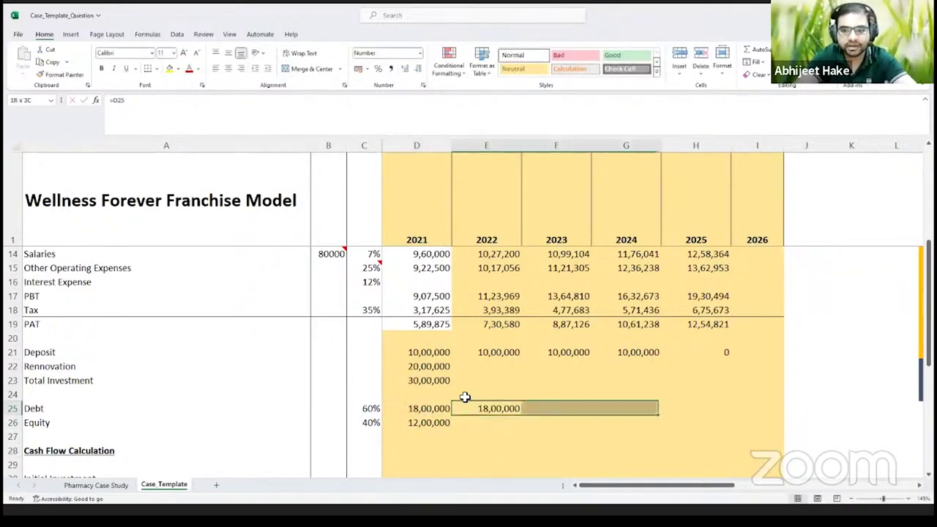
key(ctrl+r)
key(ctrl+q)
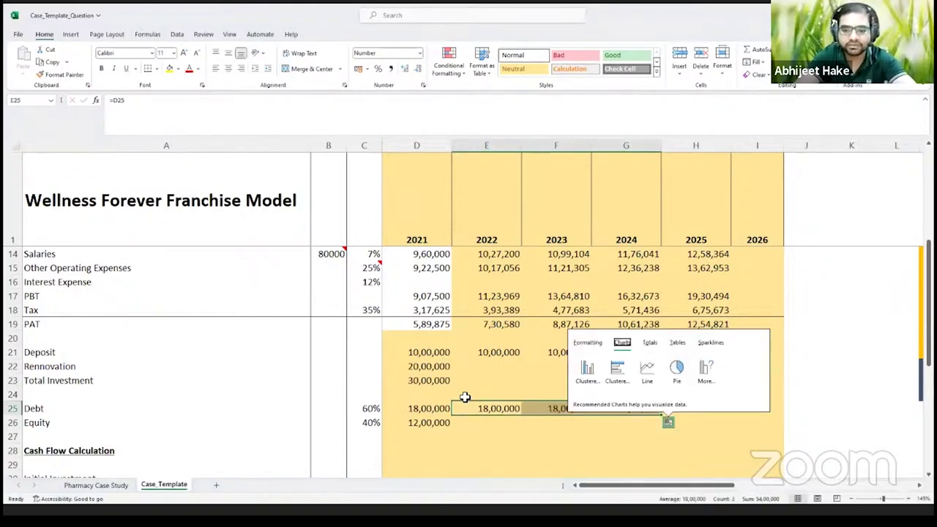
key(Escape)
Enter 0 as the 2025 debt in H25.
key(Right)
key(Right)
key(Right)
text(0)
key(Return)
key(Up)
Carry the equity forward by linking E26 to D26 and filling the formula across to H26 for 2025.
key(Left)
key(Left)
key(Left)
key(Down)
text(=)
key(Left)
key(ctrl+Return)
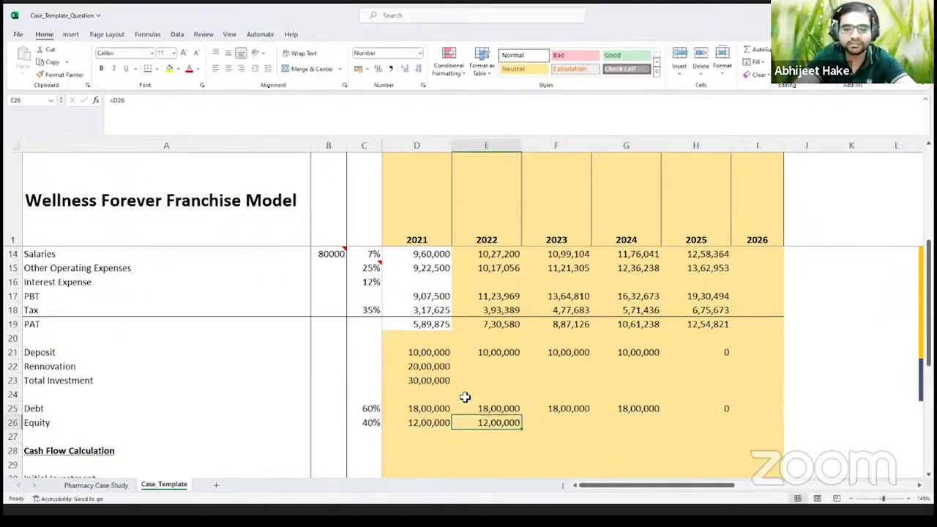
key(shift+Right)
key(shift+Right)
key(shift+Right)
key(ctrl+r)
Check the 2024 and 2025 debt entries and look over the rows of the Cash Flow Calculation section.
key(Right)
key(Right)
key(Right)
key(Up)
key(Left)
key(Right)
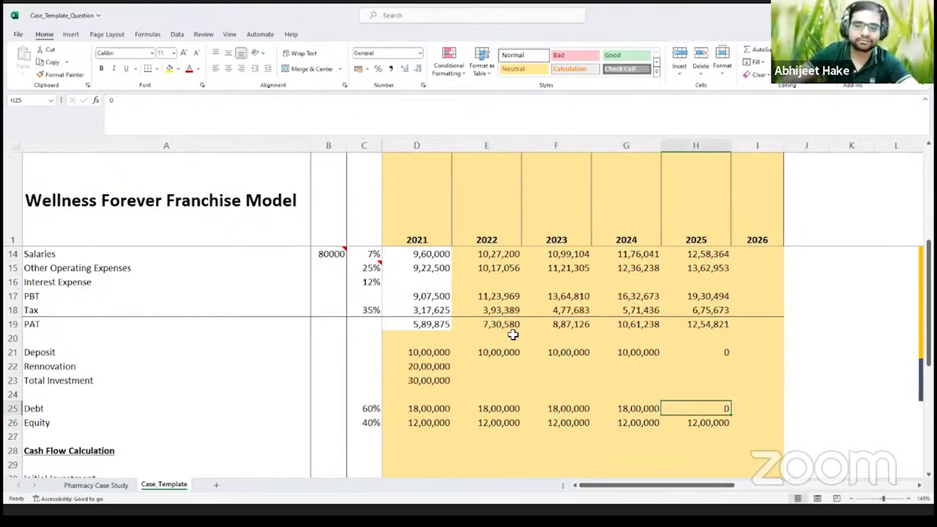
scroll(501, 345, down, 2)
scroll(501, 345, up, 1)
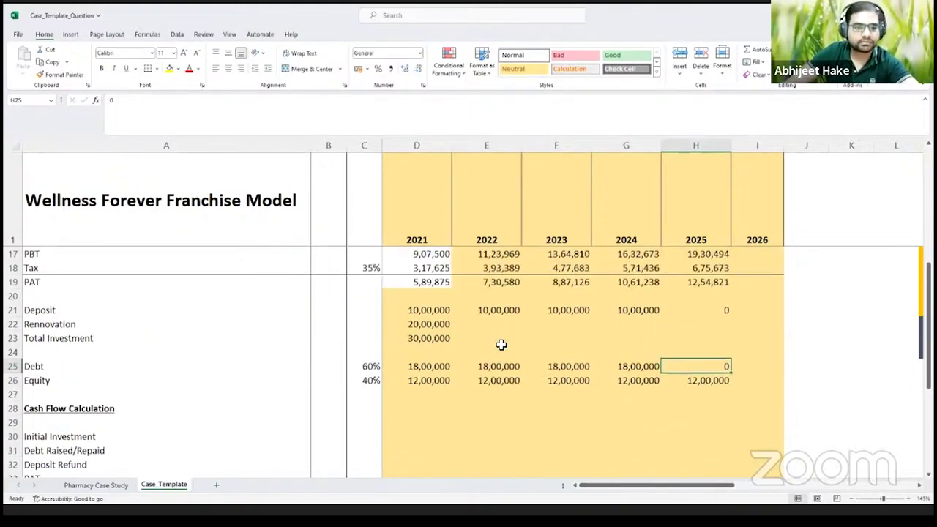
Review the 2021 deposit, renovation and total investment amounts and their split into debt and equity through the shares in C25 and C26.
scroll(501, 344, up, 1)
click(432, 381)
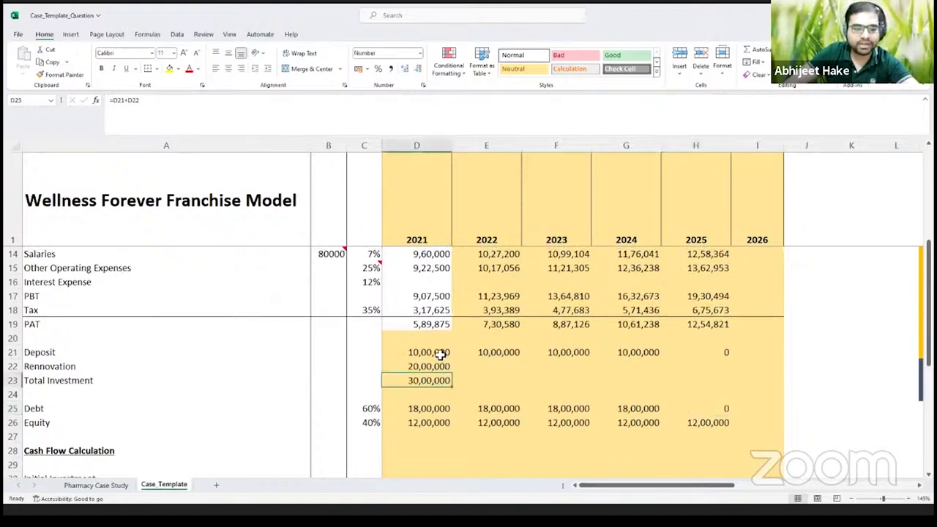
click(440, 352)
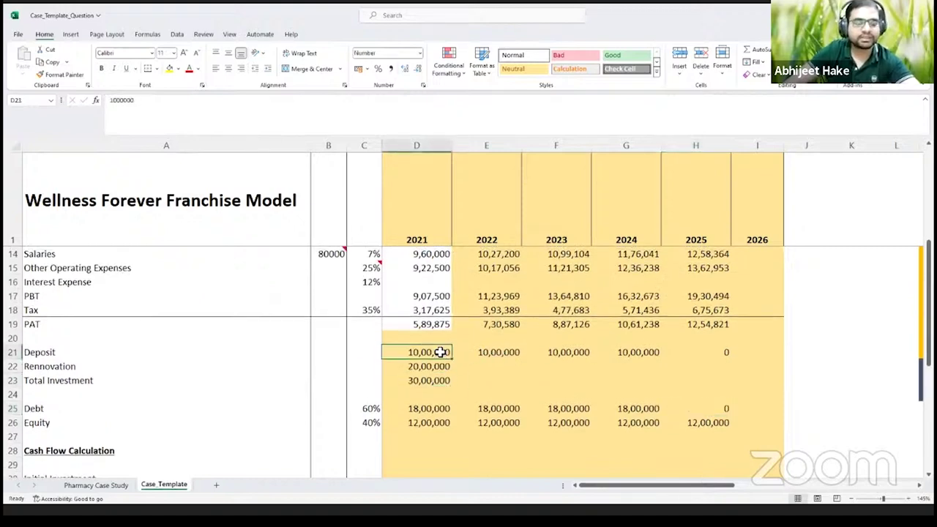
click(439, 366)
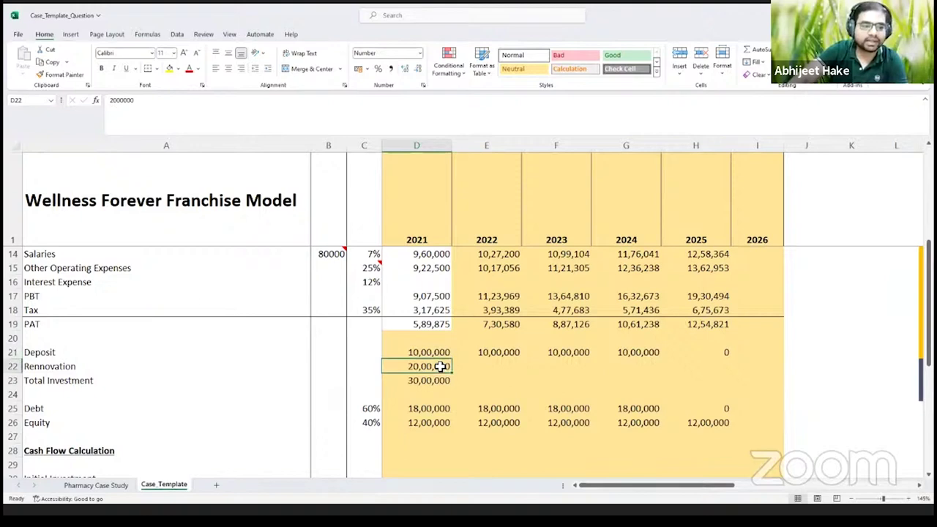
click(418, 381)
click(374, 410)
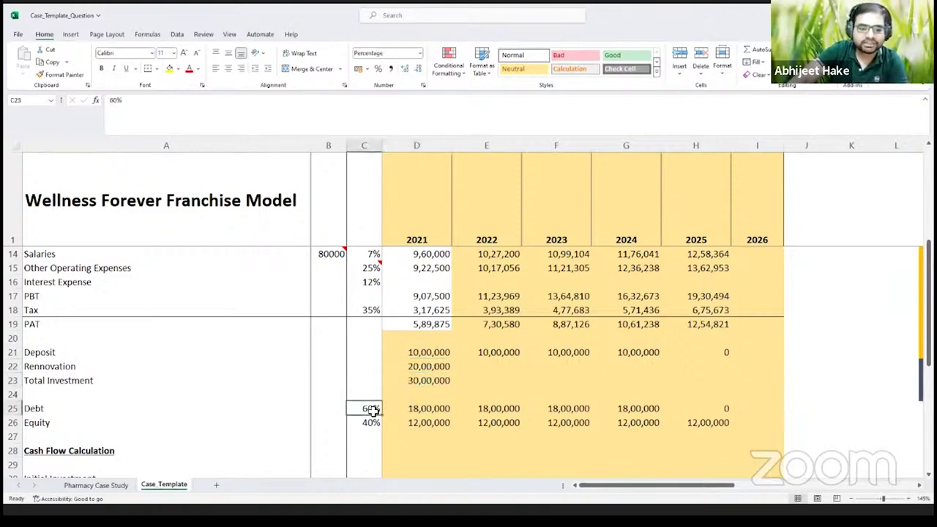
click(414, 410)
click(375, 422)
click(418, 422)
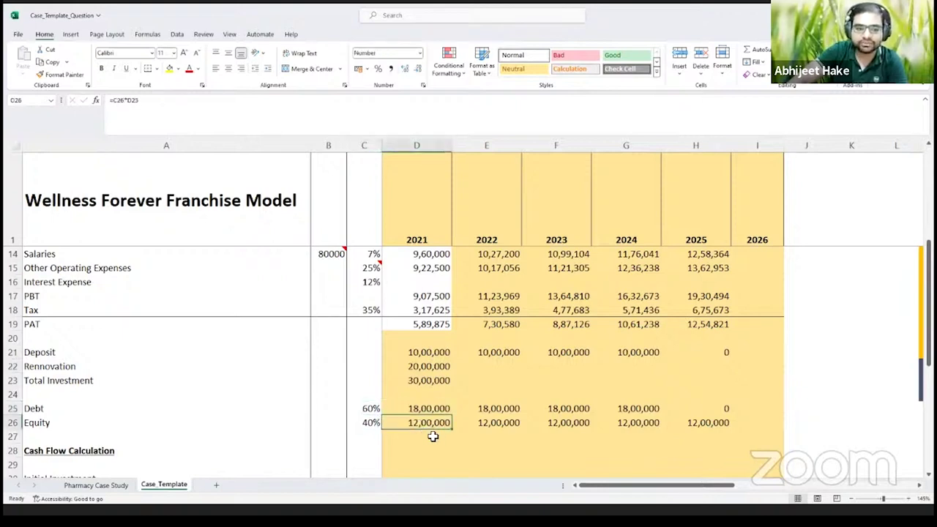
drag(421, 408, 420, 427)
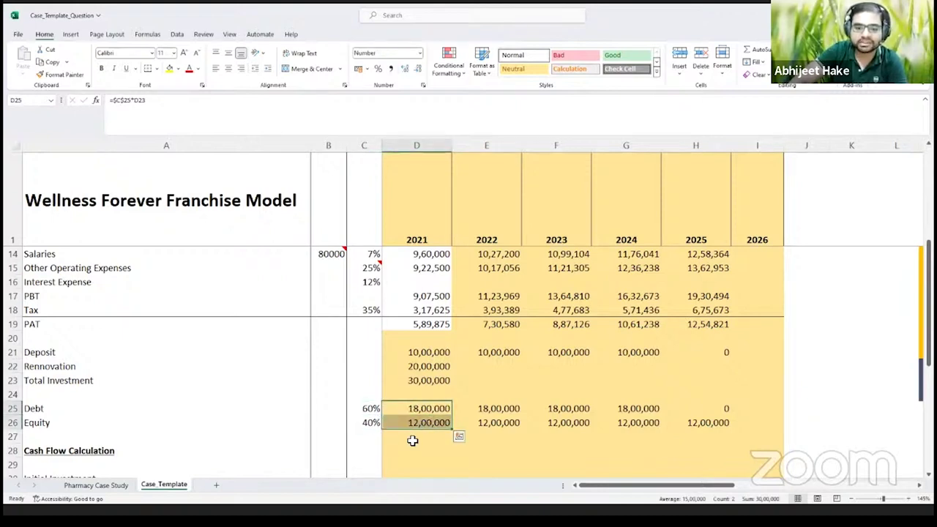
Check the debt balance year by year from 2021 to 2025 in D25 to H25.
scroll(413, 440, up, 1)
scroll(412, 439, down, 1)
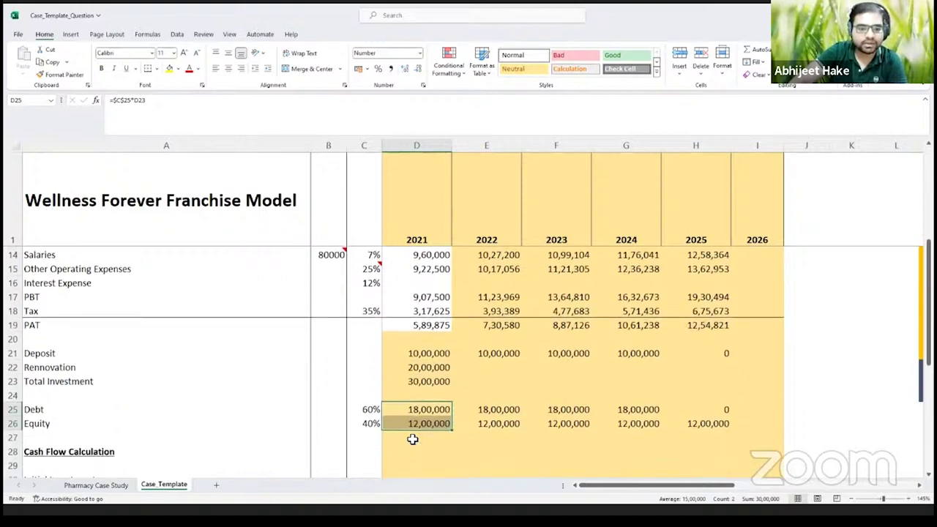
scroll(415, 432, down, 2)
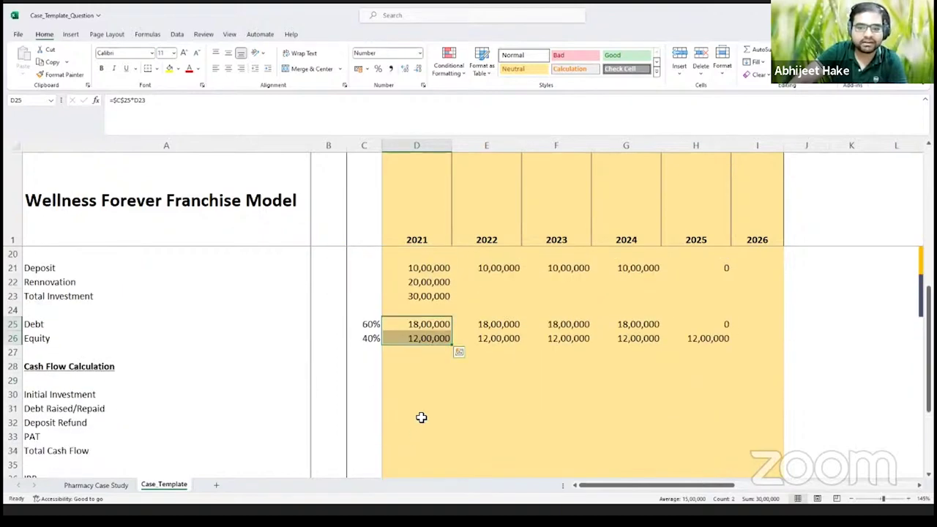
click(432, 326)
click(494, 326)
click(566, 326)
click(619, 326)
click(702, 327)
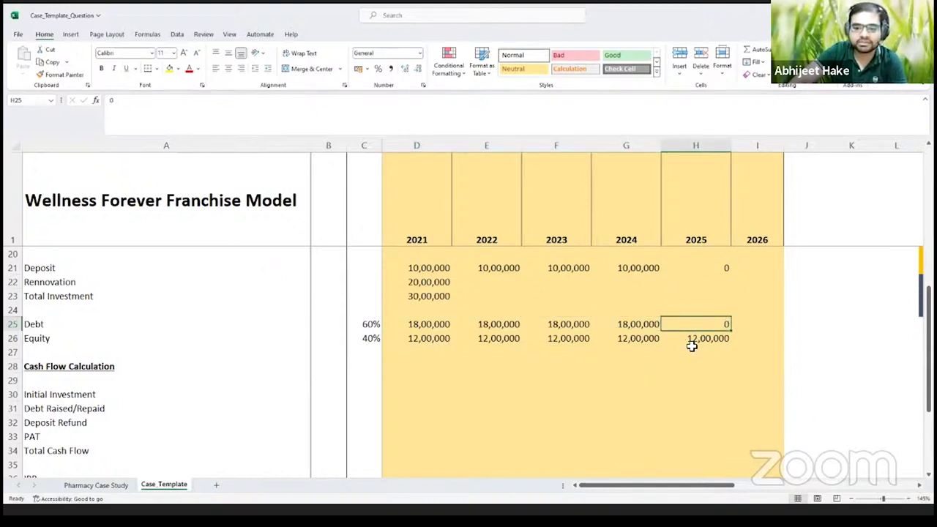
Begin the 2021 interest expense formula in D16 with an absolute reference to the interest rate, =$C$16.
scroll(556, 349, up, 2)
scroll(556, 350, up, 1)
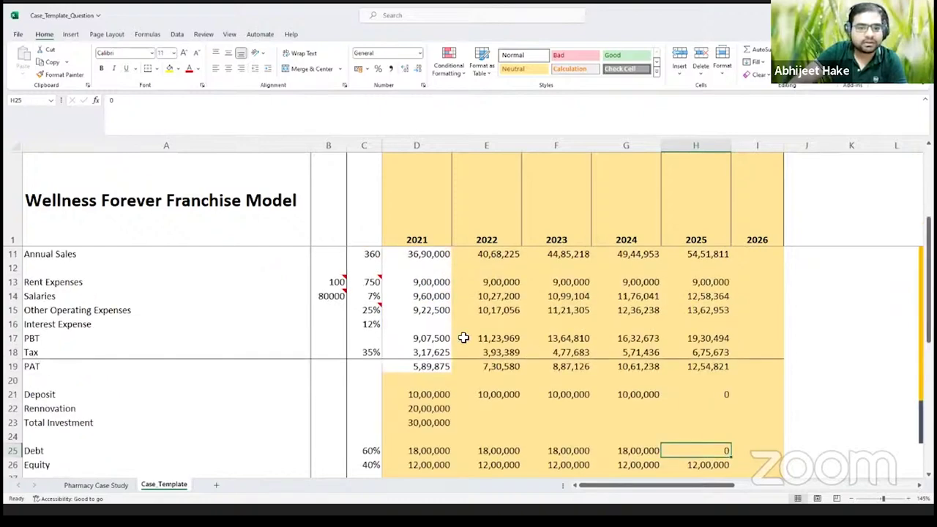
click(436, 326)
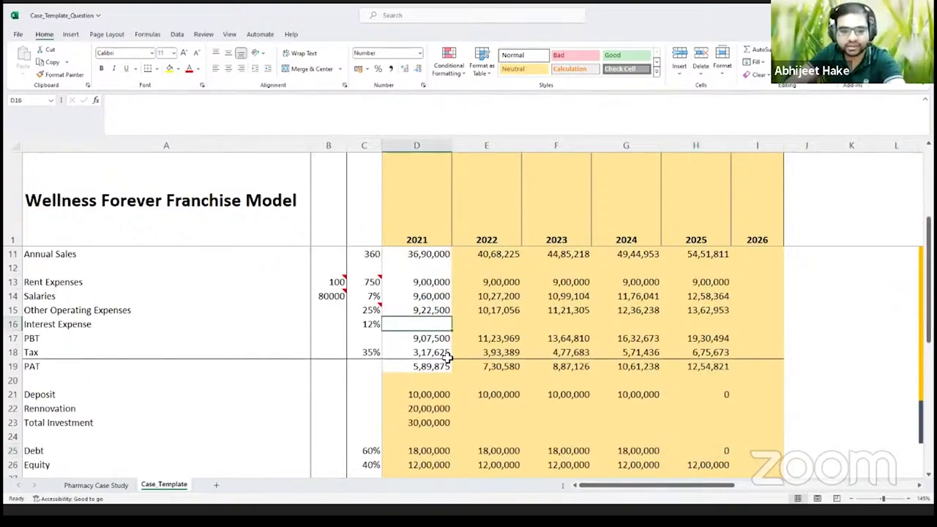
text(=)
click(372, 327)
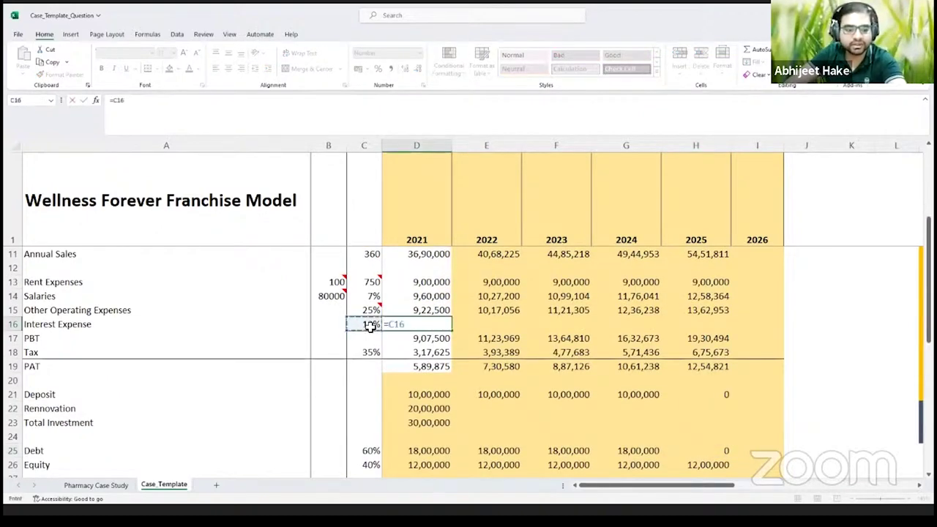
key(F4)
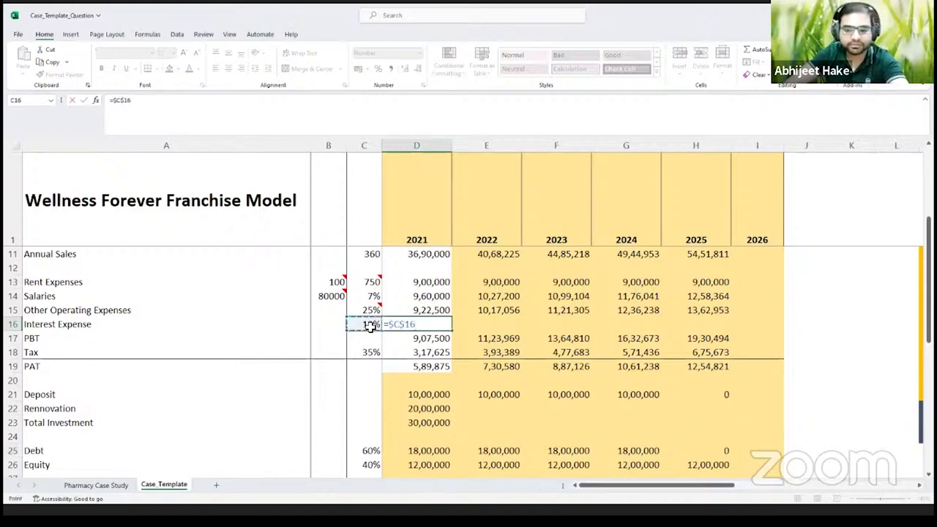
Complete the 2021 Interest Expense formula in D16 as =$C$16*D25, multiplying the interest rate by the debt.
text(*)
scroll(428, 346, down, 4)
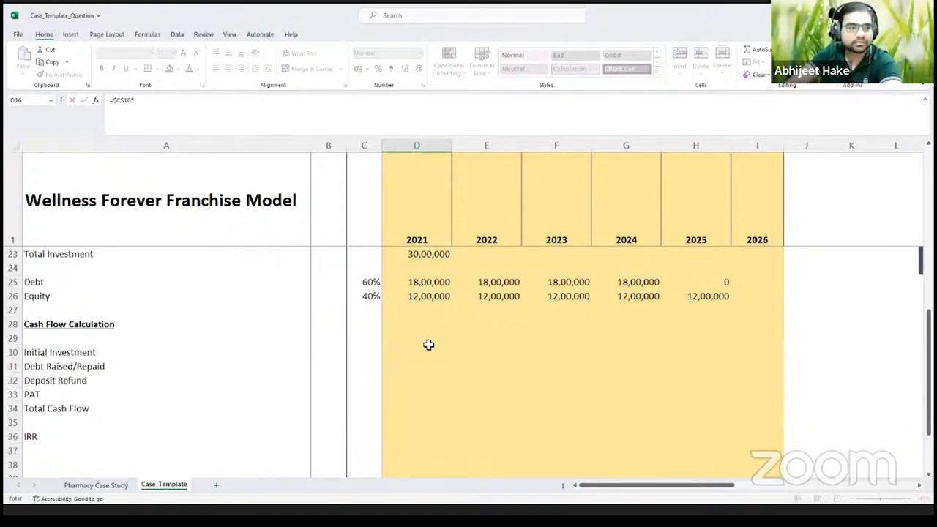
click(423, 282)
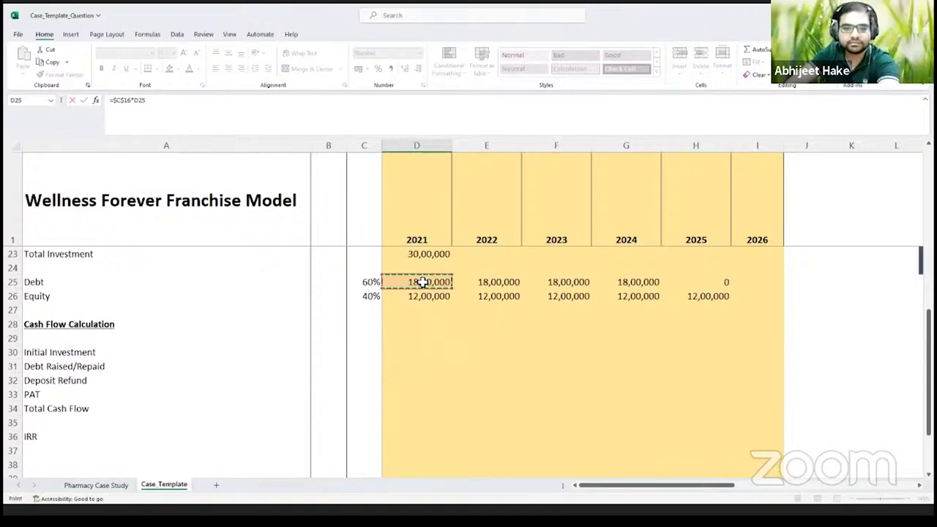
key(Return)
Copy the 2021 Interest Expense formula from D16 to 2022–2024 (E16:G16), pasting formulas only.
scroll(432, 285, up, 3)
click(437, 367)
key(ctrl+c)
drag(471, 366, 644, 364)
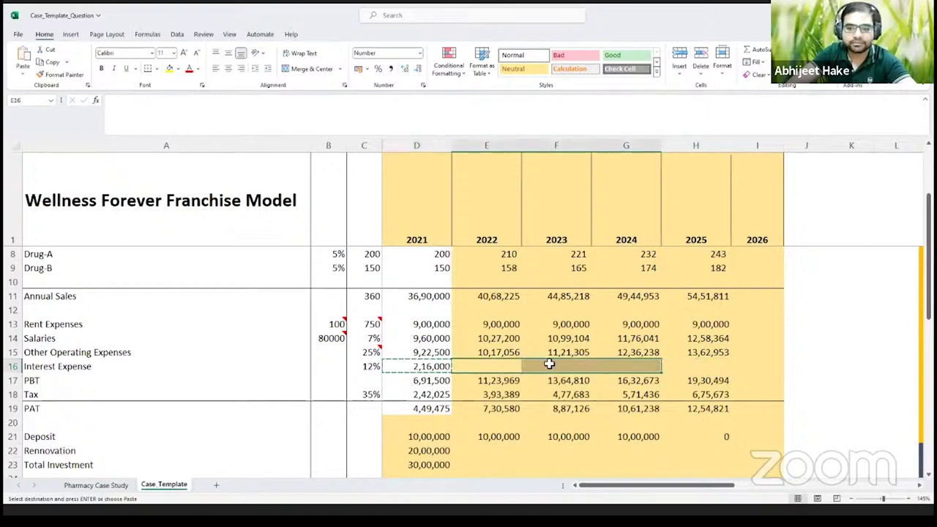
right_click(510, 365)
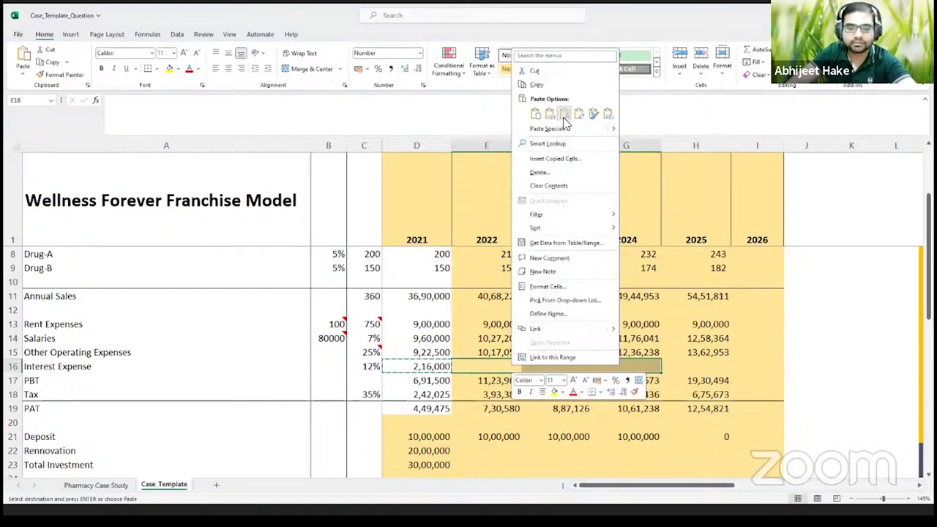
click(564, 114)
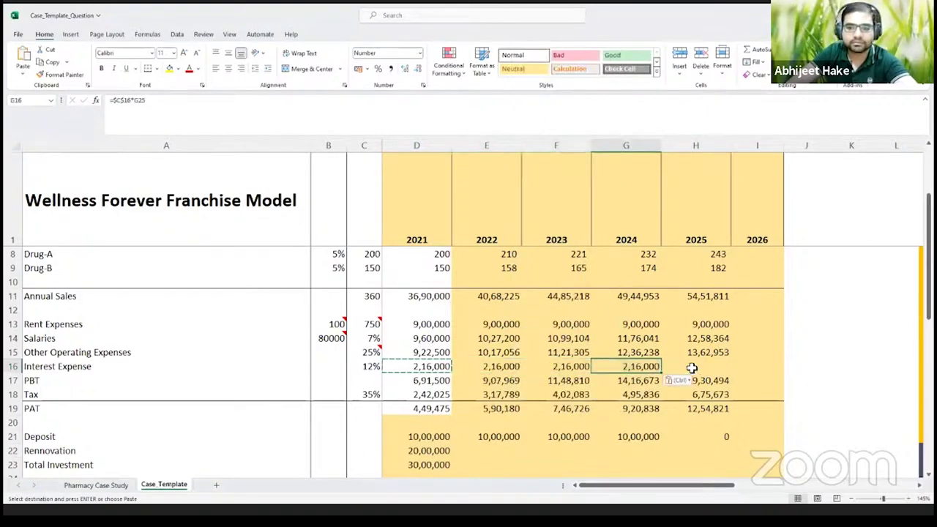
Set the 2025 Interest Expense in H16 equal to the 2024 amount with =G16.
scroll(696, 362, down, 1)
scroll(696, 344, down, 1)
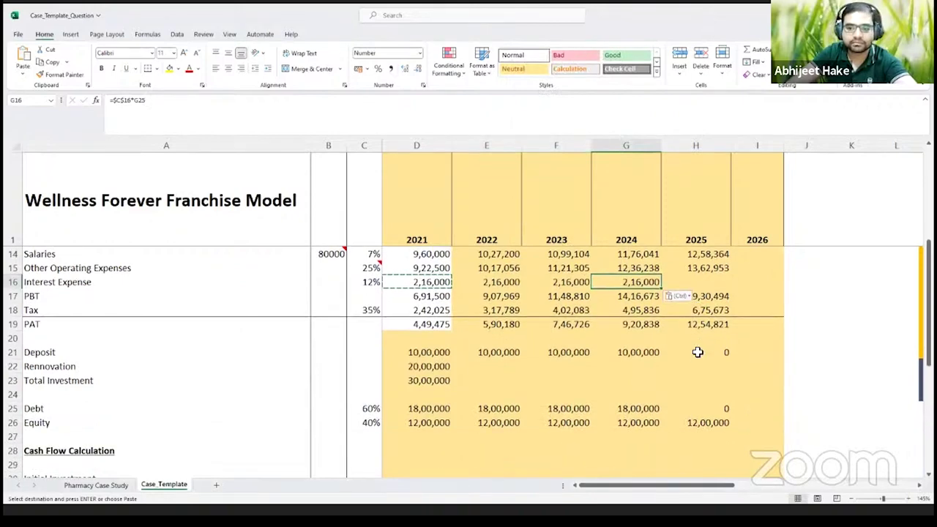
scroll(698, 352, up, 1)
click(671, 326)
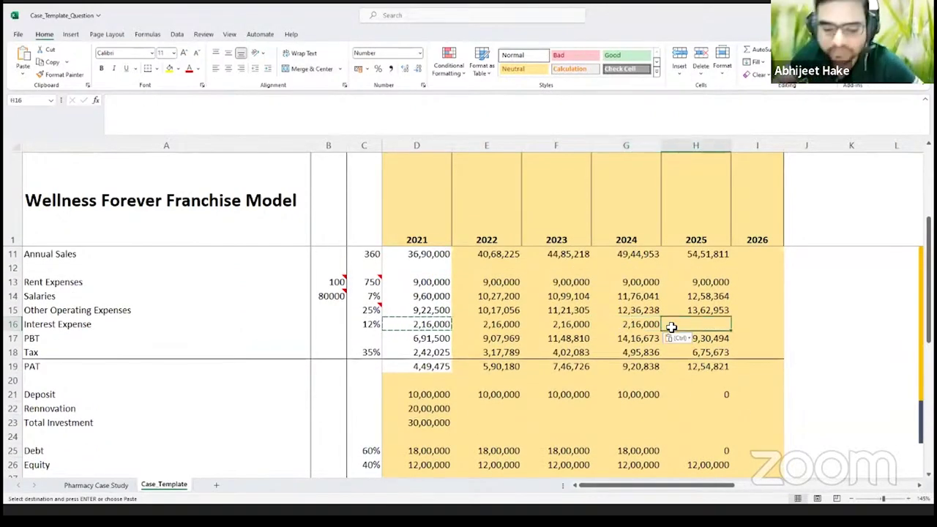
key(ctrl+v)
key(Return)
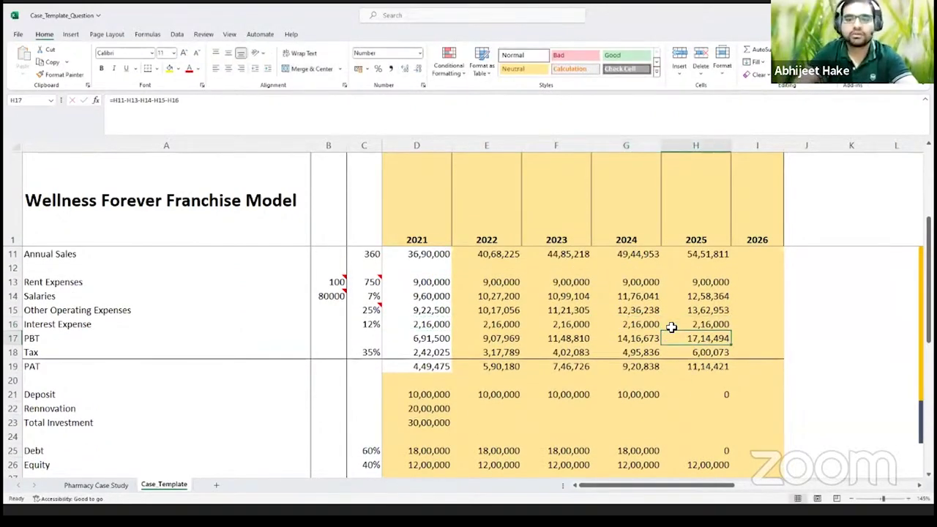
Check the Interest Expense formulas for each year from 2021 to 2025 in row 16.
click(688, 326)
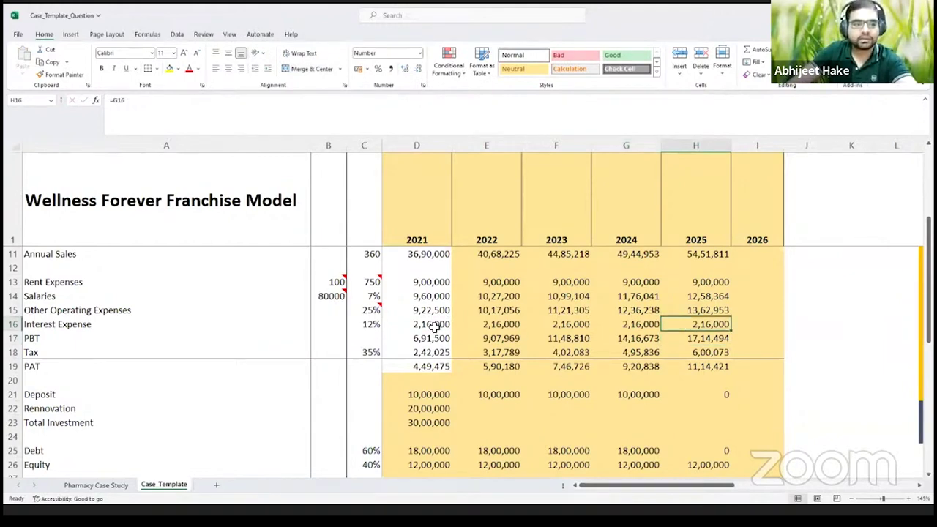
click(435, 328)
click(490, 324)
click(563, 327)
click(633, 324)
click(689, 322)
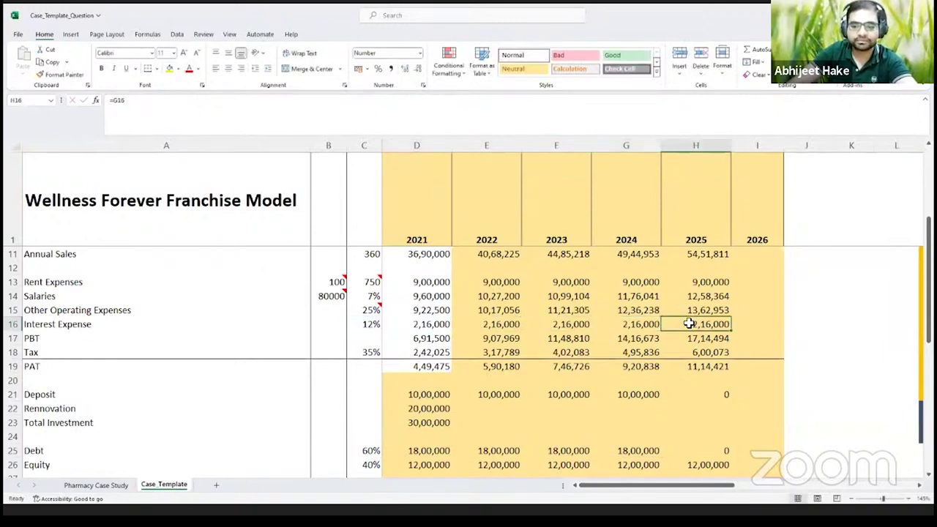
scroll(627, 364, down, 1)
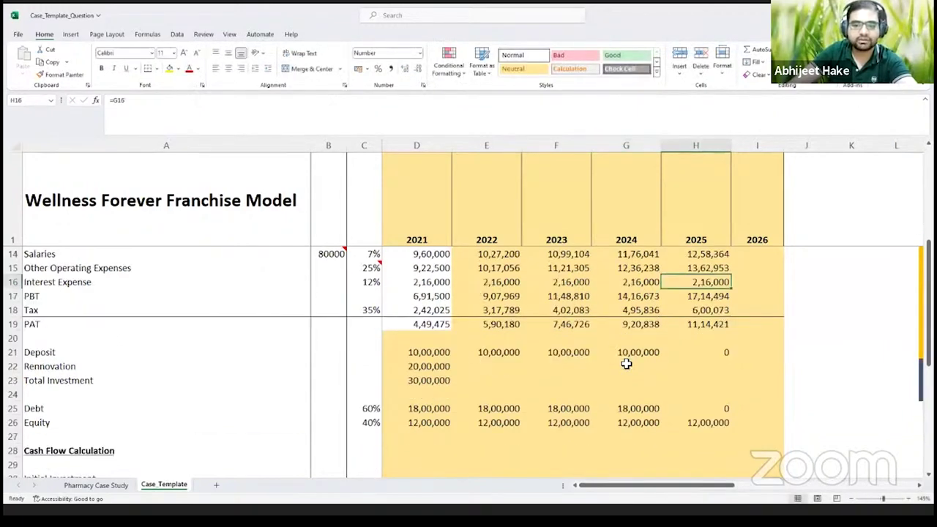
scroll(626, 364, up, 1)
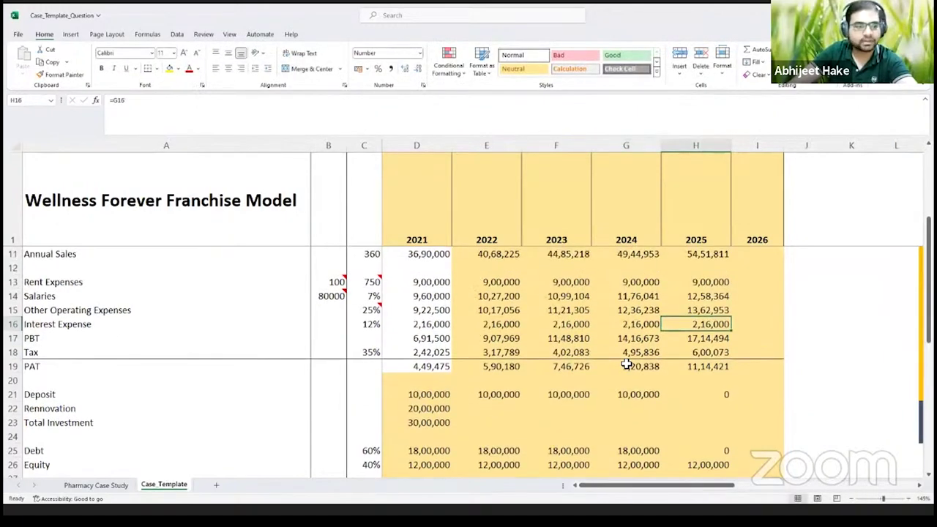
scroll(627, 363, down, 3)
scroll(623, 362, up, 1)
scroll(603, 360, up, 2)
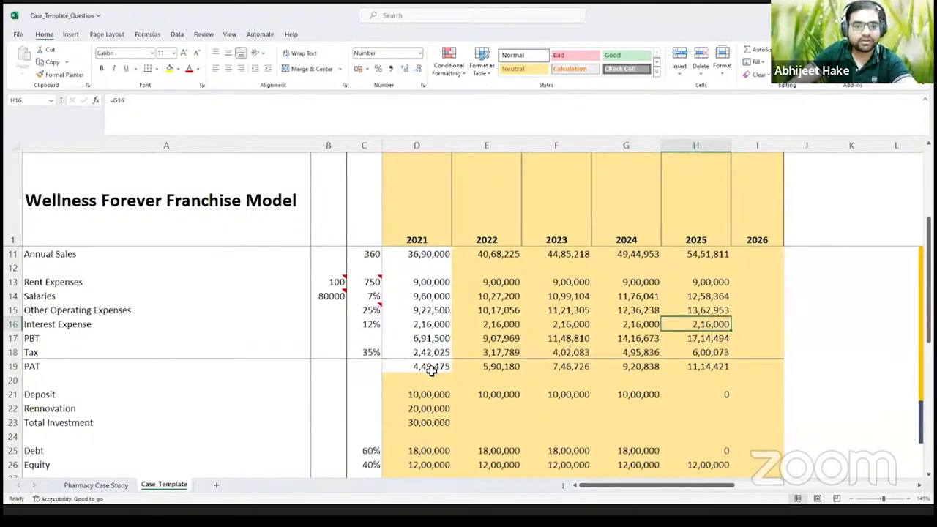
Inspect the 2021 PAT and PBT formulas in D19 and D17, leaving them unedited.
click(432, 369)
double_click(432, 370)
key(Escape)
click(433, 340)
double_click(432, 338)
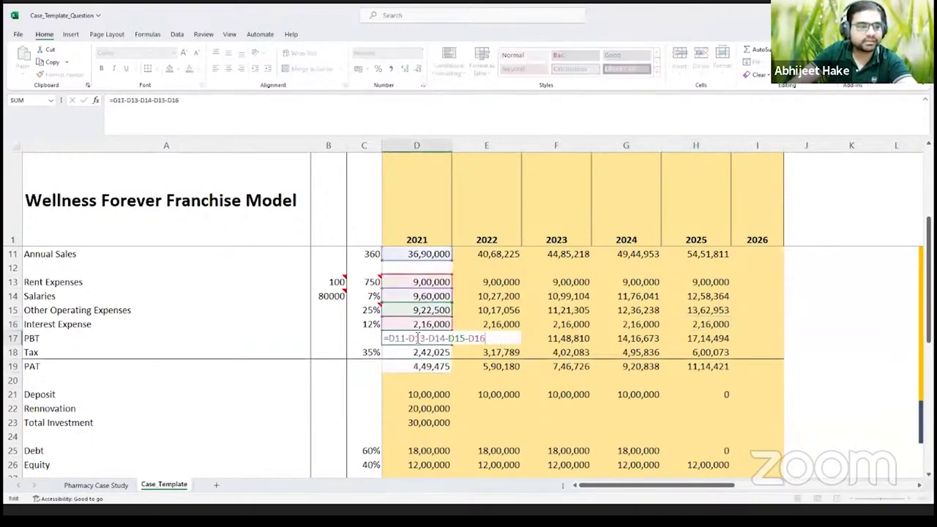
key(Escape)
double_click(423, 343)
key(Escape)
Inspect the PBT formulas for 2022 to 2025 in row 17 to verify which cells they reference.
click(502, 341)
double_click(505, 341)
key(Escape)
double_click(558, 340)
key(Escape)
double_click(628, 340)
key(Escape)
double_click(690, 341)
key(Escape)
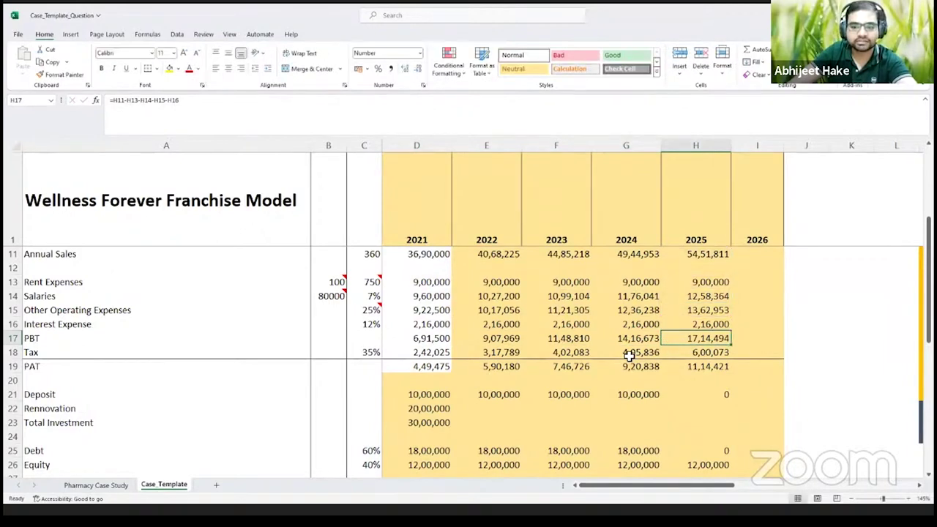
Inspect the 2024 Tax formula and the PAT formulas across the years in row 19.
double_click(622, 352)
key(Escape)
click(448, 364)
double_click(488, 369)
key(Escape)
double_click(570, 366)
key(Escape)
click(644, 366)
click(701, 369)
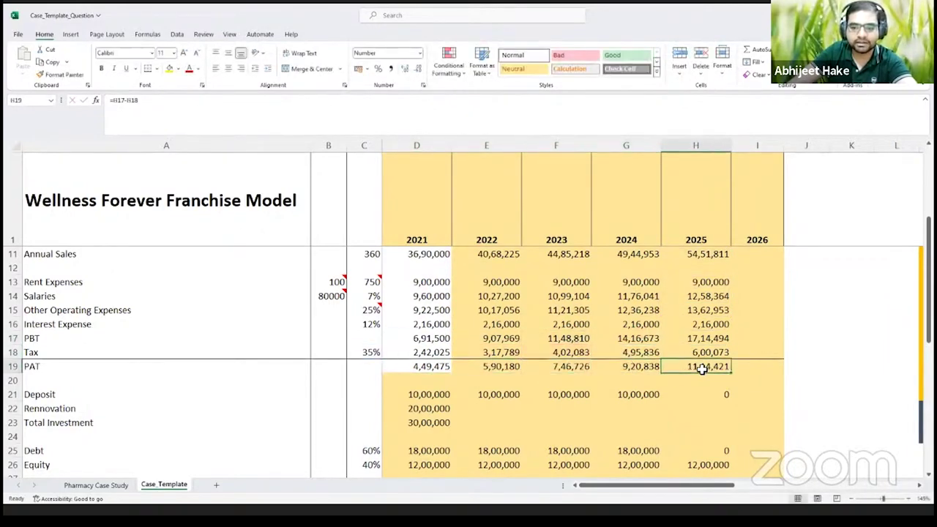
Review the 2021 Debt and Equity cells alongside the empty Cash Flow Calculation section.
scroll(428, 395, down, 1)
click(430, 410)
click(448, 422)
scroll(455, 421, down, 3)
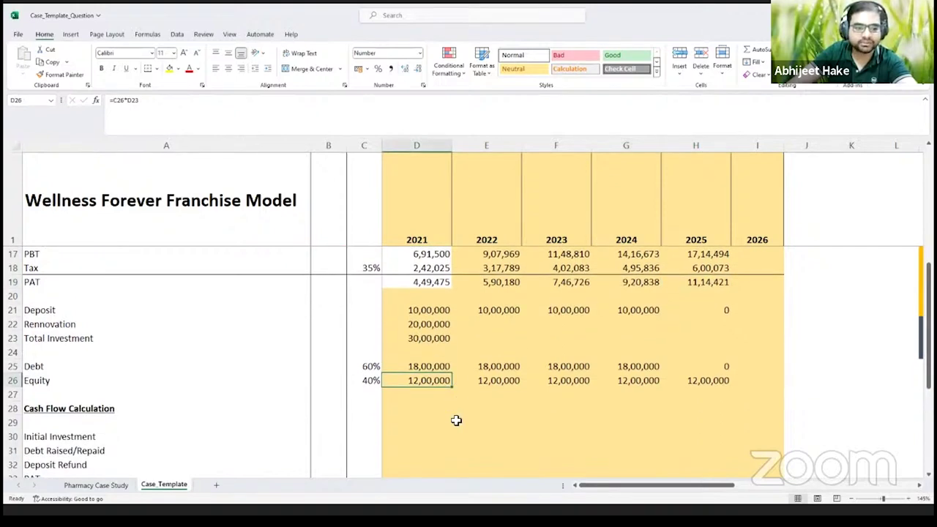
scroll(468, 407, up, 7)
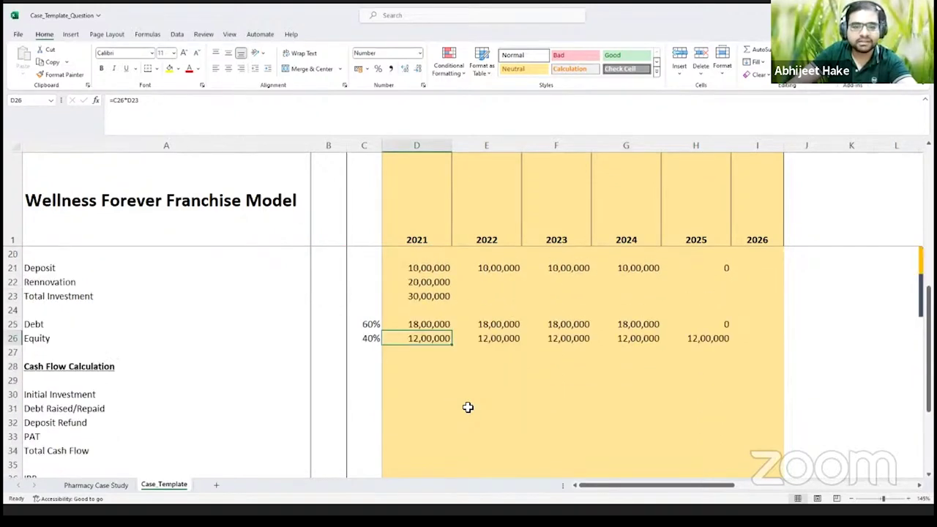
scroll(466, 408, down, 1)
scroll(453, 406, up, 1)
scroll(445, 404, down, 1)
Trace the 2021 column from Annual Sales through the expense rows to PBT and PAT.
click(430, 341)
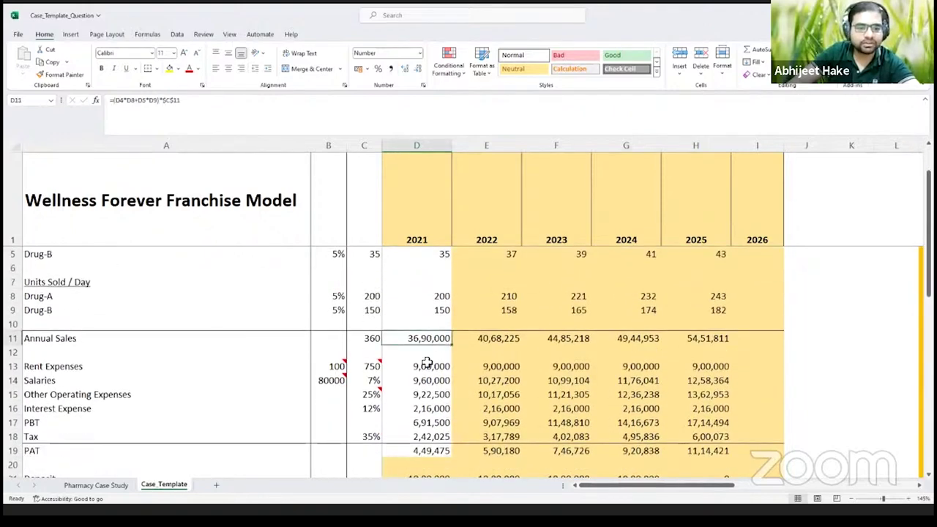
scroll(428, 393, down, 1)
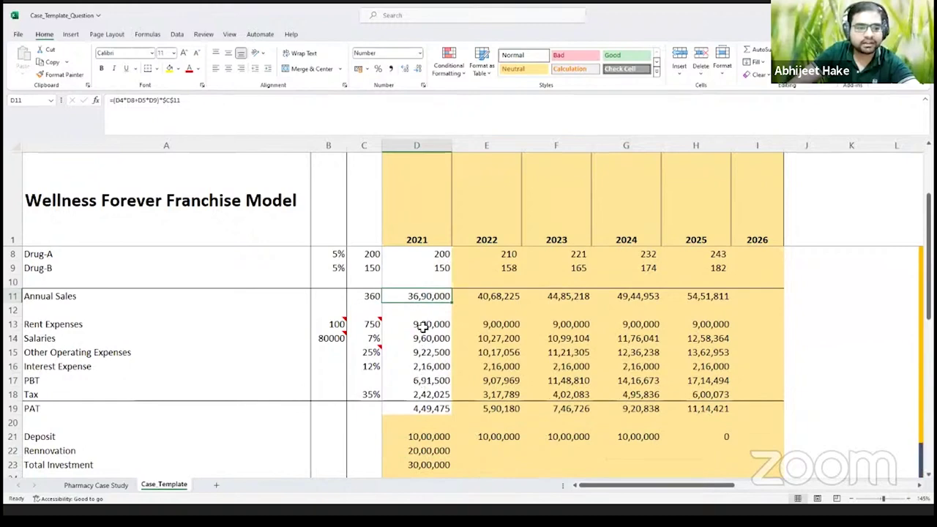
drag(427, 324, 429, 380)
click(429, 380)
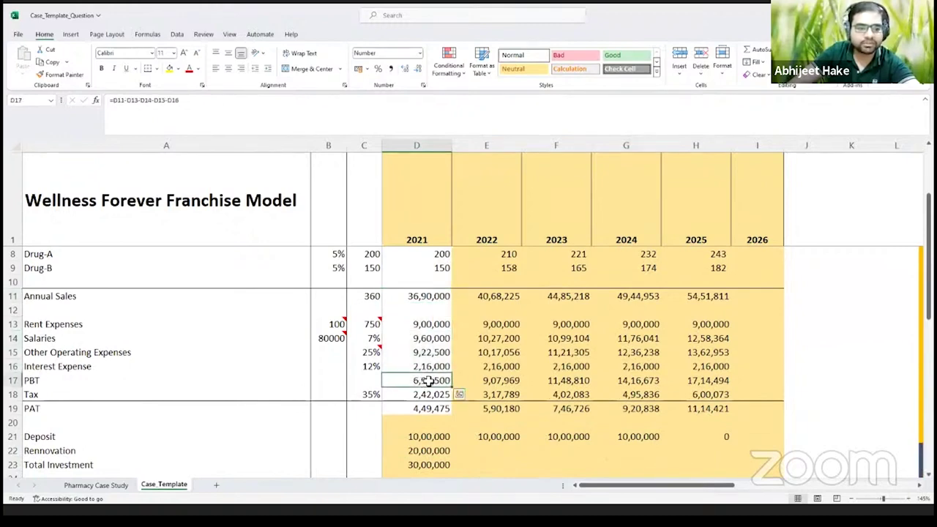
click(425, 408)
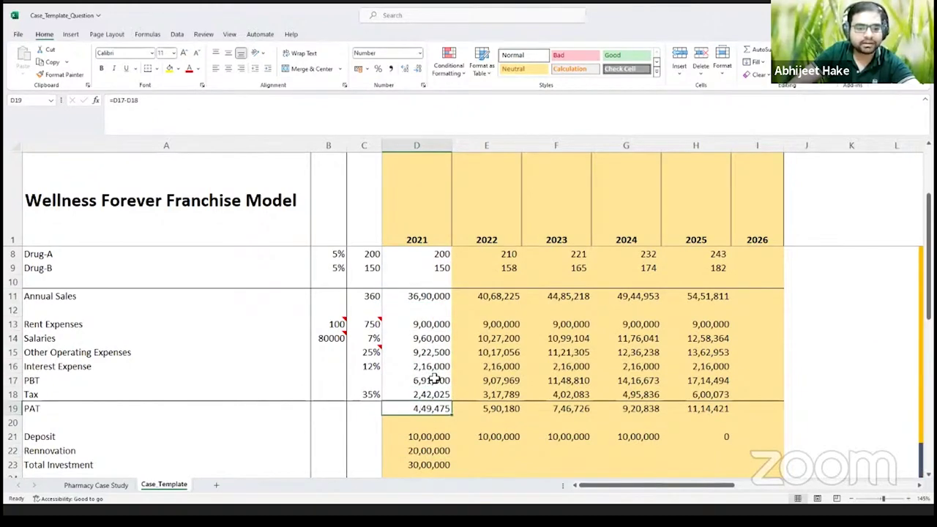
Review the 2021 Debt and the Equity formulas for 2021 through 2025 in row 26.
scroll(428, 393, down, 3)
click(443, 367)
click(448, 384)
click(500, 382)
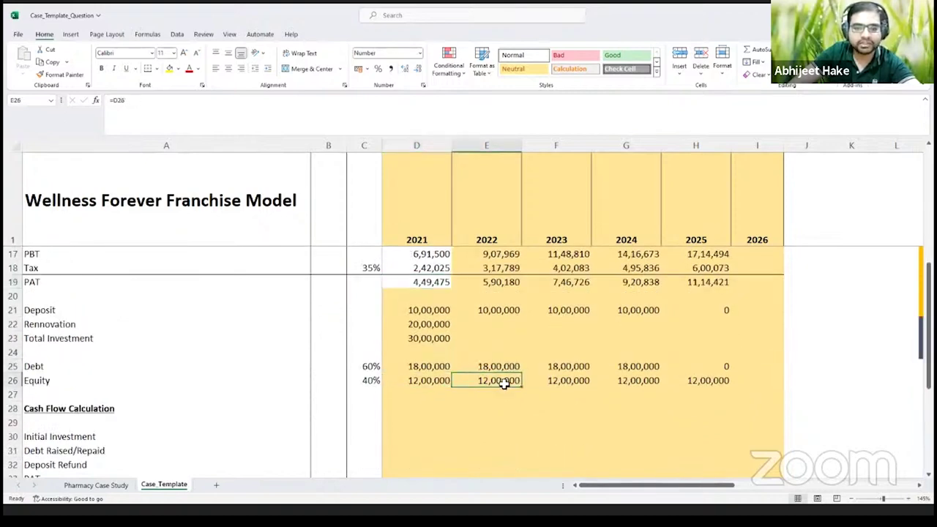
click(555, 380)
click(630, 382)
click(690, 381)
scroll(577, 393, up, 4)
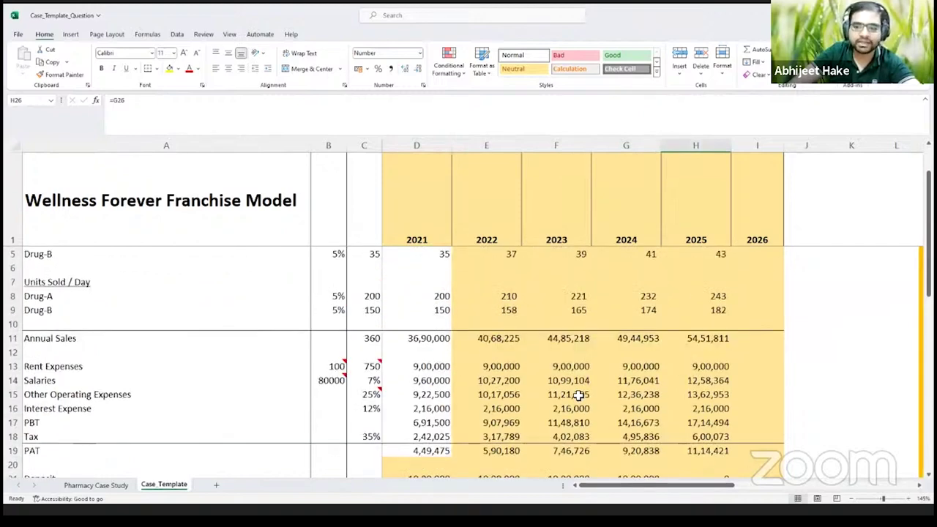
scroll(577, 395, up, 1)
scroll(575, 395, down, 1)
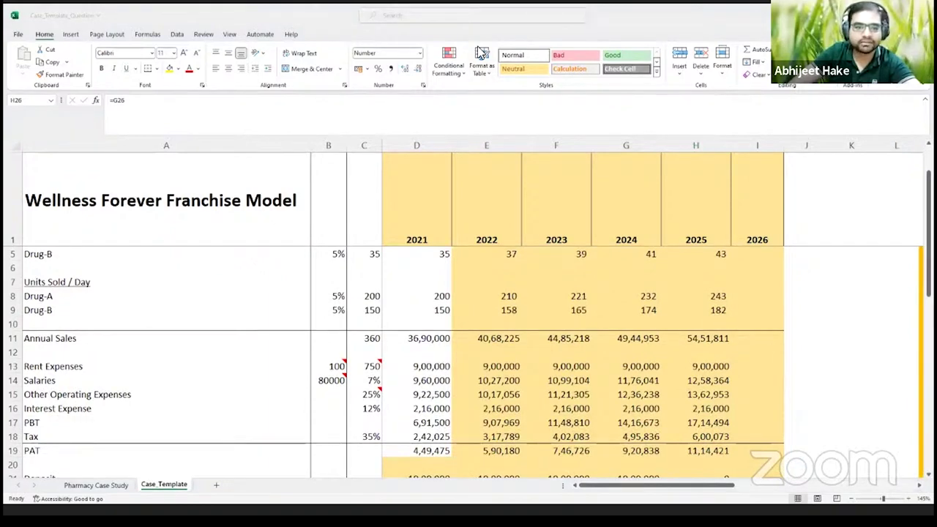
scroll(502, 307, down, 2)
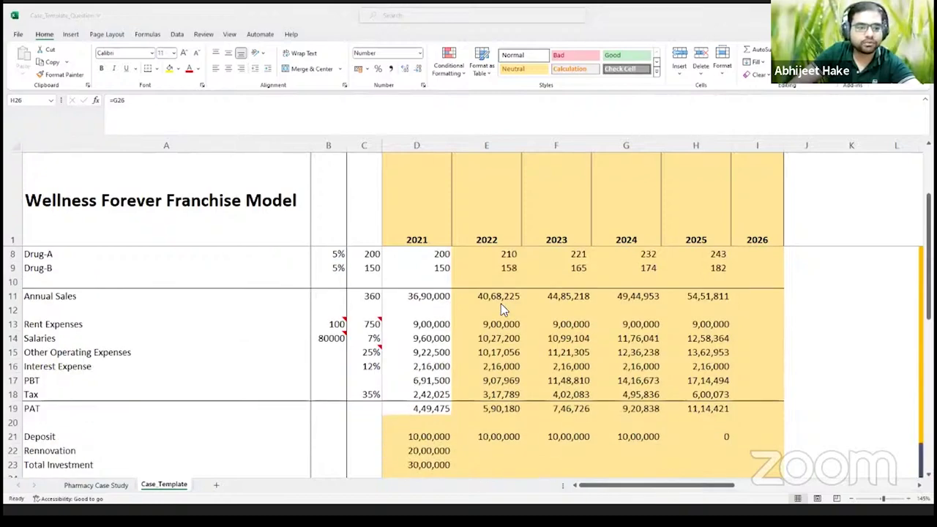
scroll(502, 303, down, 2)
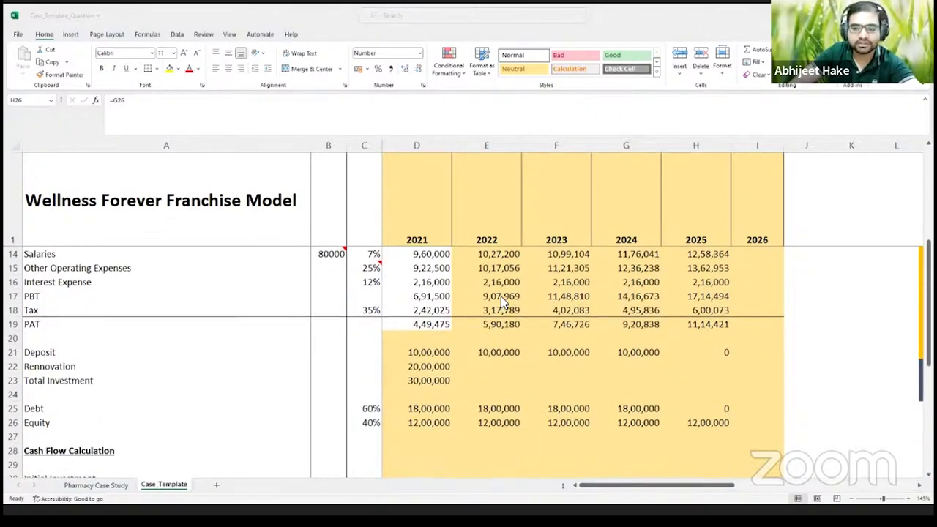
scroll(502, 303, up, 2)
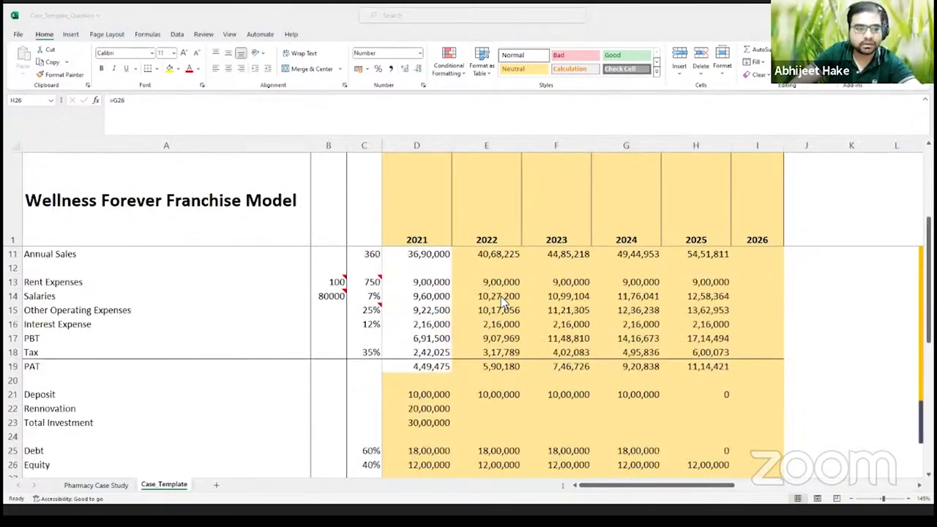
scroll(500, 295, up, 1)
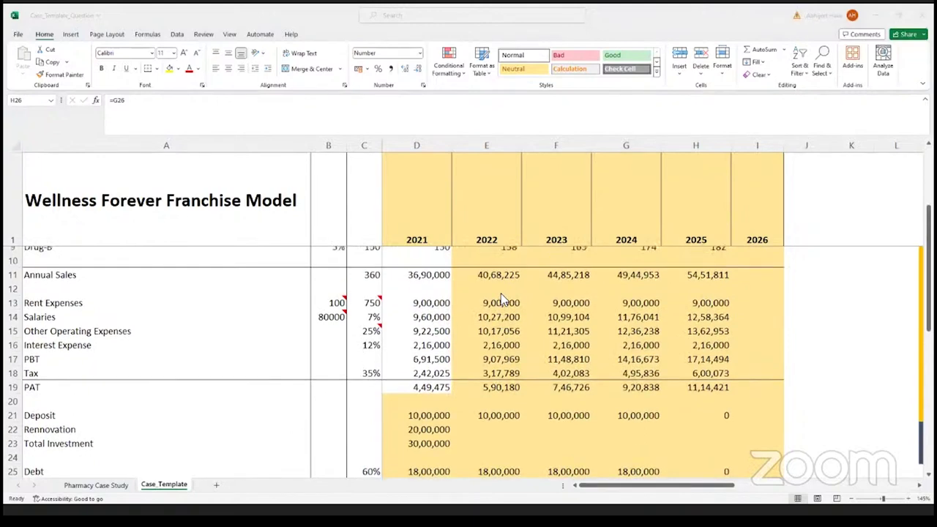
scroll(498, 308, up, 1)
scroll(489, 321, down, 2)
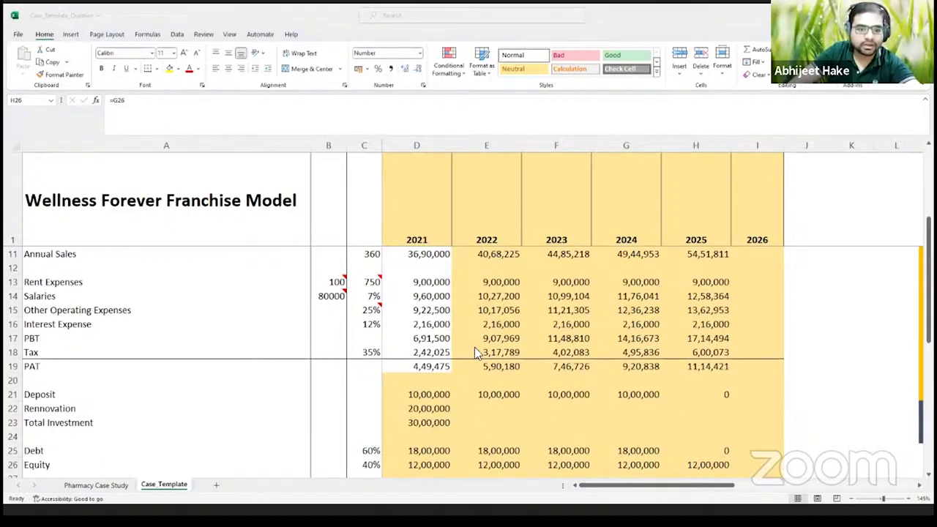
Examine the 2021 Debt, Deposit, Rennovation and Total Investment cells and the debt percentage in C25.
scroll(474, 347, down, 1)
click(437, 409)
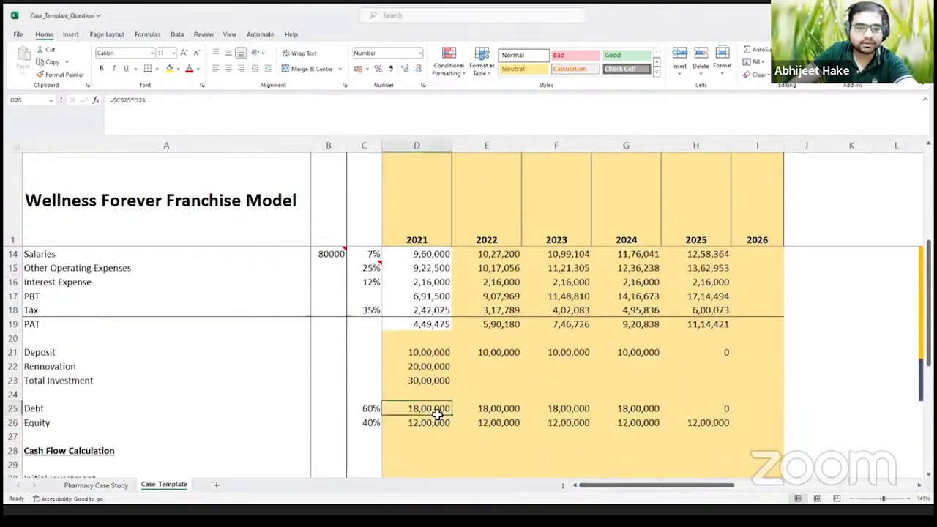
click(430, 352)
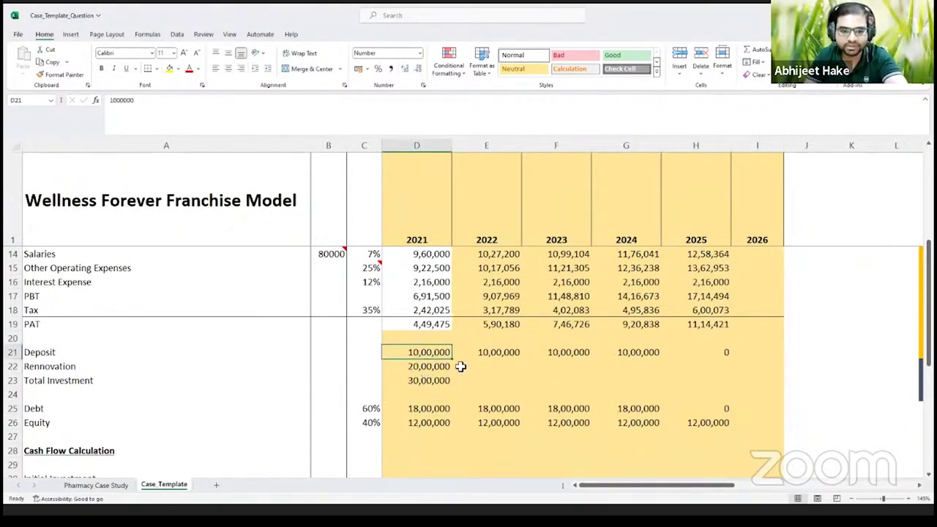
click(444, 368)
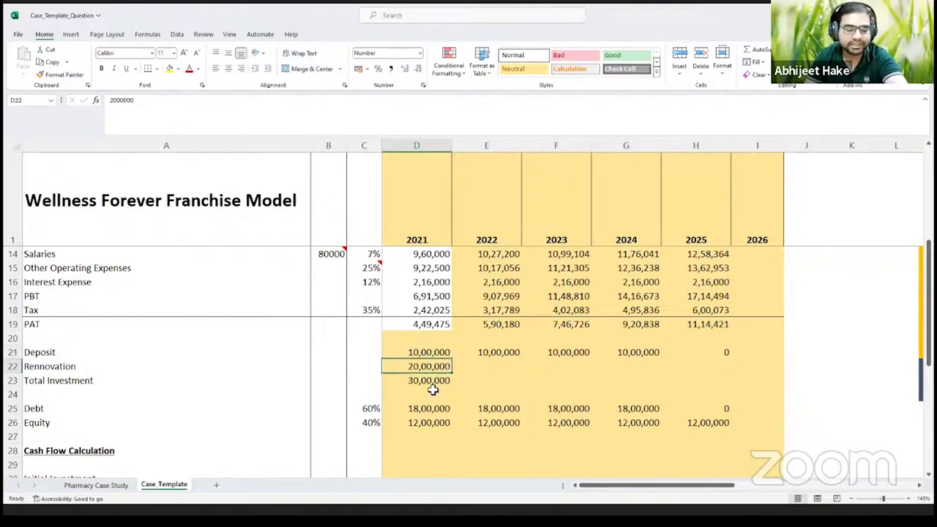
click(428, 383)
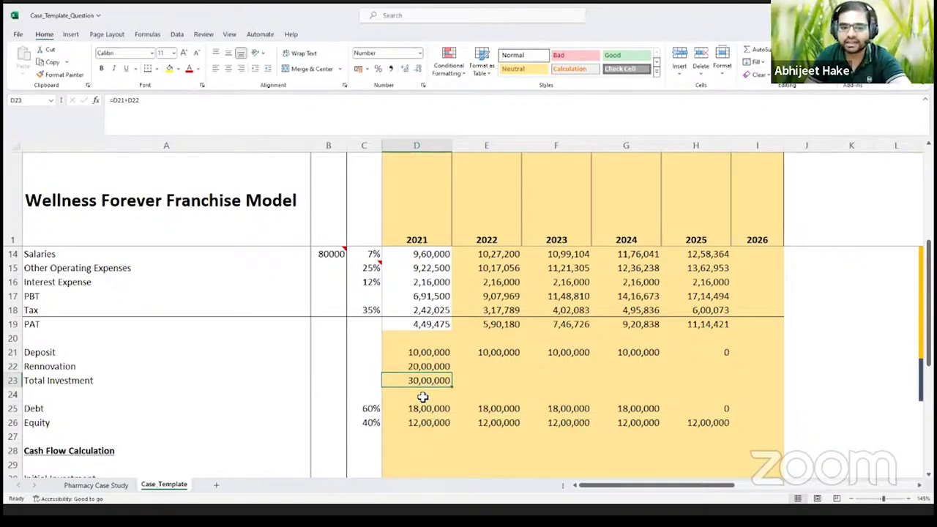
click(370, 410)
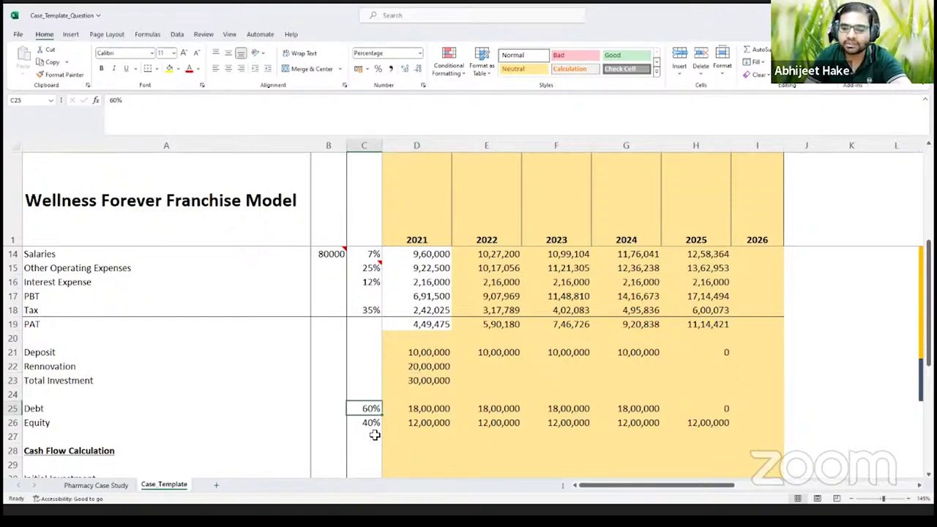
Examine the 2021 Debt formula in D25 and trace its references to the debt percentage and Total Investment.
click(413, 408)
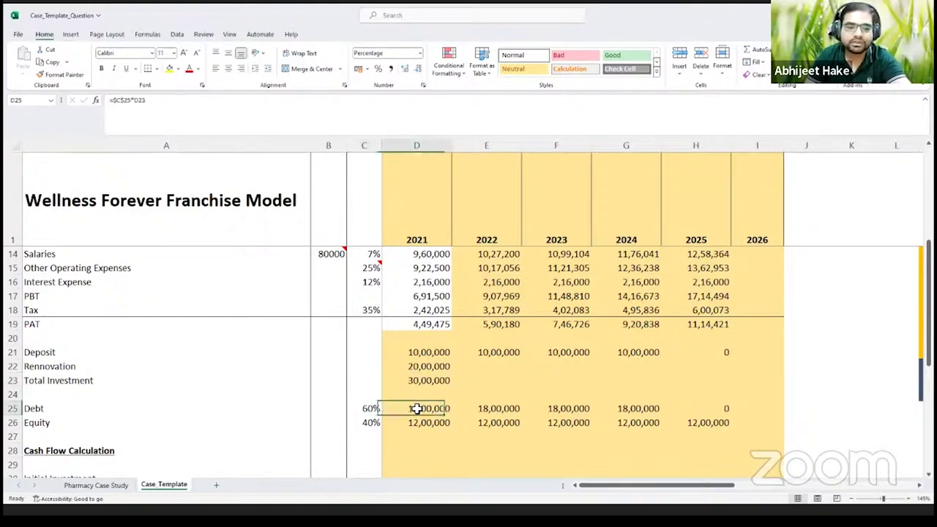
key(F2)
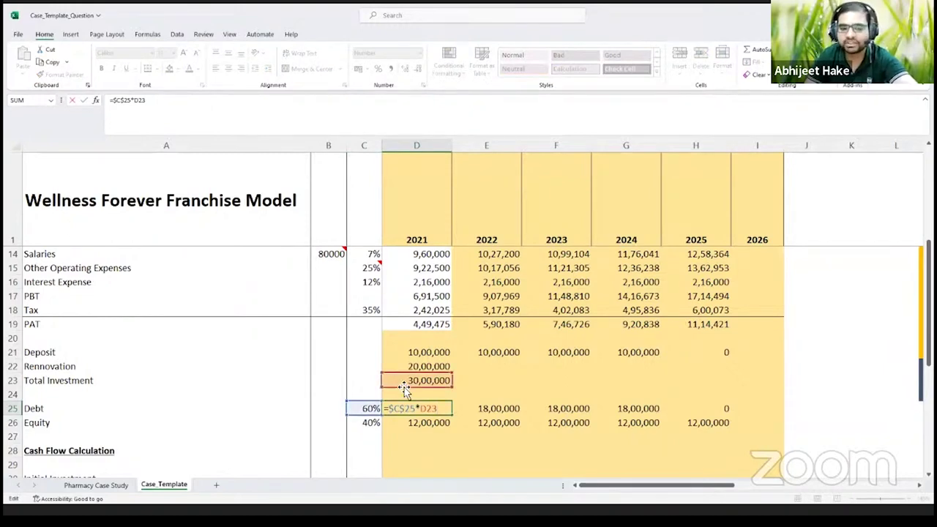
key(Escape)
key(F2)
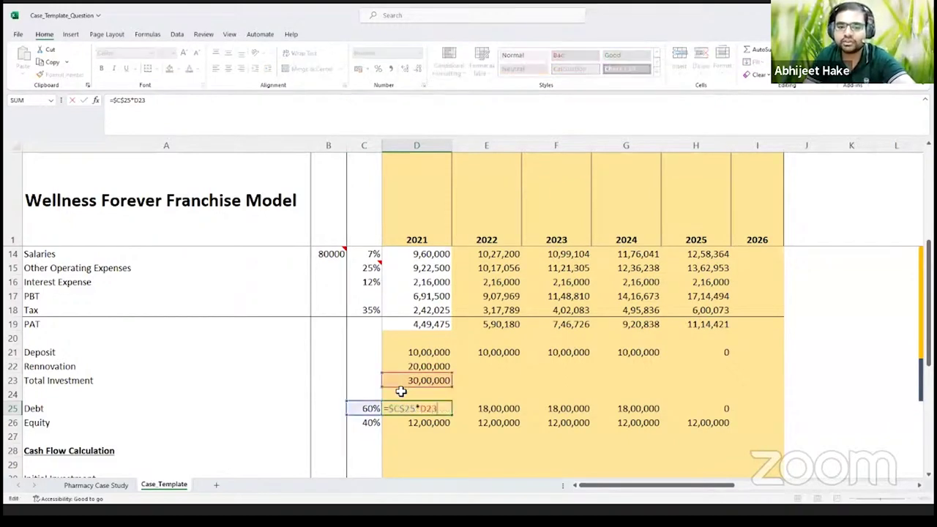
click(401, 408)
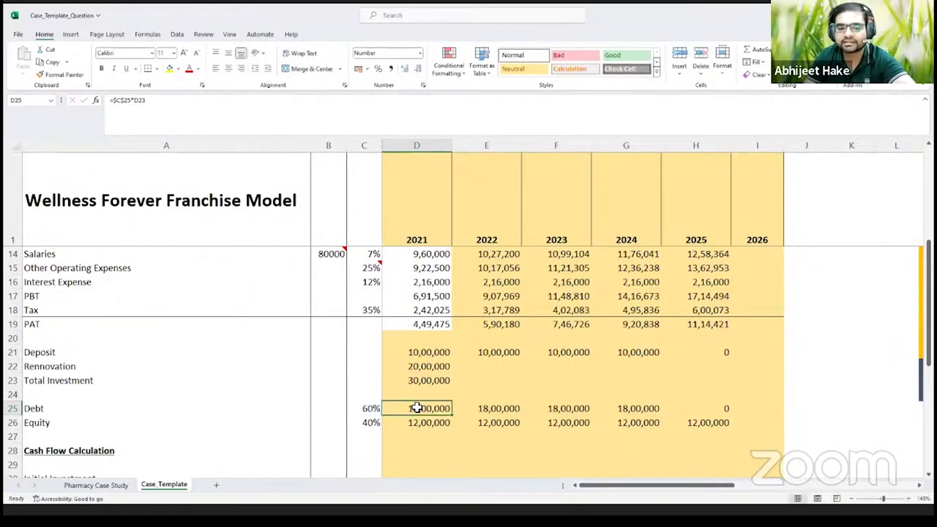
Compare the debt and equity percentages in C25 and C26 with the 2021 Debt and Equity formulas in D25 and D26.
click(372, 409)
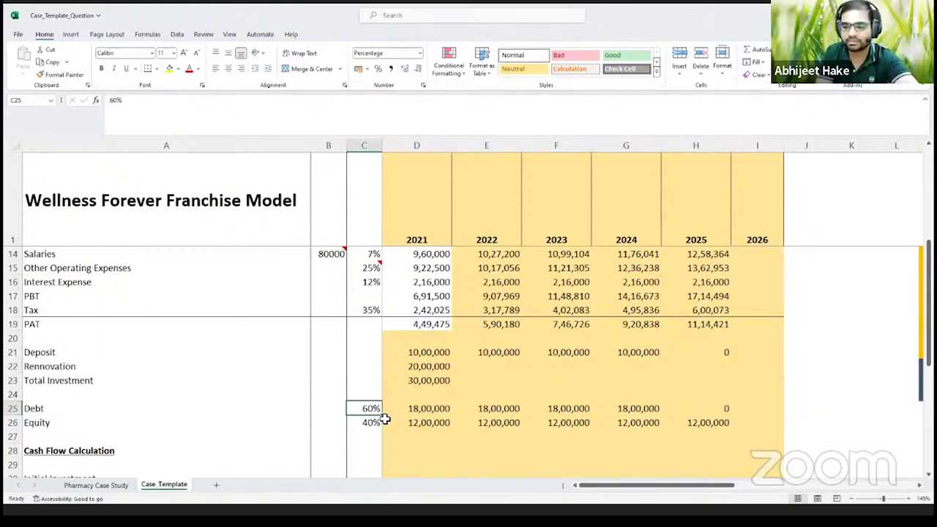
key(Down)
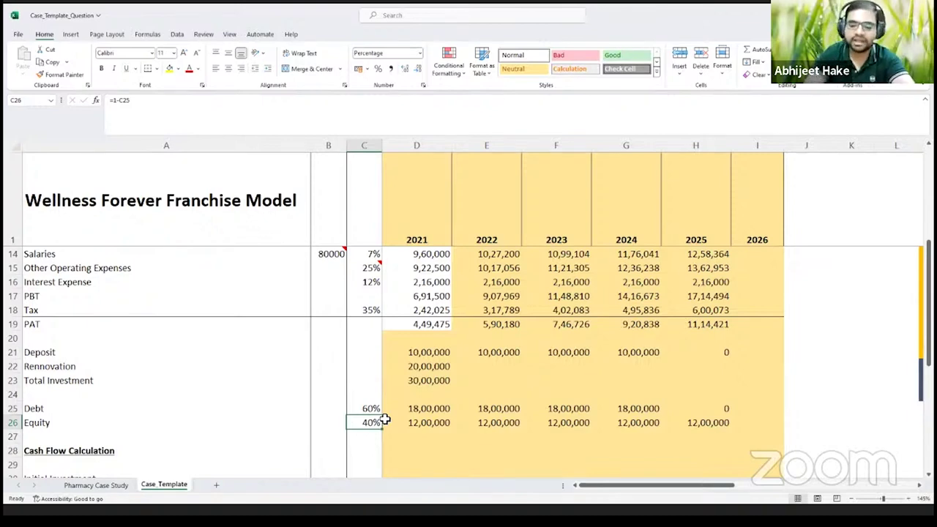
key(Right)
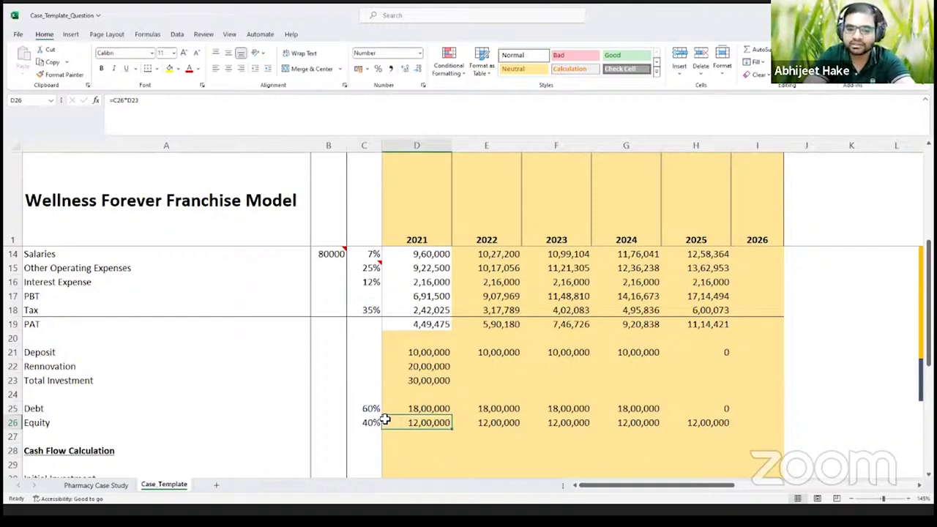
key(Up)
key(F2)
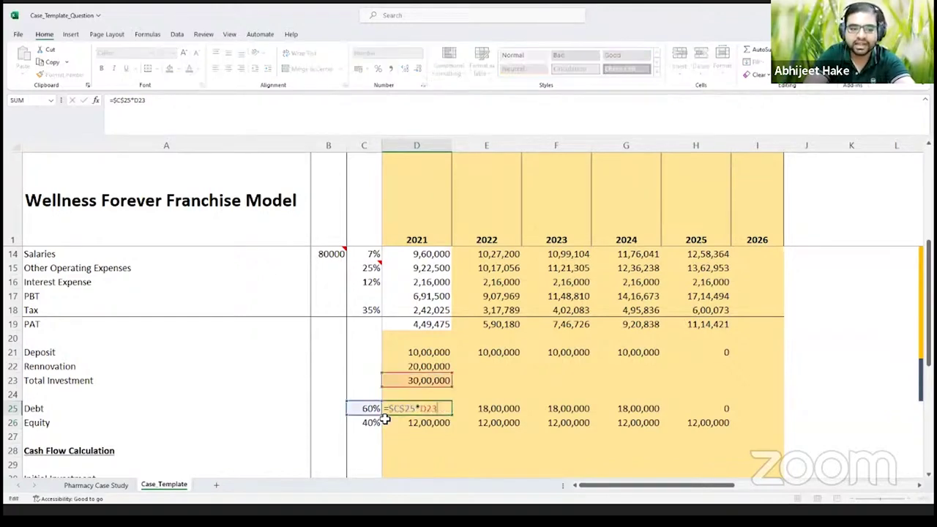
key(Escape)
key(Down)
key(F2)
key(Escape)
key(Up)
key(Left)
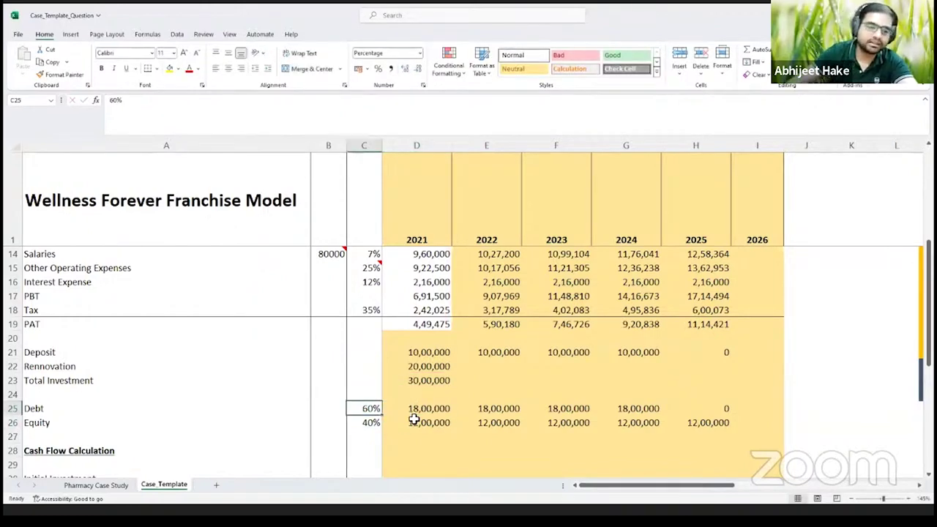
Check the funding terms and tax rate in the Pharmacy Case Study sheet against the Debt and Tax rows of Case_Template.
key(ctrl+Page_Up)
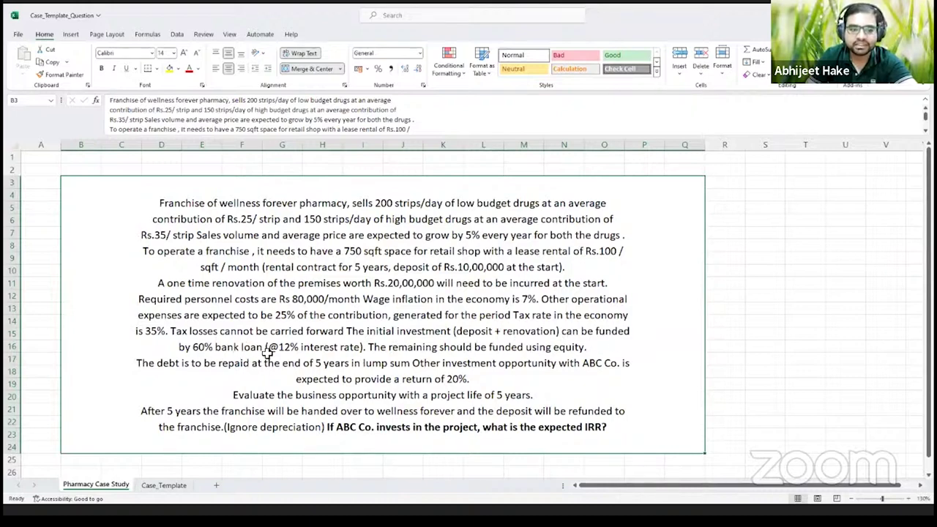
click(166, 485)
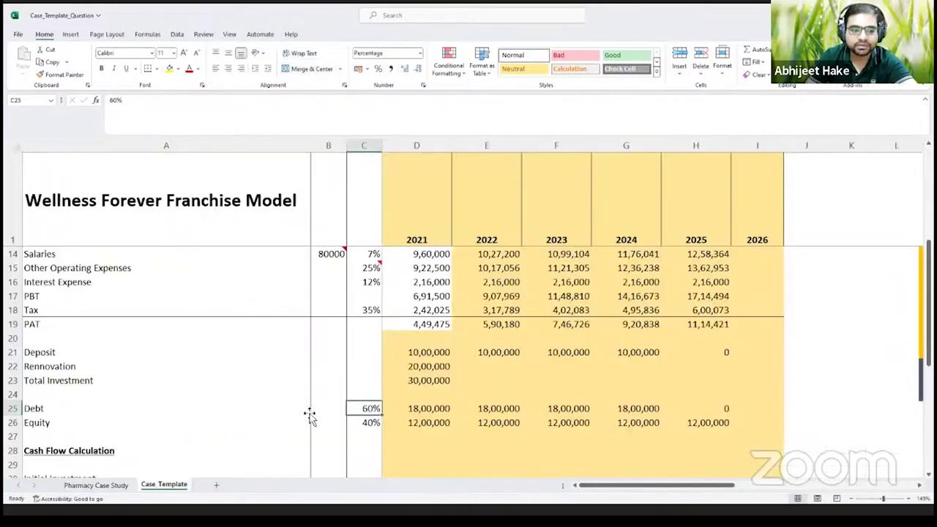
click(424, 410)
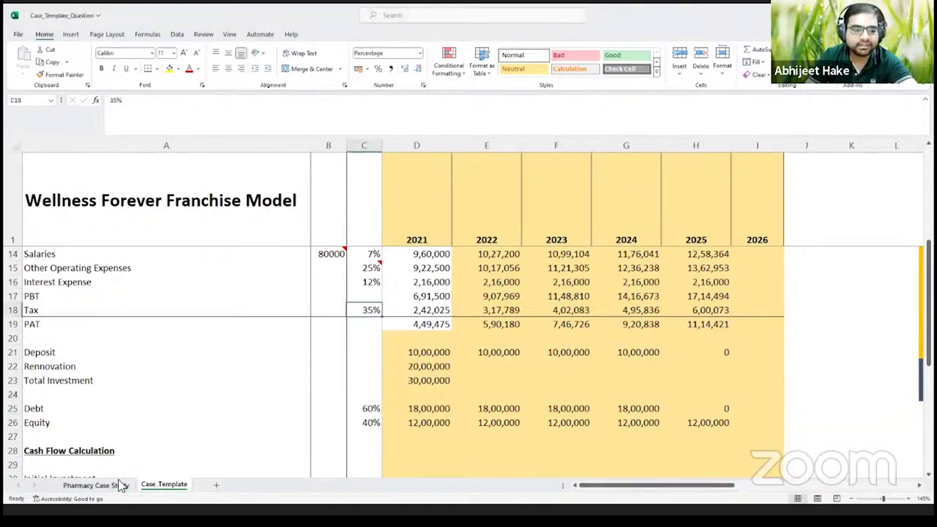
click(96, 485)
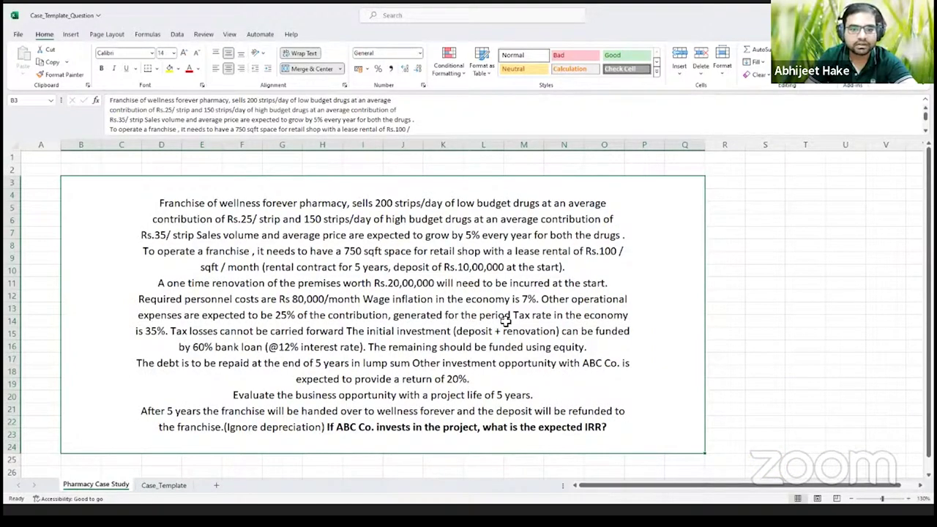
click(162, 485)
Examine the 2021 Tax formula in D18 and trace its references to the tax rate and PBT.
click(419, 312)
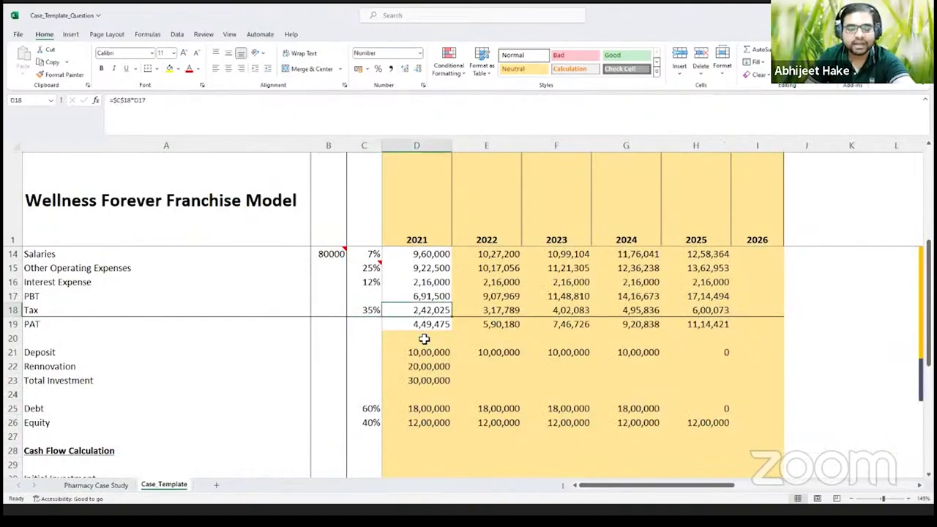
scroll(424, 339, up, 2)
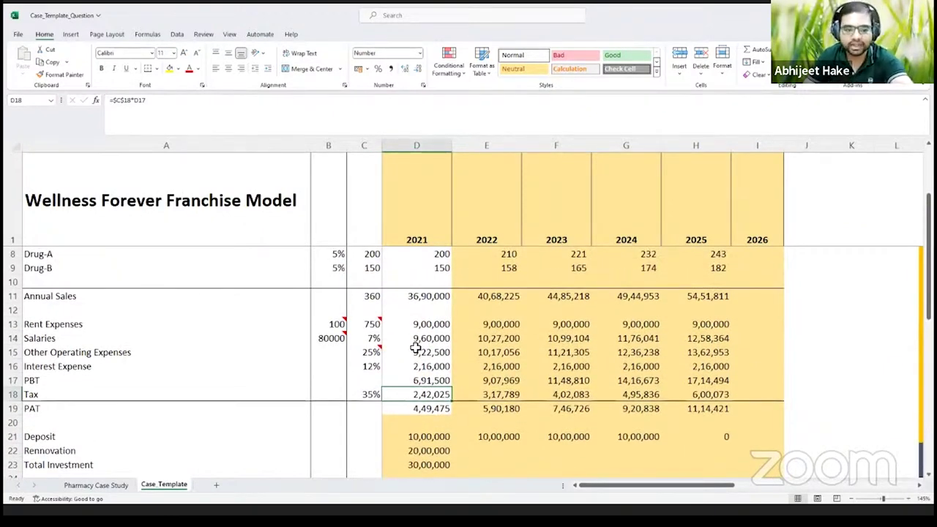
key(F2)
key(Escape)
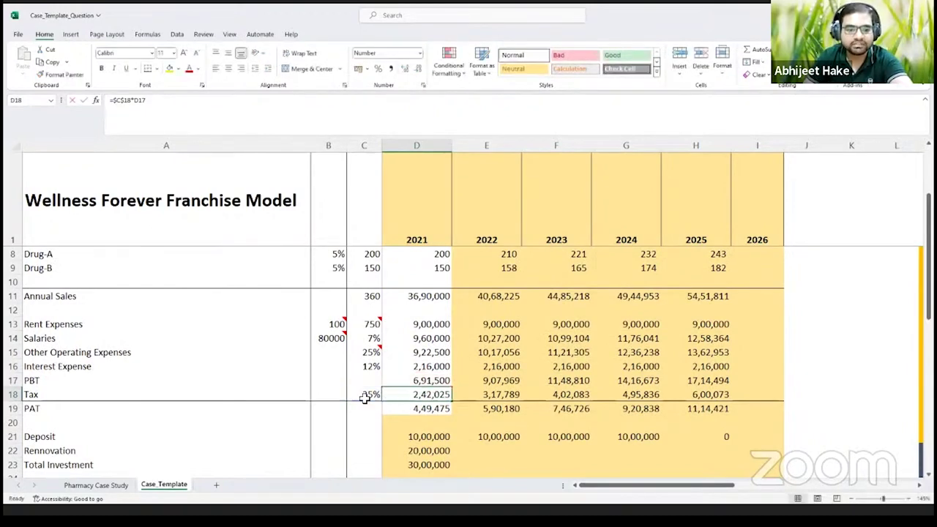
double_click(413, 391)
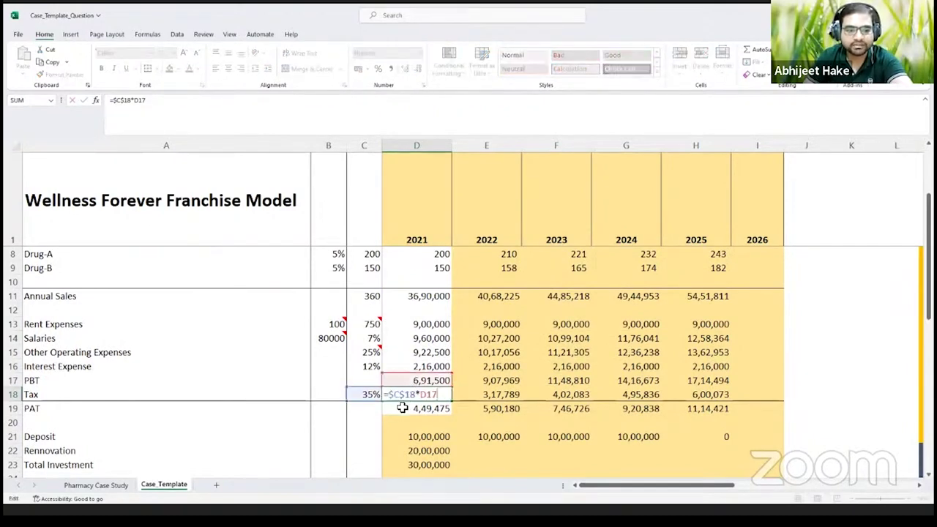
key(Escape)
key(F2)
key(Escape)
key(F2)
key(Escape)
key(F2)
key(Escape)
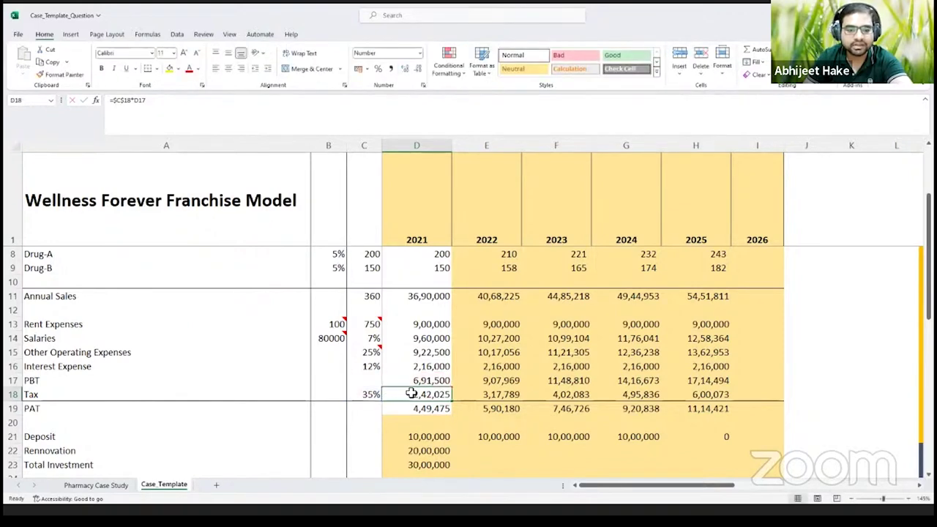
double_click(412, 393)
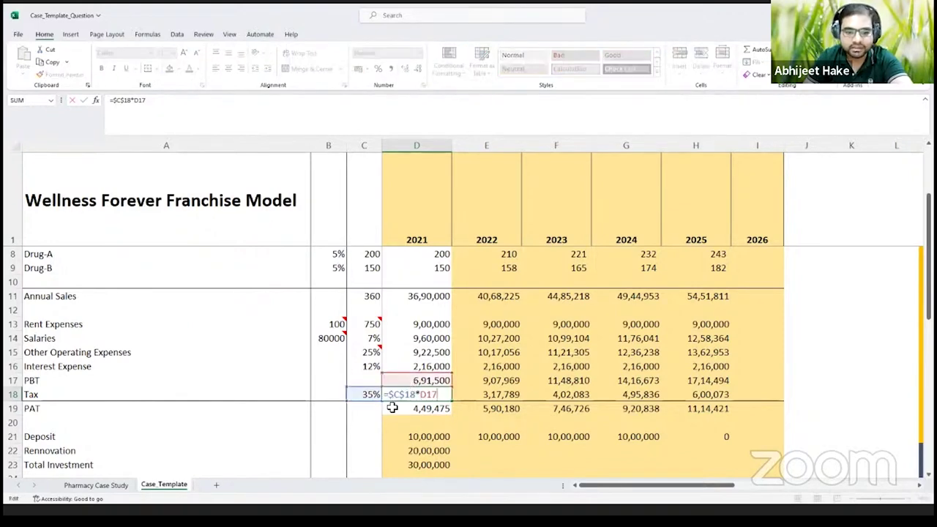
key(Escape)
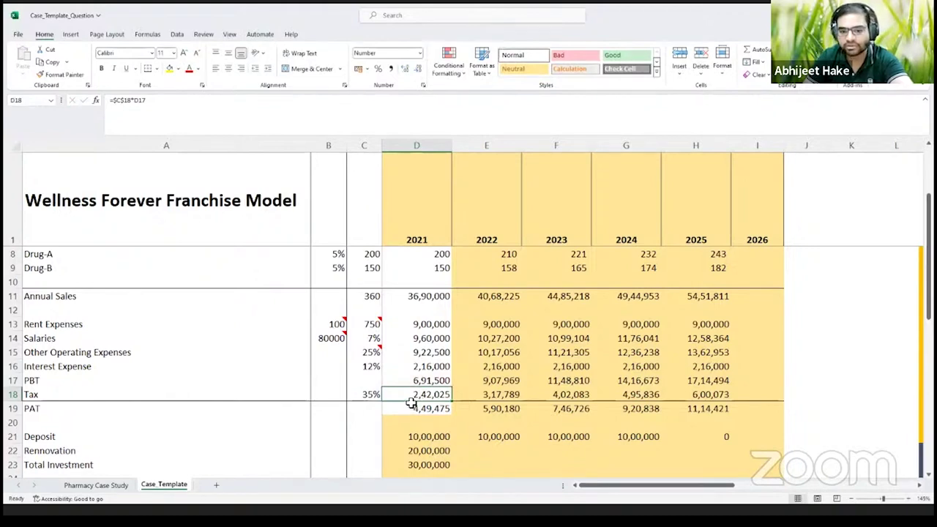
Inspect the Tax formulas in row 18 for the years 2022 through 2025.
click(486, 395)
double_click(486, 399)
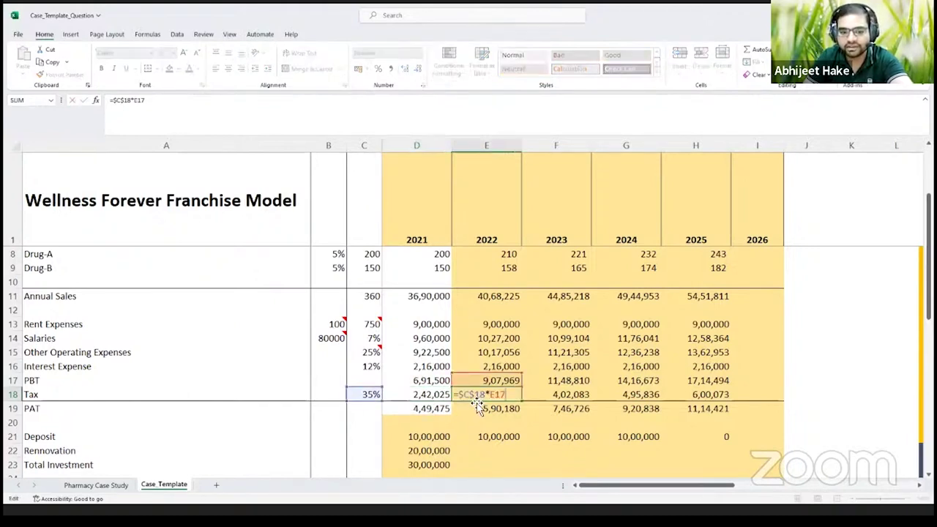
click(518, 381)
click(556, 380)
click(639, 395)
double_click(638, 394)
click(697, 397)
double_click(697, 397)
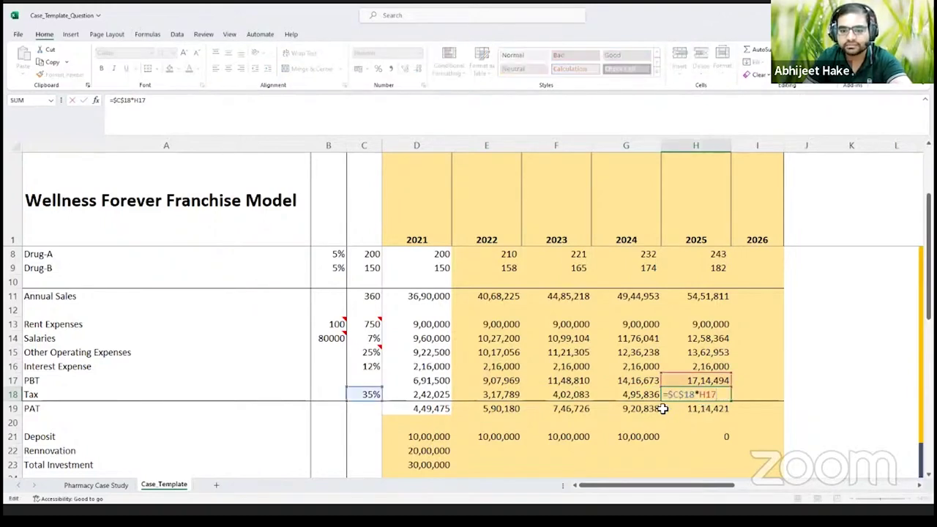
key(Escape)
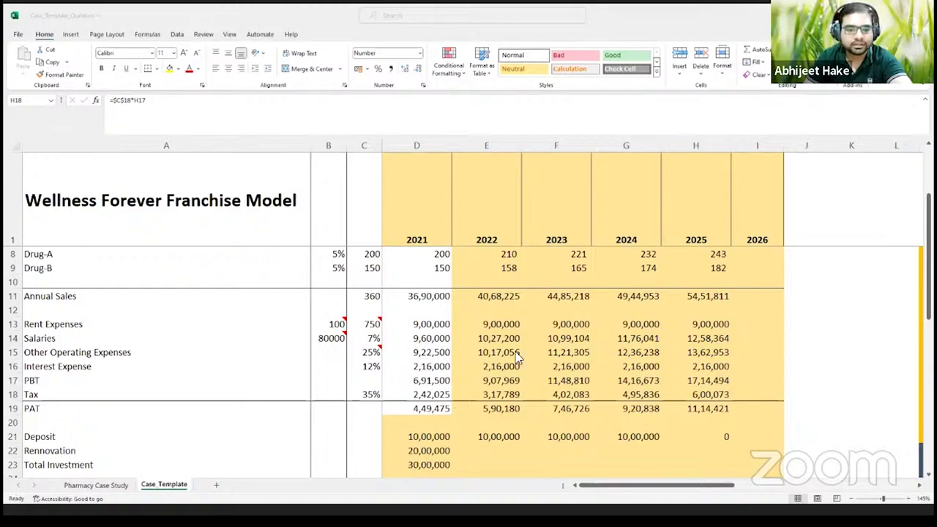
Review the investment, Debt and Equity rows down to the Cash Flow Calculation section, including the 2021 Equity cell.
scroll(515, 351, up, 1)
scroll(515, 351, down, 3)
scroll(512, 359, up, 1)
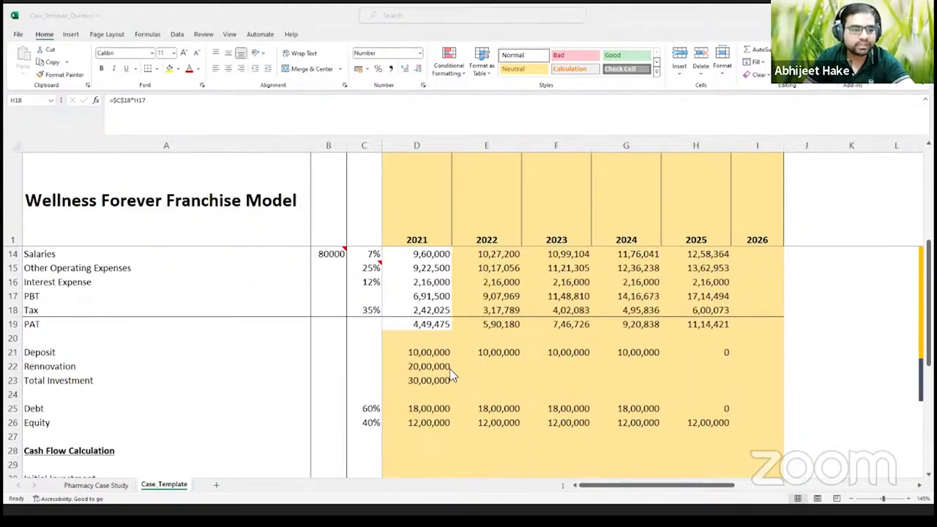
scroll(446, 370, down, 1)
click(426, 379)
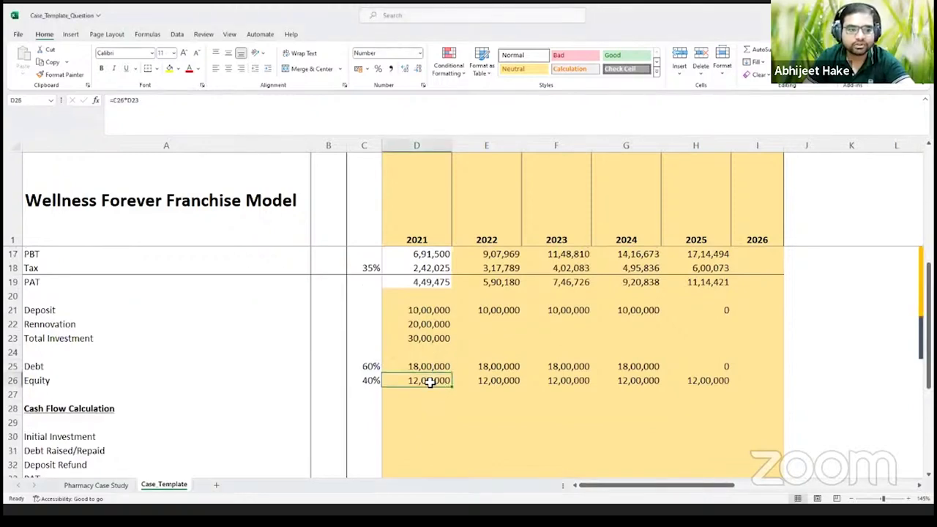
scroll(431, 382, down, 1)
scroll(431, 382, down, 1)
scroll(428, 373, up, 1)
scroll(428, 378, down, 1)
Enter the 2021 Initial Investment in D30 as the negative of Total Investment with =-D23.
click(409, 347)
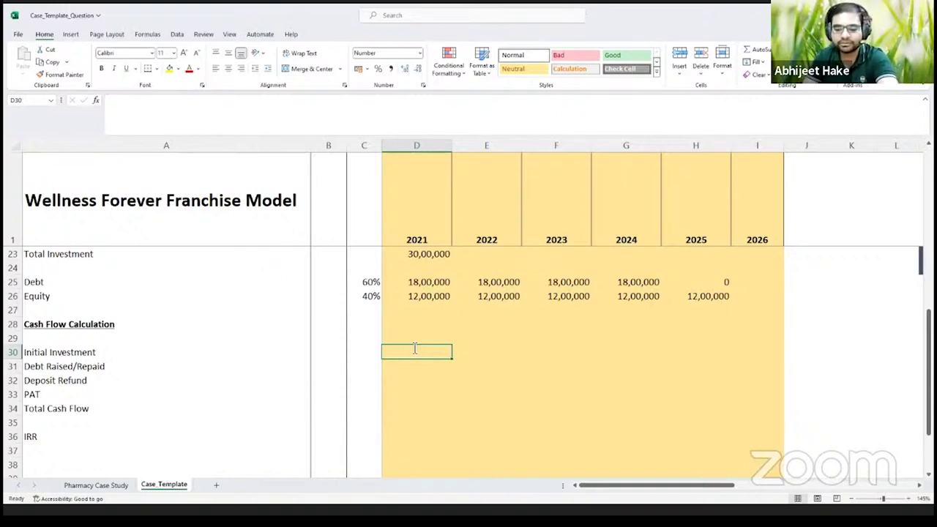
text(=-)
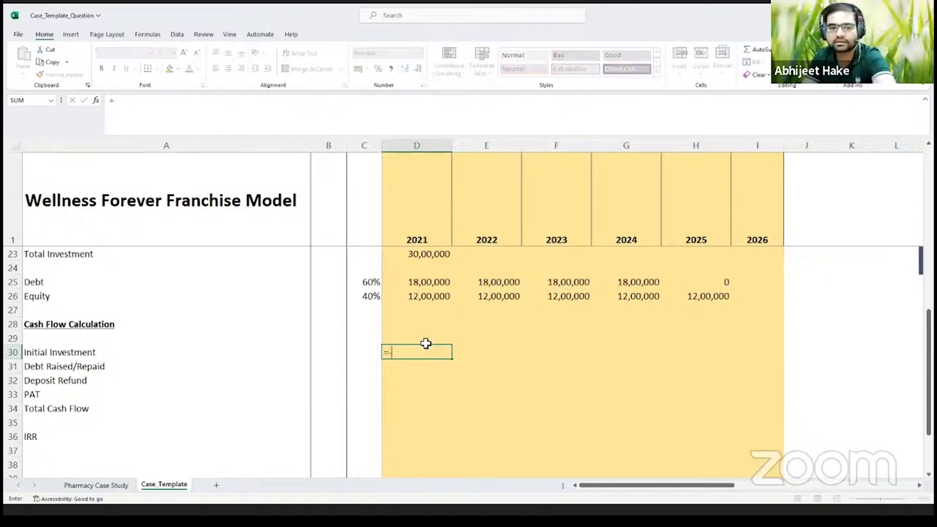
scroll(424, 341, down, 1)
scroll(427, 344, up, 4)
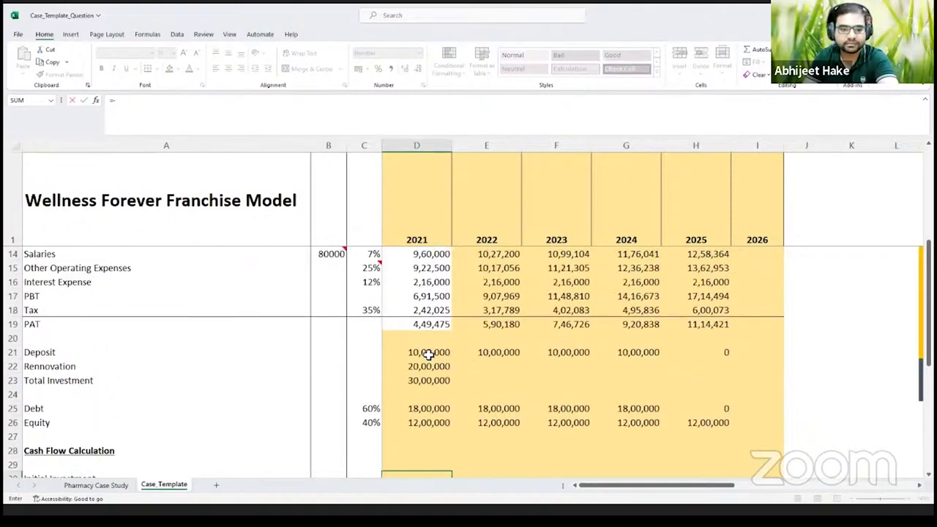
click(428, 380)
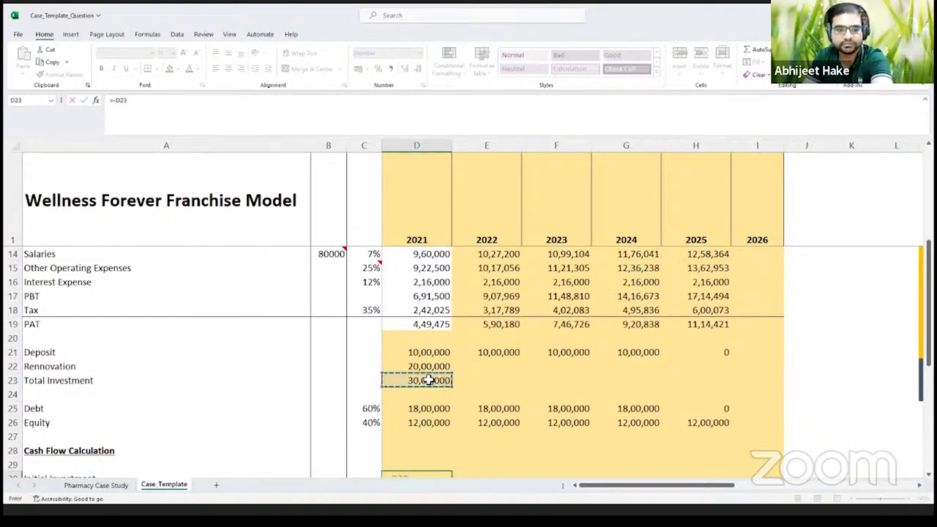
key(Return)
Link the 2021 Debt Raised/Repaid cell D31 to the 2021 Debt with =D25 and recheck the Initial Investment cell.
scroll(428, 380, down, 1)
scroll(428, 380, up, 1)
scroll(428, 380, down, 1)
scroll(430, 380, up, 1)
scroll(428, 379, down, 3)
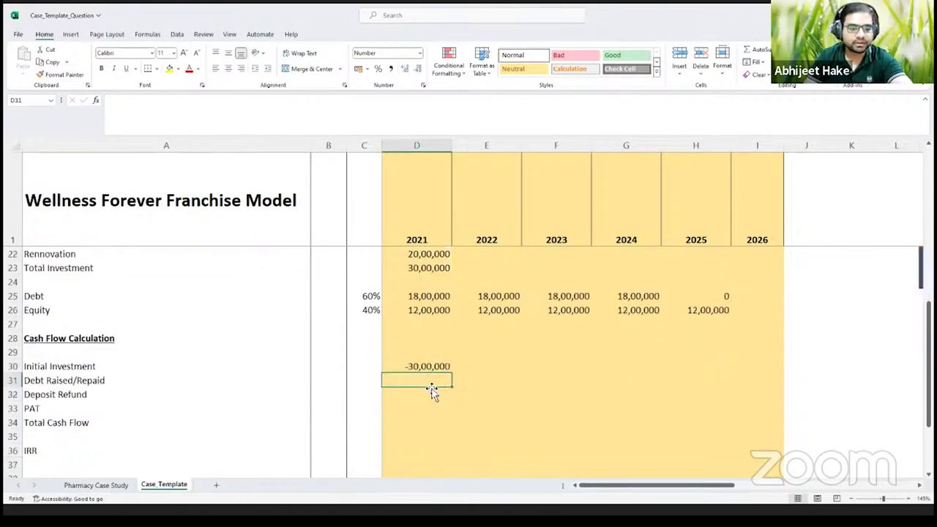
text(=)
click(428, 297)
key(Return)
key(Up)
key(Up)
key(Down)
key(Up)
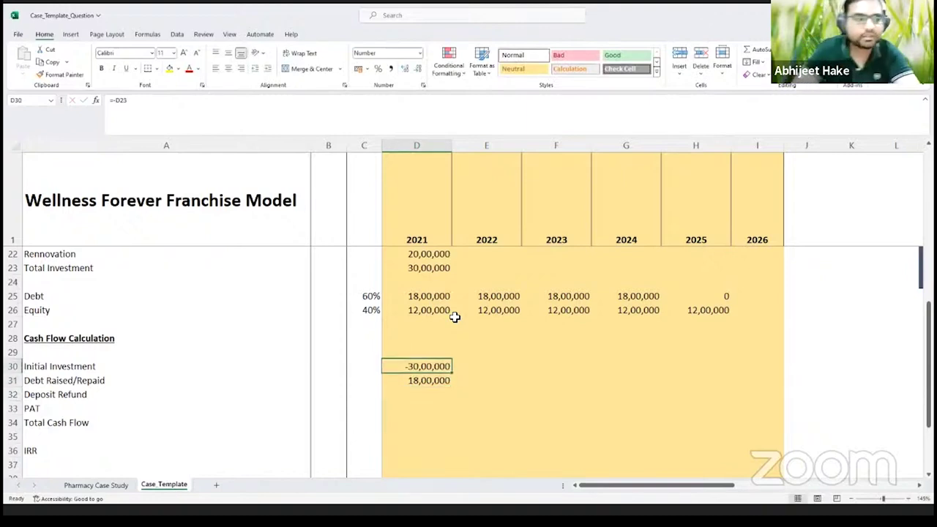
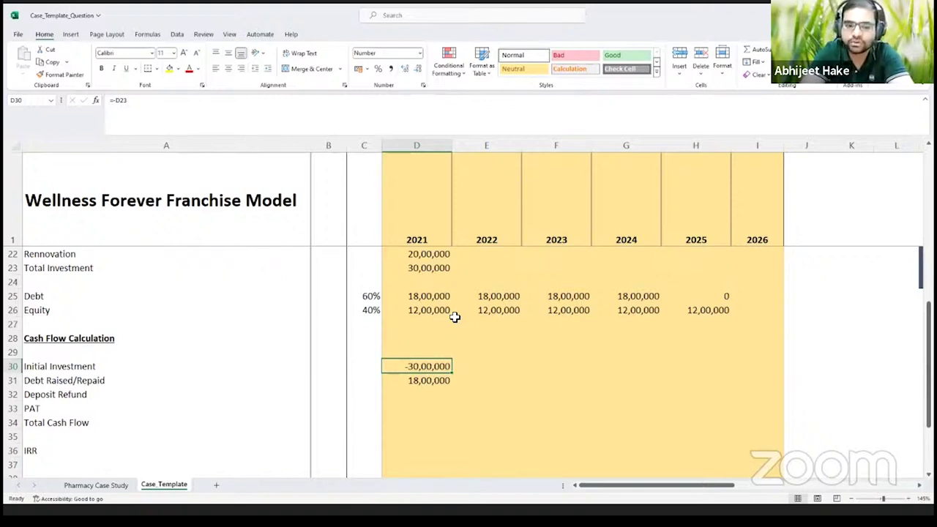
Set the 2021 Deposit Refund in D32 to 0.
key(Down)
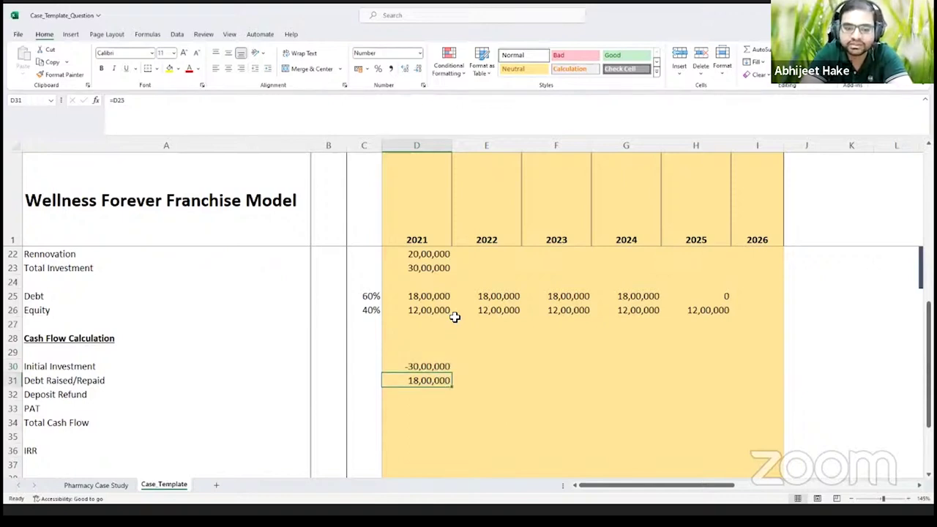
key(Down)
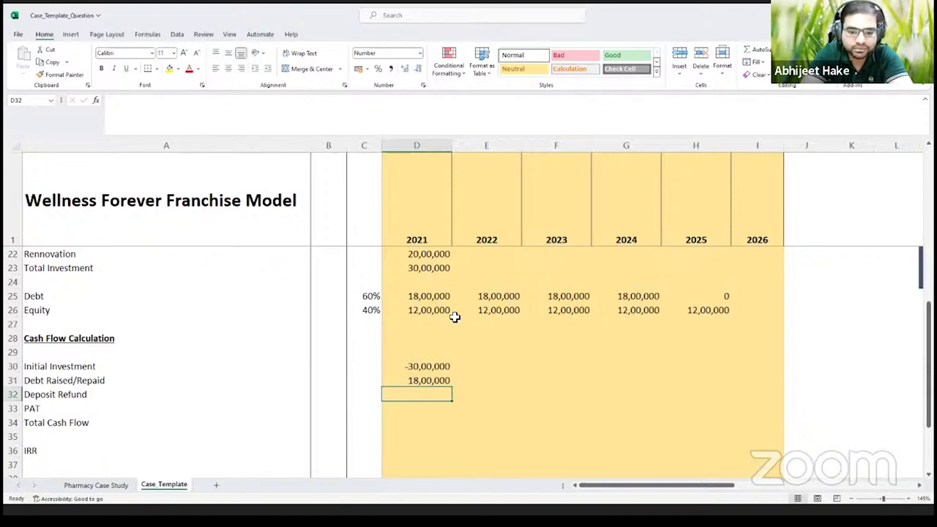
text(0)
key(Return)
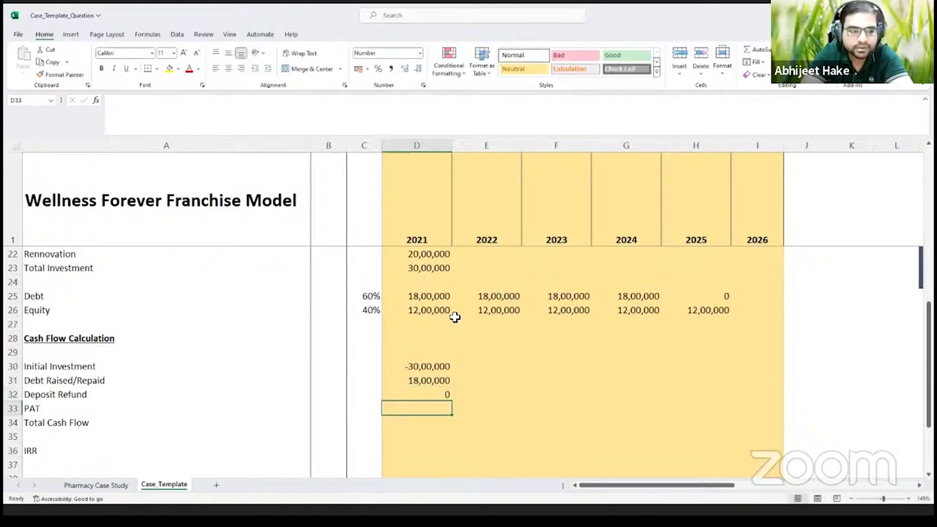
Link the 2021 PAT cell D33 in the Cash Flow Calculation to the 2021 PAT above with =D19.
text(=)
key(Up)
key(Up)
key(Up)
key(Up)
key(Up)
key(Up)
key(Up)
key(Up)
key(Up)
key(Up)
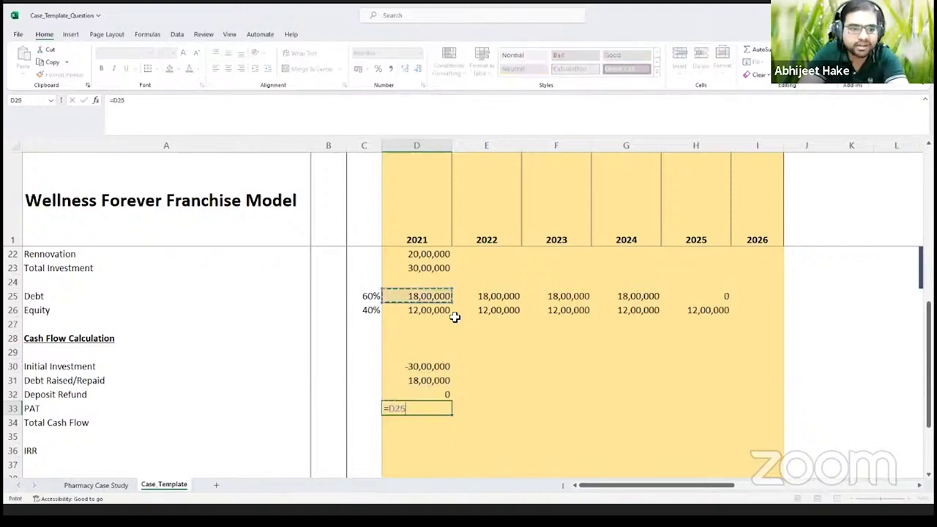
key(Up)
key(Up)
key(Up)
key(Up)
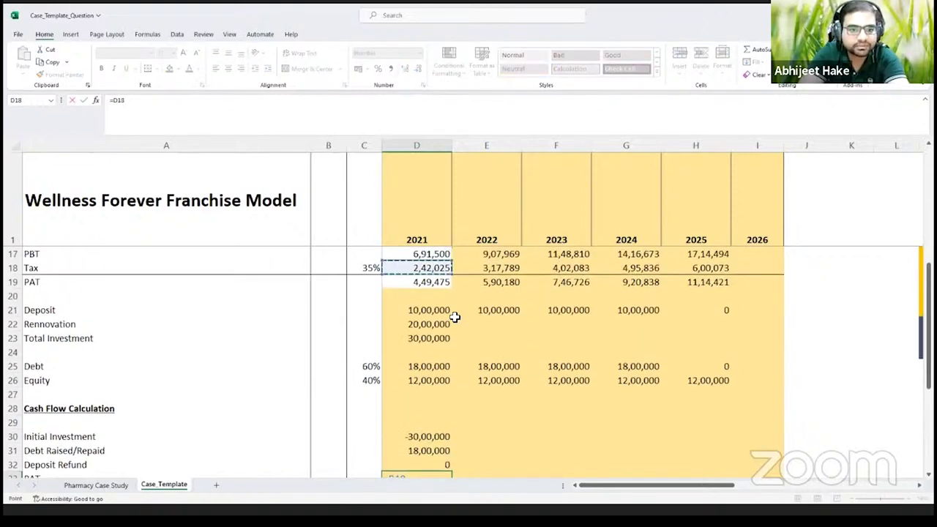
key(Return)
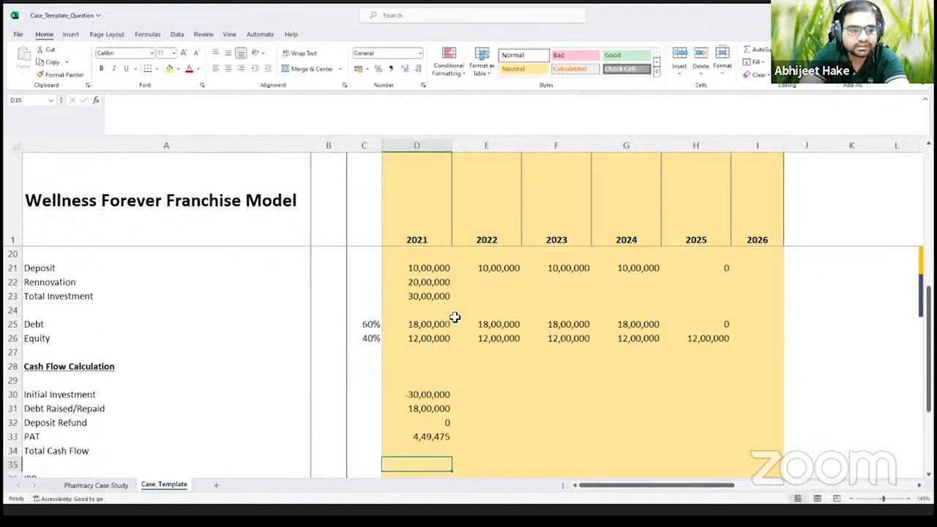
Calculate the 2021 Total Cash Flow in D34 with =D30+D31+D32+D33.
text(=)
key(Up)
key(Up)
key(Up)
key(Up)
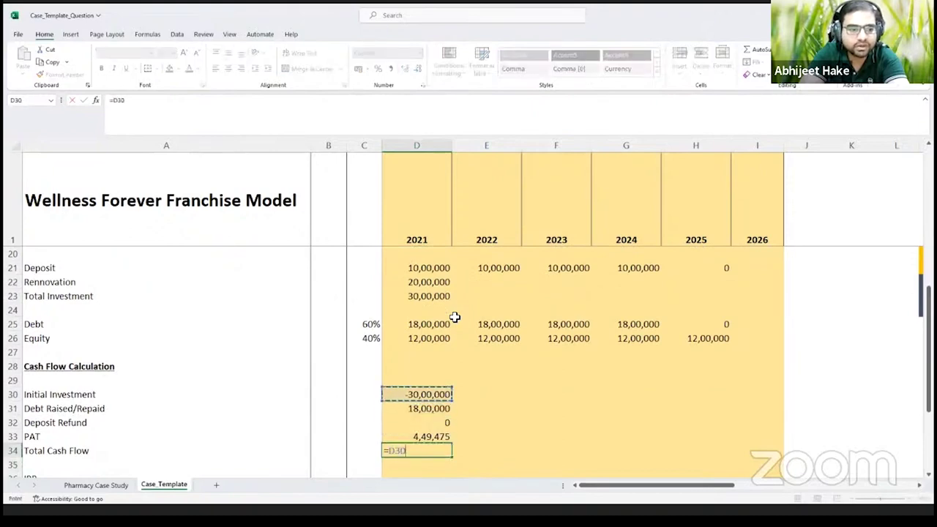
text(+)
key(Up)
key(Up)
key(Up)
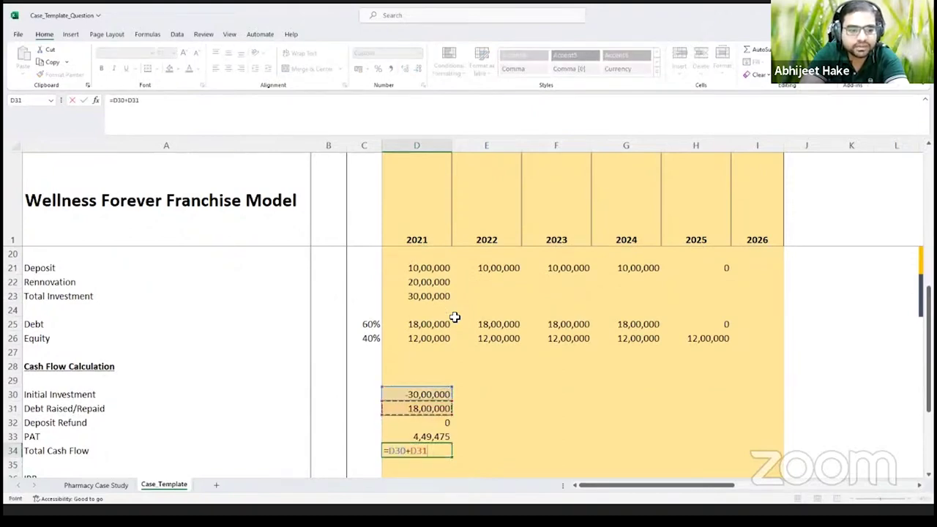
text(+)
key(Up)
key(Up)
text(+)
key(Up)
key(ctrl+Return)
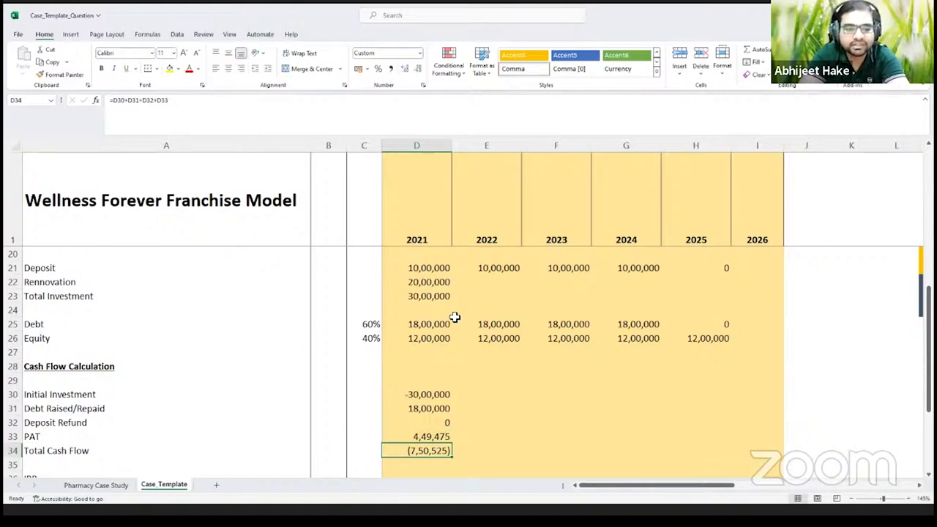
Set the 2022 Initial Investment in E30 to 0.
key(Up)
key(Up)
key(Up)
key(Up)
key(Up)
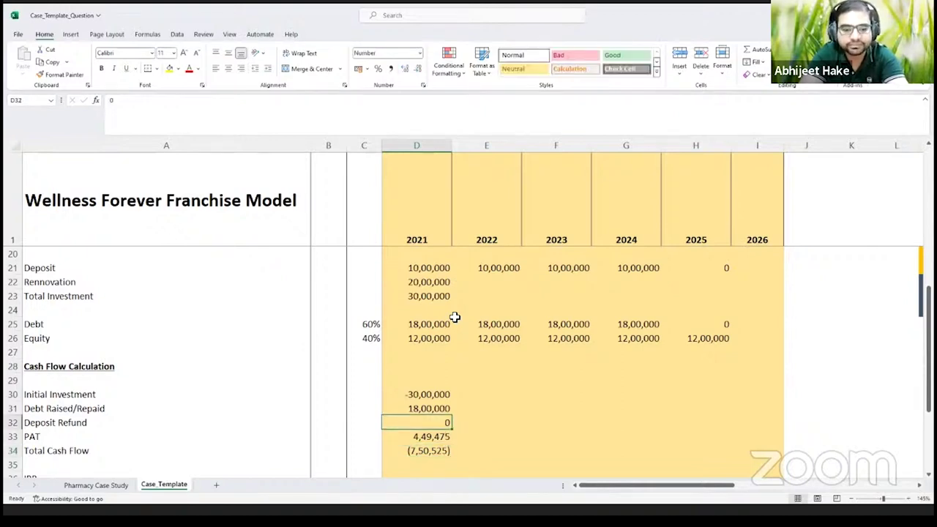
key(Down)
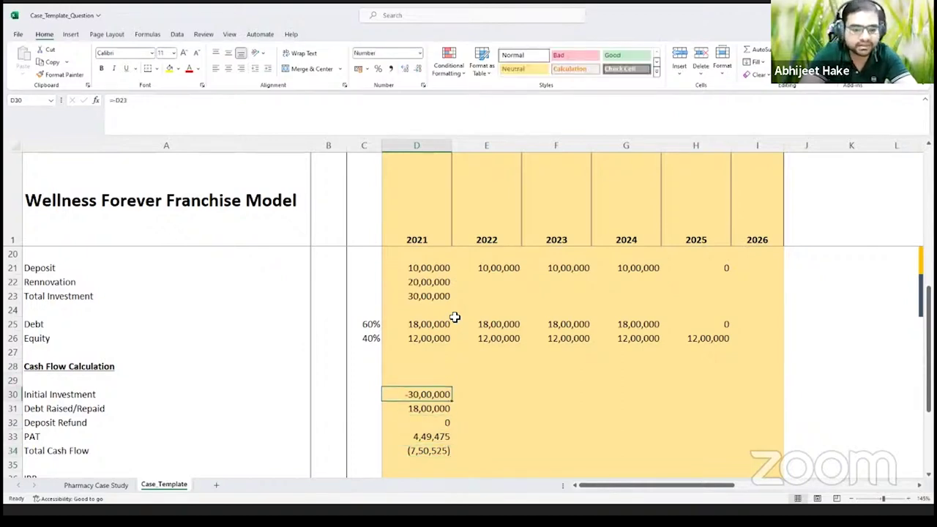
key(Right)
text(0)
key(ctrl+Return)
key(Left)
key(Right)
Set the 2022 Debt Raised/Repaid in E31 and Deposit Refund in E32 to 0.
key(Down)
key(Left)
key(Right)
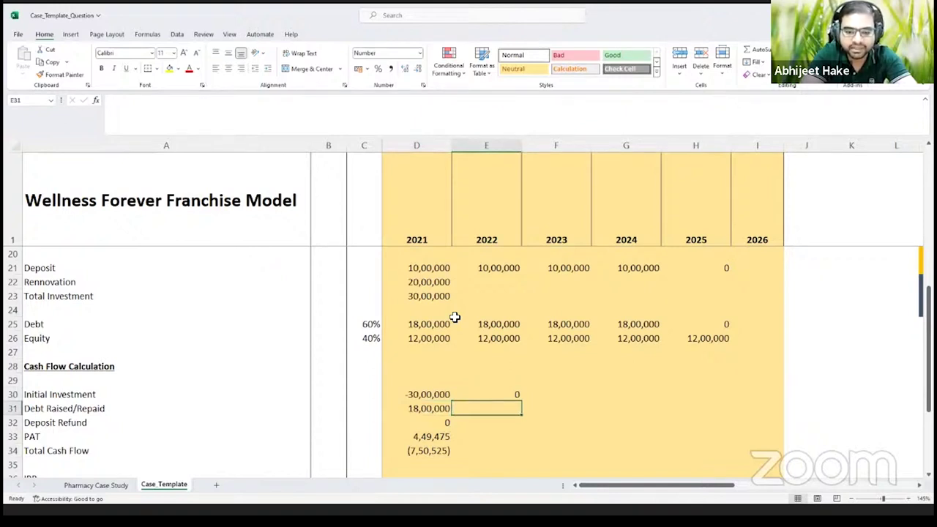
text(0)
key(Return)
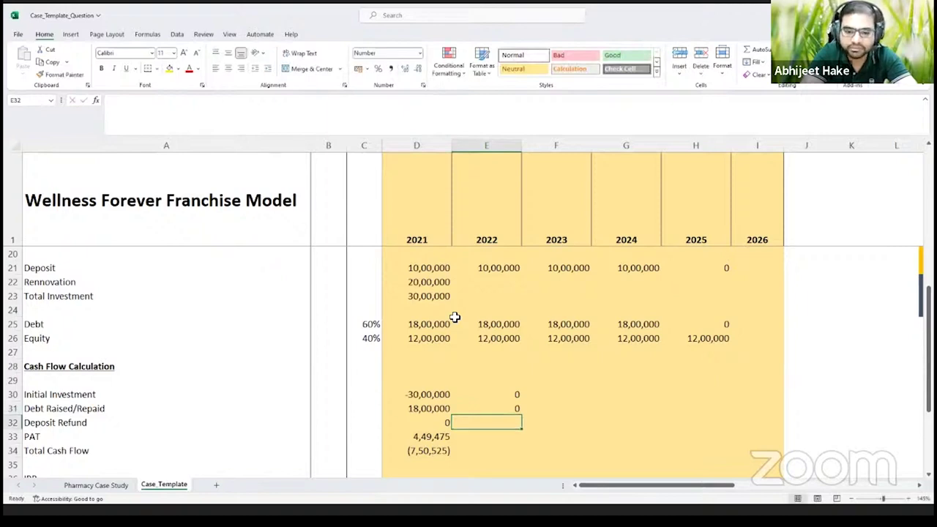
text(0)
key(Return)
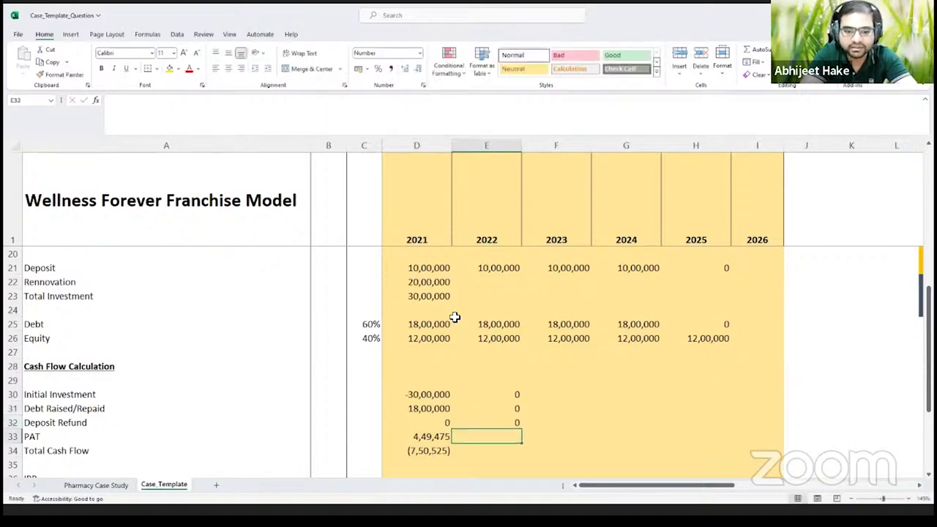
Copy the 2021 PAT and Total Cash Flow formulas across into 2022, cells E33 and E34.
key(Left)
key(shift+Right)
key(ctrl+r)
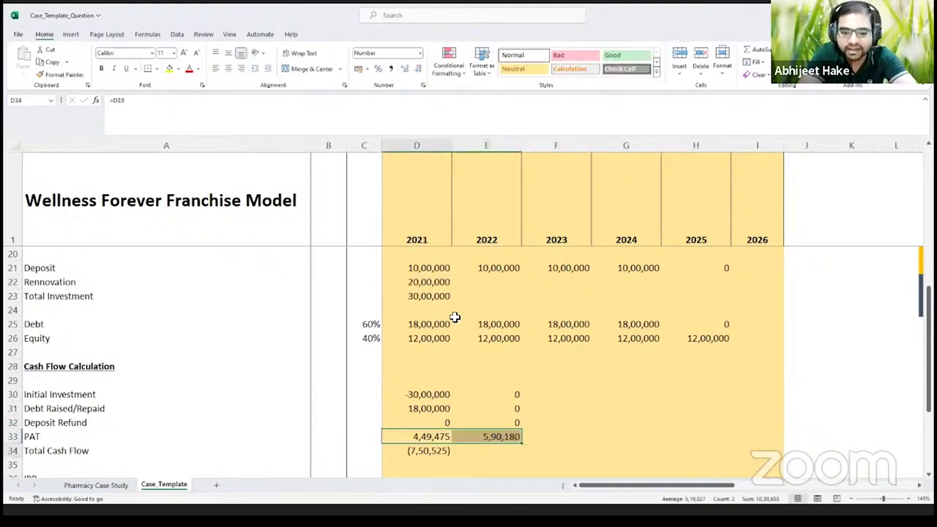
key(Down)
key(ctrl+c)
key(Right)
key(ctrl+v)
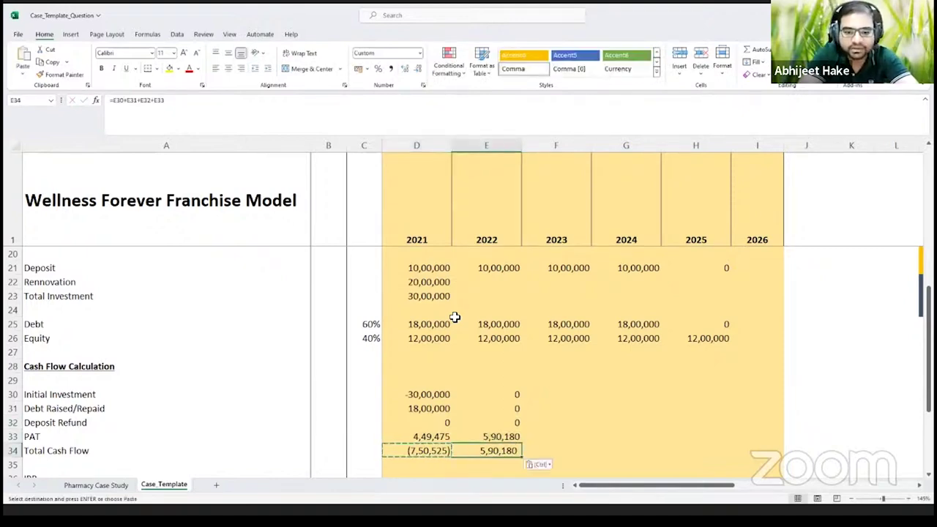
key(Escape)
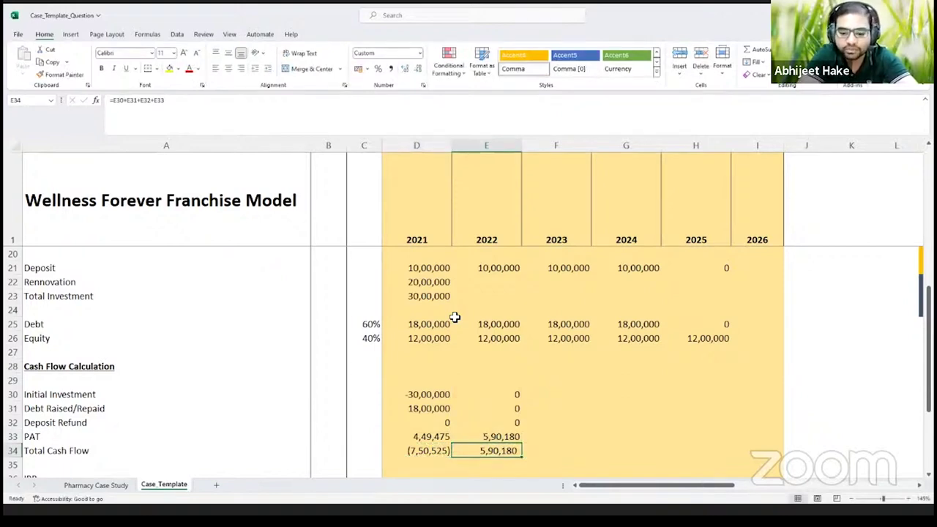
key(Left)
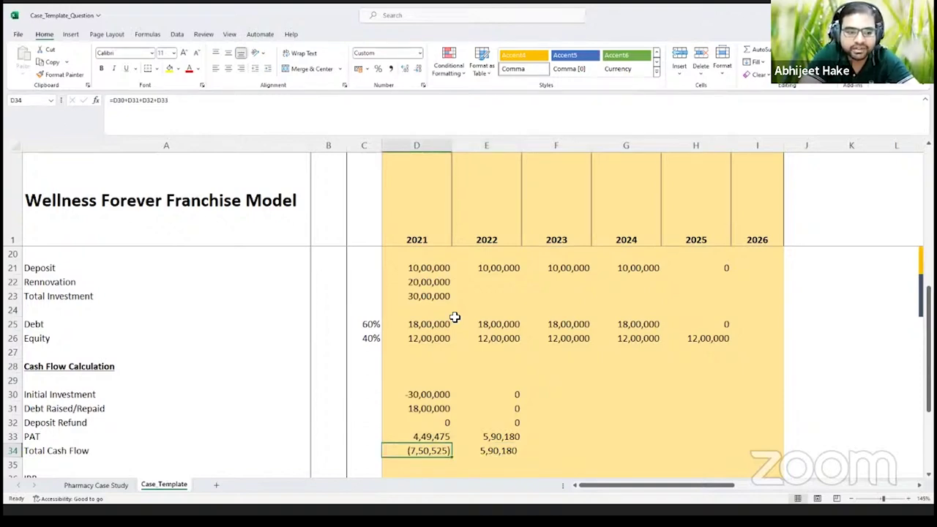
key(Right)
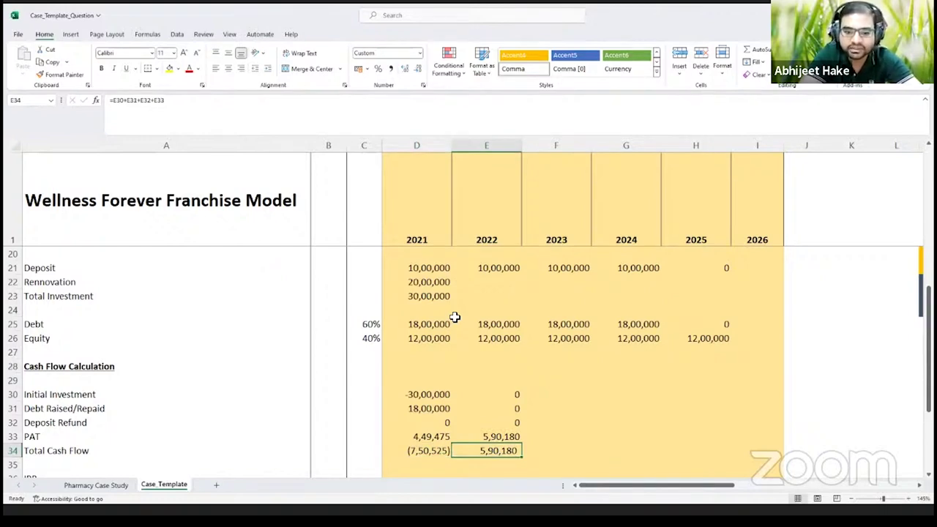
Set the 2023 Initial Investment, Debt Raised/Repaid and Deposit Refund in F30:F32 to 0.
key(Up)
key(Up)
key(Up)
key(Up)
key(Right)
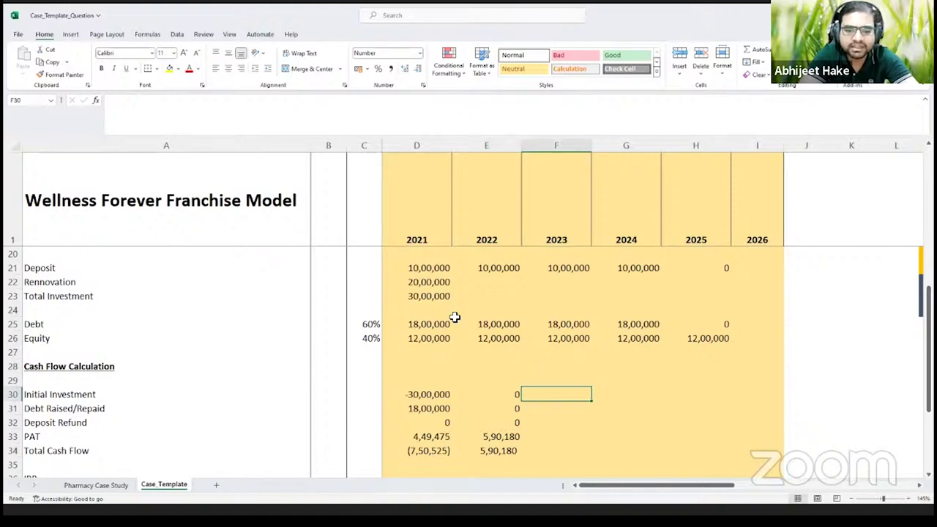
text(0)
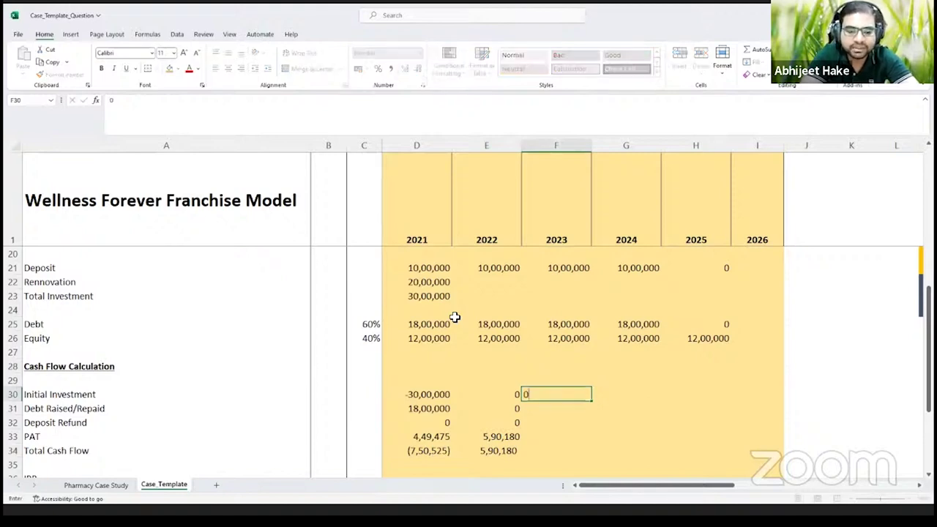
key(Return)
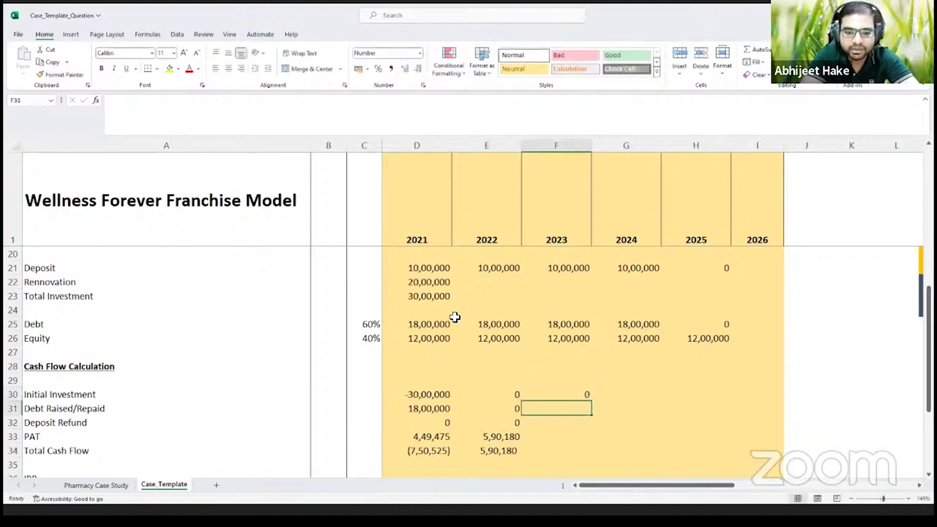
text(0)
key(Return)
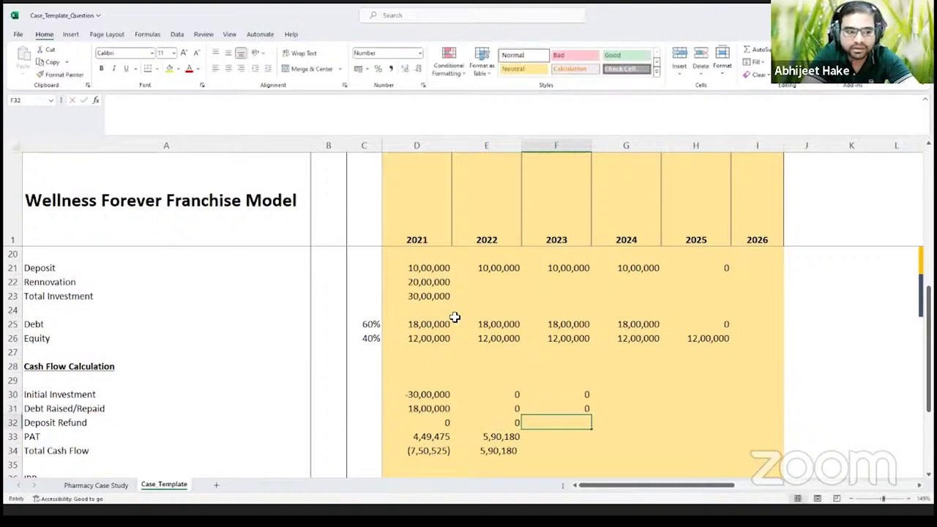
text(0)
key(Return)
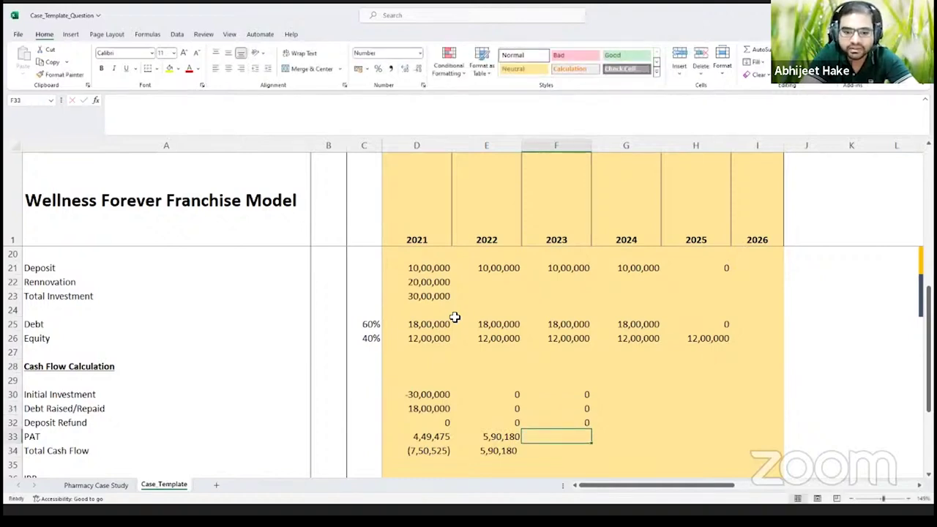
Fill the 2022 PAT and Total Cash Flow formulas into 2023, cells F33 and F34, and check the total's cell references.
key(Left)
key(shift+Right)
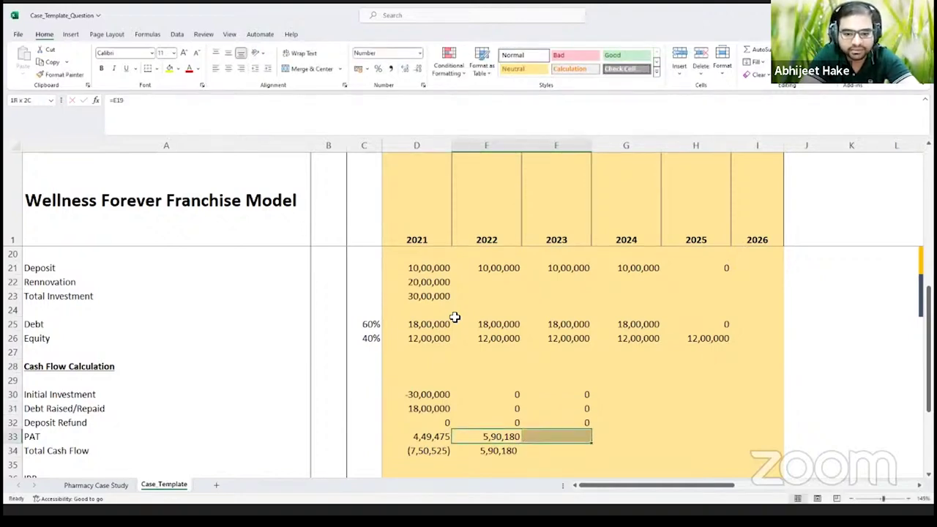
key(ctrl+r)
key(Right)
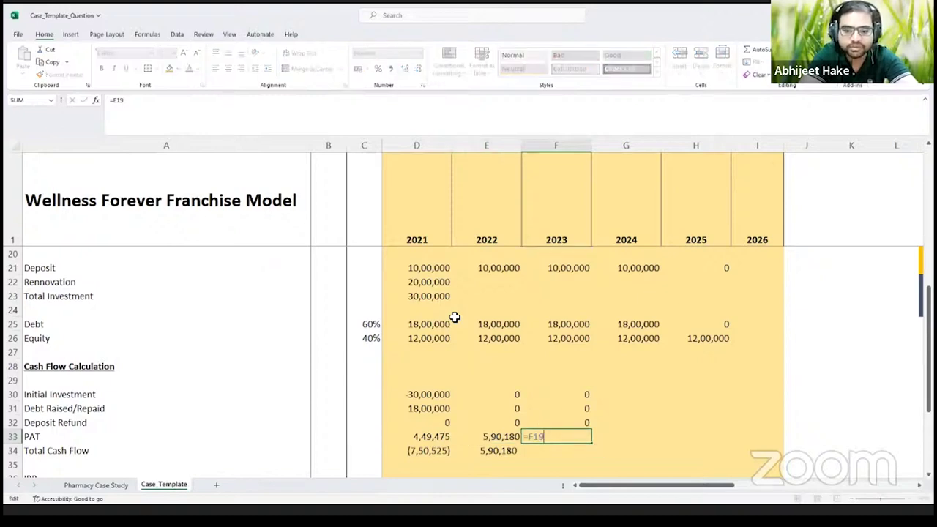
key(Down)
key(Left)
key(shift+Right)
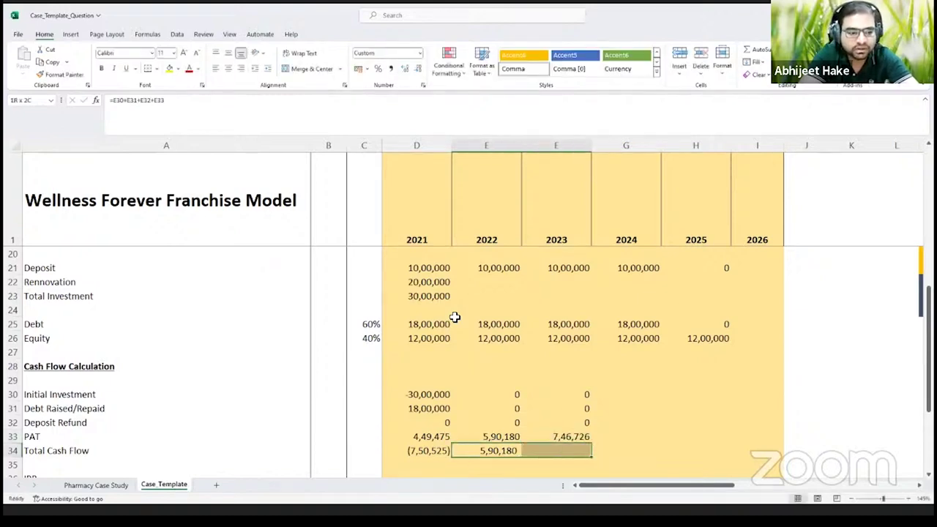
key(ctrl+r)
key(Right)
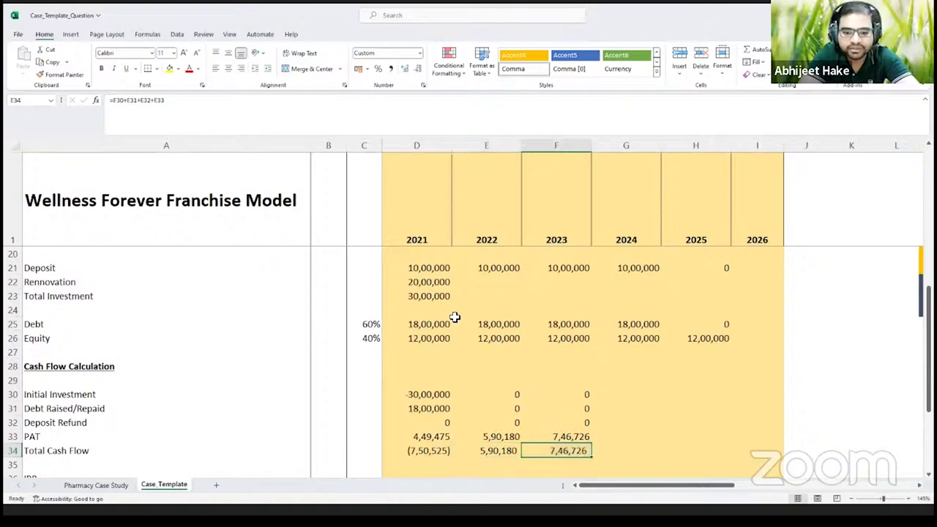
key(F2)
key(Escape)
key(F2)
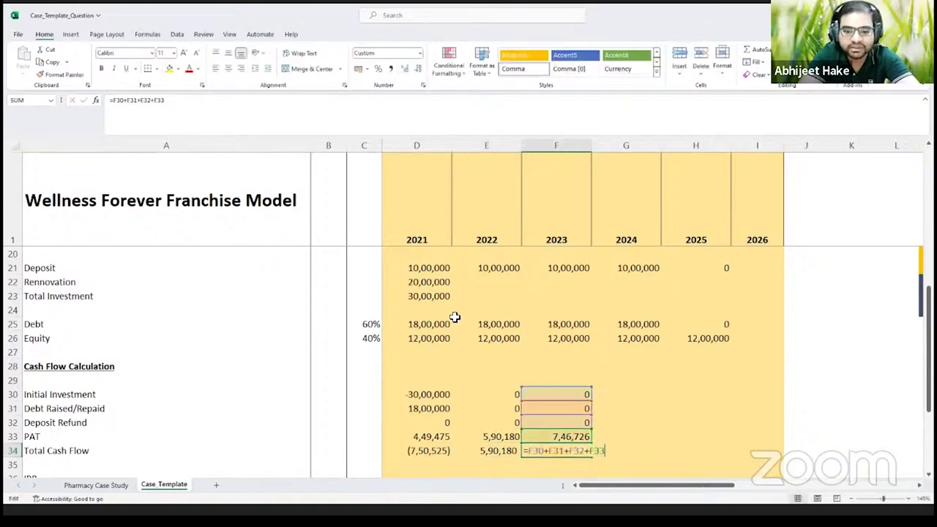
key(Escape)
Set the 2024 Initial Investment, Debt Raised/Repaid and Deposit Refund in G30:G32 to 0.
key(Up)
key(Up)
key(Up)
key(Up)
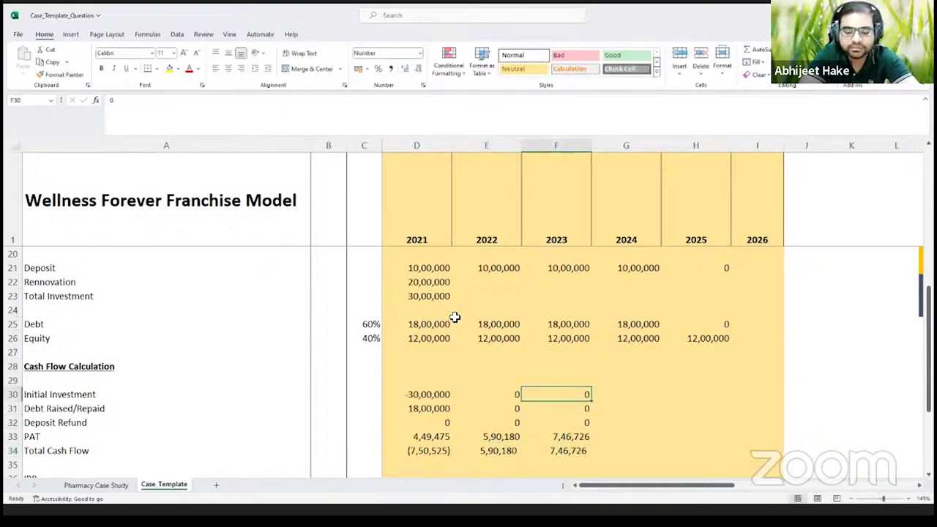
key(shift+Down)
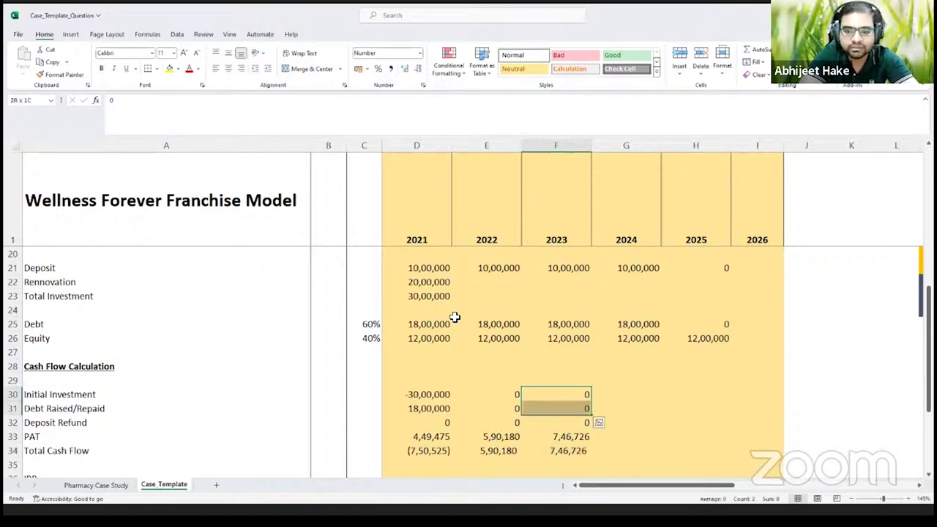
key(Right)
text(0)
key(Return)
text(0)
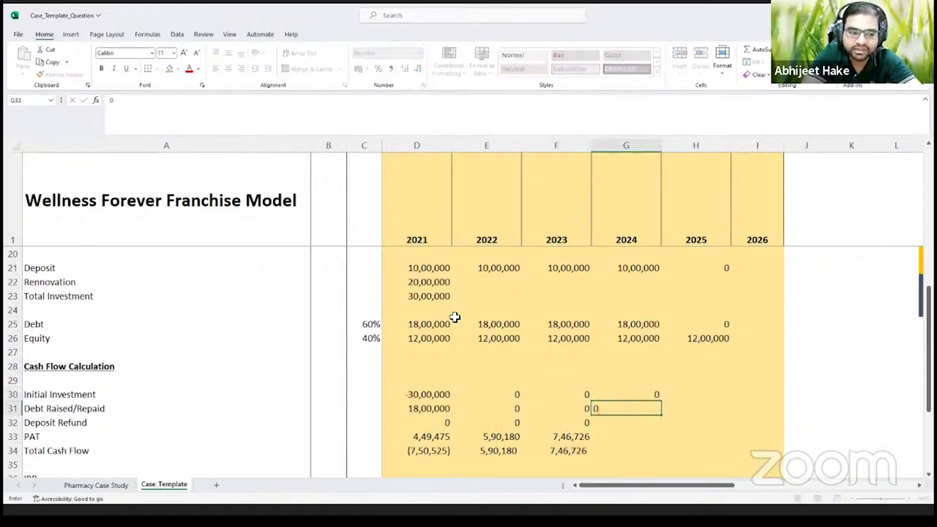
key(Return)
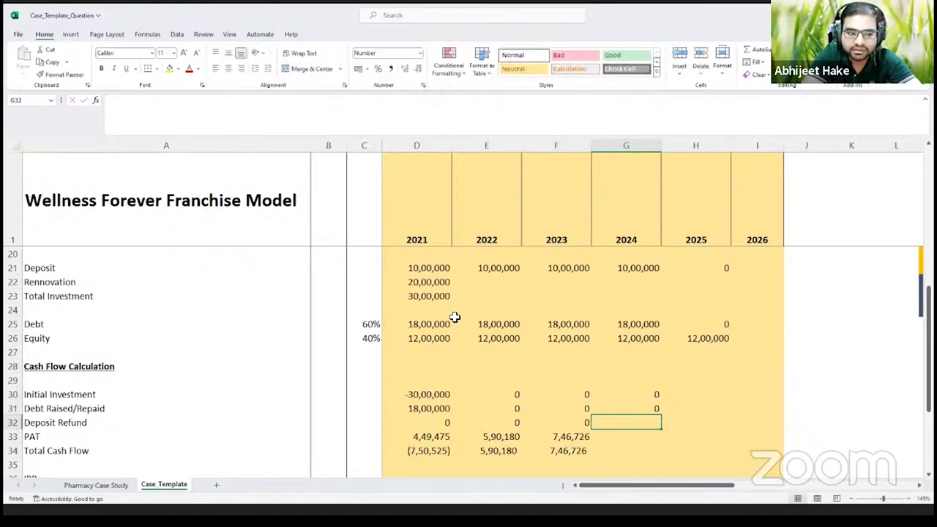
text(0)
key(Return)
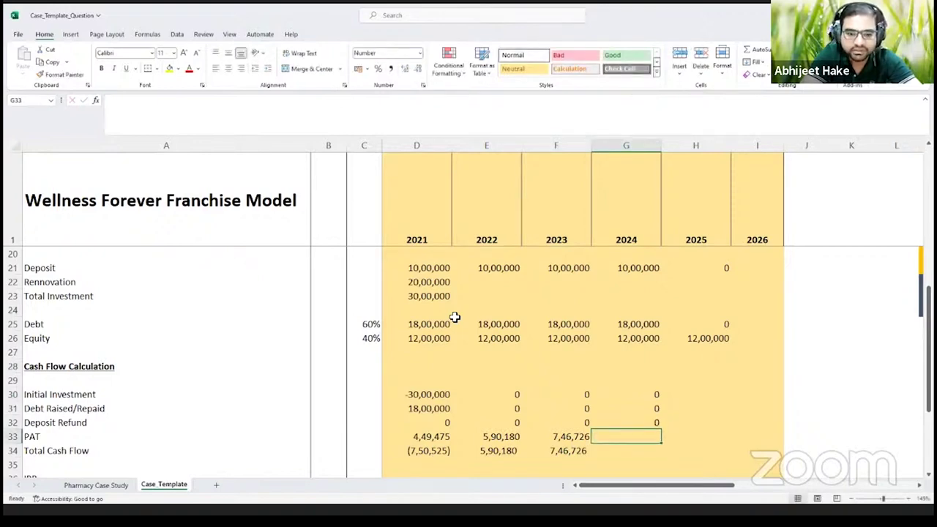
Copy the 2023 PAT and Total Cash Flow formulas into 2024, cells G33 and G34, and review the yearly totals.
key(Left)
key(shift+Right)
key(ctrl+r)
key(Down)
key(shift+Right)
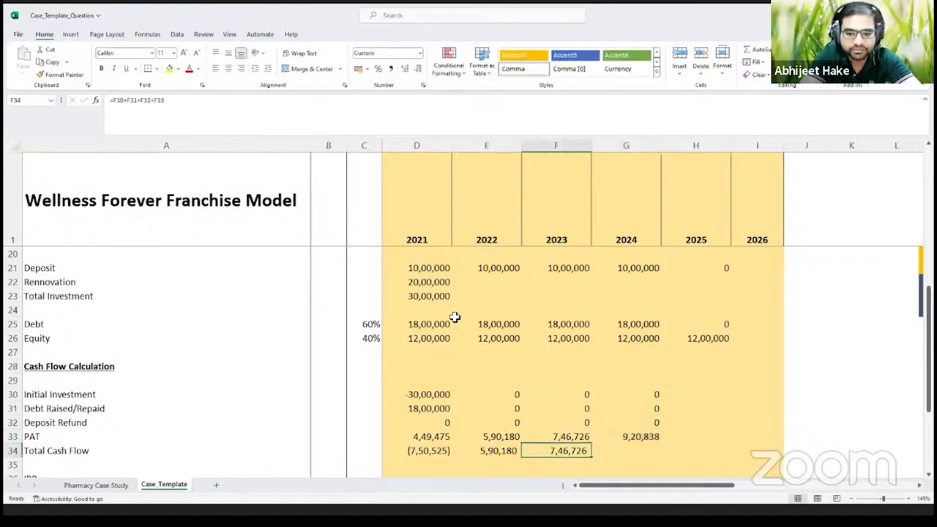
key(ctrl+c)
key(Right)
key(ctrl+v)
key(Escape)
key(Left)
key(Left)
key(Left)
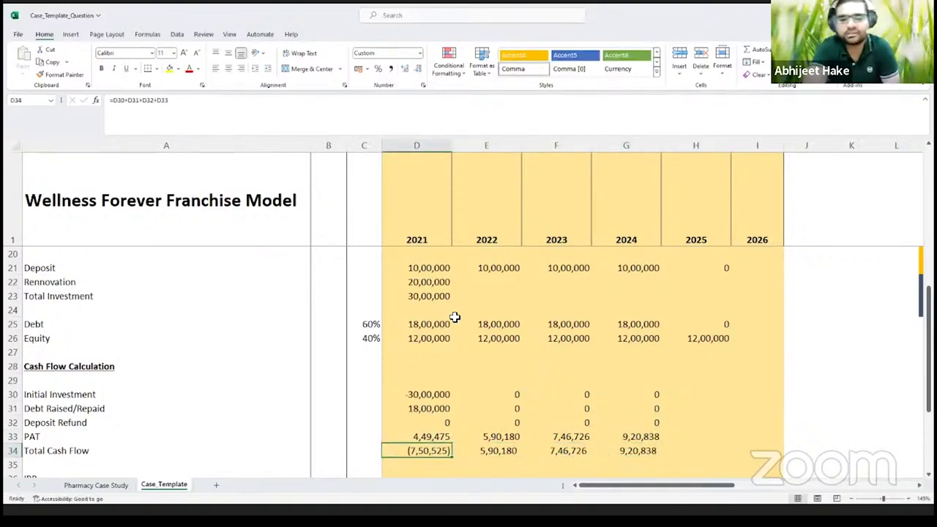
key(Right)
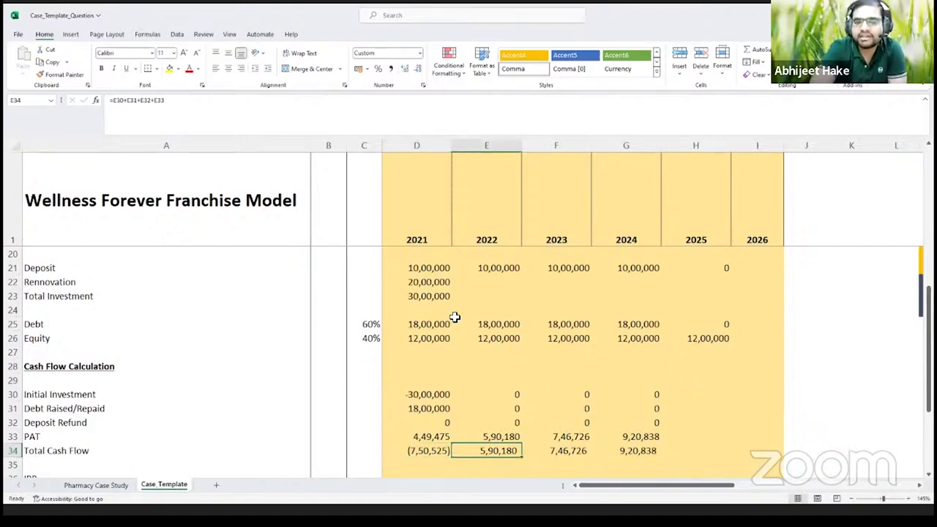
key(Right)
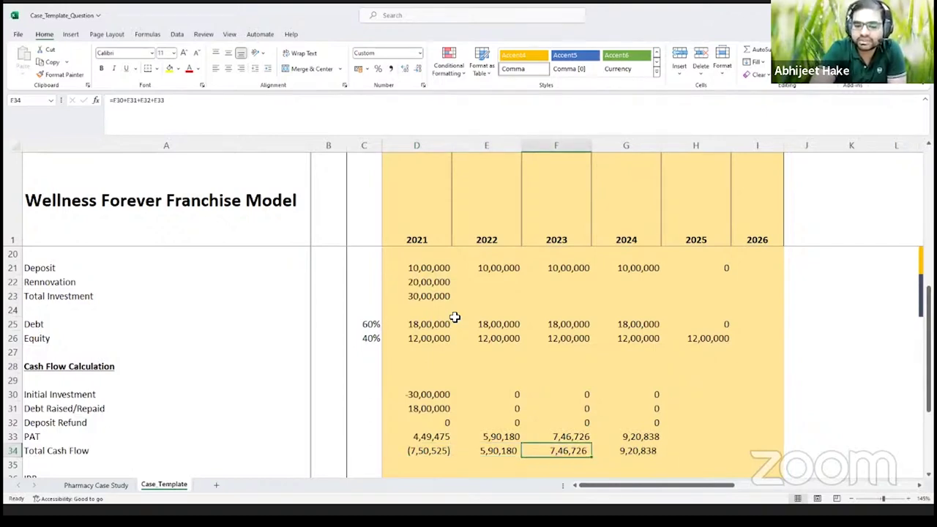
Set the 2025 Initial Investment in H30 to 0.
key(Right)
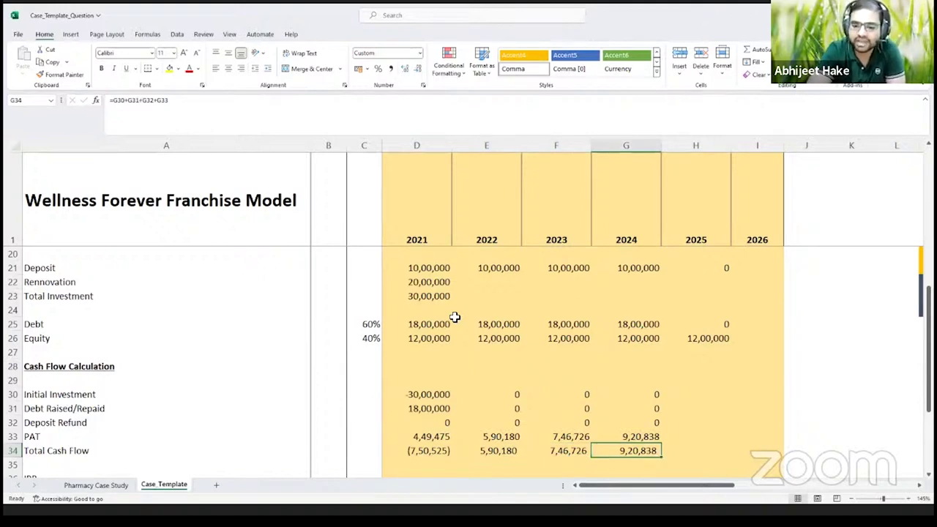
key(Right)
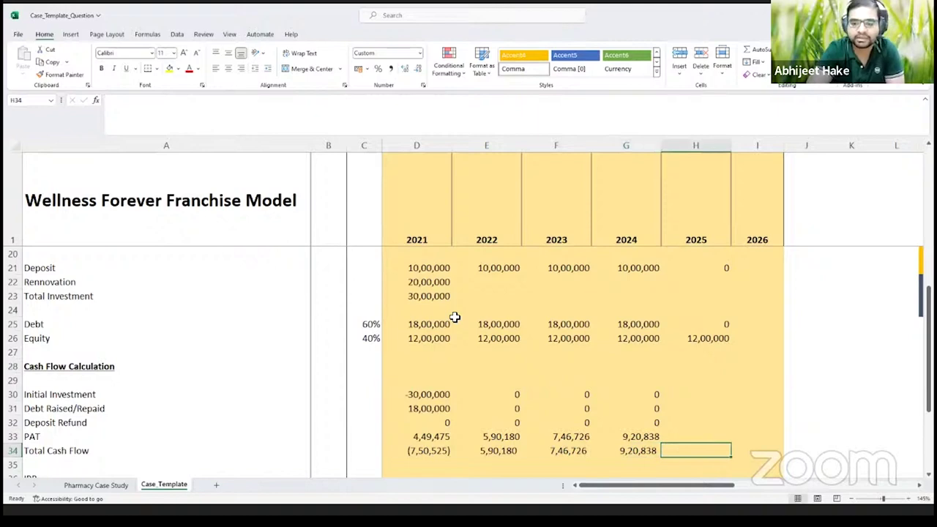
key(Up)
key(Up)
key(Up)
key(Up)
key(Up)
key(Down)
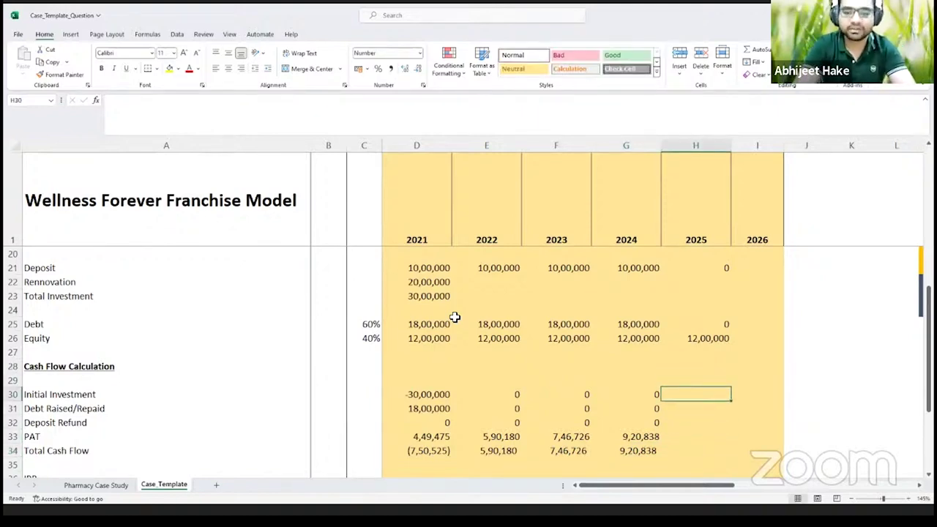
text(0)
key(Return)
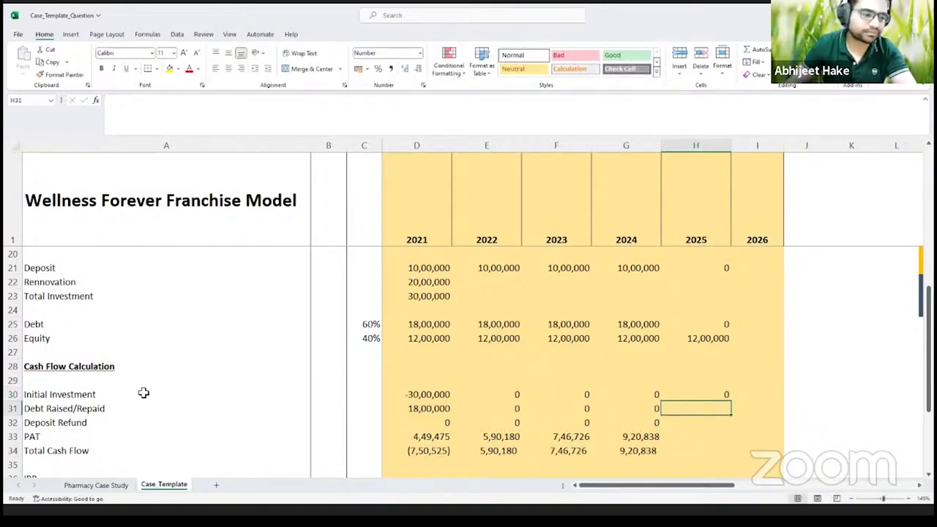
Check the debt repayment terms in the case study and set the 2025 Debt Raised/Repaid in H31 to the negative of the 2024 debt, =-G25.
click(120, 486)
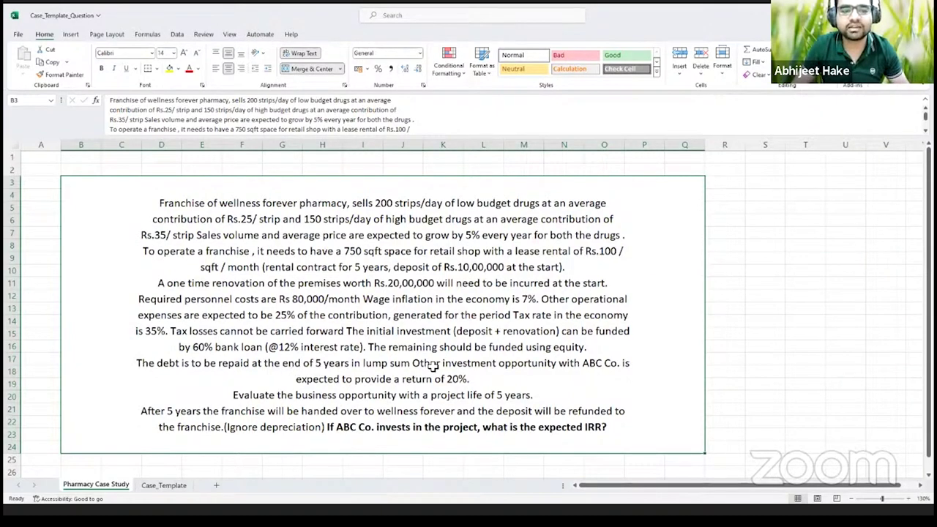
click(163, 485)
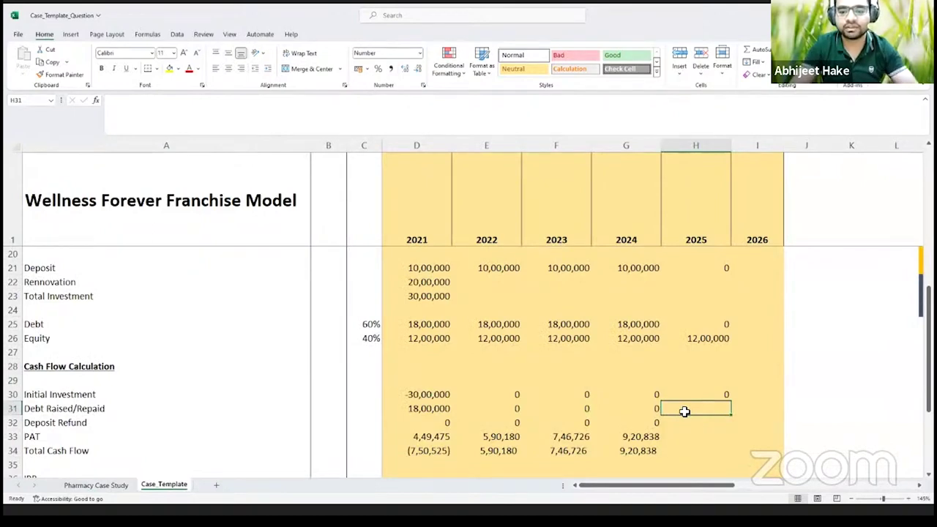
text(-180000)
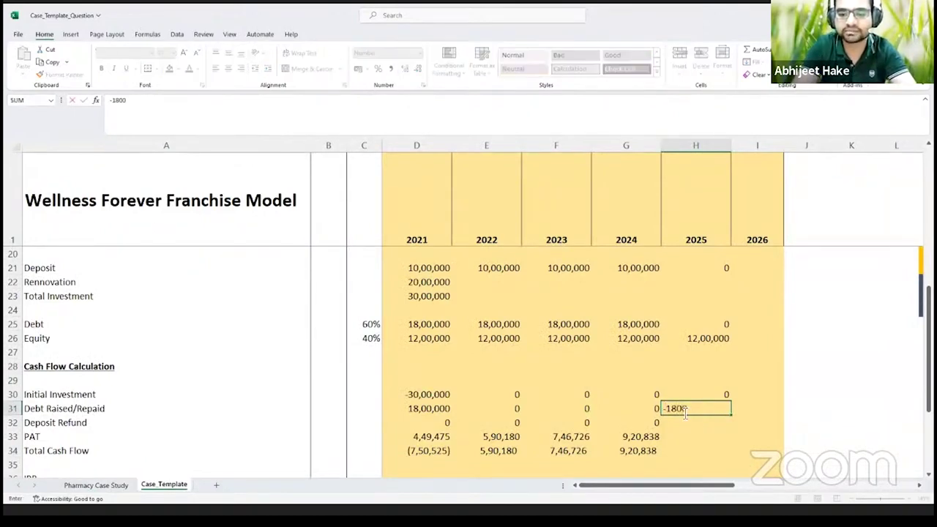
key(Escape)
text(-)
key(Left)
key(Left)
key(Up)
key(Up)
key(Up)
key(Up)
key(Up)
key(Up)
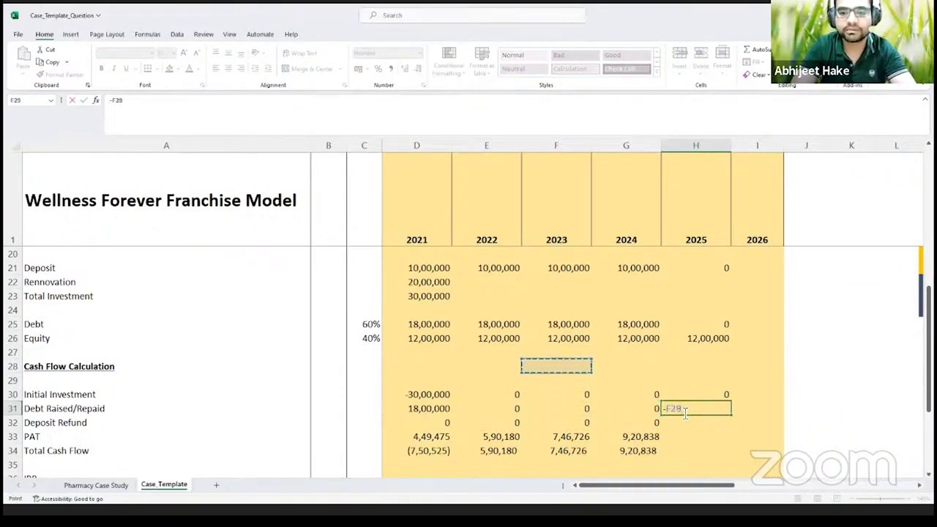
key(Right)
key(Return)
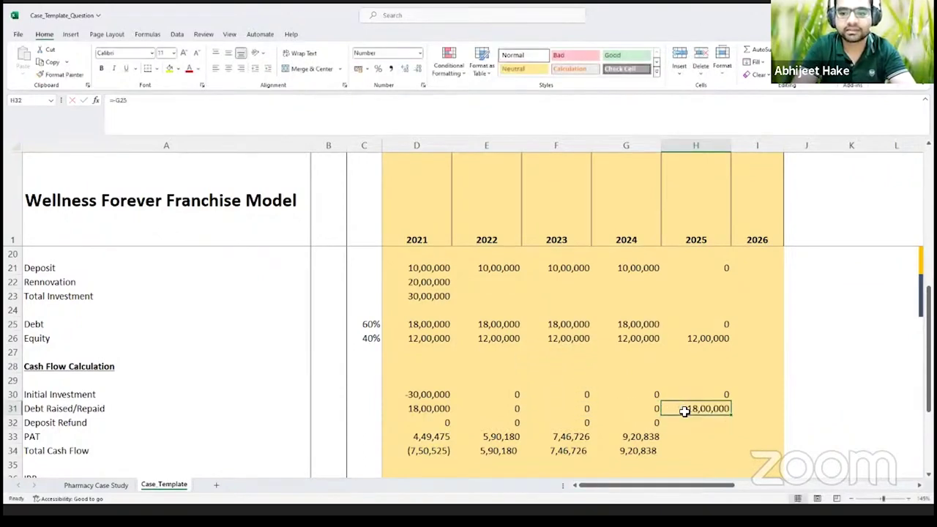
Check the deposit terms in the case study and link the 2025 Deposit Refund in H32 to the 2024 deposit, =+G21.
click(704, 423)
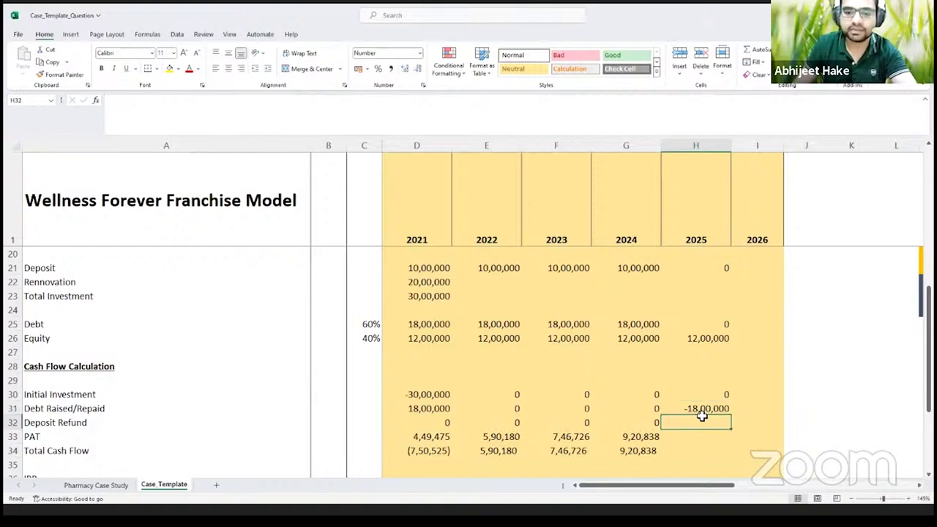
click(700, 395)
key(Down)
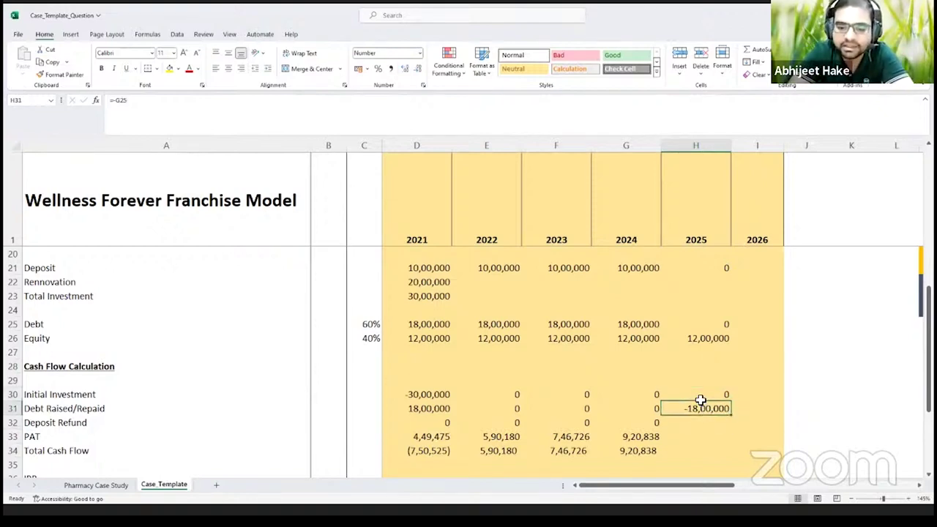
key(Down)
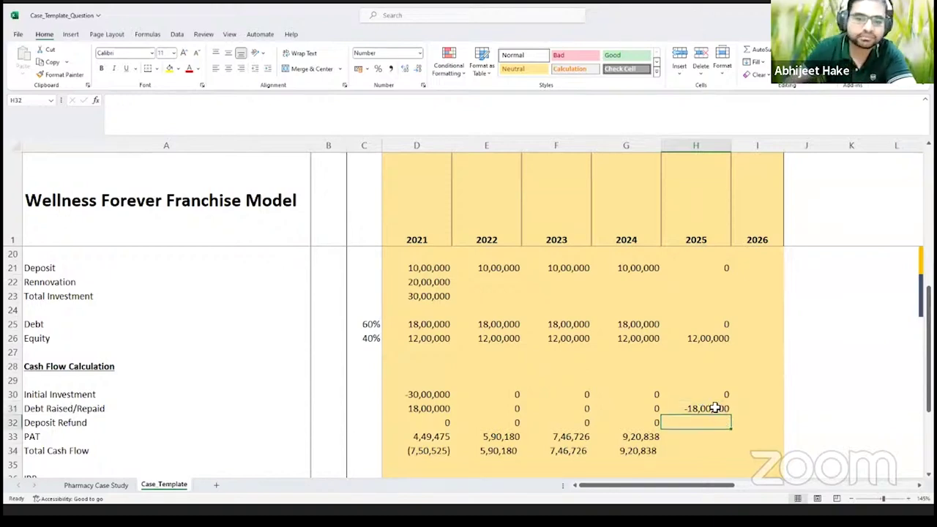
click(112, 489)
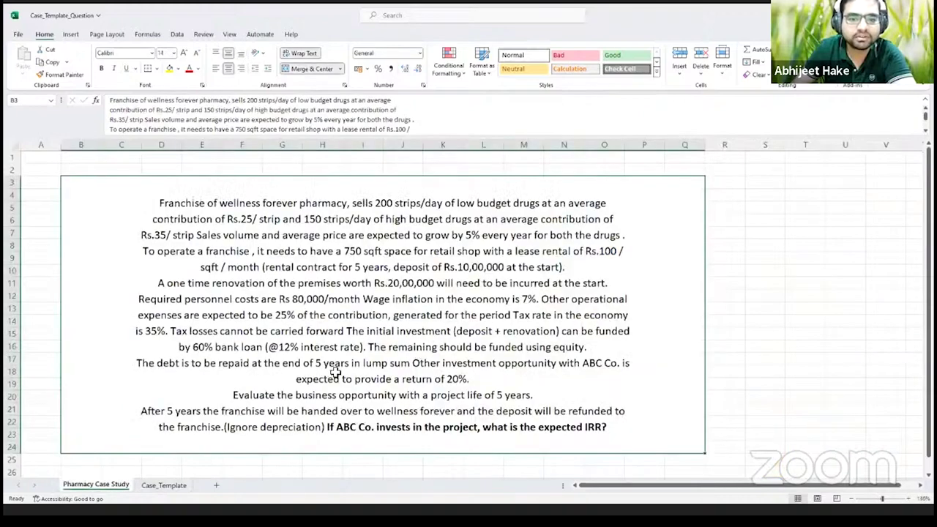
click(172, 487)
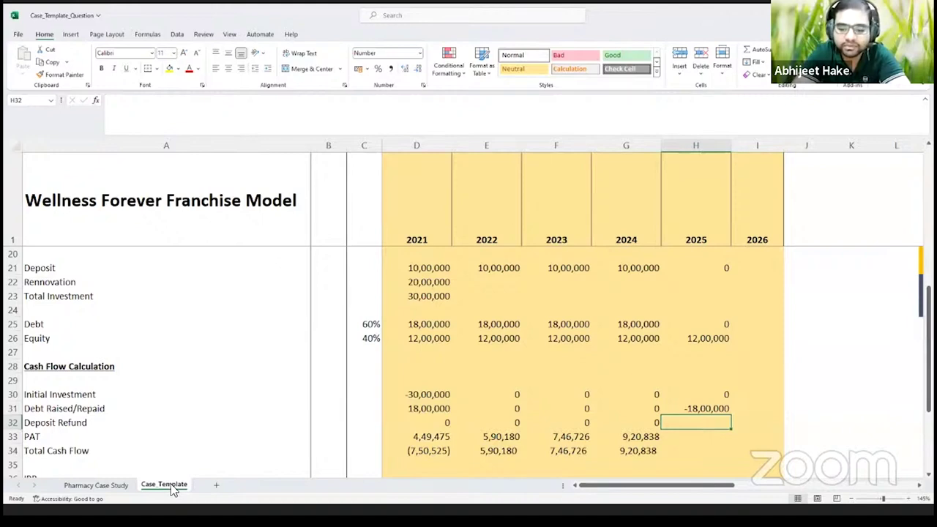
text(+100)
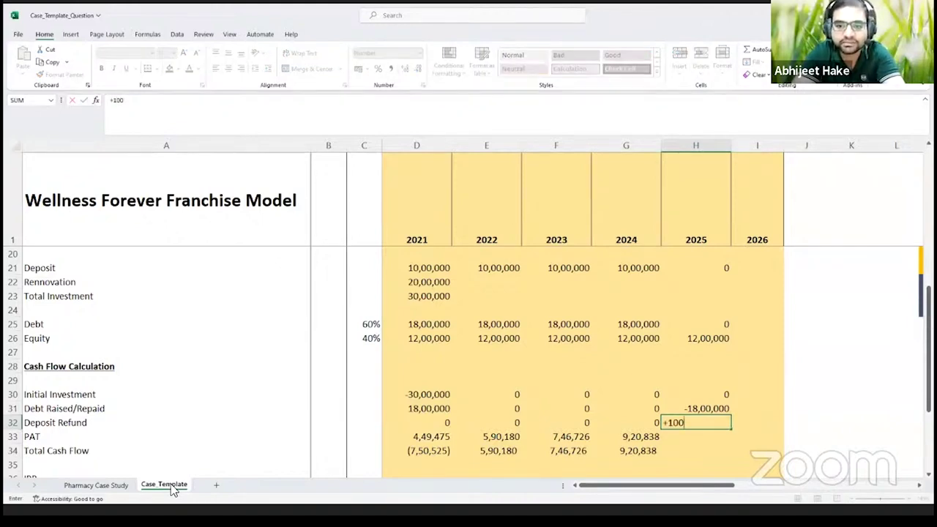
key(BackSpace)
key(BackSpace)
key(BackSpace)
click(633, 267)
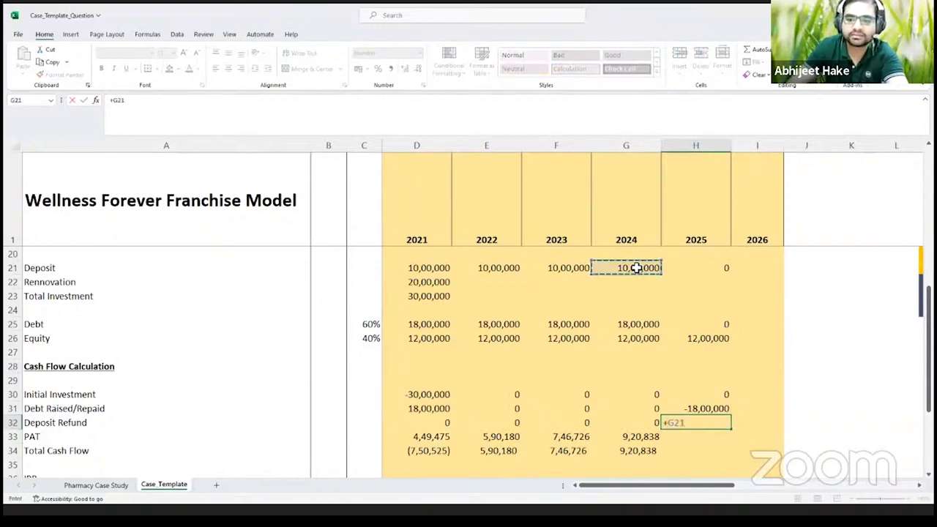
key(ctrl+Return)
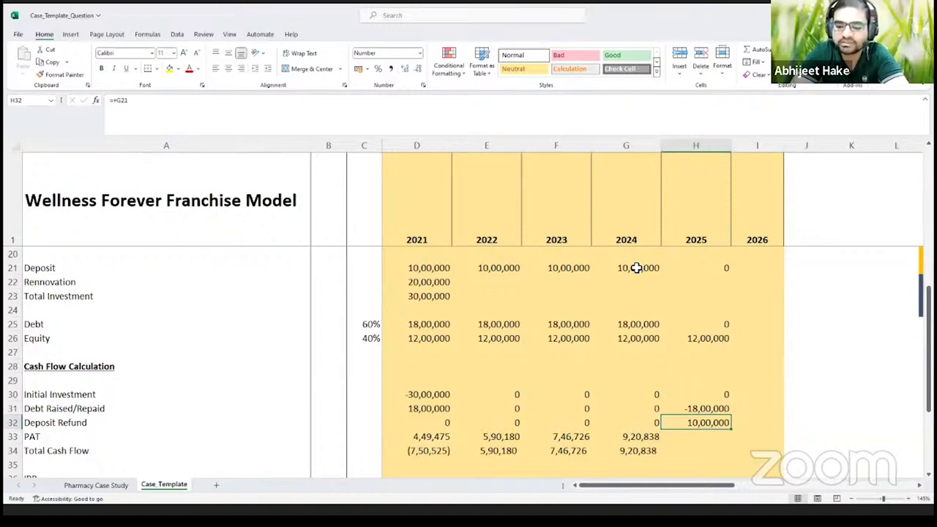
Copy the 2024 PAT and Total Cash Flow formulas into 2025, cells H33 and H34, and check the total's cell references.
key(Up)
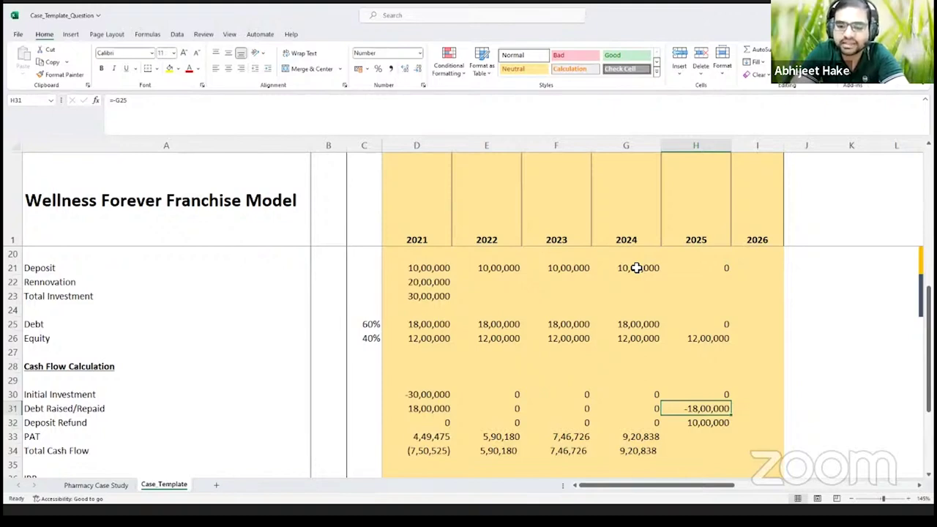
key(Down)
key(Down)
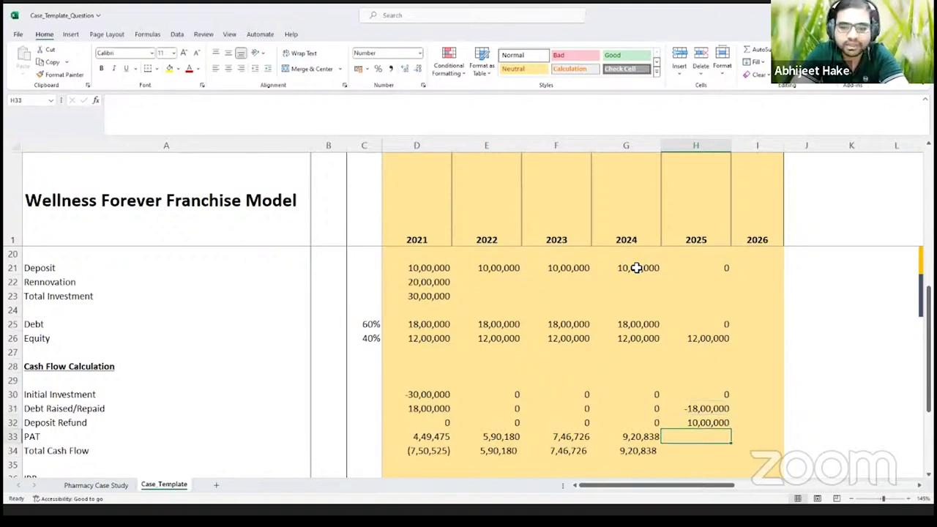
key(Left)
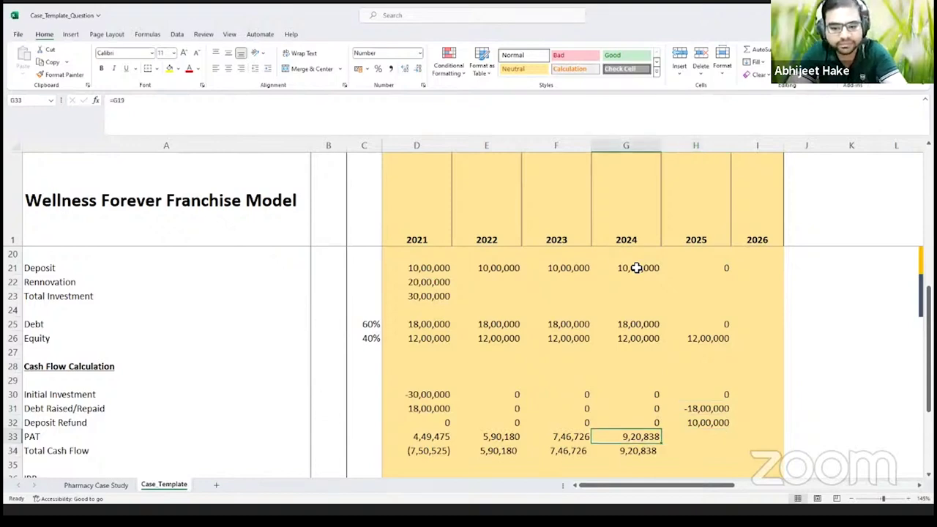
key(shift+Right)
key(ctrl+r)
key(Down)
key(ctrl+c)
key(Right)
key(ctrl+v)
key(F2)
key(Escape)
Review the 2025 cash flow components and the Total Cash Flow of each year in row 34.
key(Up)
key(Up)
key(Up)
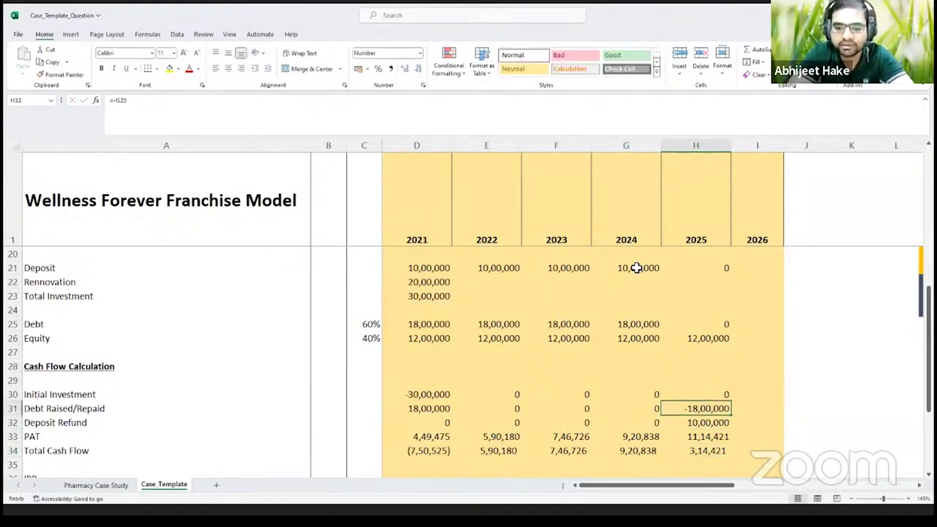
key(Down)
key(Down)
key(Down)
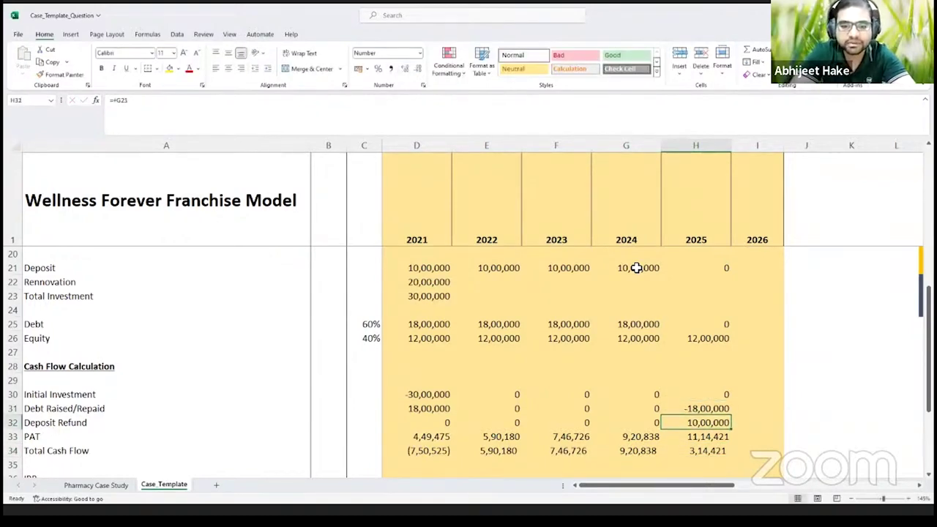
scroll(655, 330, down, 4)
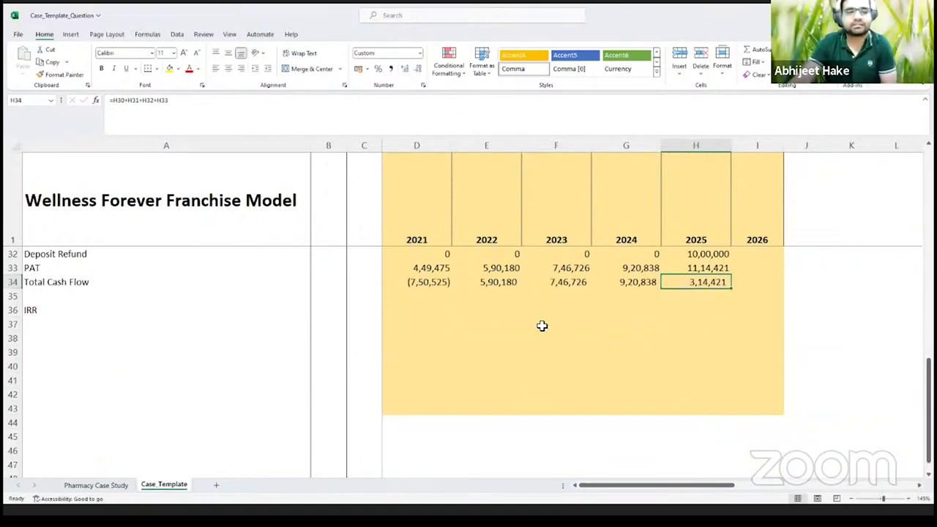
scroll(539, 326, up, 2)
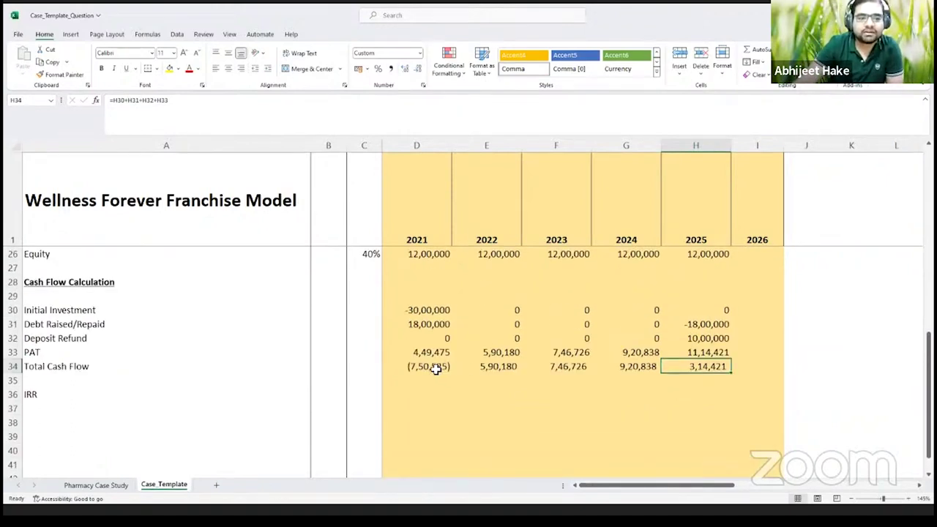
click(438, 370)
click(481, 371)
click(549, 371)
click(629, 370)
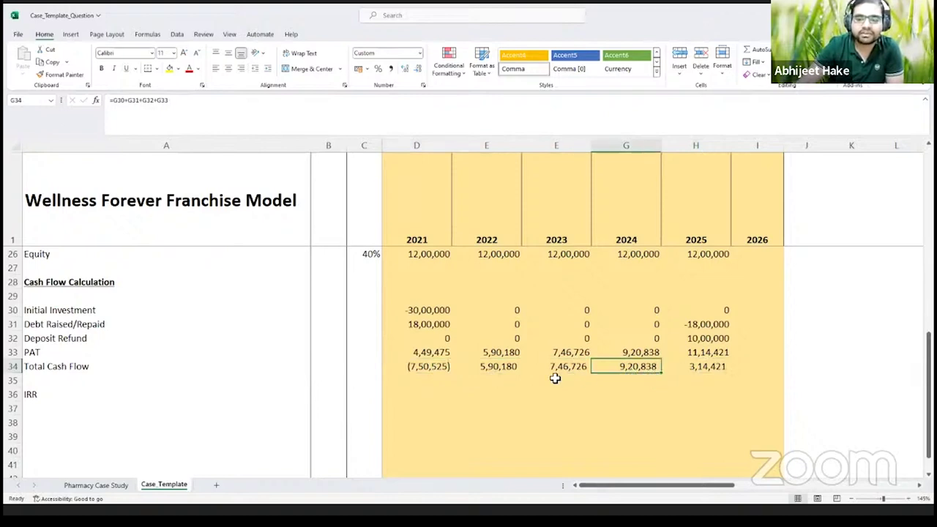
click(504, 369)
click(556, 370)
click(626, 368)
click(696, 367)
Sum the 2022 to 2025 Total Cash Flow values in E35 with =SUM(E34:H34).
drag(509, 370, 685, 373)
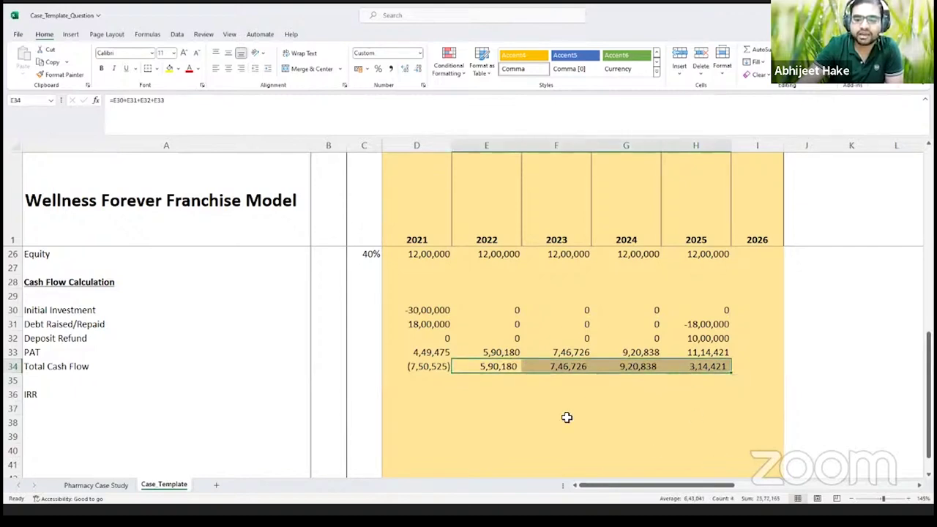
click(662, 382)
click(546, 386)
click(506, 381)
text(=)
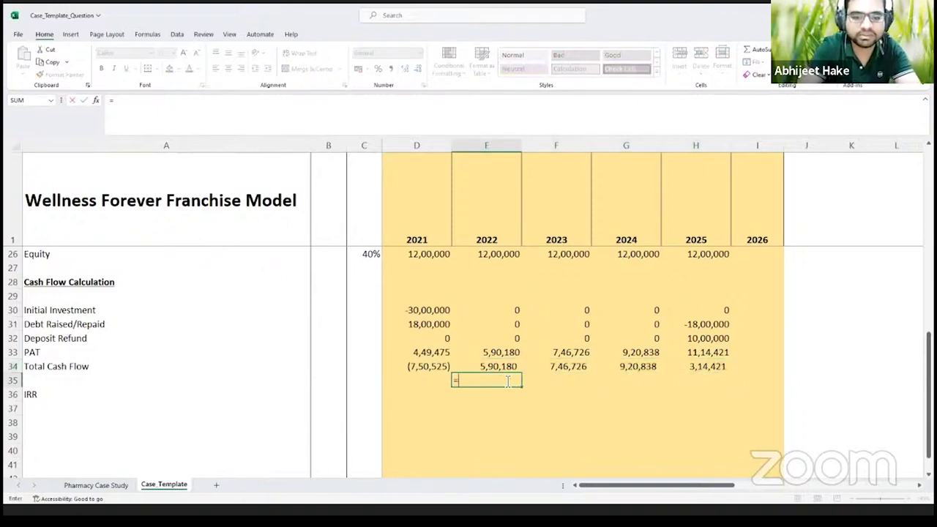
text(SUM()
drag(497, 366, 686, 366)
text())
key(ctrl+Return)
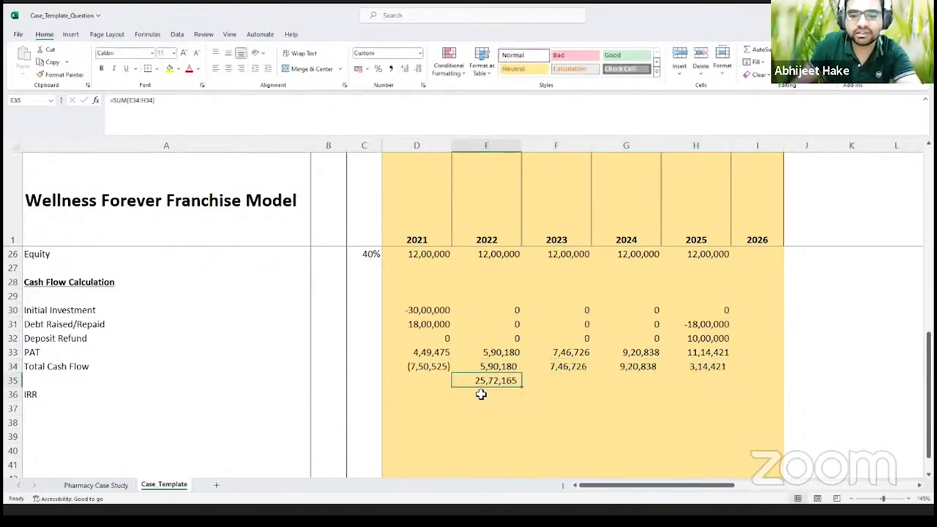
Compare the sum with the 2021 Total Cash Flow and clear the temporary formula from E35.
click(427, 371)
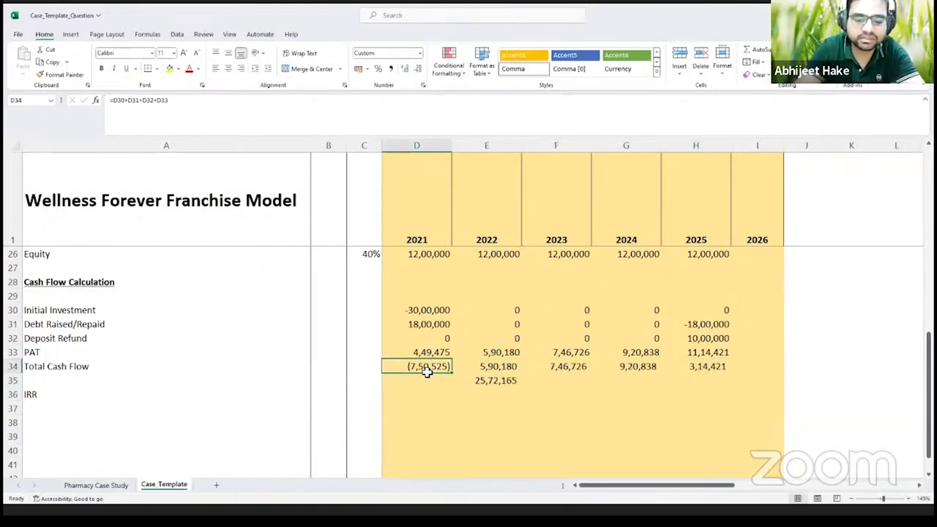
key(Right)
key(Down)
key(Delete)
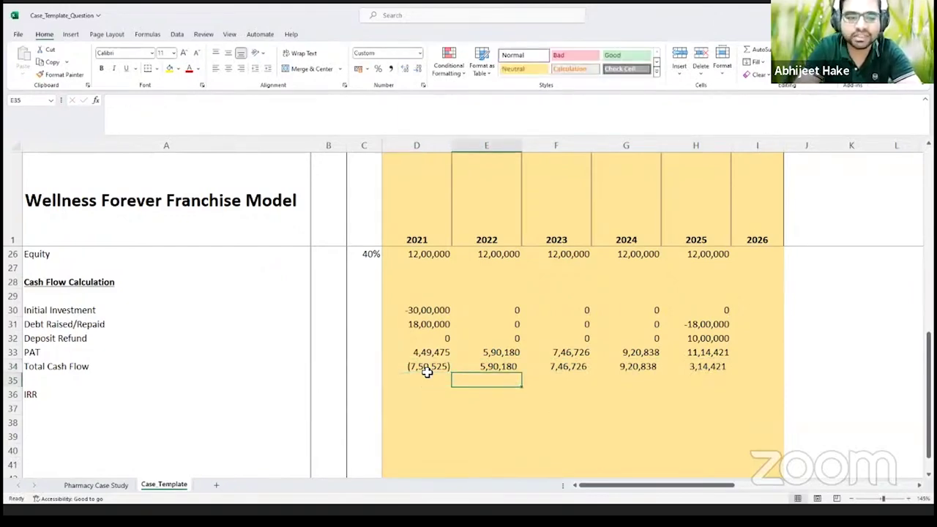
Enter the label "Internal rate of return" in A37, below the IRR heading.
key(Left)
key(Down)
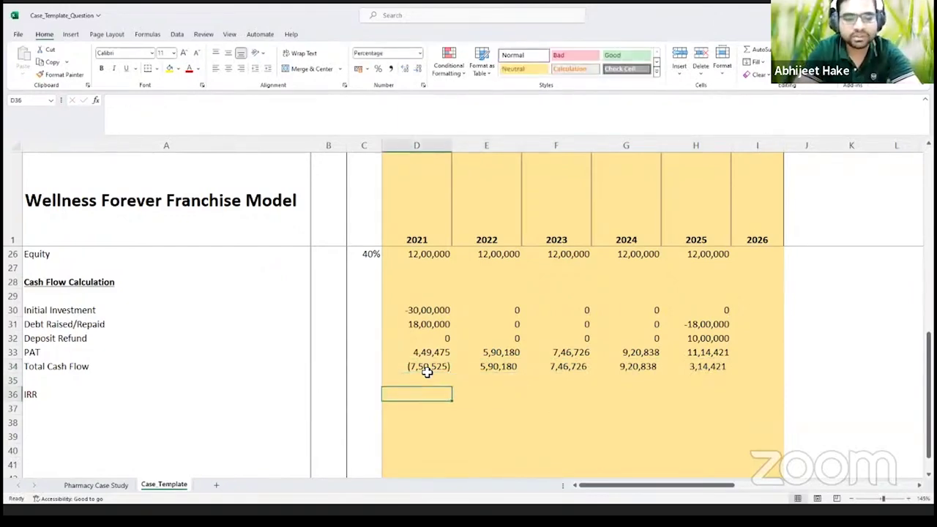
click(52, 407)
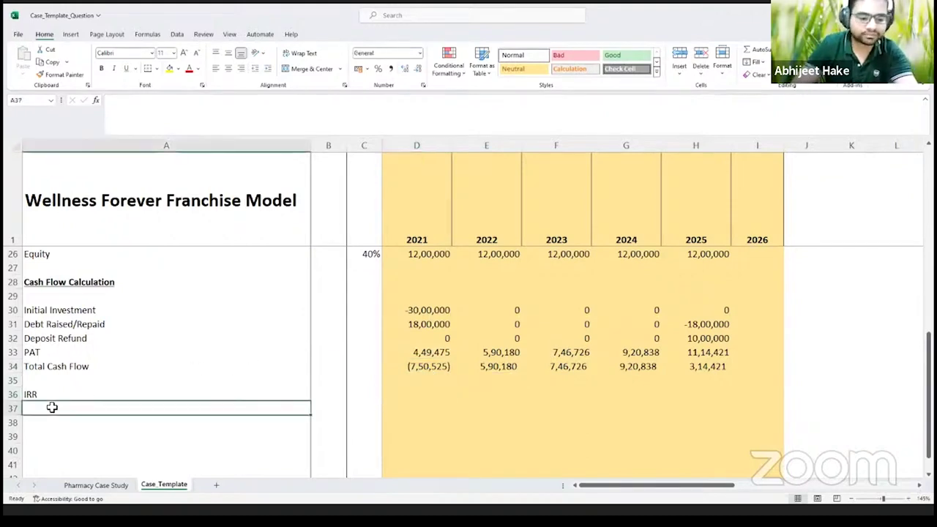
text(Internal rate of return)
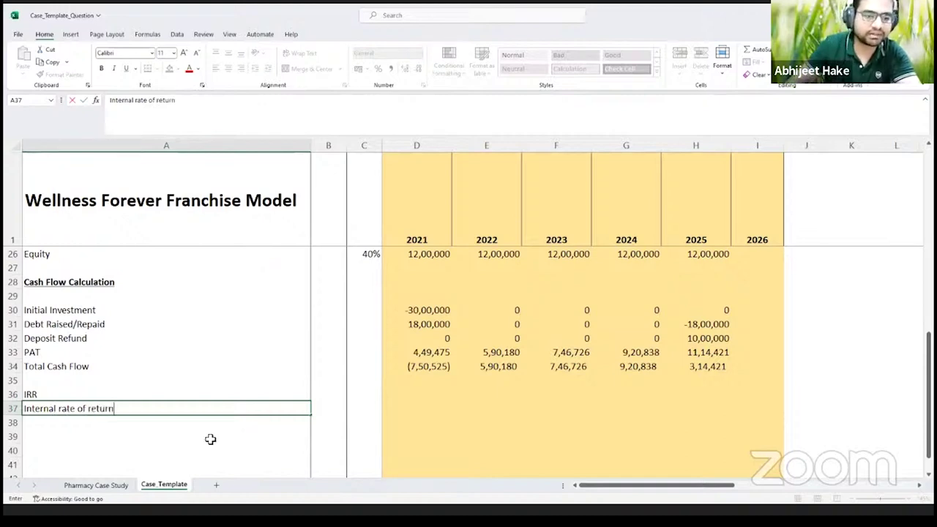
Calculate the project's IRR in D36 from the 2021 to 2025 Total Cash Flow values with =IRR(D34:H34,).
click(385, 393)
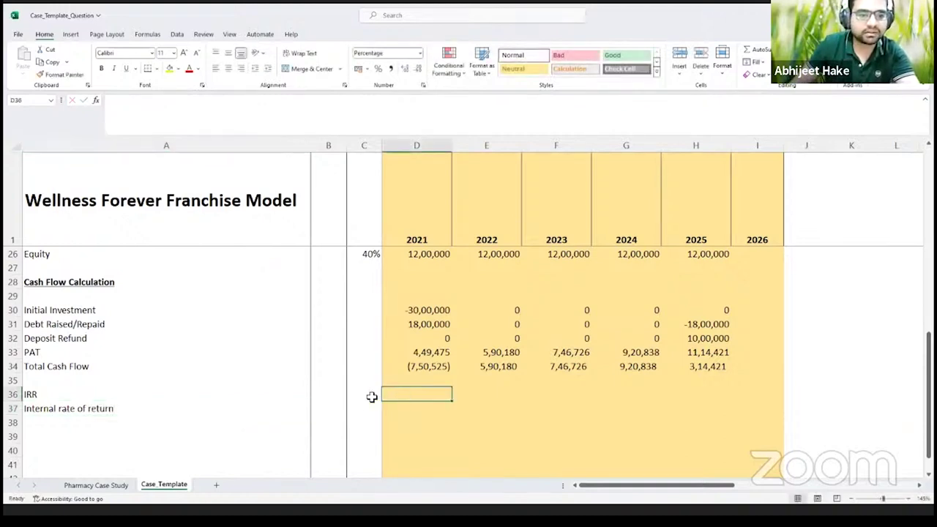
text(=)
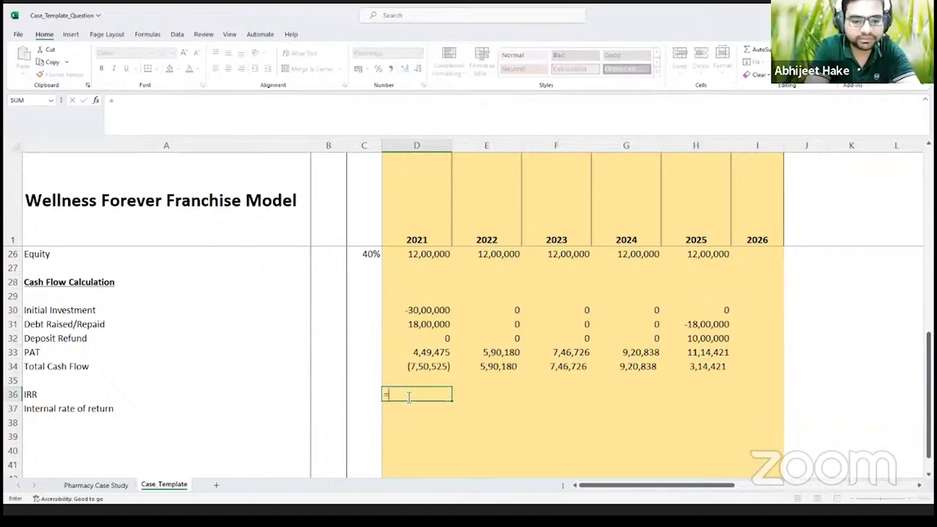
text(IRR()
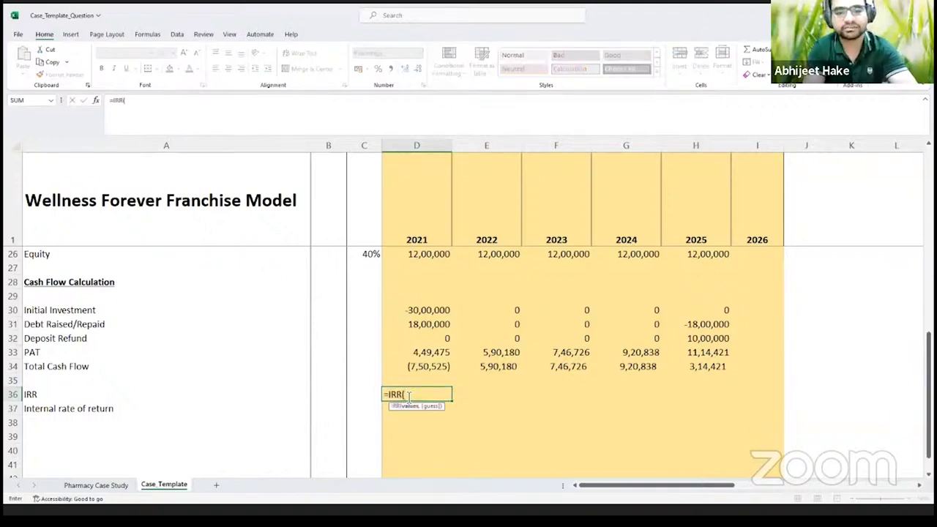
click(445, 367)
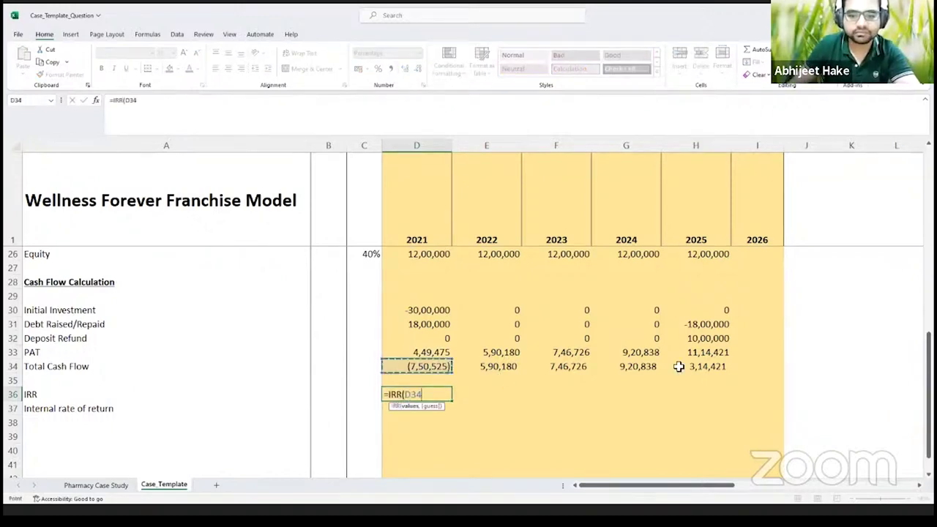
drag(678, 367, 692, 367)
text(,)
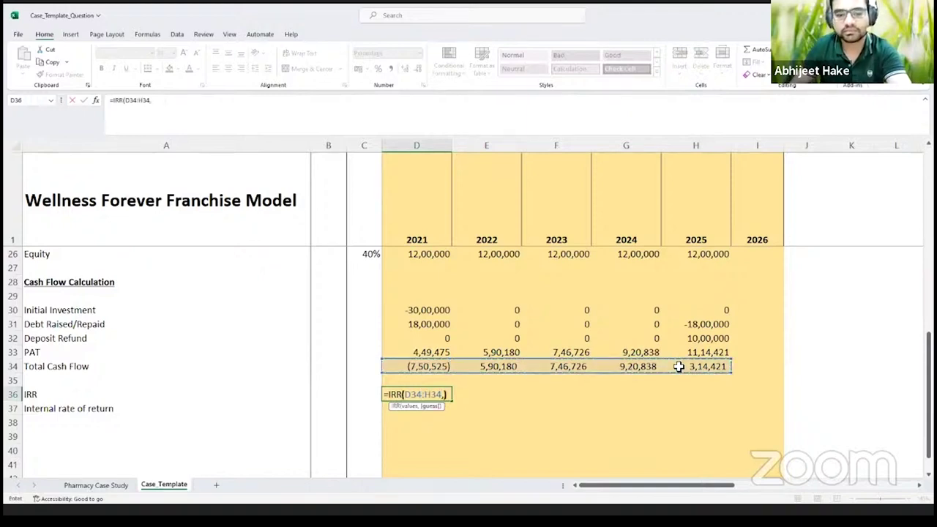
key(Return)
click(439, 394)
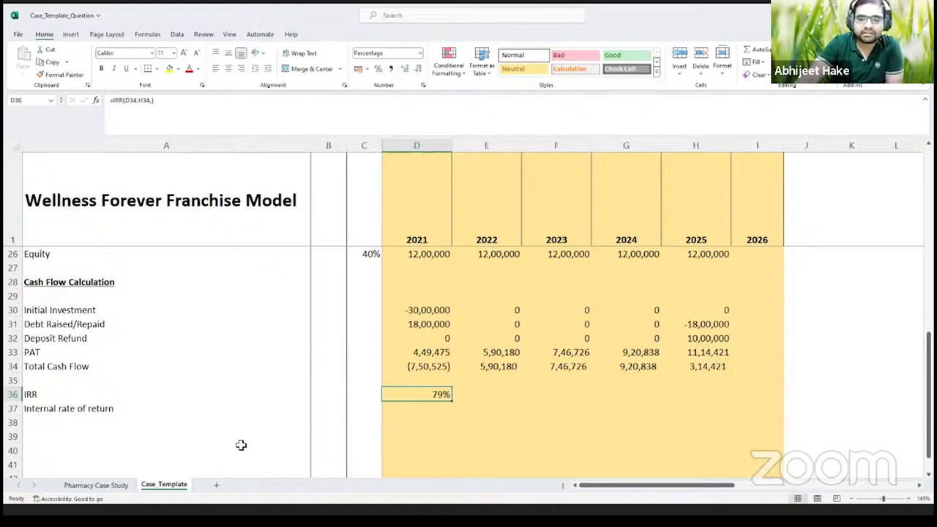
Reread the expected IRR question in the case study and review the model's profit, investment and cash flow rows.
key(ctrl+Page_Up)
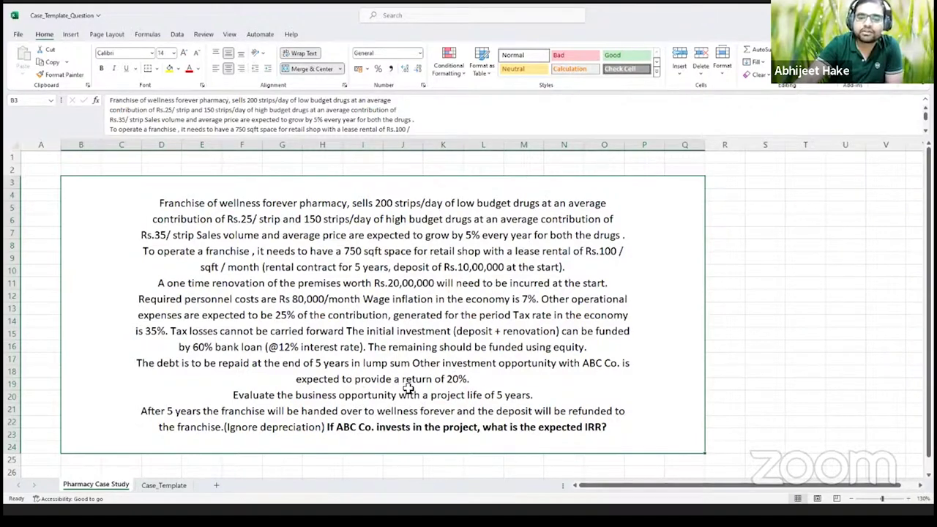
click(163, 485)
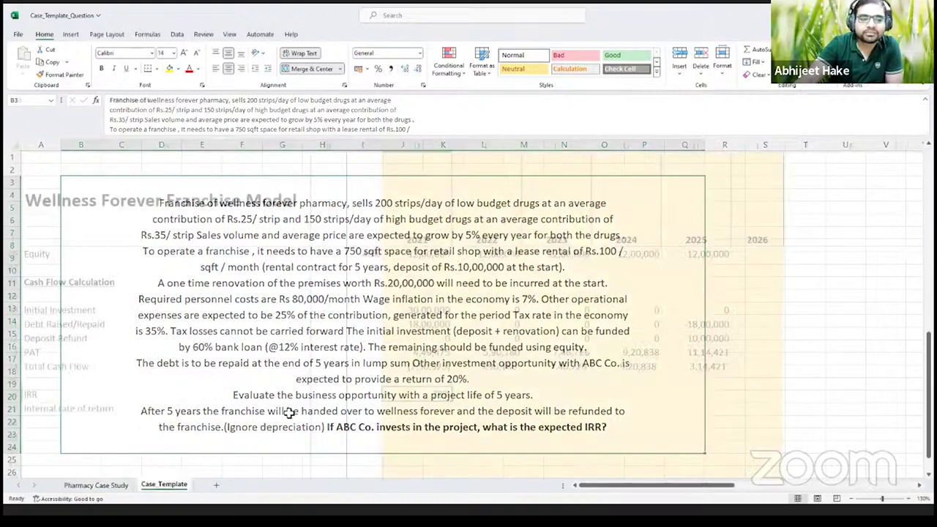
scroll(437, 414, up, 1)
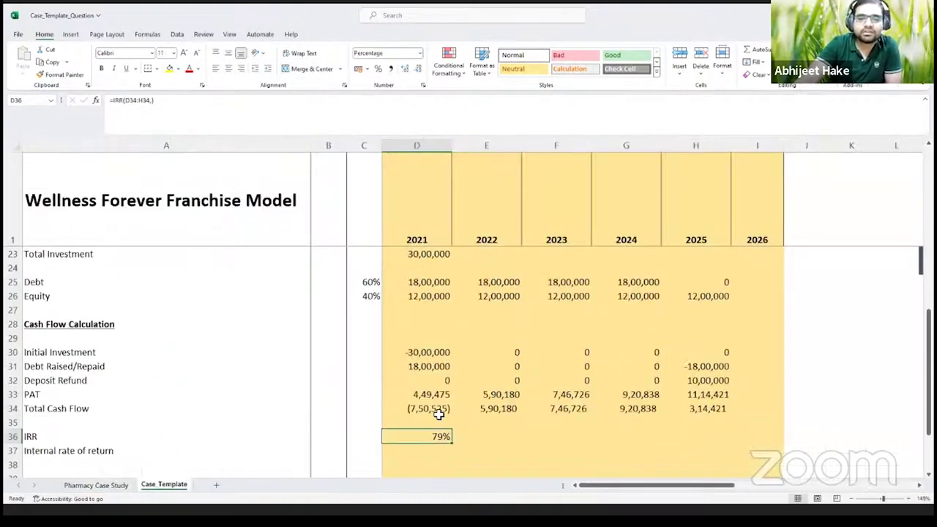
scroll(437, 411, up, 4)
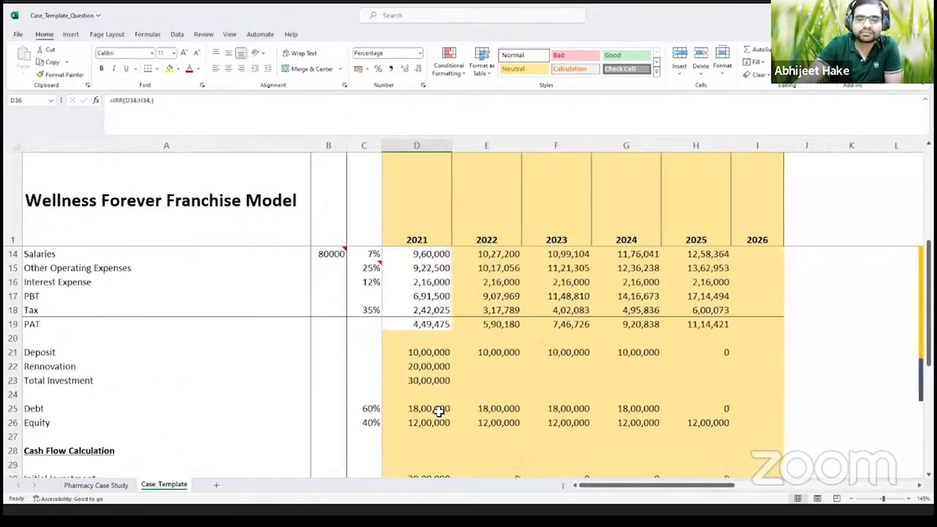
scroll(437, 412, up, 2)
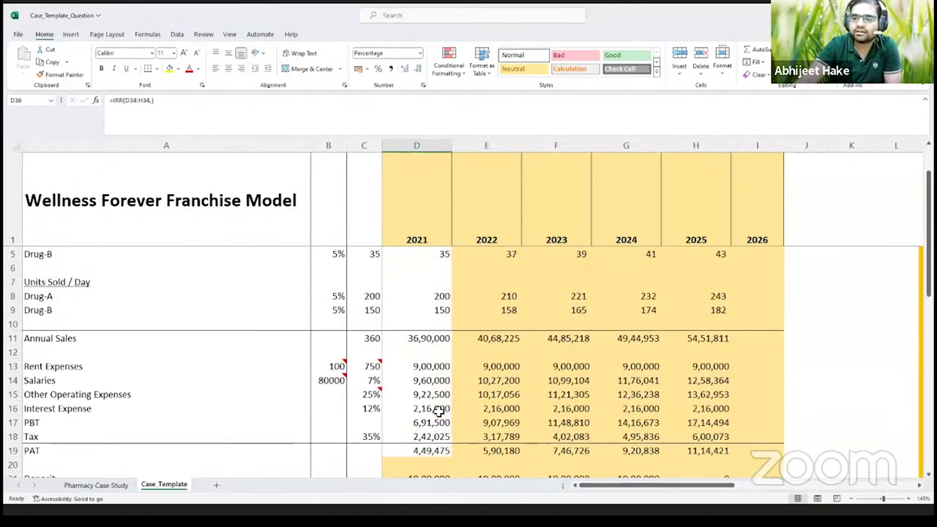
scroll(442, 409, down, 6)
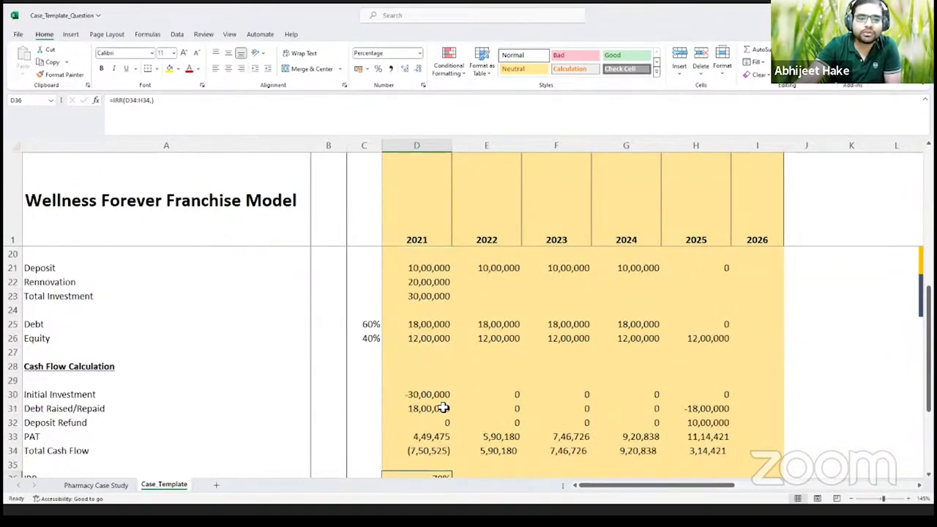
scroll(439, 412, up, 1)
scroll(438, 417, down, 1)
click(437, 421)
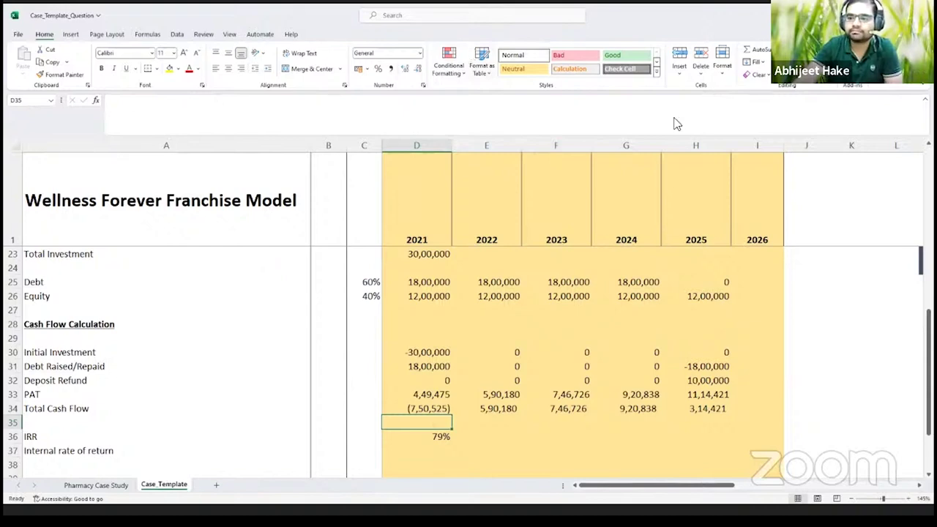
Compare the IRR in D36 with the return ABC Co. expects from its other investment opportunity in the case study.
scroll(893, 330, up, 7)
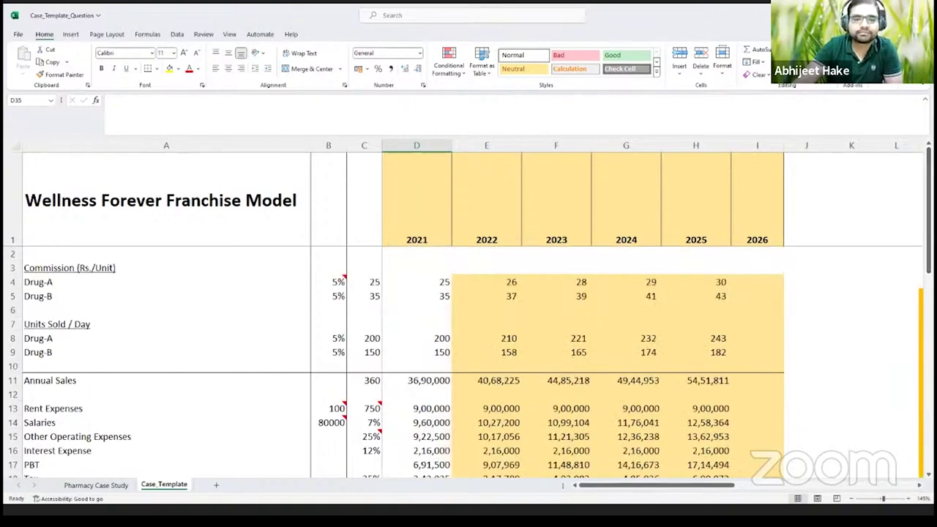
scroll(498, 351, down, 4)
scroll(464, 397, down, 4)
click(440, 395)
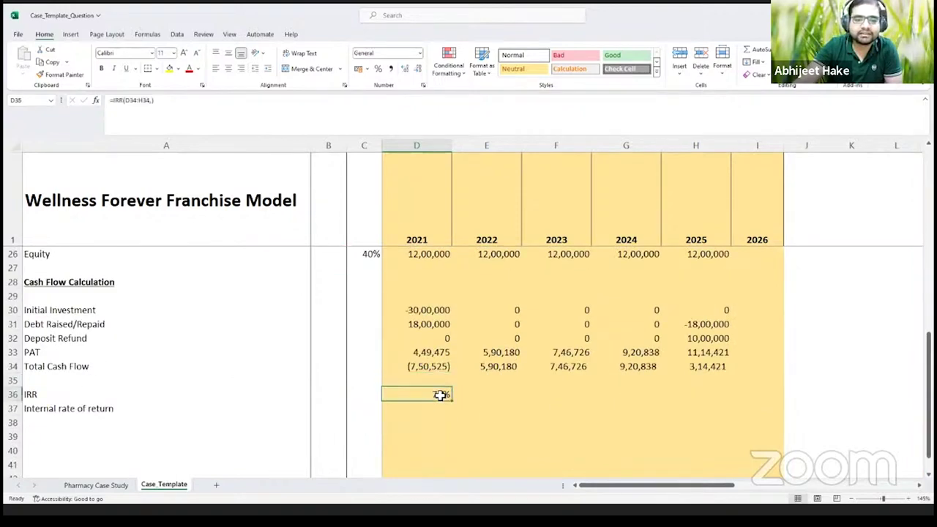
click(102, 486)
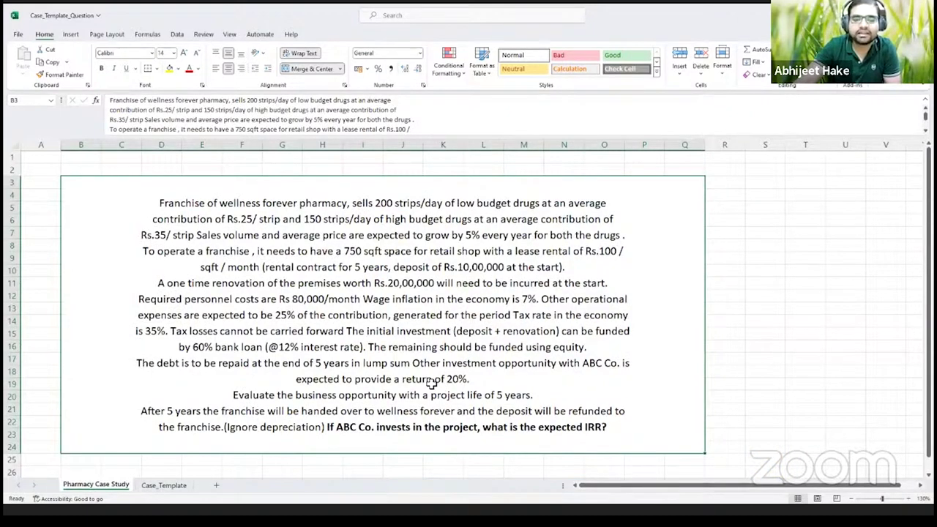
click(164, 483)
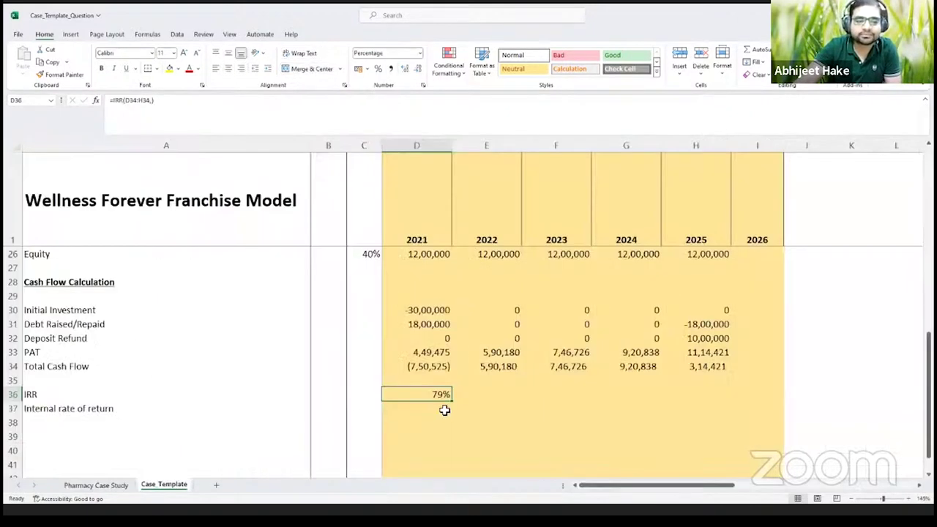
Examine the franchise model from the commission and units sold assumptions down to the IRR in D36.
scroll(443, 408, up, 3)
scroll(432, 409, down, 3)
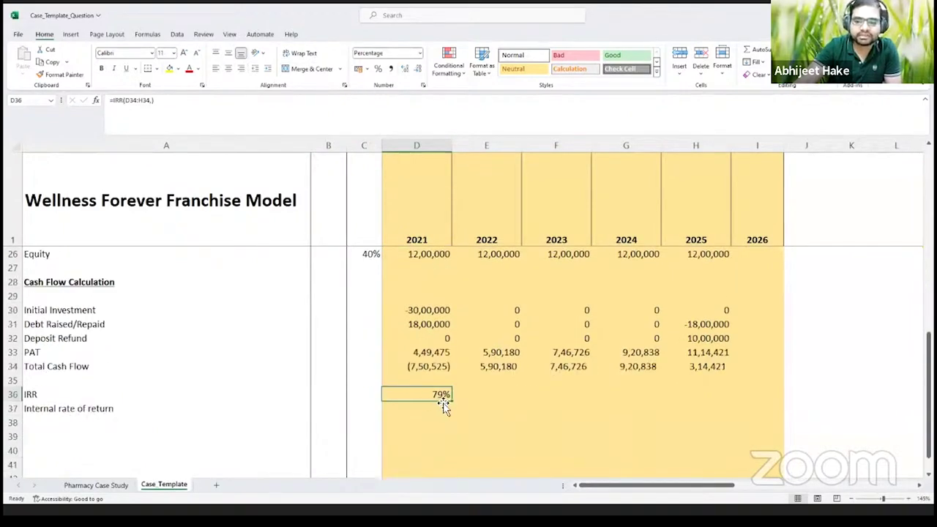
scroll(452, 407, up, 2)
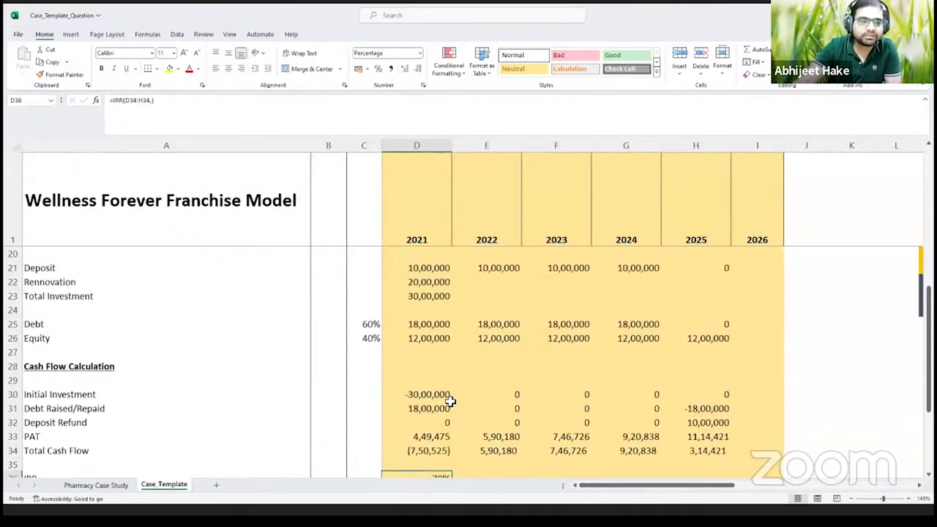
scroll(452, 399, up, 5)
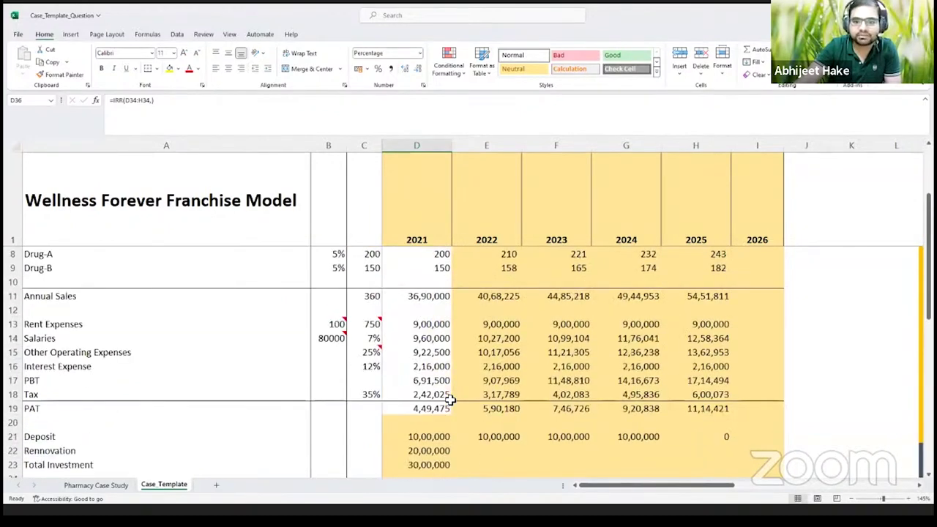
scroll(452, 399, up, 1)
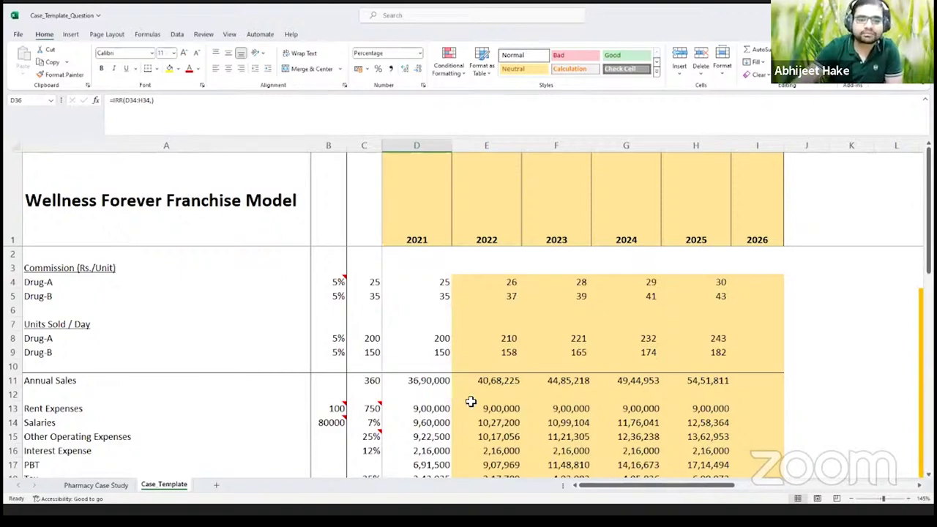
scroll(468, 404, down, 8)
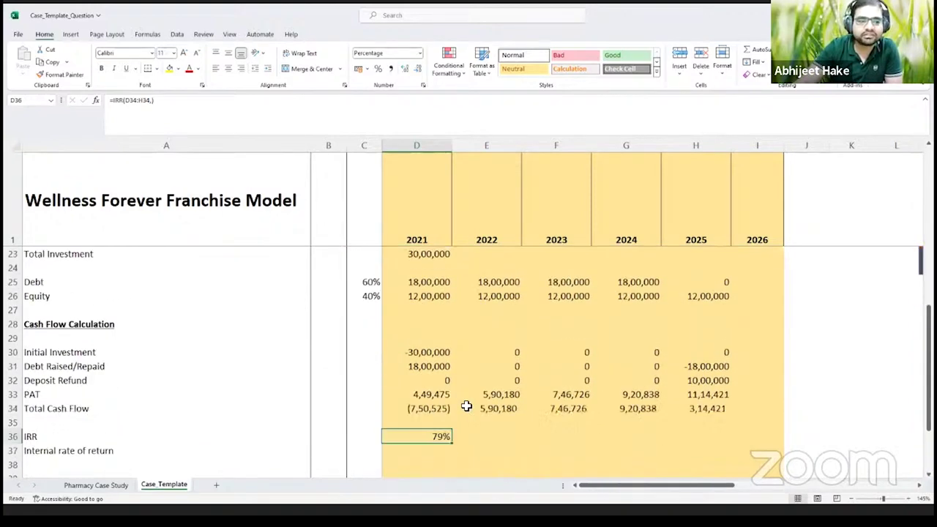
click(423, 407)
click(420, 394)
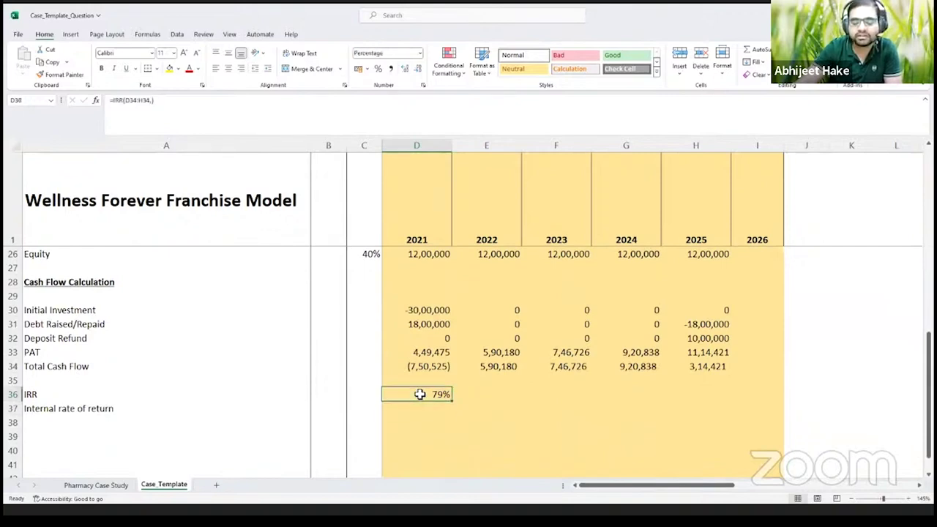
click(418, 411)
click(418, 394)
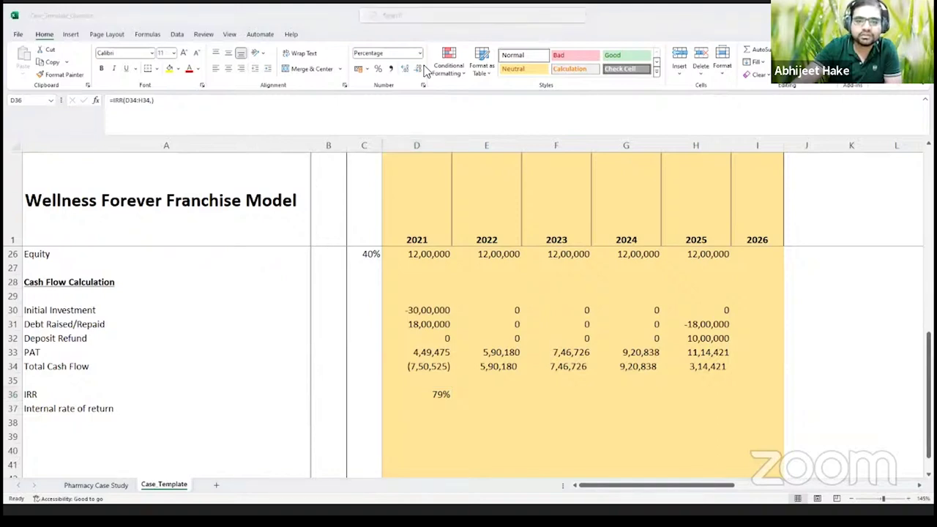
Check the annual sales, expense, debt and equity rows that feed the Cash Flow Calculation.
click(496, 327)
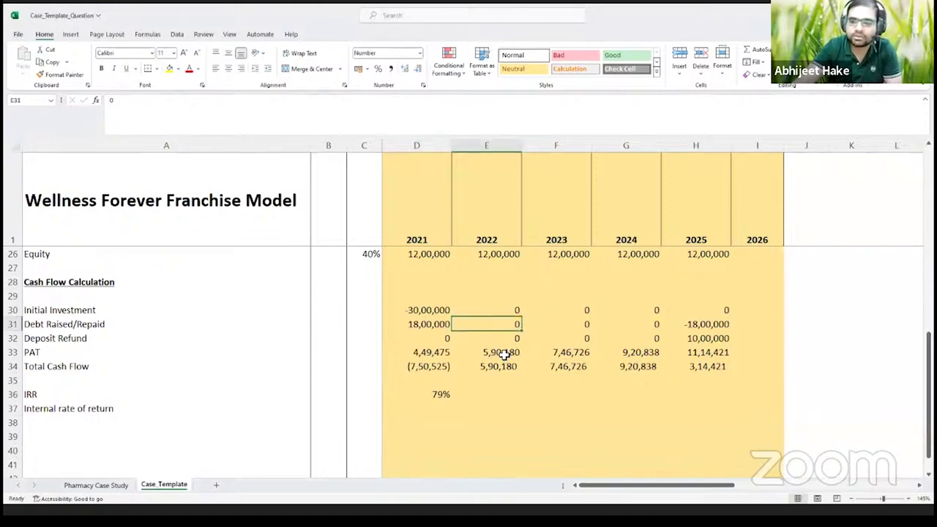
scroll(506, 353, up, 2)
scroll(506, 354, down, 2)
scroll(506, 353, up, 3)
scroll(506, 354, up, 2)
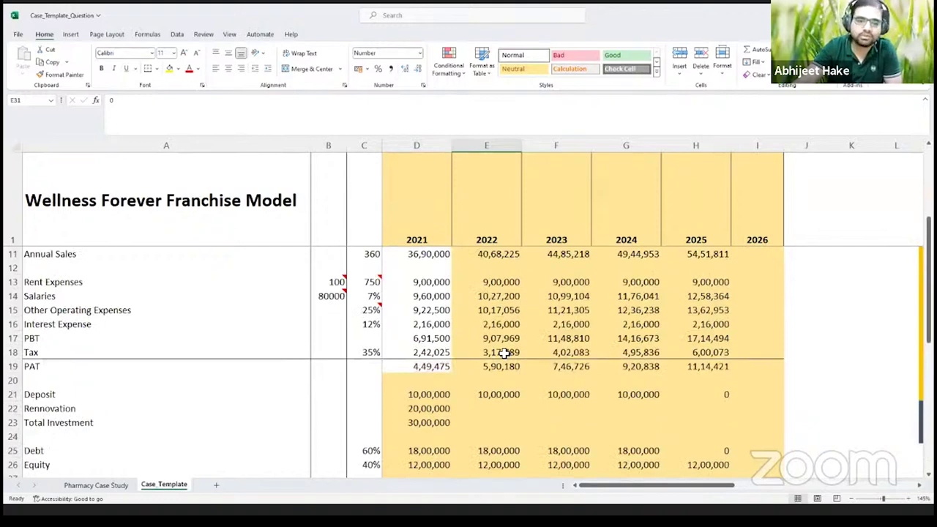
scroll(504, 354, down, 8)
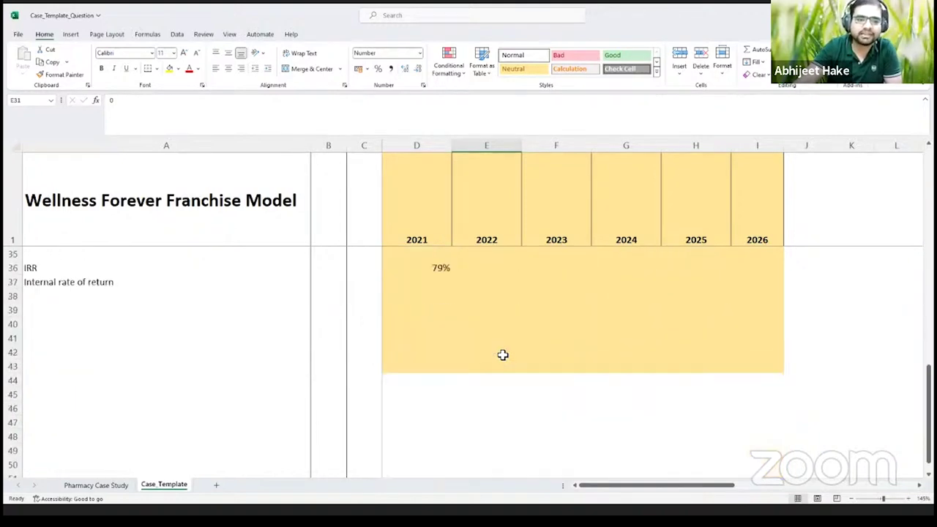
scroll(505, 355, up, 4)
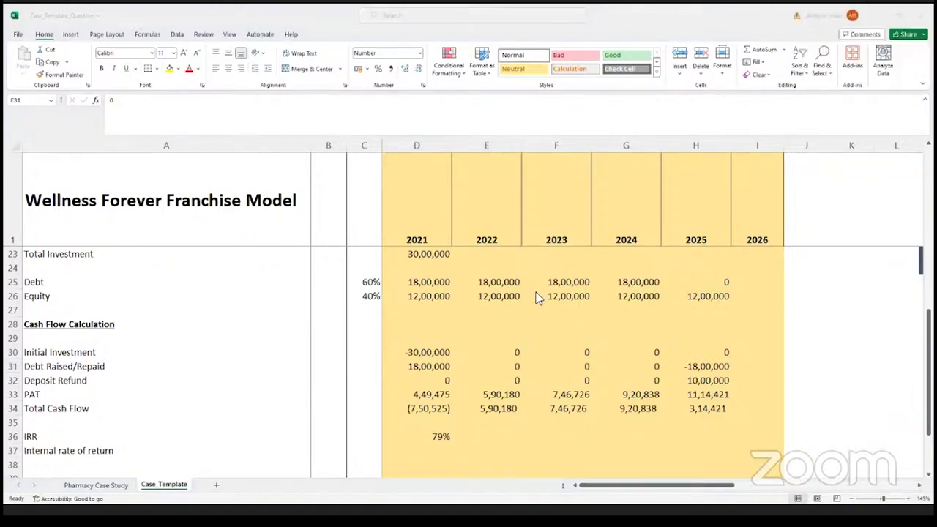
Inspect the 2021 Total Cash Flow in D34 and its initial investment, debt raised and PAT components.
click(438, 412)
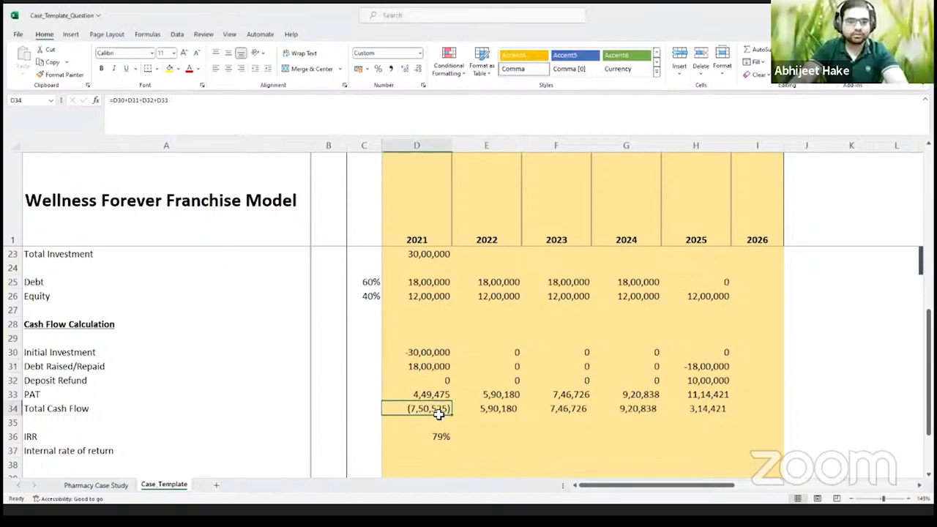
click(435, 422)
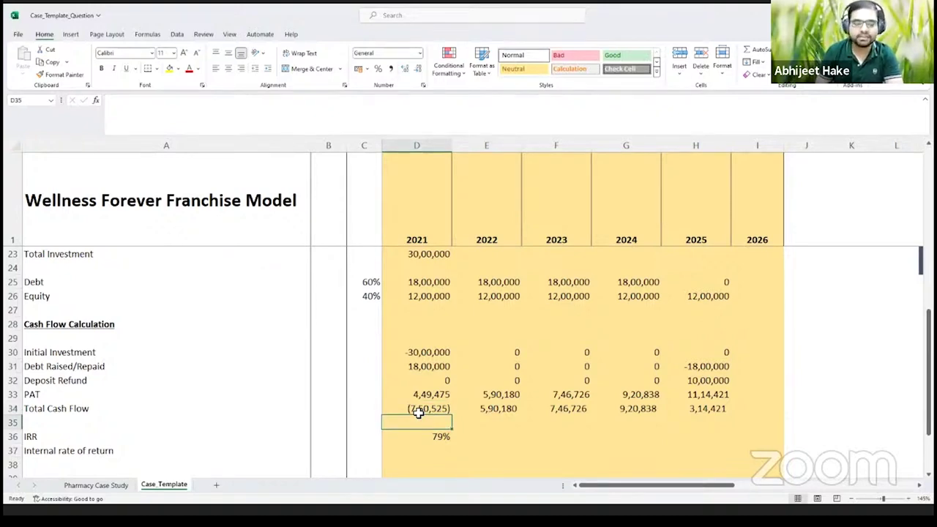
click(410, 352)
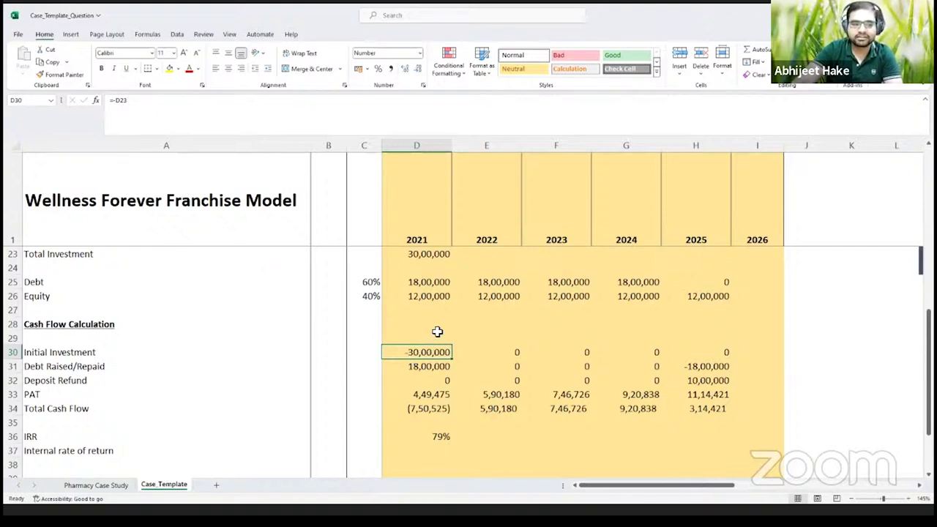
click(429, 367)
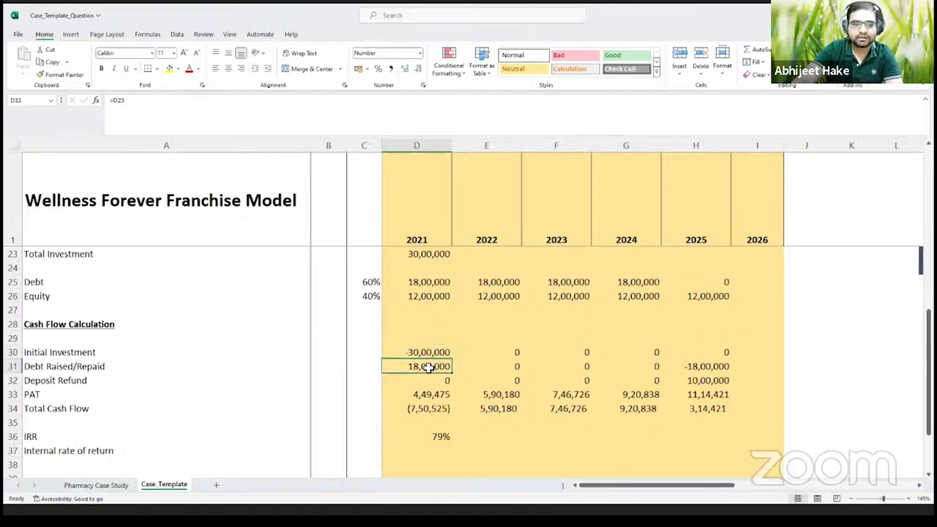
click(421, 395)
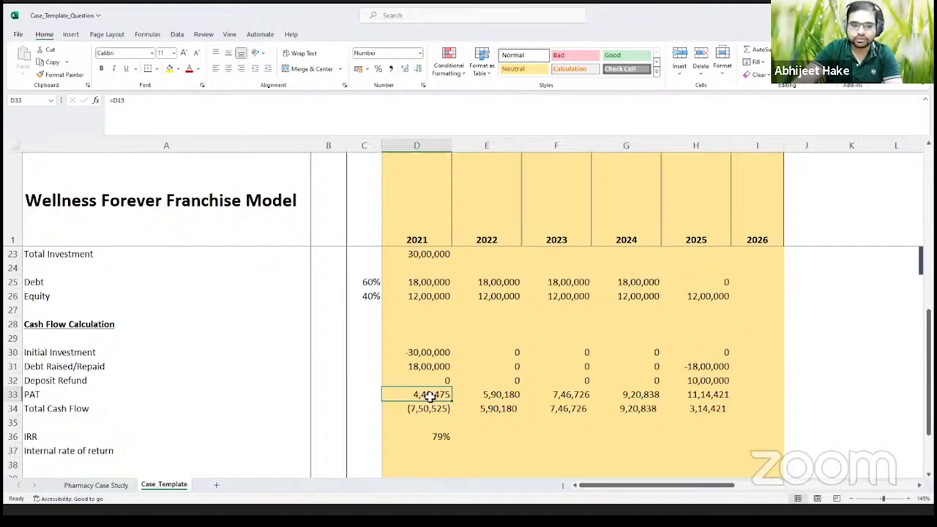
click(432, 412)
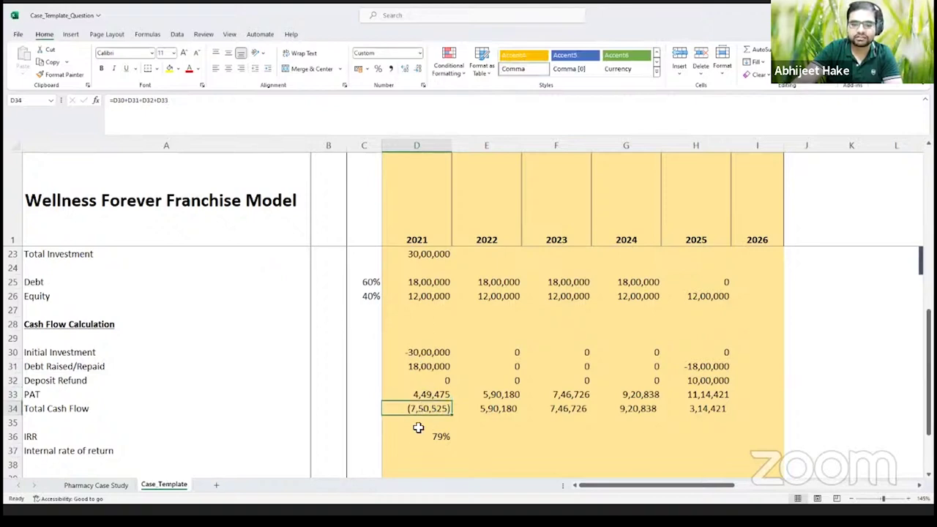
click(417, 422)
click(414, 405)
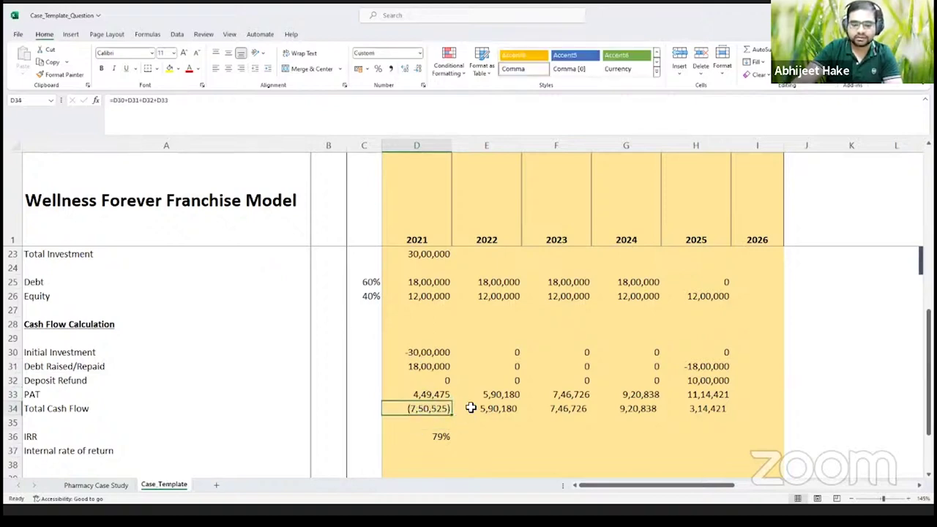
Inspect the 2021 initial investment and the 2022 investment, debt, deposit refund and PAT entries in the Cash Flow Calculation.
click(429, 353)
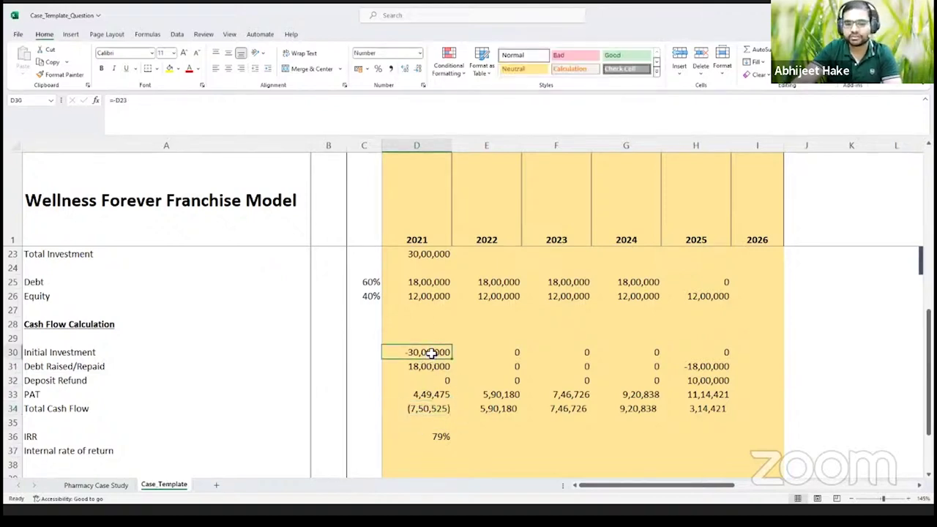
click(438, 412)
click(483, 411)
click(503, 352)
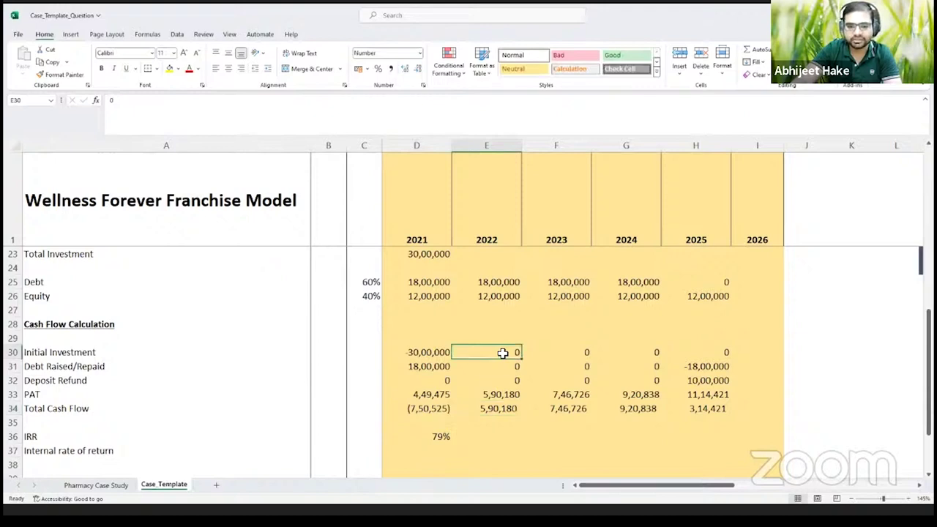
click(417, 353)
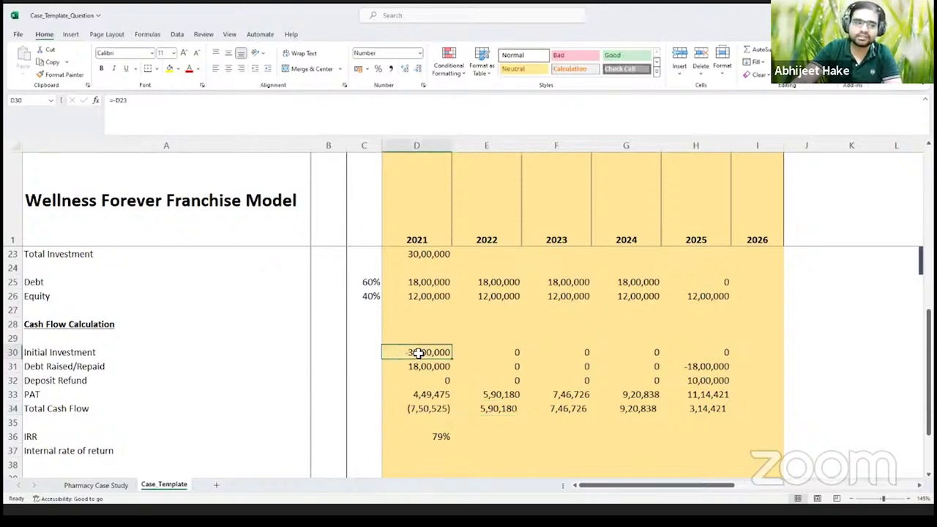
click(493, 368)
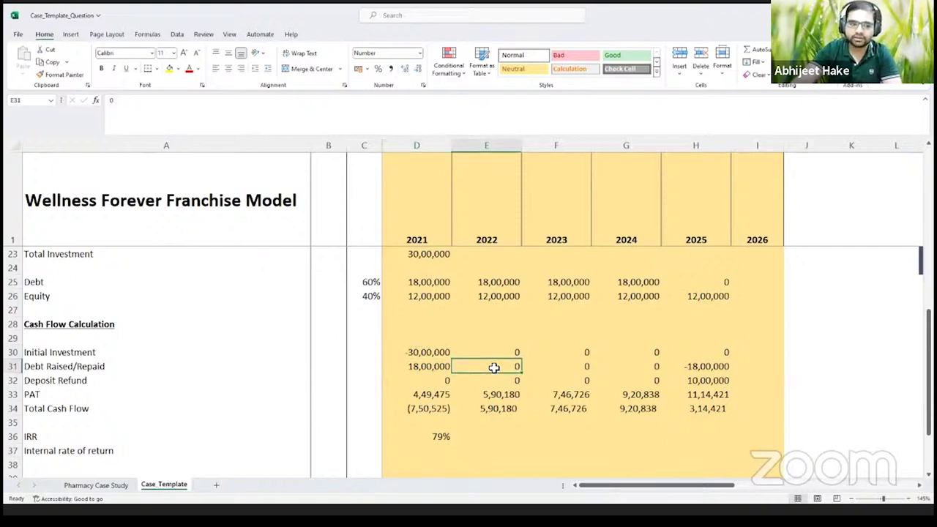
click(494, 382)
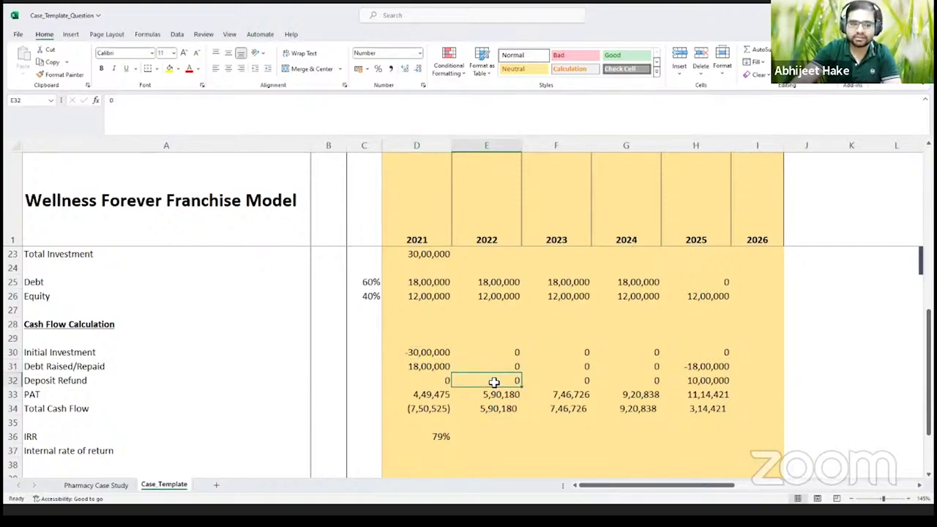
click(494, 394)
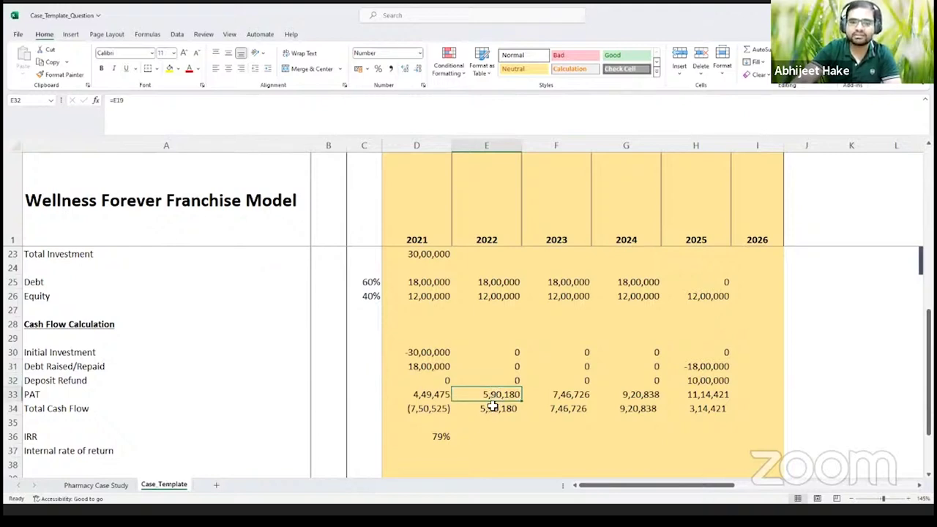
Check the Total Cash Flow formulas for 2022 through 2025 in row 34.
click(492, 411)
click(548, 413)
click(623, 410)
click(496, 415)
click(562, 410)
click(631, 409)
click(704, 408)
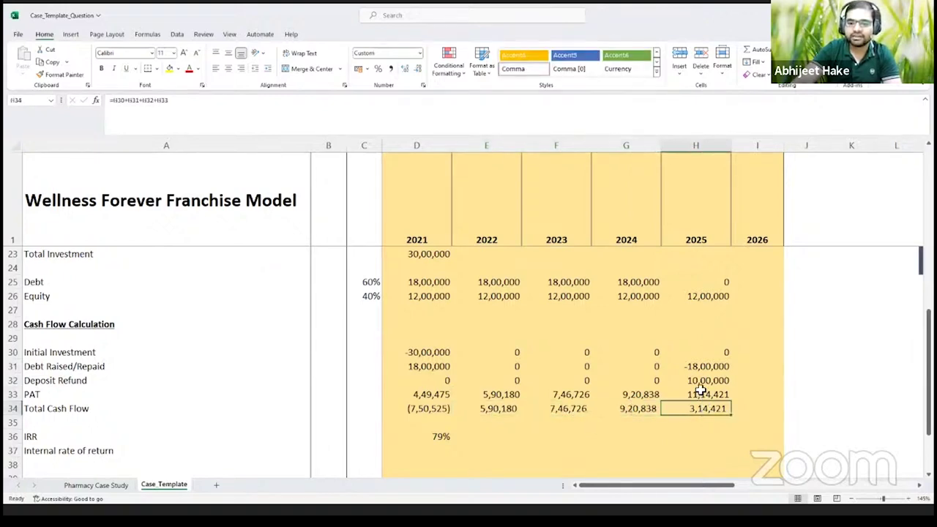
Examine how the 2025 debt repayment, deposit refund and PAT make up the Total Cash Flow in H34.
click(694, 368)
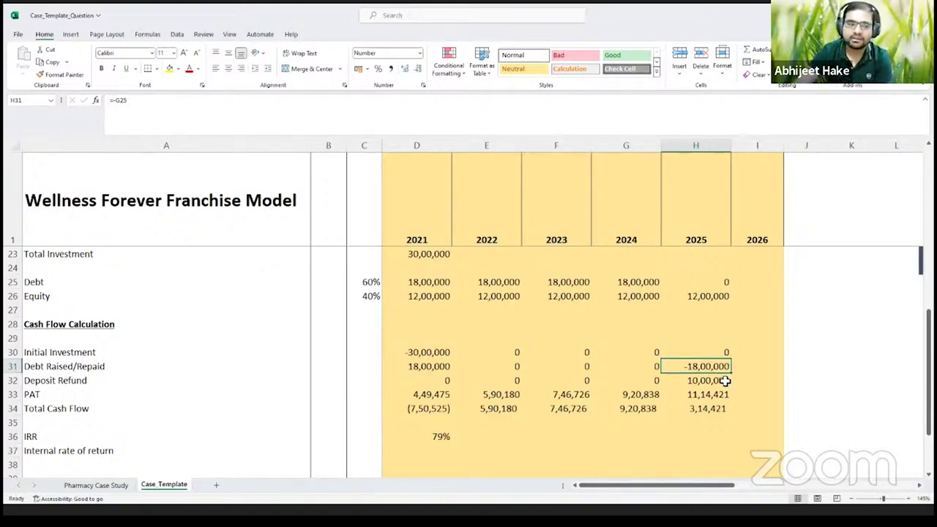
click(721, 381)
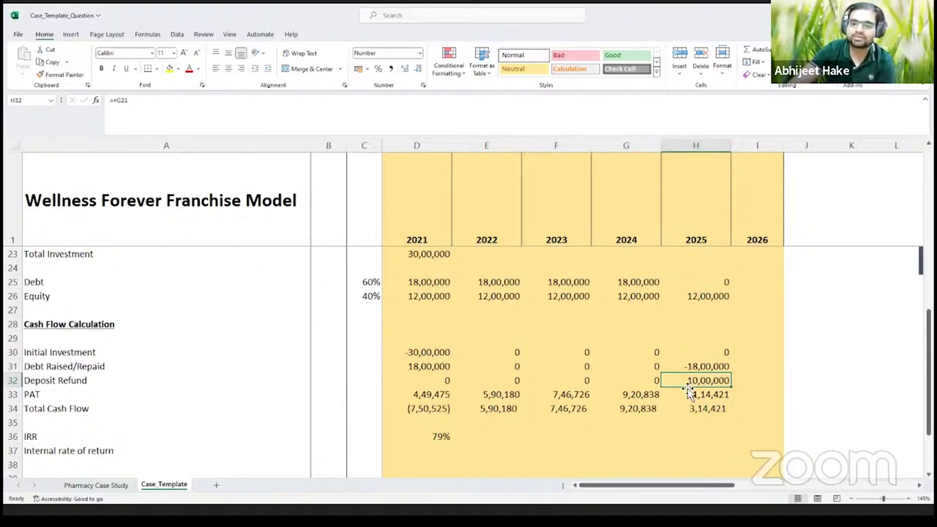
click(690, 395)
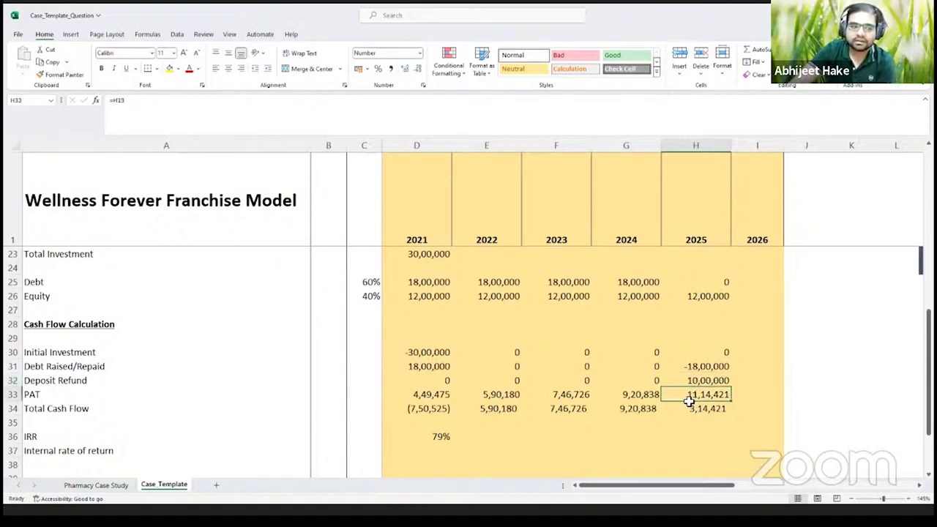
click(686, 410)
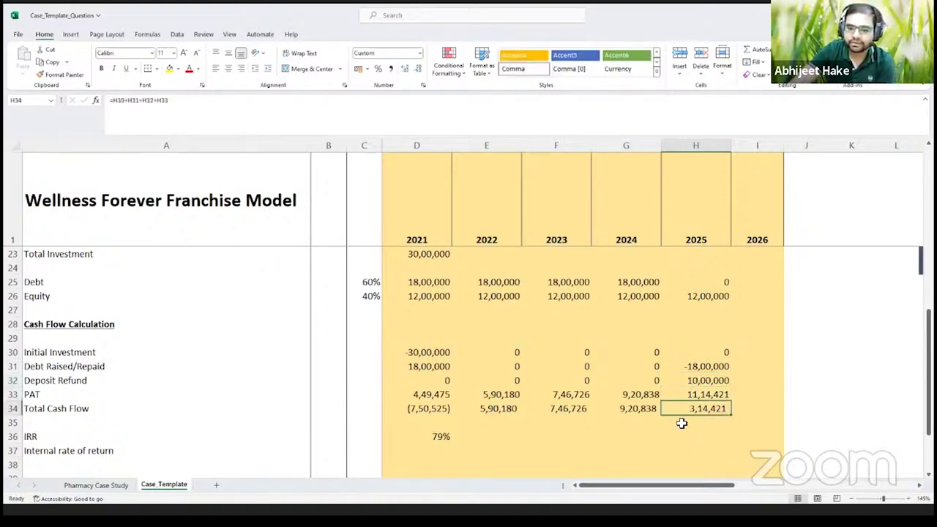
drag(691, 368, 692, 412)
click(692, 410)
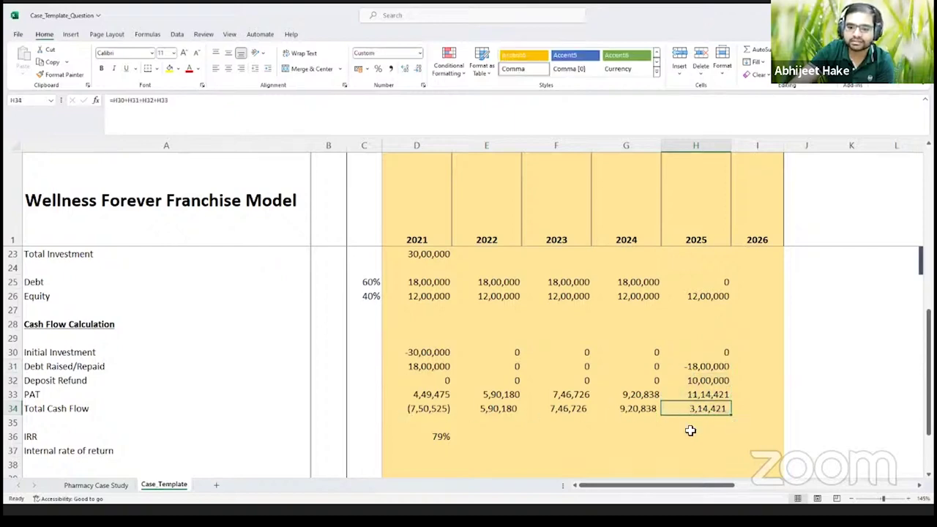
Compare the 2021 Total Cash Flow with the 2022–2025 cash flows and check the IRR formula in D36.
drag(496, 409, 638, 408)
key(ctrl+v)
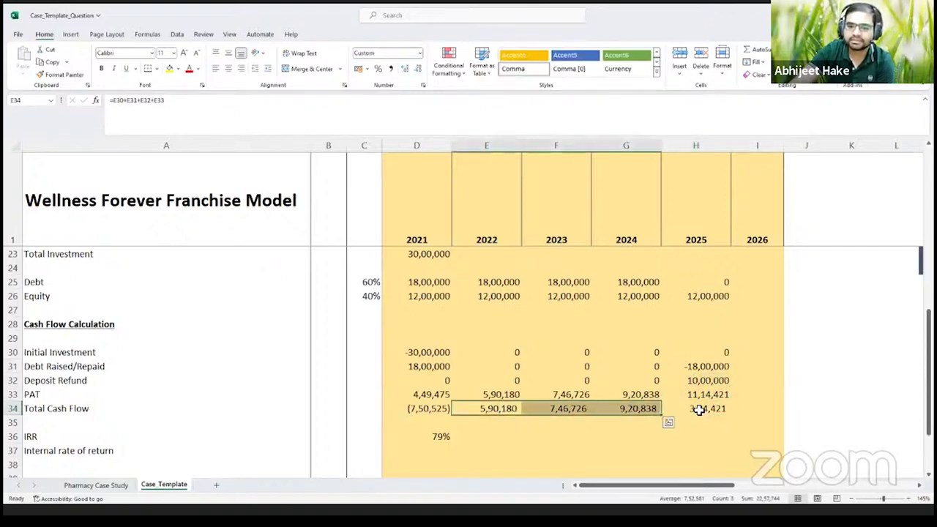
click(697, 408)
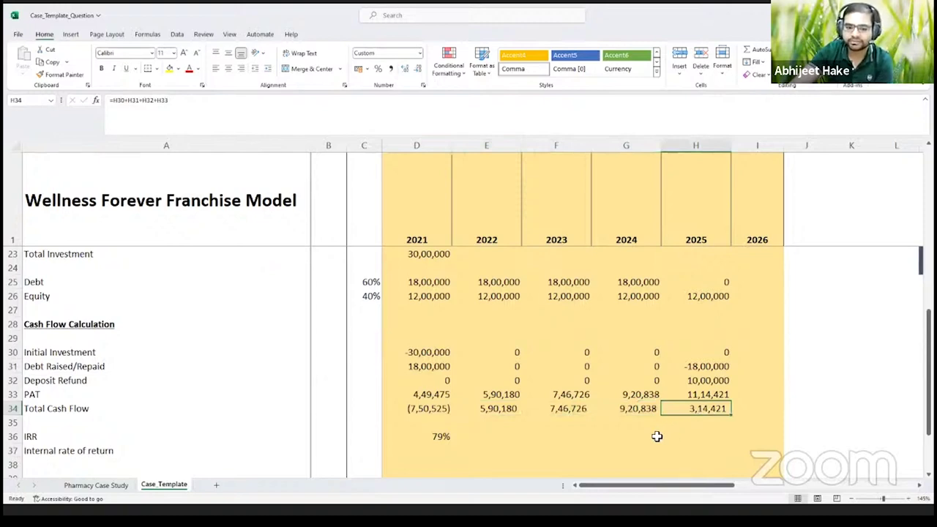
click(419, 411)
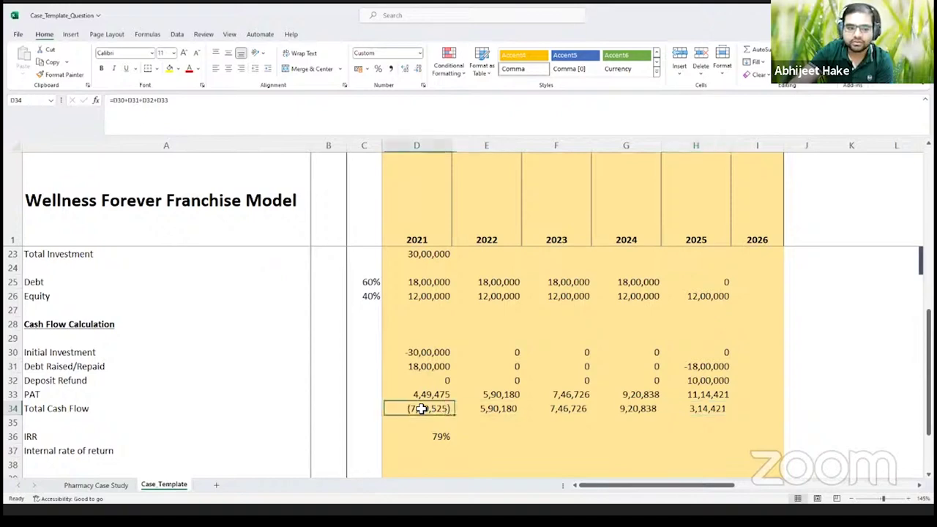
mouse_move(489, 409)
mouse_down()
mouse_move(575, 409)
mouse_move(558, 420)
mouse_move(504, 410)
mouse_up()
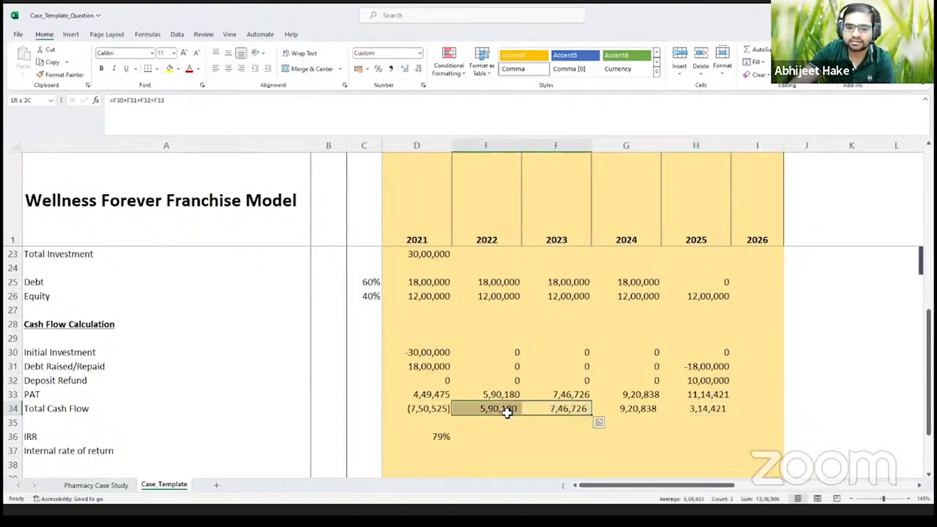
click(623, 412)
click(432, 436)
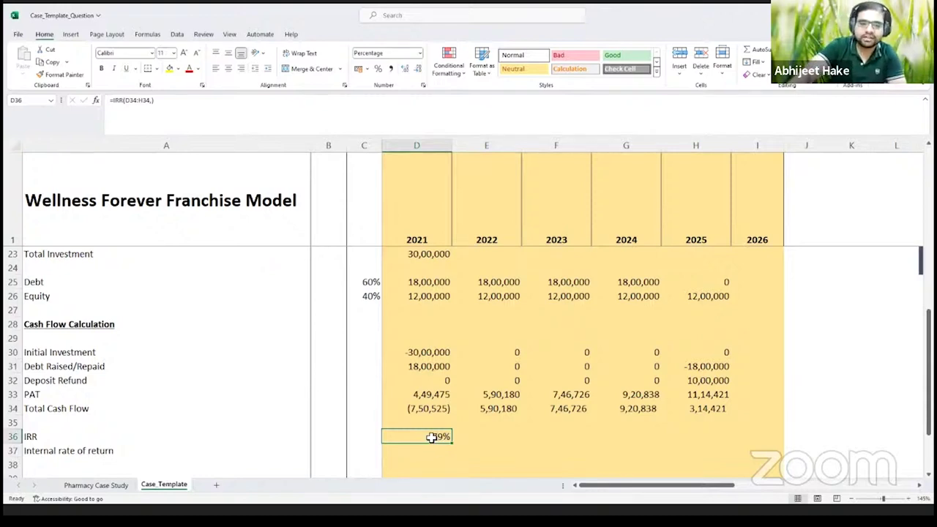
Reread the expected IRR question in the Pharmacy Case Study sheet and return to the IRR row in Case_Template.
click(110, 485)
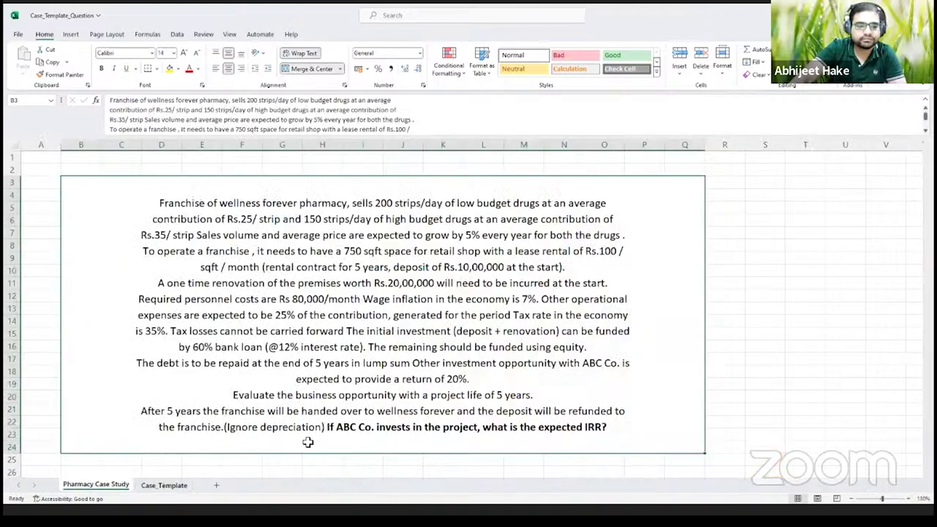
key(ctrl+Page_Down)
key(Right)
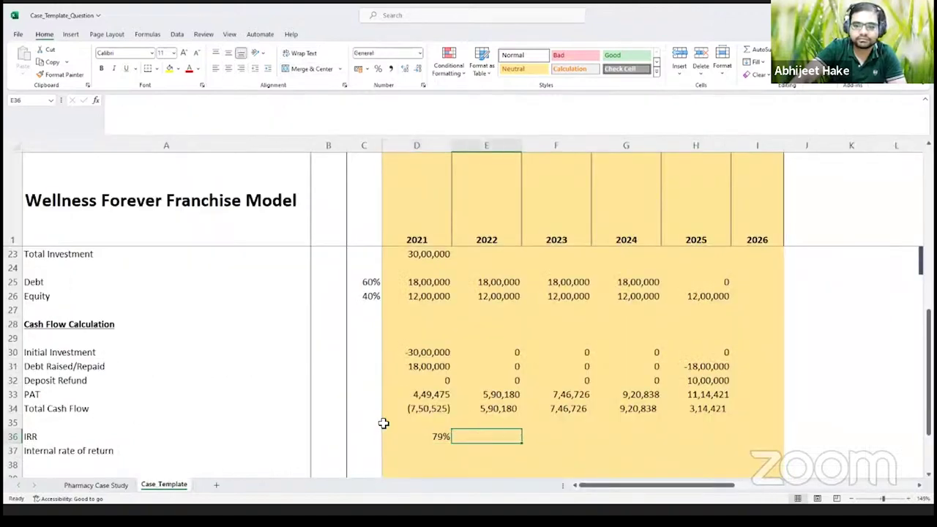
key(Right)
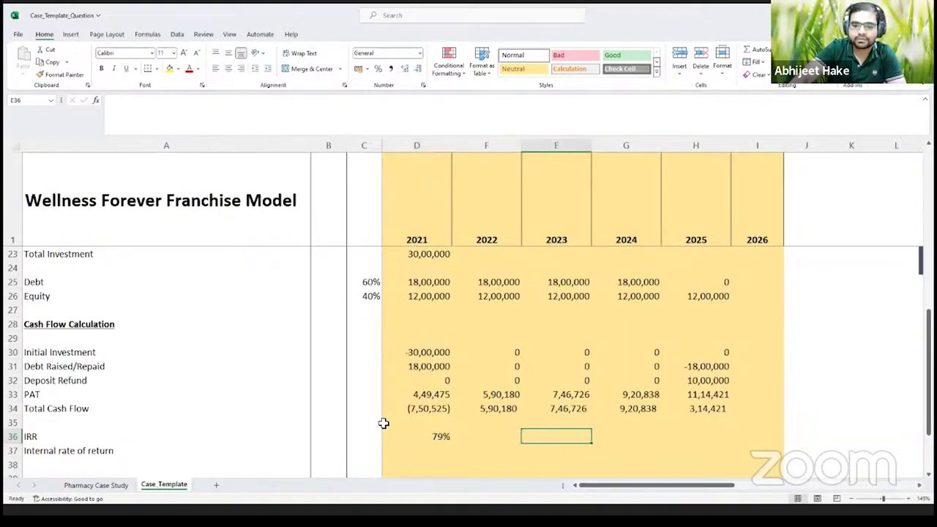
key(Right)
click(686, 436)
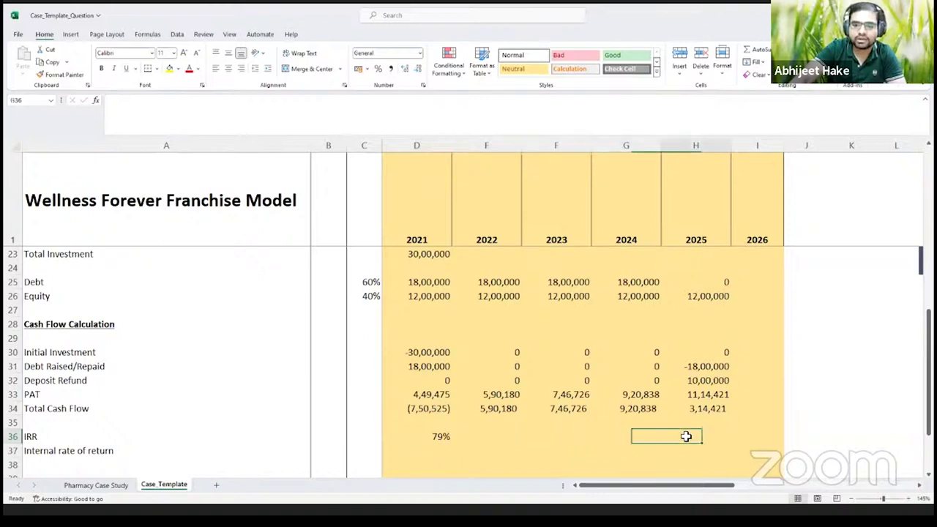
key(Left)
key(Left)
key(Left)
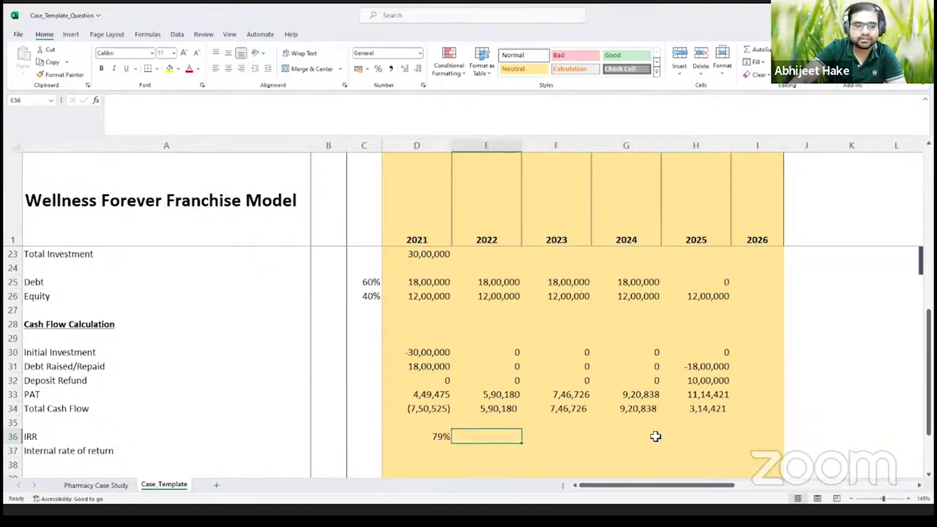
Review the whole franchise model from the commission assumptions down to the Cash Flow Calculation and IRR.
scroll(655, 437, up, 1)
scroll(655, 436, up, 2)
scroll(655, 436, up, 4)
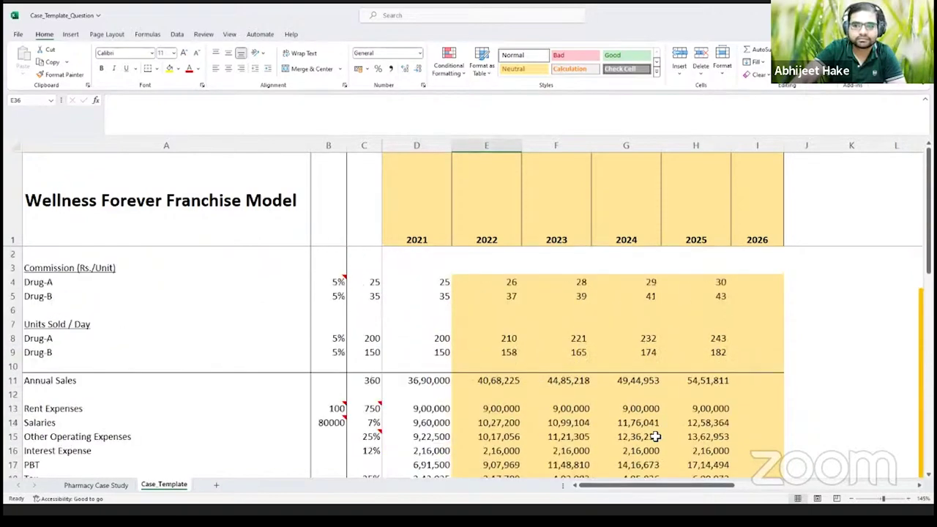
scroll(655, 436, down, 3)
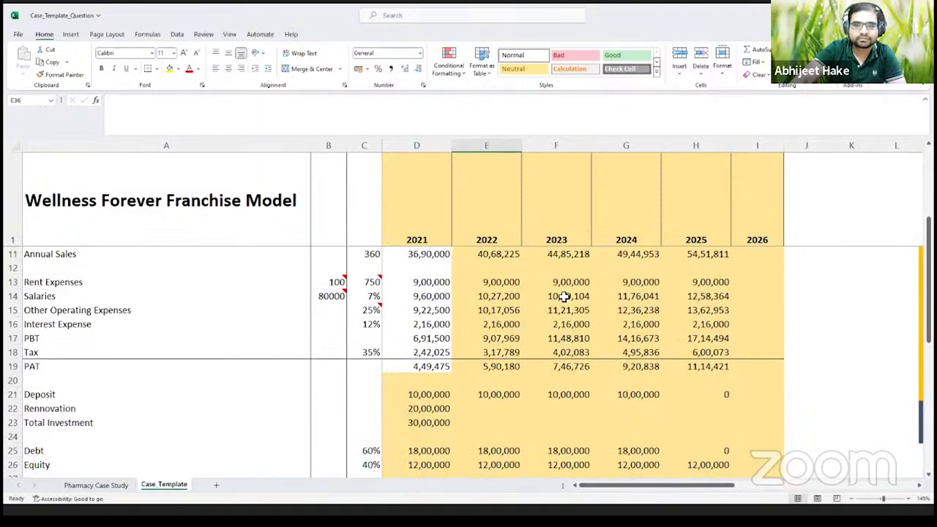
scroll(561, 289, down, 7)
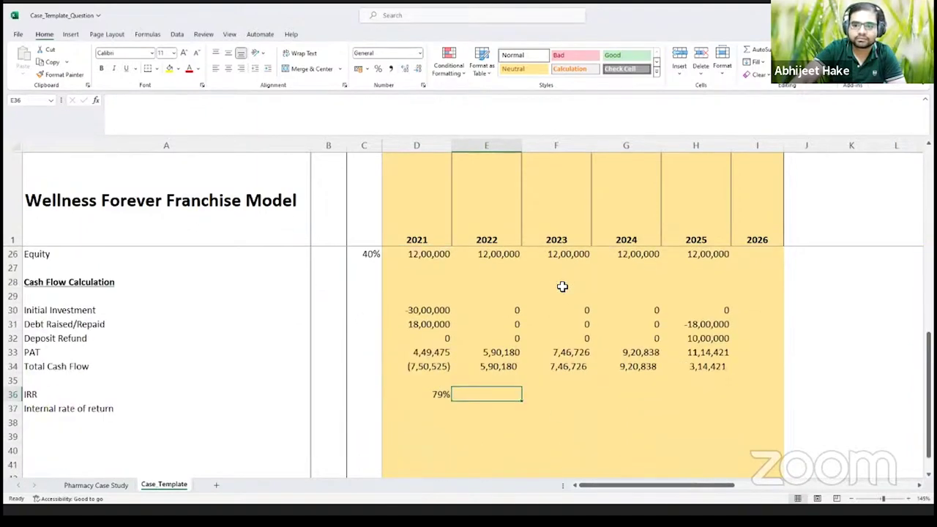
scroll(562, 286, up, 1)
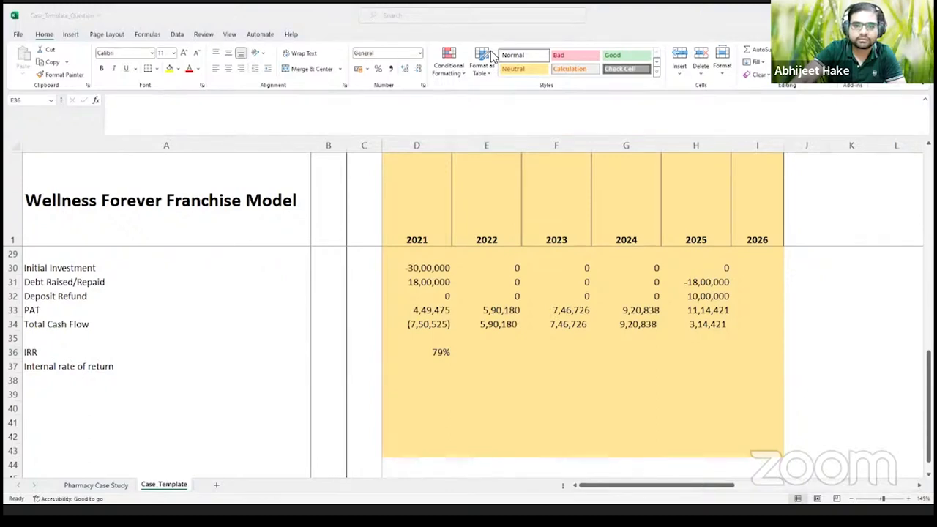
scroll(482, 302, up, 2)
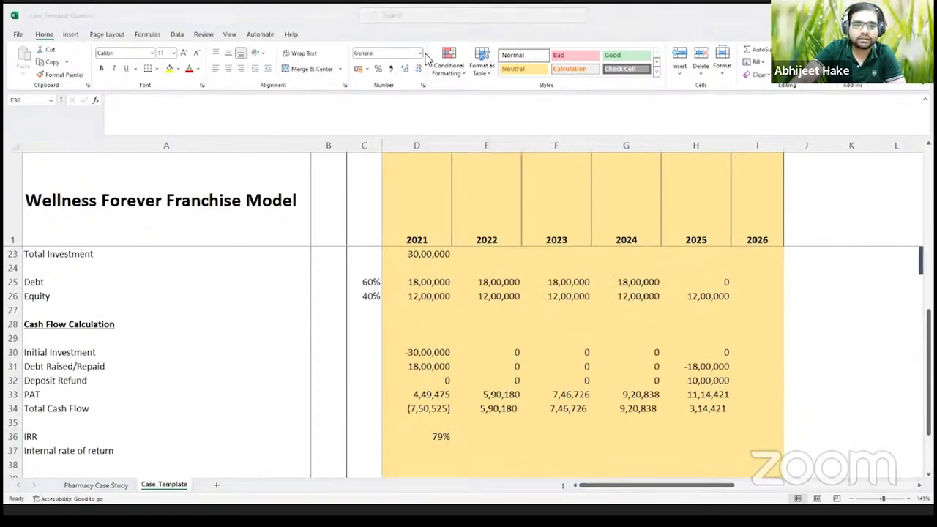
Calculate the internal rate of return in D37 with =IRR(D34:H34,) over the 2021–2025 Total Cash Flow row.
click(492, 366)
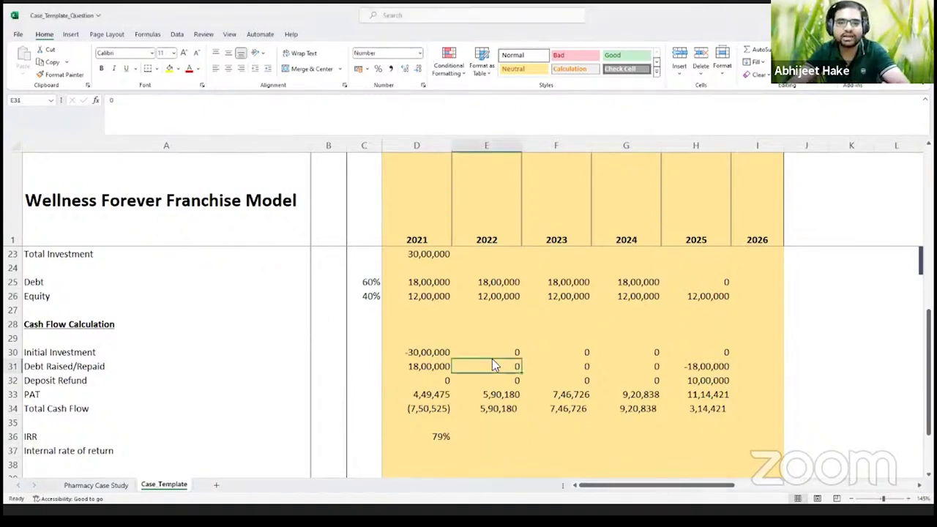
scroll(430, 393, down, 3)
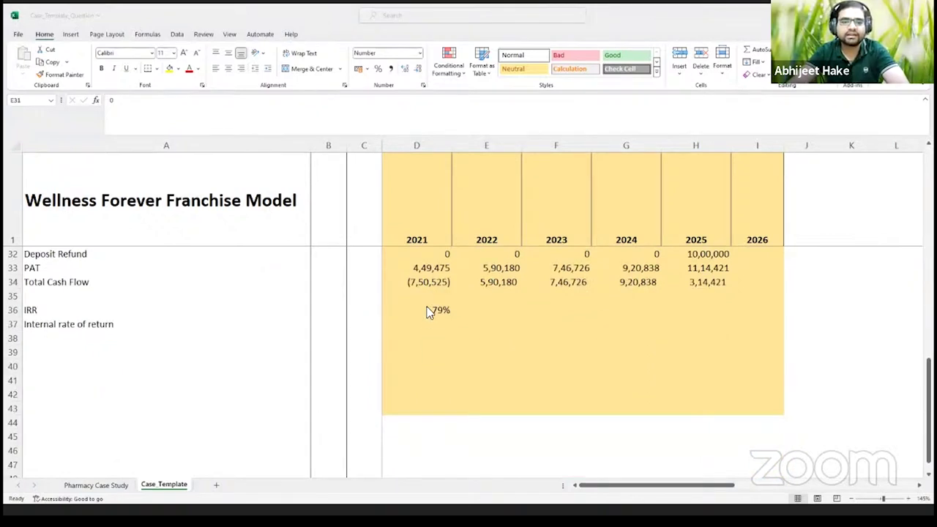
click(430, 309)
click(419, 328)
text(=)
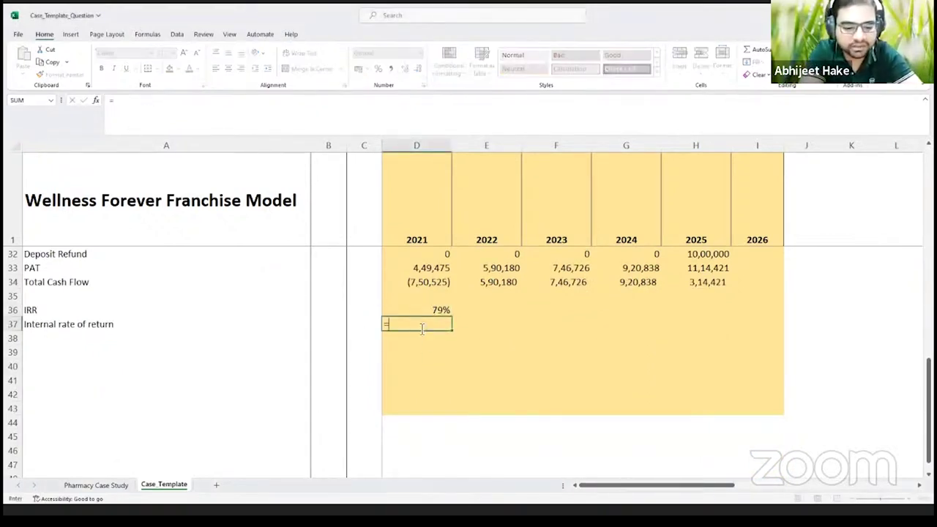
text(irr)
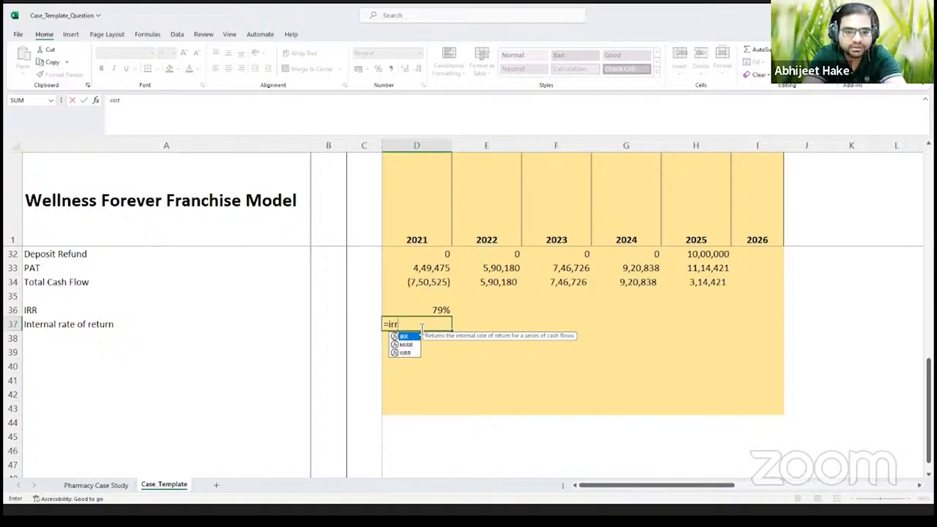
key(Tab)
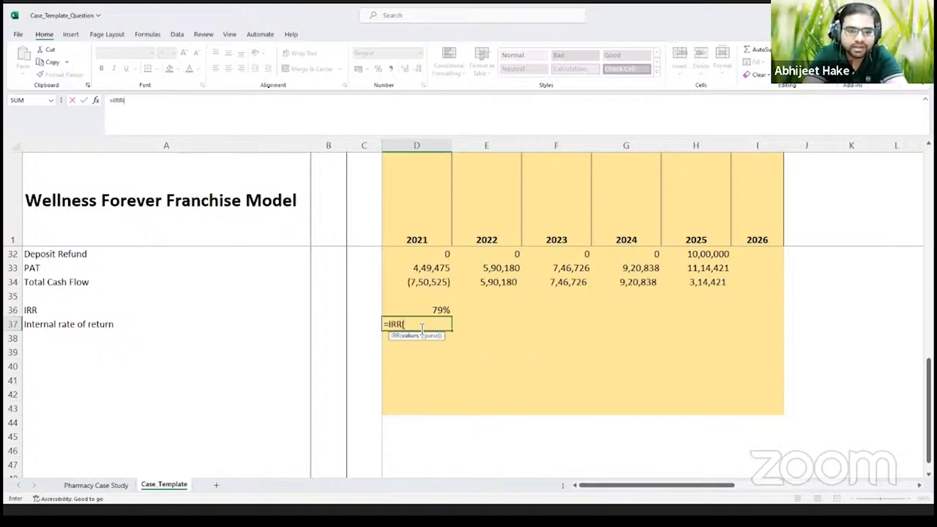
click(418, 284)
drag(475, 284, 521, 284)
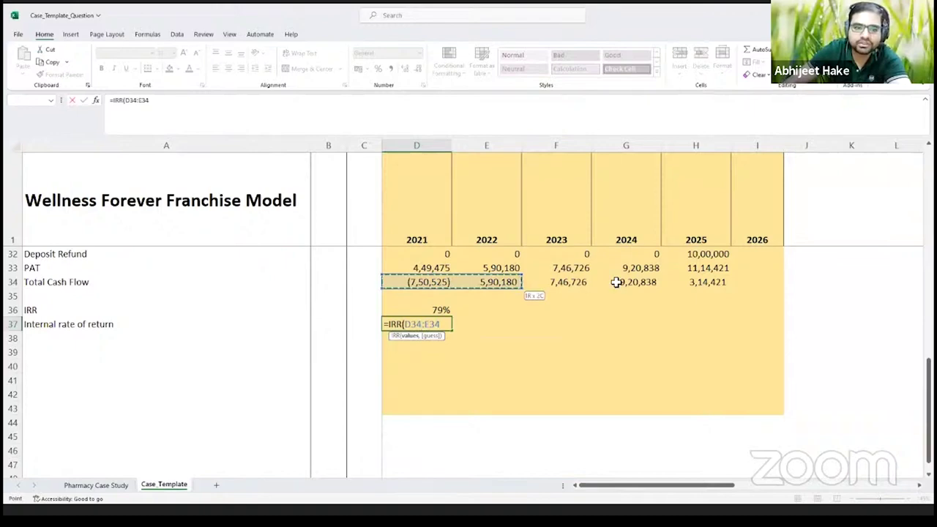
drag(673, 298, 650, 320)
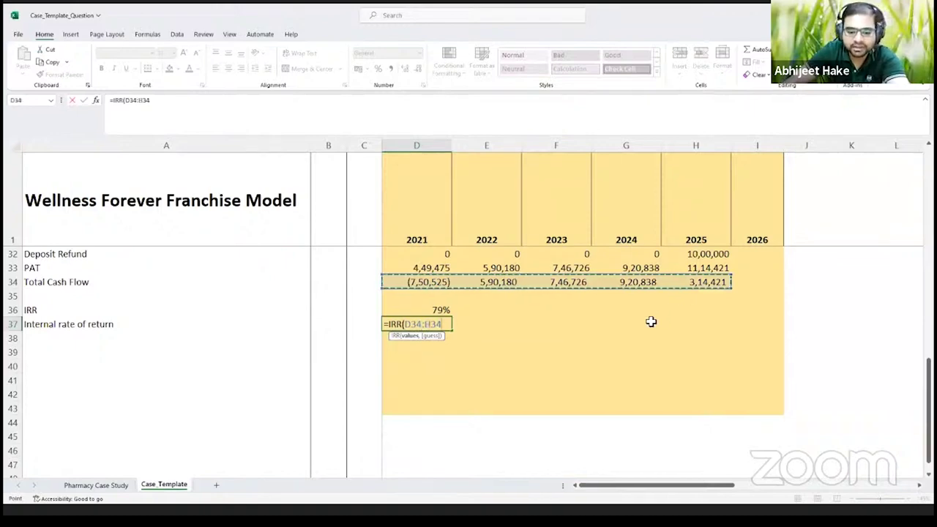
text(,)
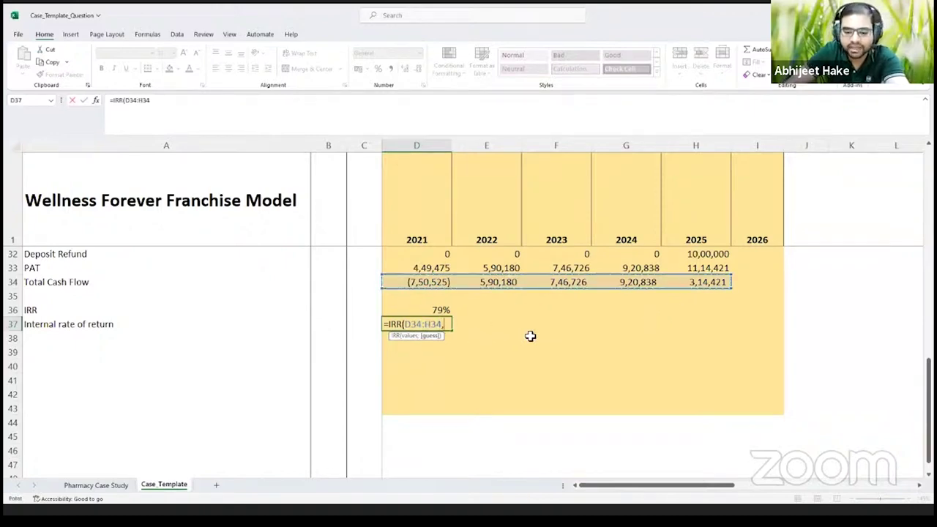
text())
key(Return)
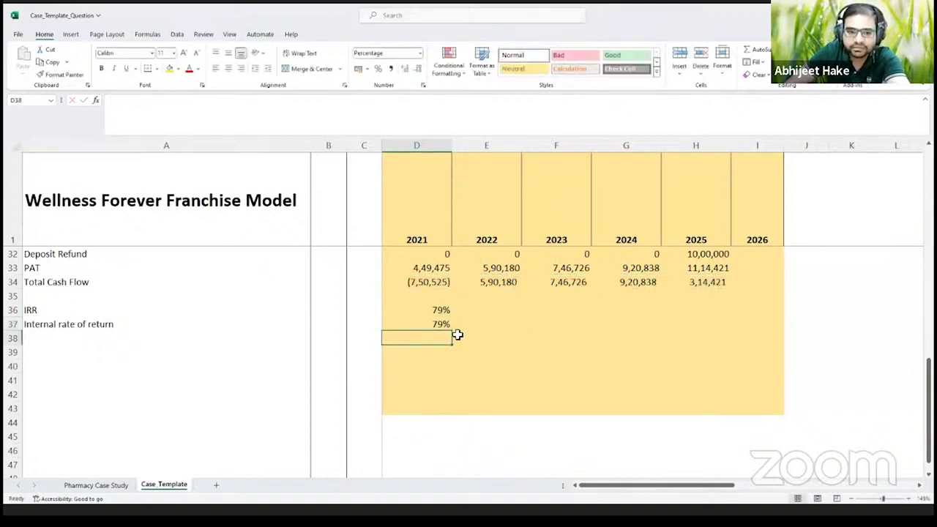
Compare the formula in the Internal rate of return cell D37 with the one in the IRR cell D36.
click(435, 325)
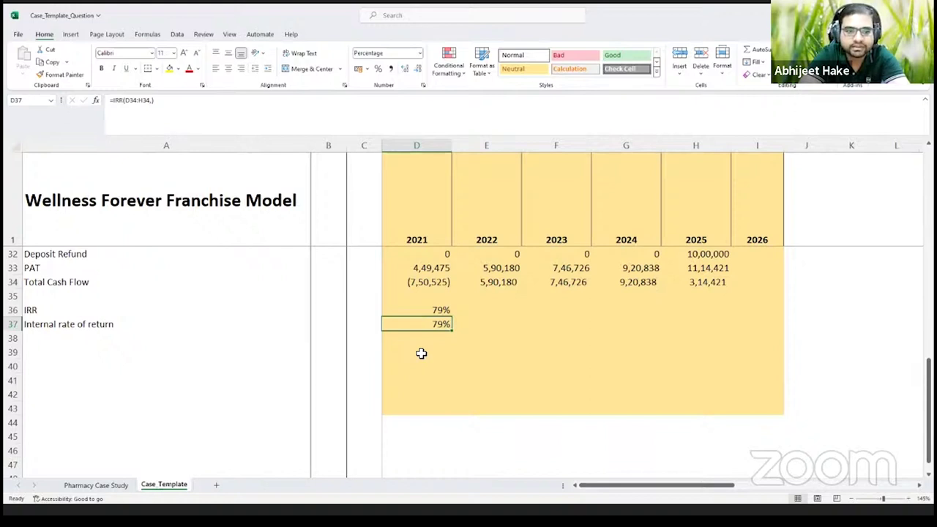
key(Up)
key(Down)
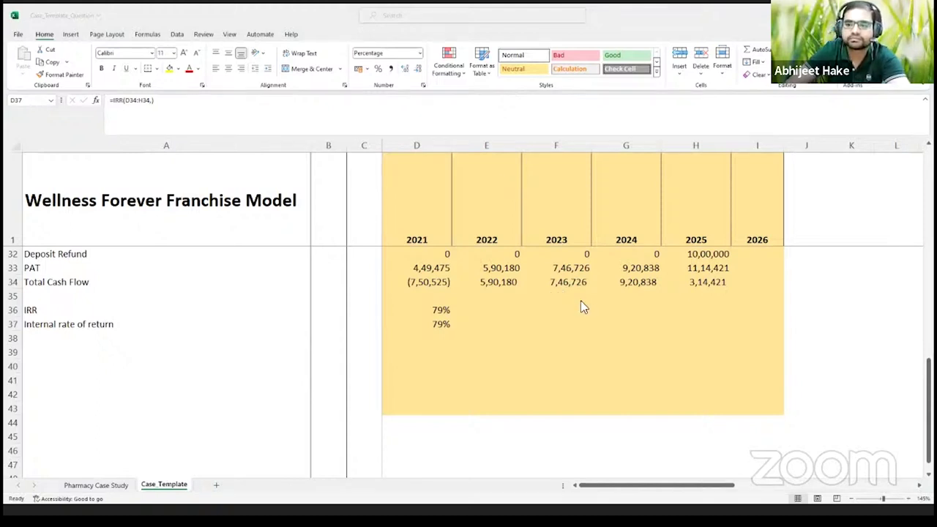
click(504, 311)
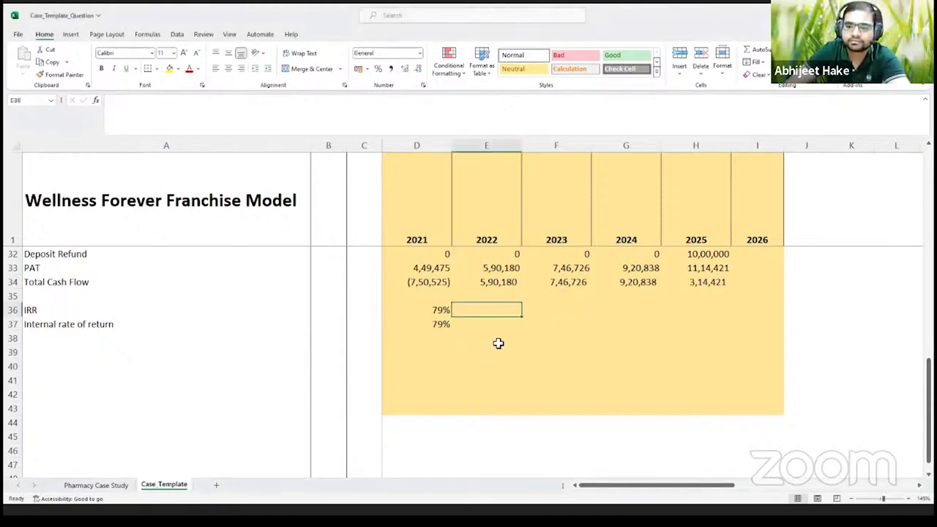
click(492, 328)
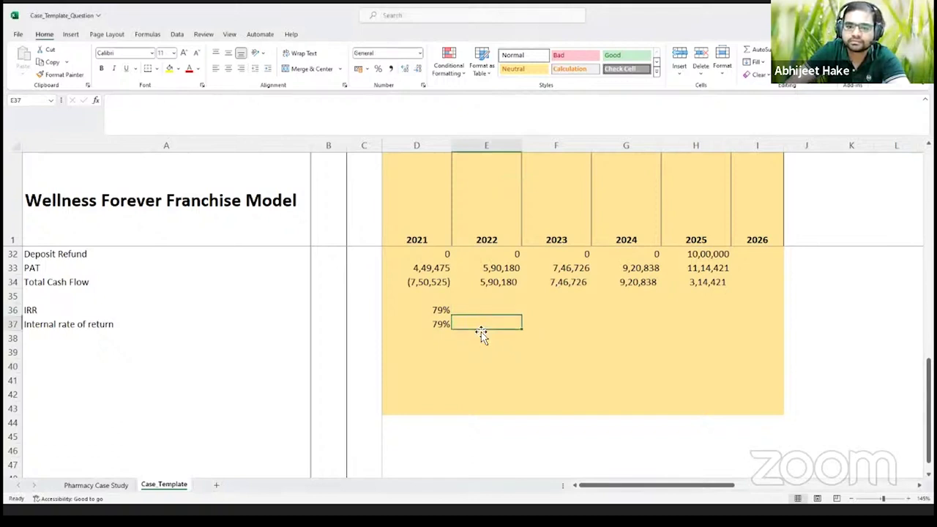
click(433, 325)
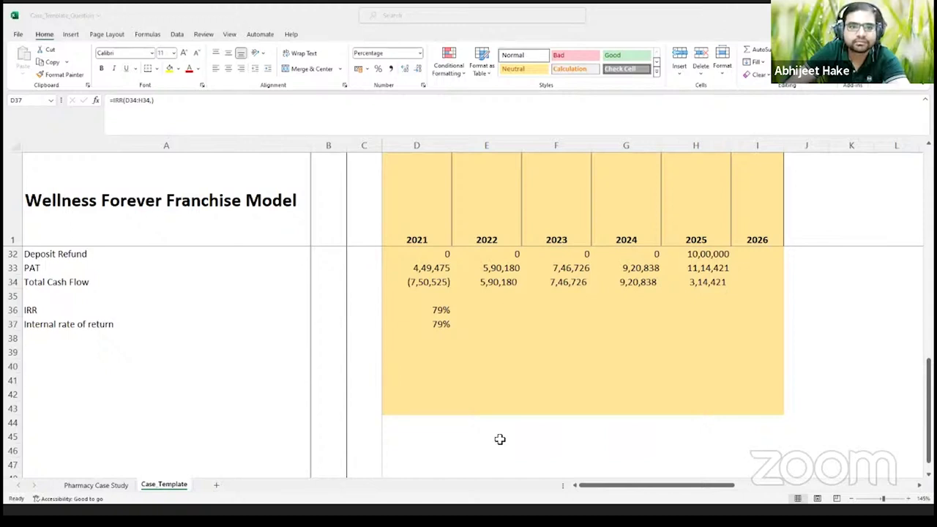
click(409, 365)
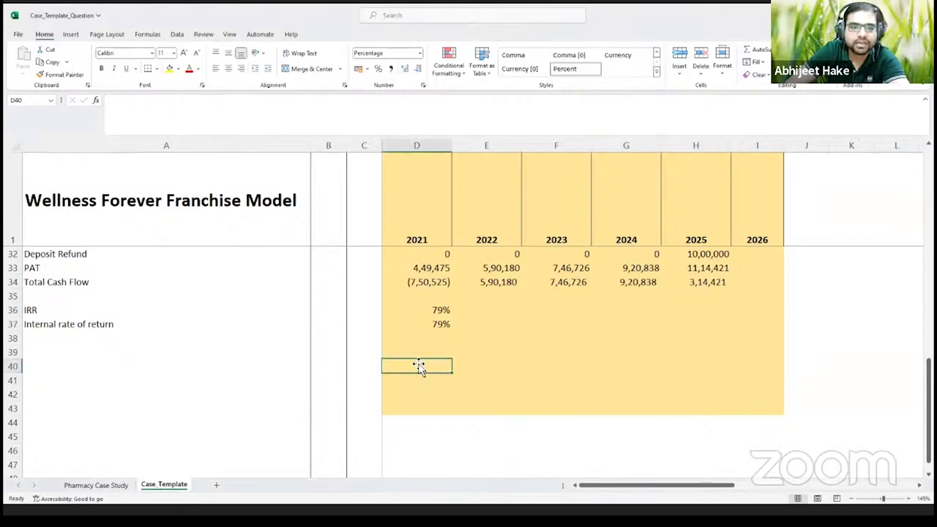
double_click(435, 323)
key(Escape)
double_click(441, 311)
key(Escape)
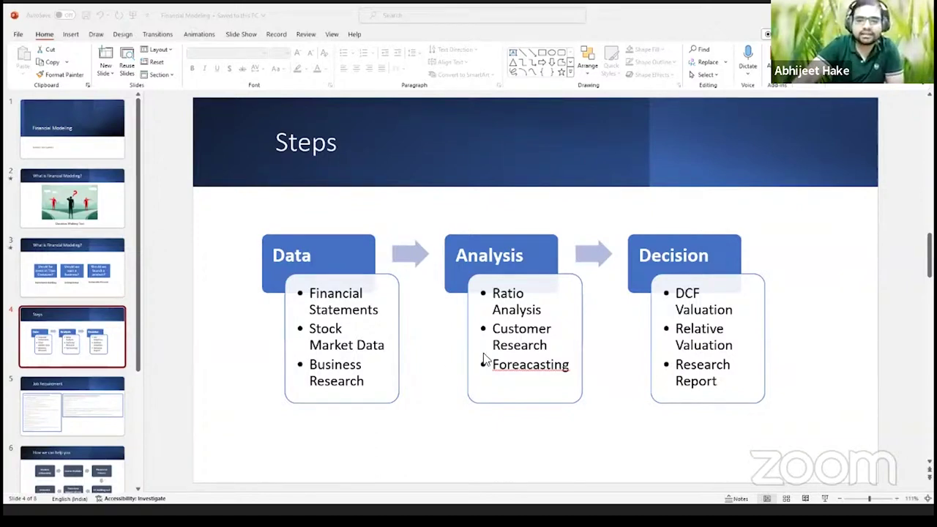
Switch to the Financial Modeling presentation in PowerPoint and correct the last Analysis bullet on the Steps slide to "Forecasting".
click(516, 365)
key(BackSpace)
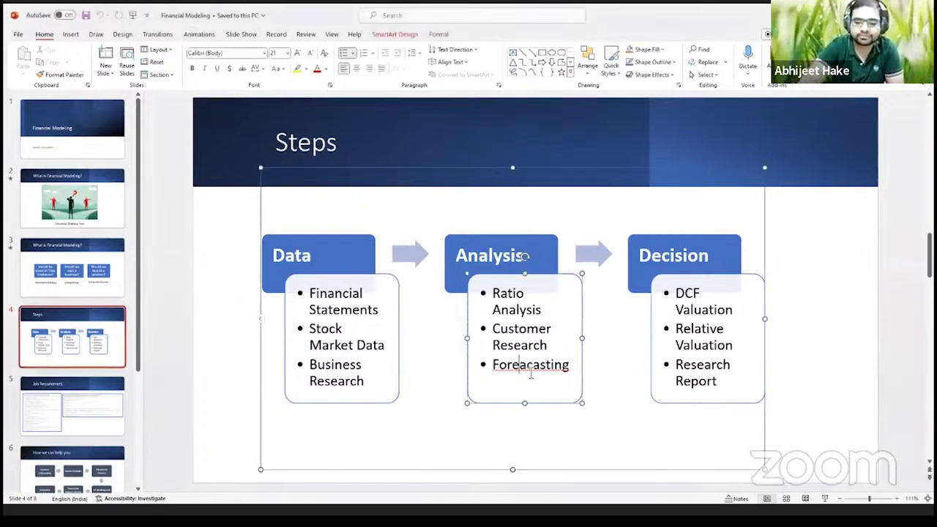
click(615, 448)
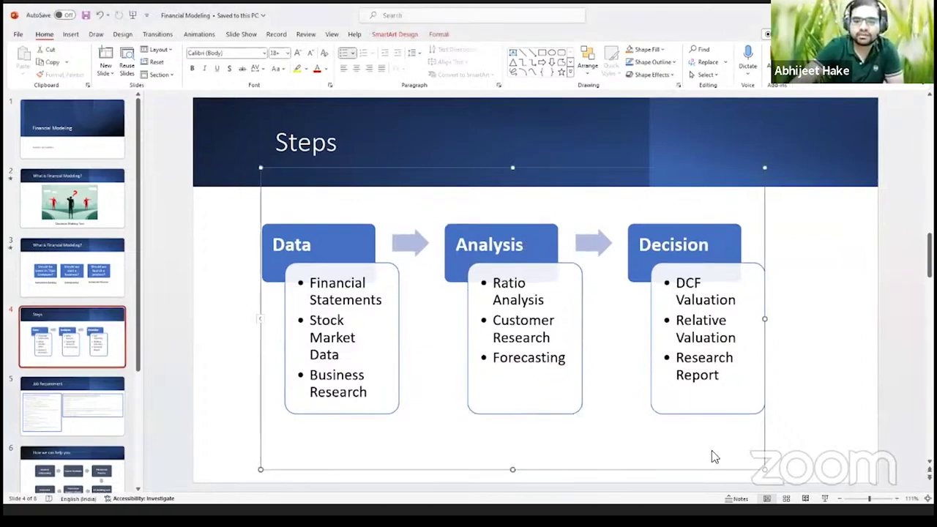
click(784, 453)
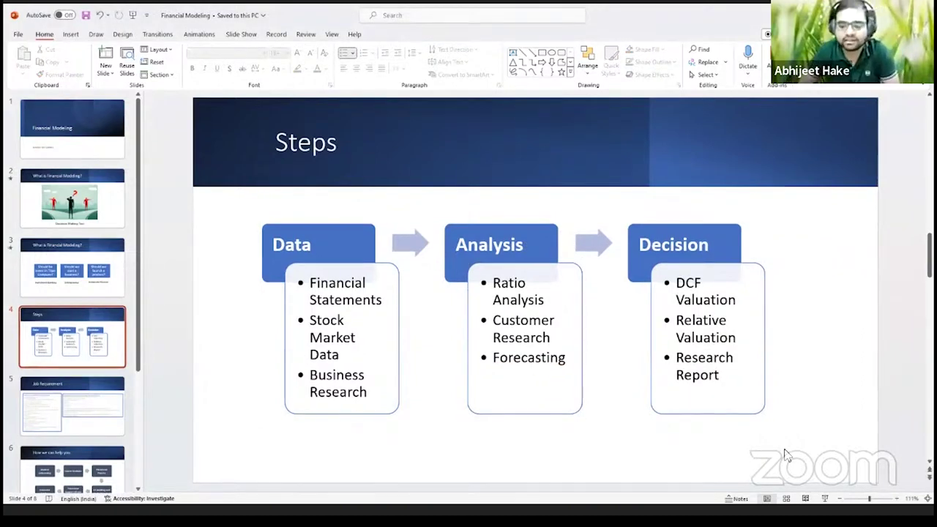